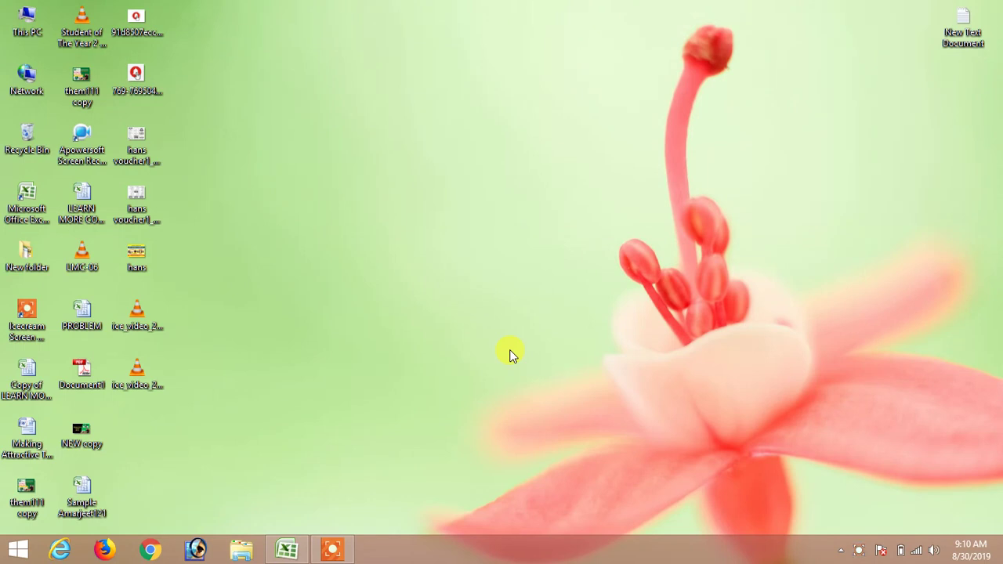
Restore the LEARN MORE COMPUTERS FINAL workbook window from the taskbar
{"action": "left_click", "coordinate": [287, 549]}
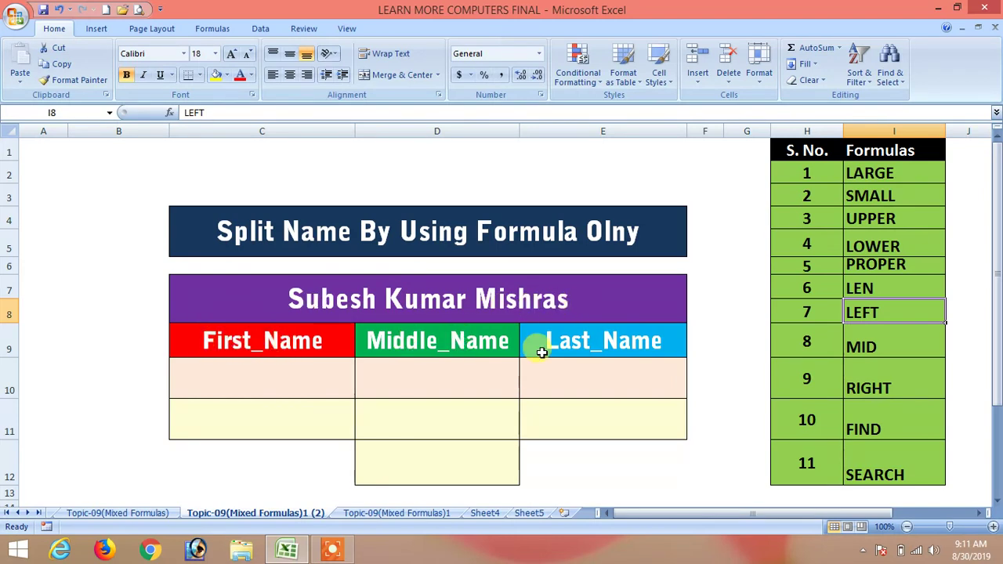
Fill the LEN, LEFT, MID, RIGHT and FIND rows of the formulas list yellow
{"action": "left_click", "coordinate": [523, 298]}
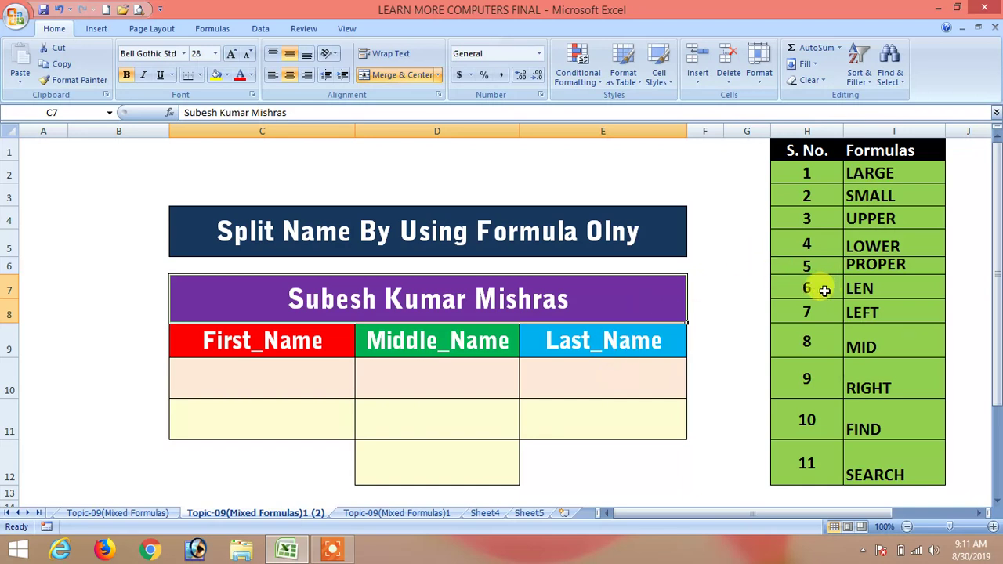
{"action": "left_click_drag", "start_coordinate": [829, 290], "coordinate": [886, 286]}
{"action": "left_click_drag", "start_coordinate": [804, 313], "coordinate": [884, 380]}
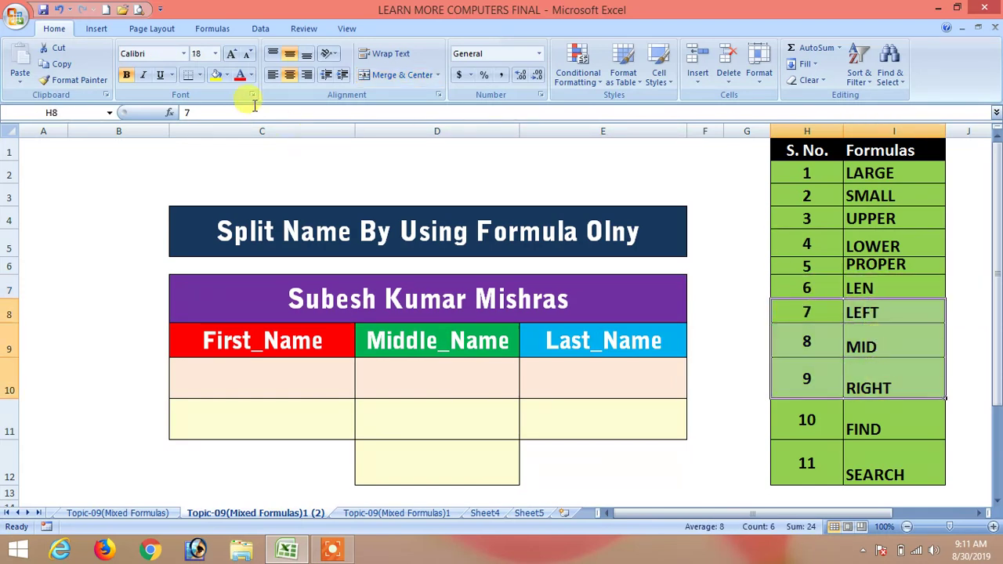
{"action": "left_click", "coordinate": [220, 75]}
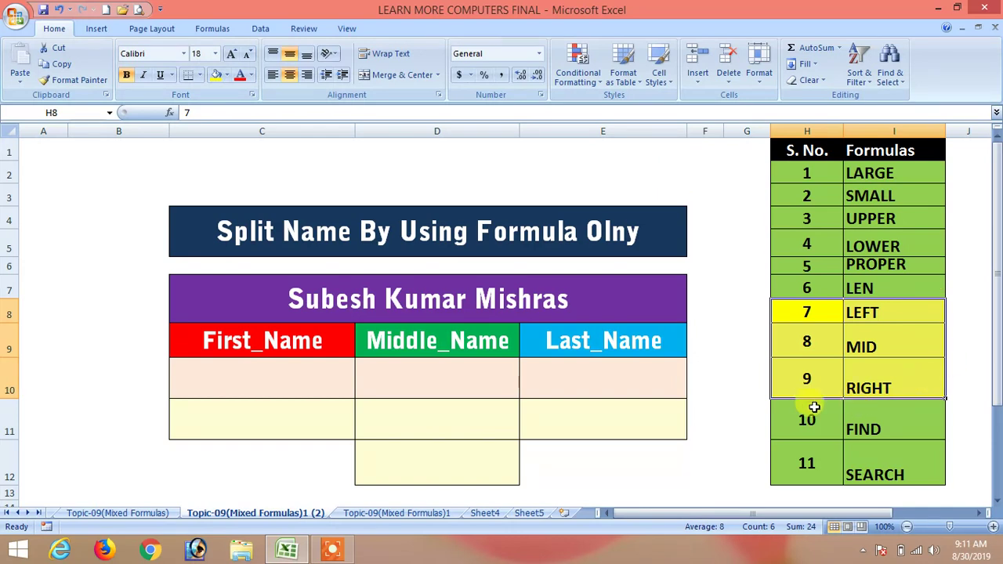
{"action": "left_click_drag", "start_coordinate": [804, 419], "coordinate": [889, 419]}
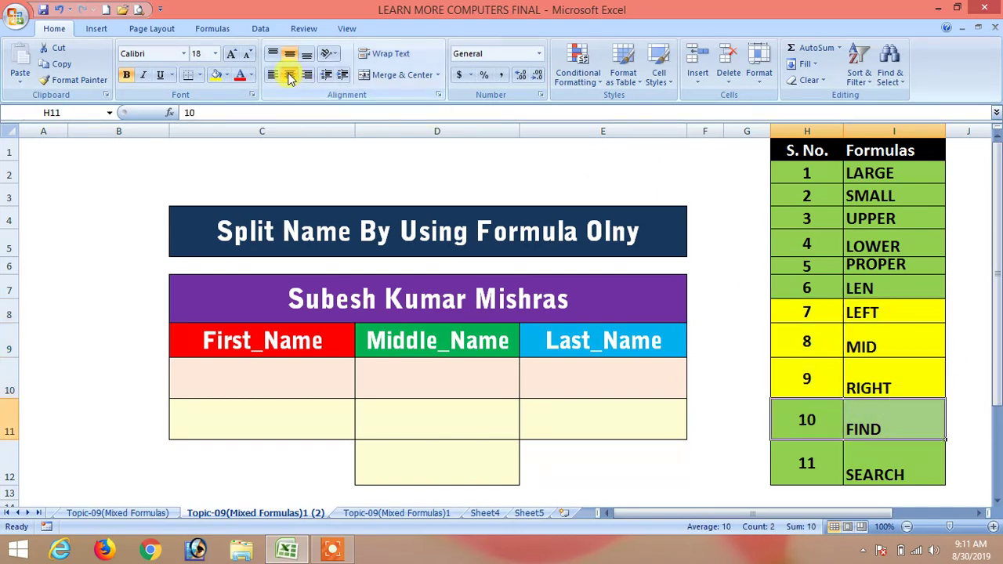
{"action": "left_click", "coordinate": [216, 75]}
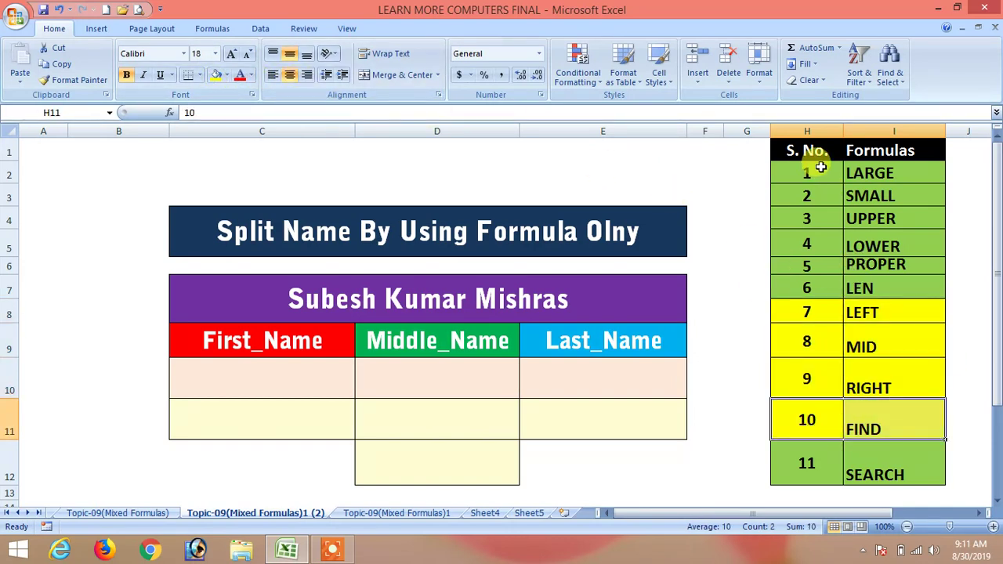
{"action": "left_click_drag", "start_coordinate": [815, 287], "coordinate": [878, 288]}
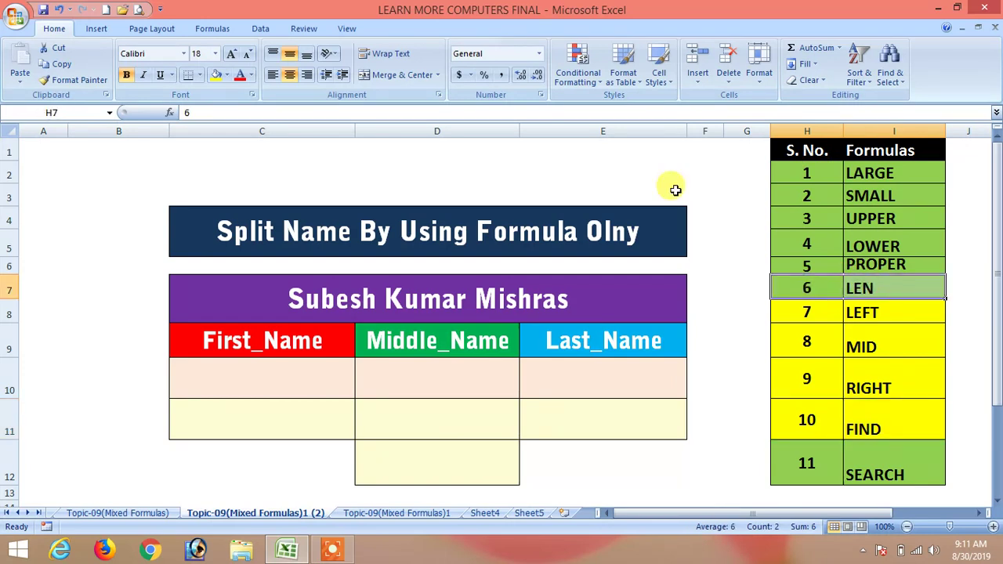
{"action": "left_click", "coordinate": [215, 75]}
Middle-align every entry of the formulas list H2:I12 vertically
{"action": "left_click", "coordinate": [817, 172]}
{"action": "left_click_drag", "start_coordinate": [818, 173], "coordinate": [876, 475]}
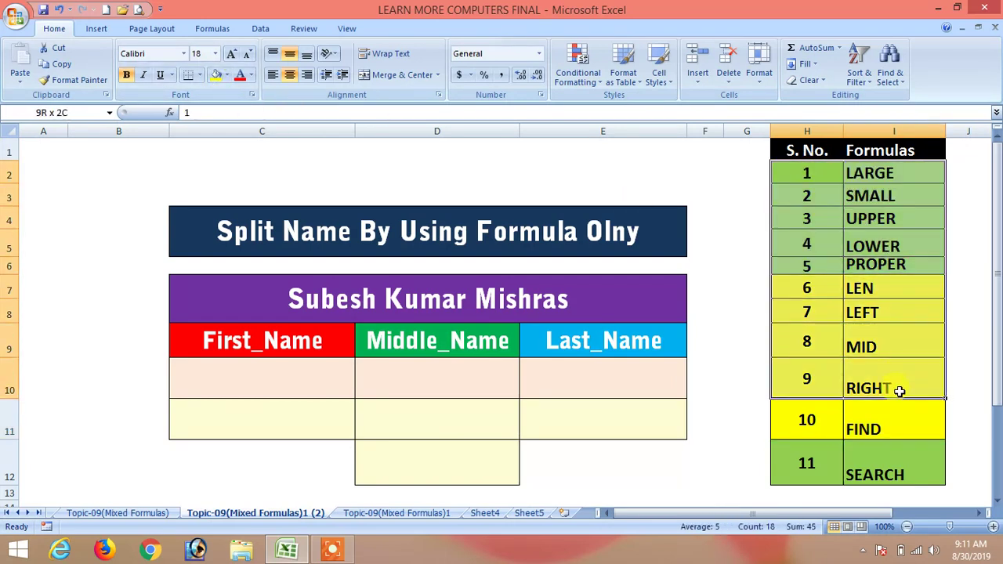
{"action": "left_click", "coordinate": [290, 57]}
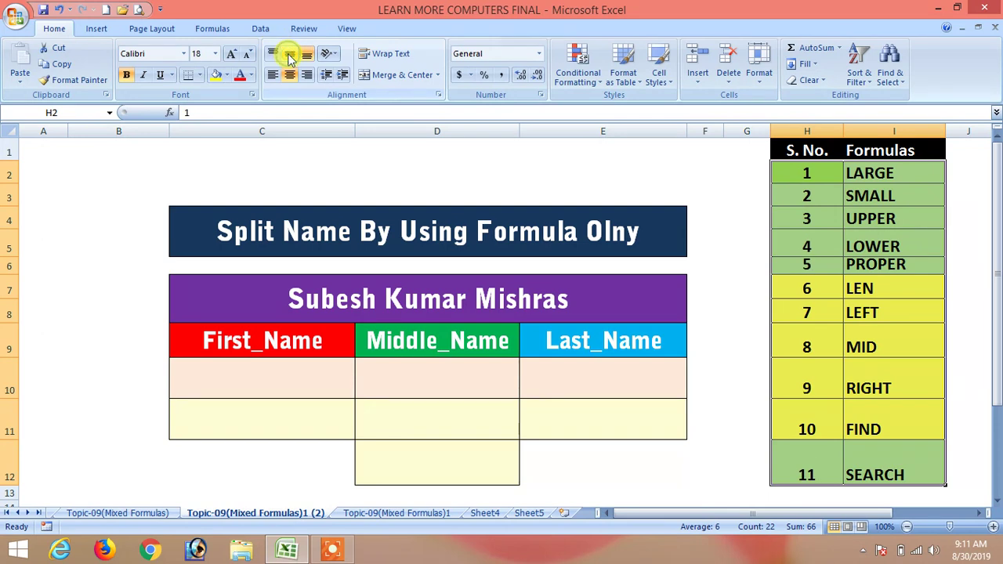
{"action": "left_click", "coordinate": [290, 57]}
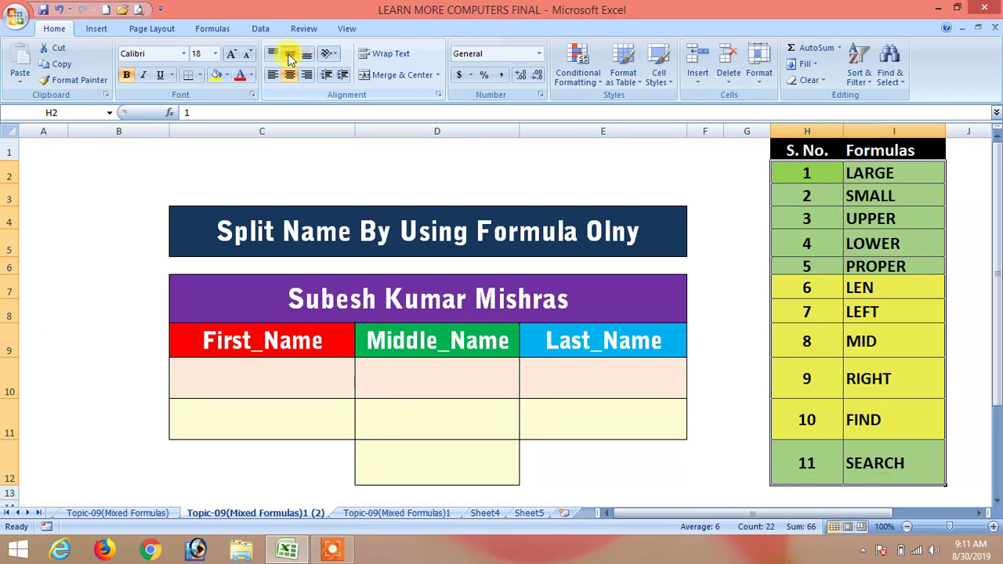
{"action": "left_click", "coordinate": [820, 315]}
{"action": "left_click_drag", "start_coordinate": [808, 289], "coordinate": [889, 414]}
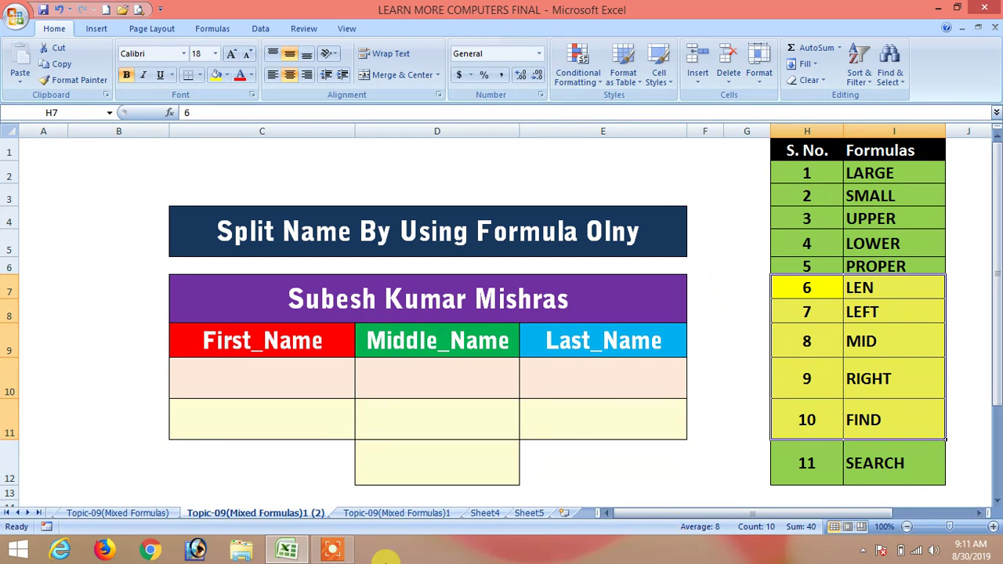
{"action": "left_click", "coordinate": [333, 549]}
{"action": "left_click", "coordinate": [541, 523]}
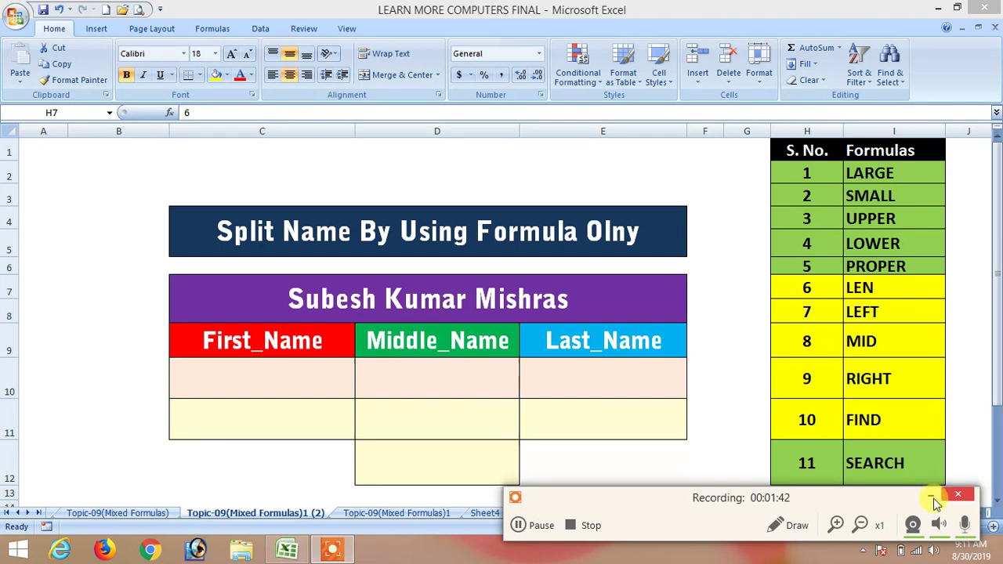
{"action": "left_click", "coordinate": [930, 496]}
Enter =LEFT(C7,6) in First_Name cell C10 to return Subesh
{"action": "left_click", "coordinate": [254, 374]}
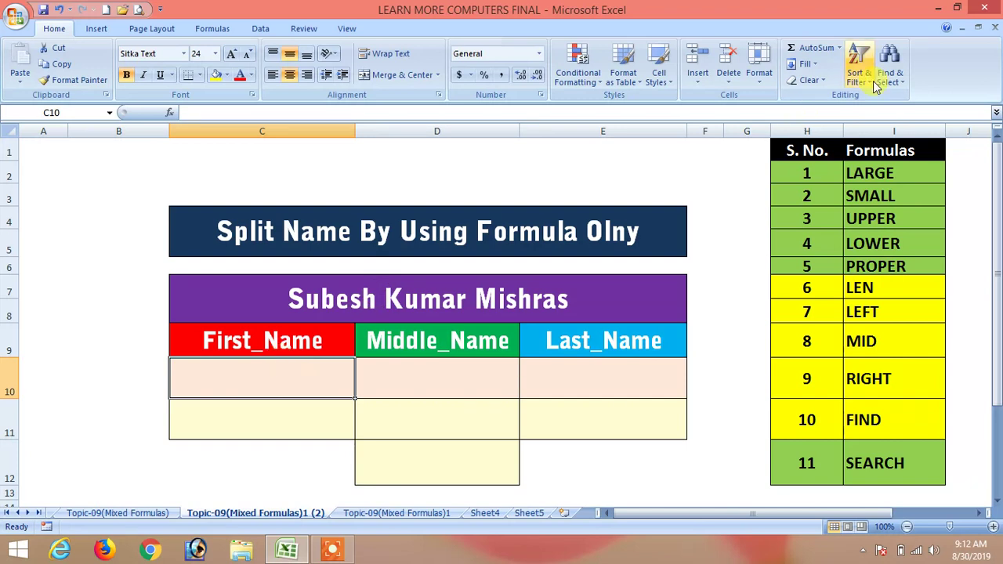
{"action": "type", "text": "=l"}
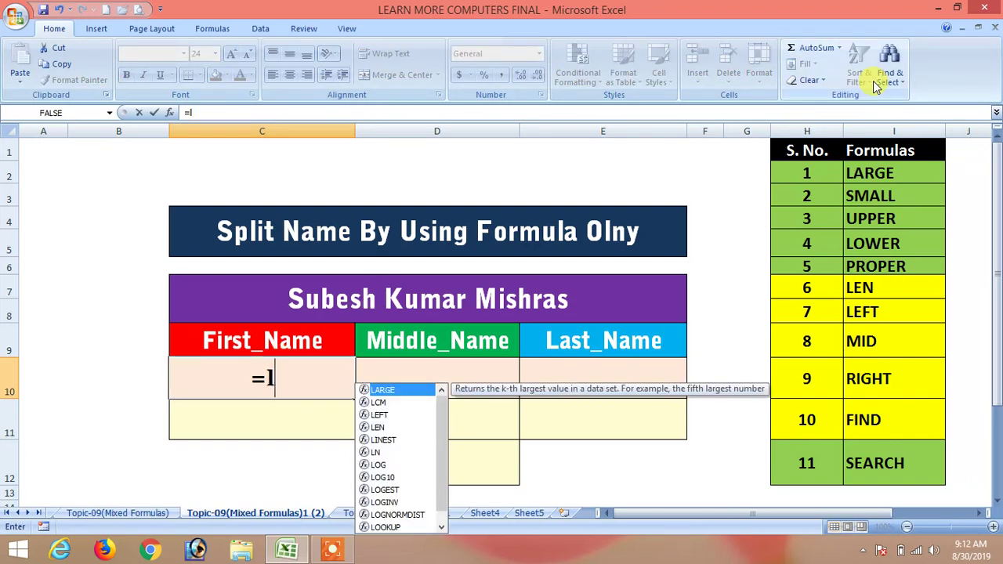
{"action": "type", "text": "eft("}
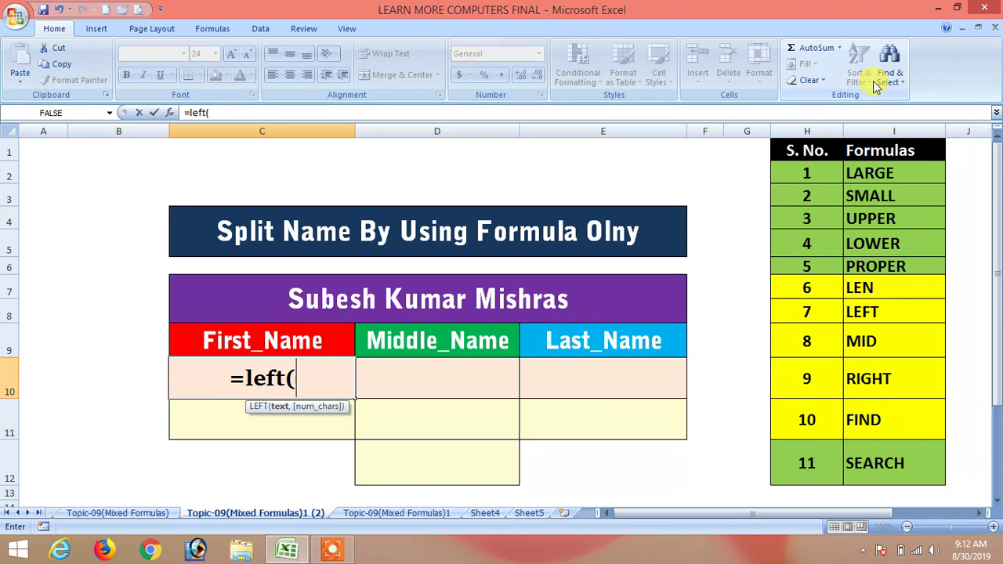
{"action": "key", "text": "Up"}
{"action": "key", "text": "Up"}
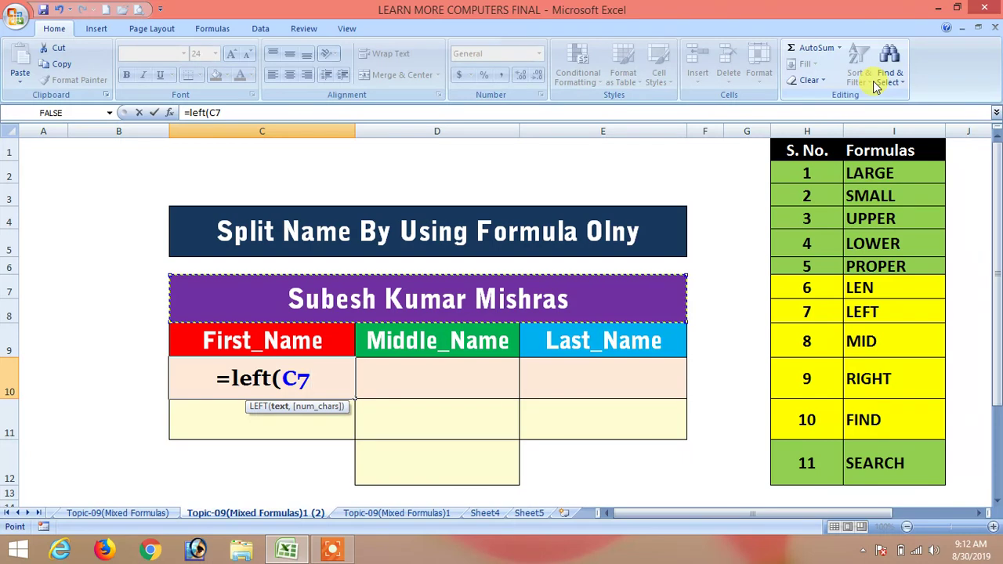
{"action": "type", "text": ","}
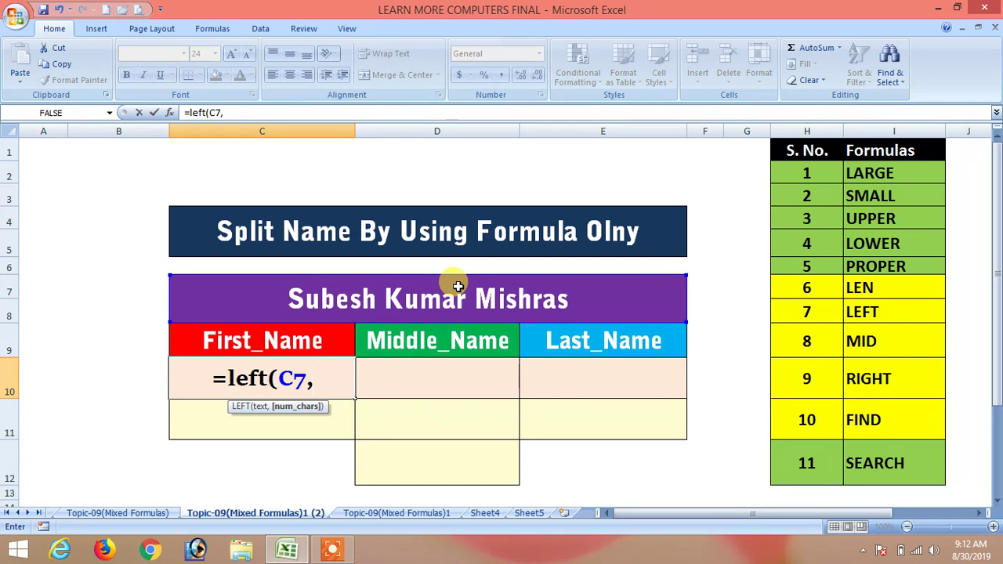
{"action": "type", "text": "6"}
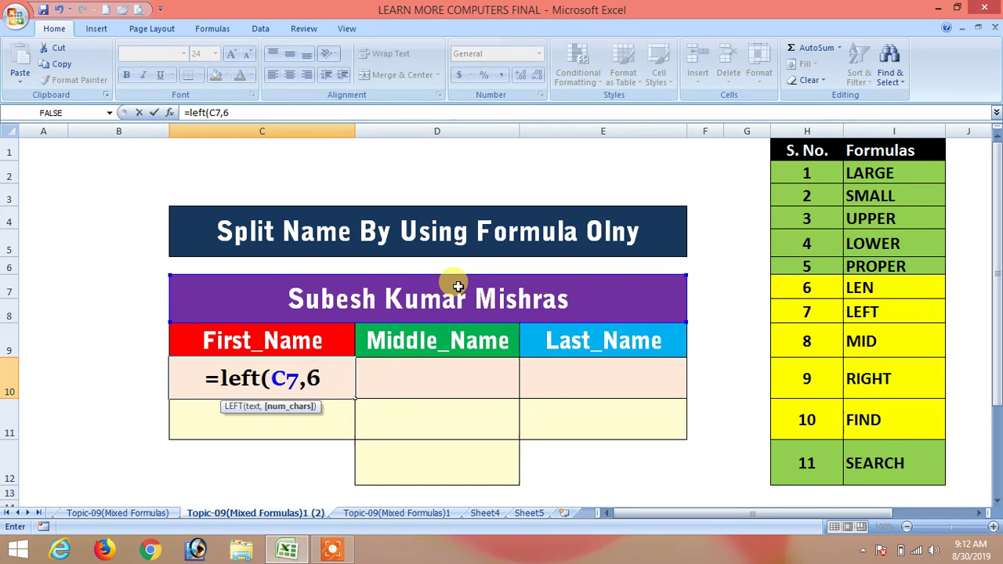
{"action": "type", "text": ")"}
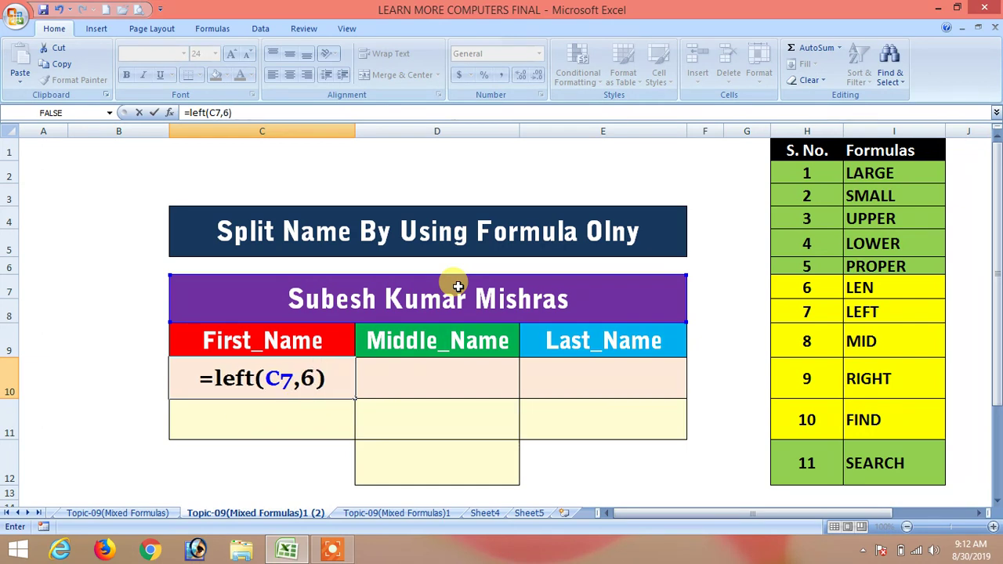
{"action": "key", "text": "Return"}
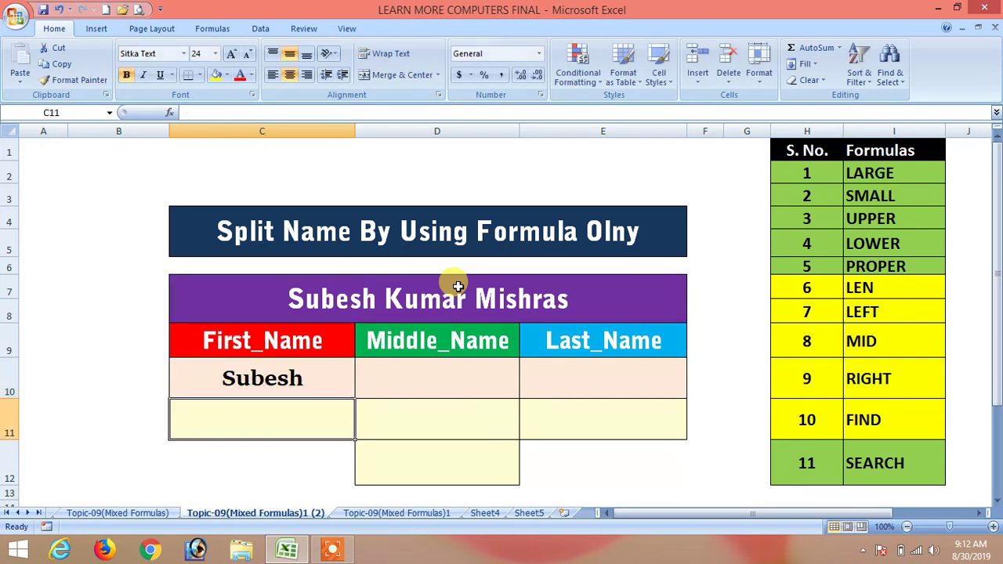
{"action": "key", "text": "Up"}
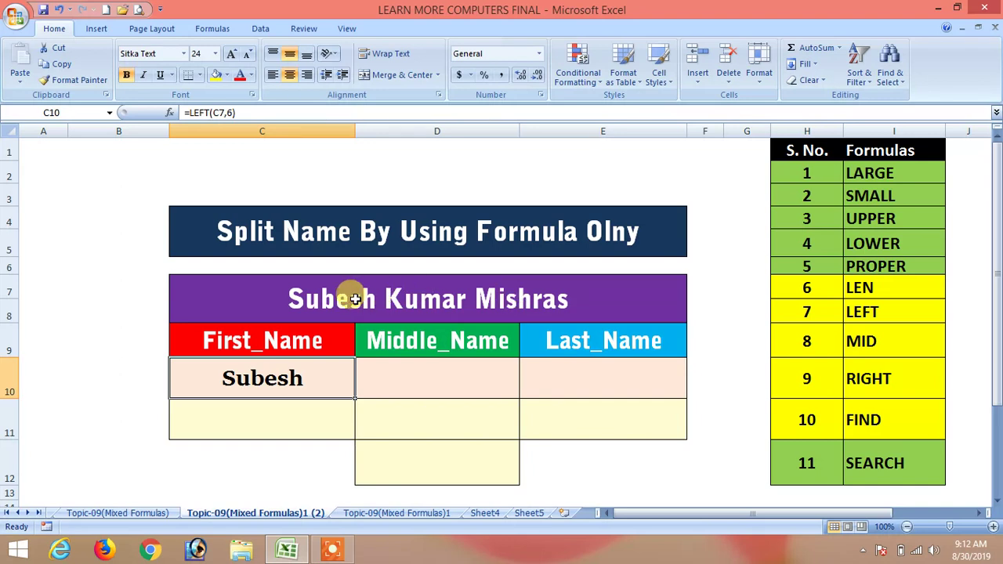
Replace the first name Subesh with Amit in the full name in C7
{"action": "double_click", "coordinate": [376, 298]}
{"action": "left_click_drag", "start_coordinate": [376, 298], "coordinate": [288, 300]}
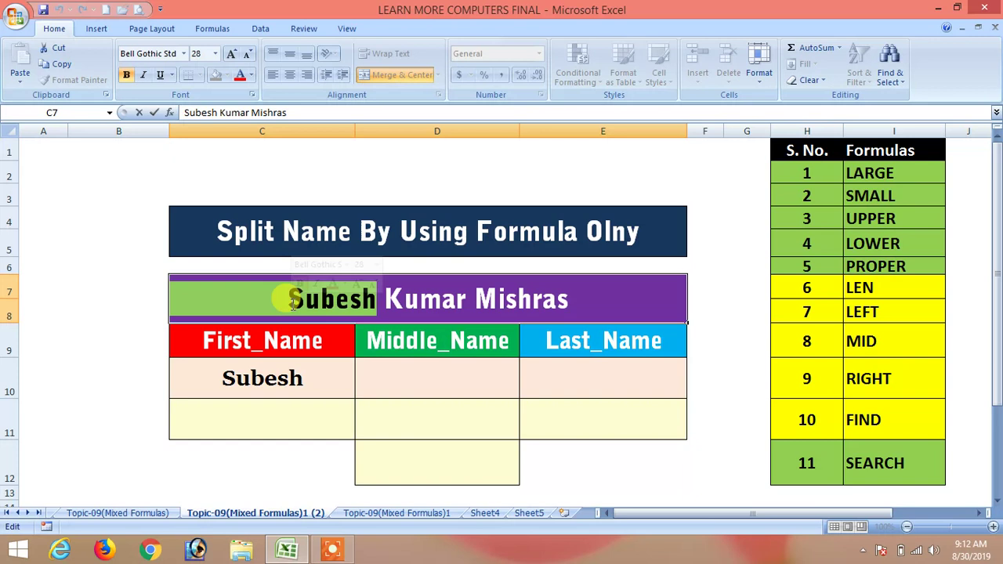
{"action": "type", "text": "Amit"}
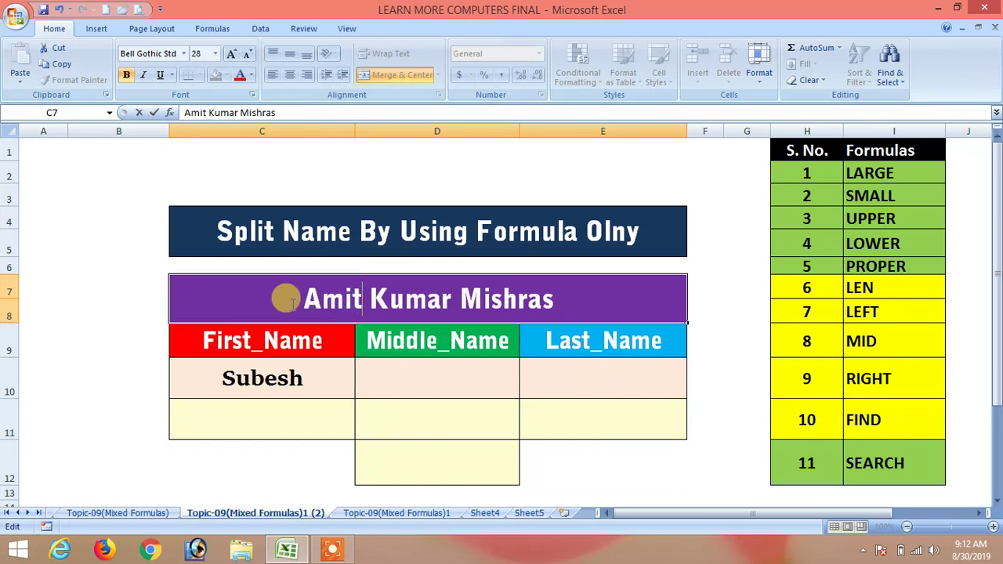
{"action": "key", "text": "Return"}
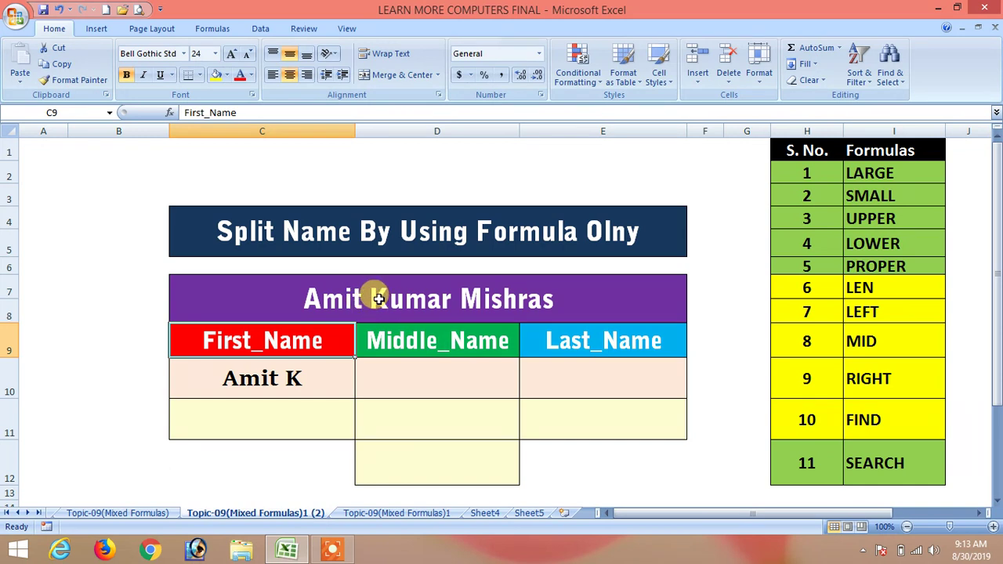
Reopen C10's =LEFT(C7,6) formula, select the count 6, and reconfirm it
{"action": "left_click", "coordinate": [252, 380]}
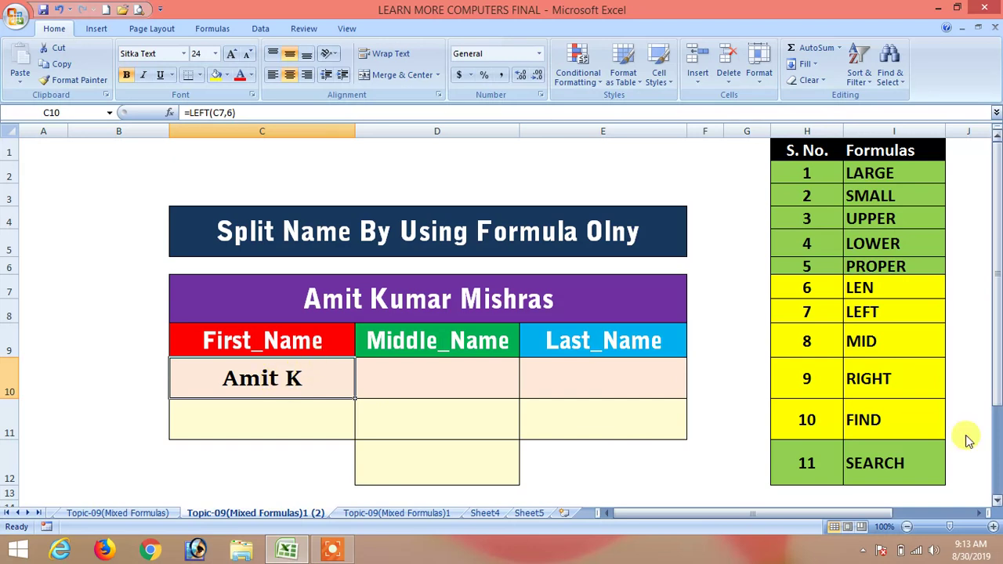
{"action": "left_click", "coordinate": [332, 548]}
{"action": "left_click", "coordinate": [517, 537]}
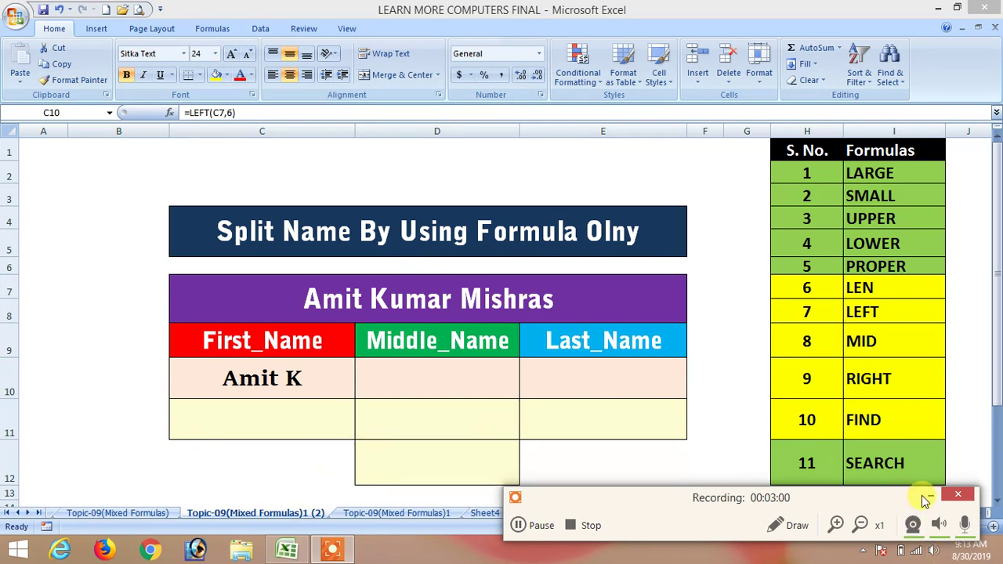
{"action": "left_click", "coordinate": [926, 496]}
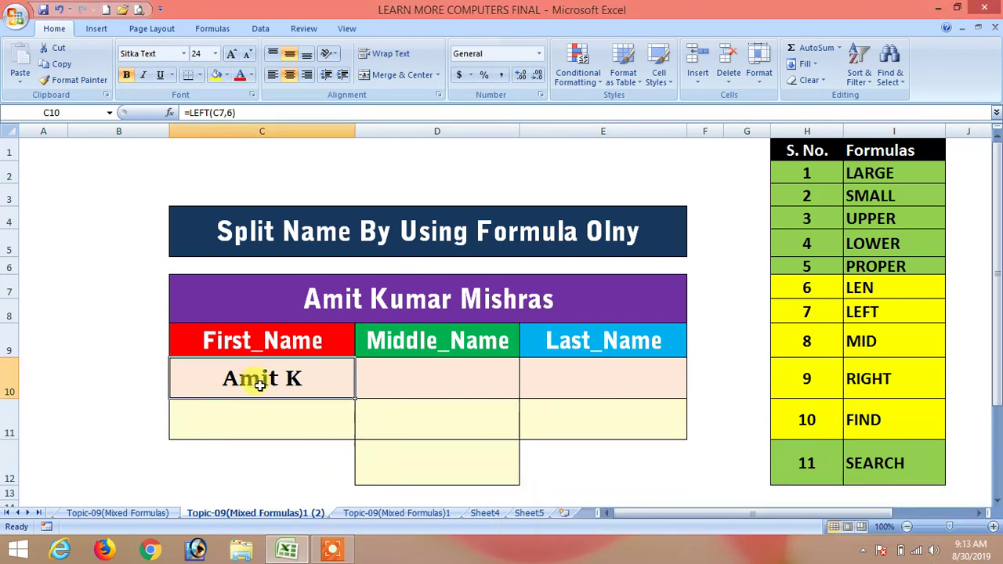
{"action": "double_click", "coordinate": [255, 382]}
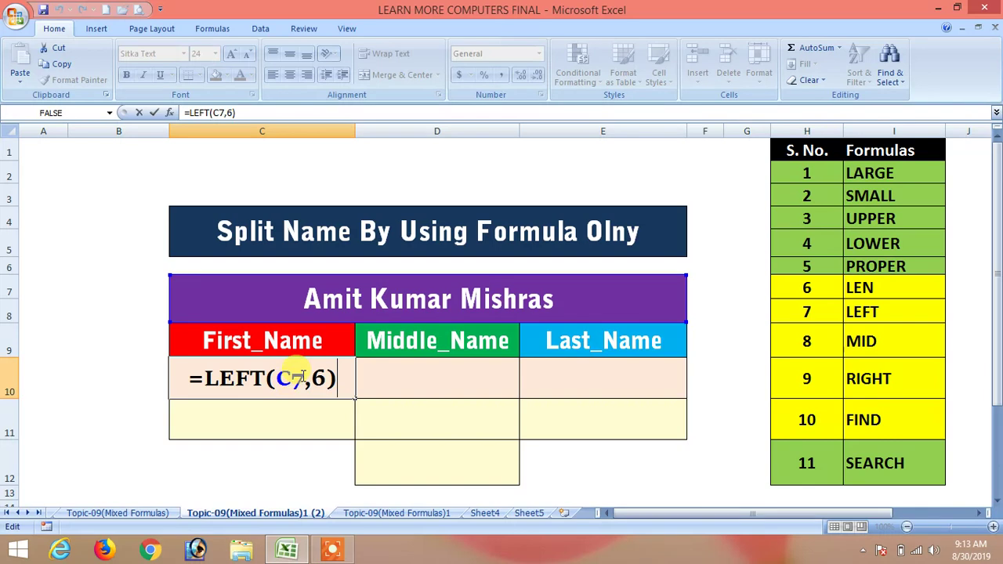
{"action": "left_click", "coordinate": [296, 379]}
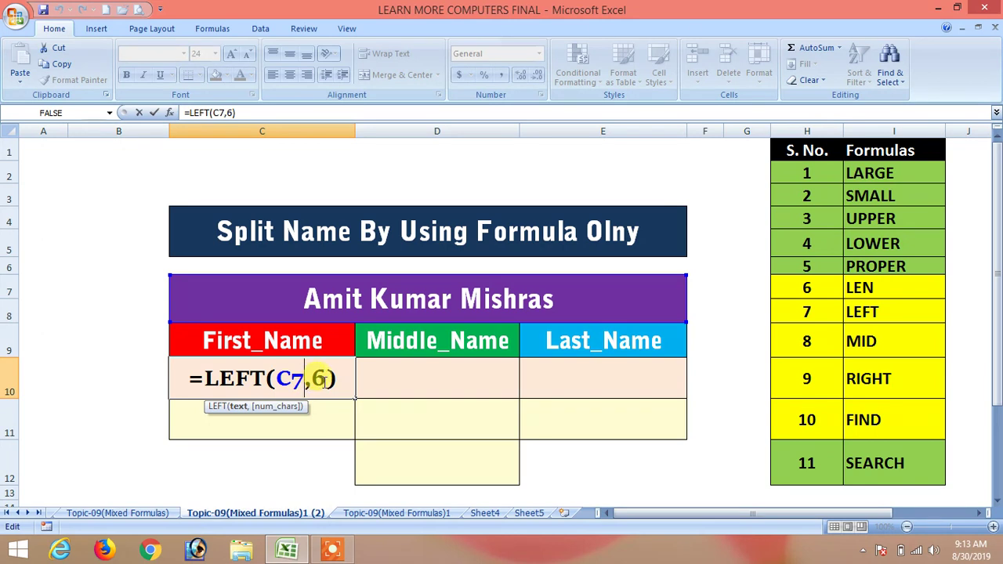
{"action": "double_click", "coordinate": [320, 378]}
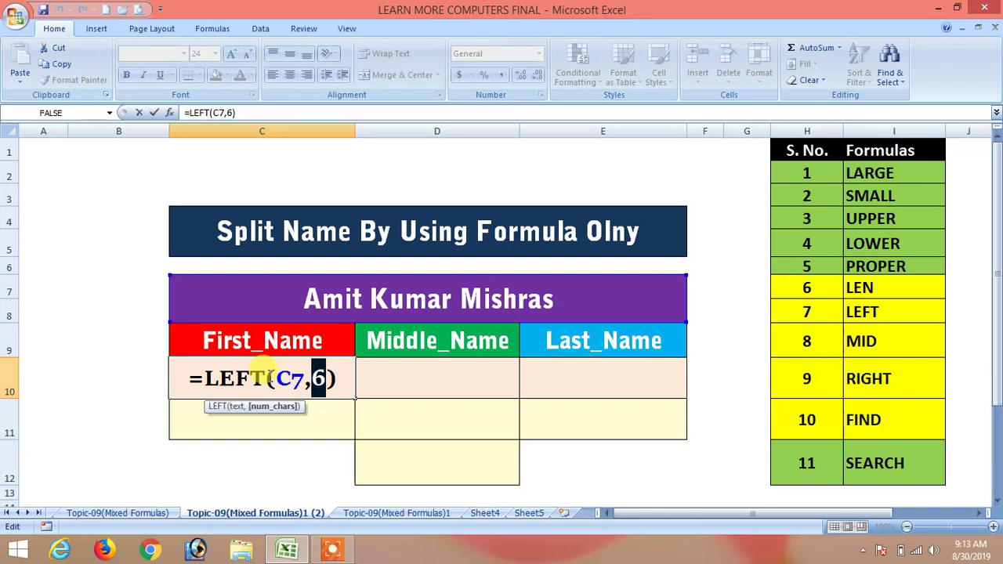
{"action": "key", "text": "Return"}
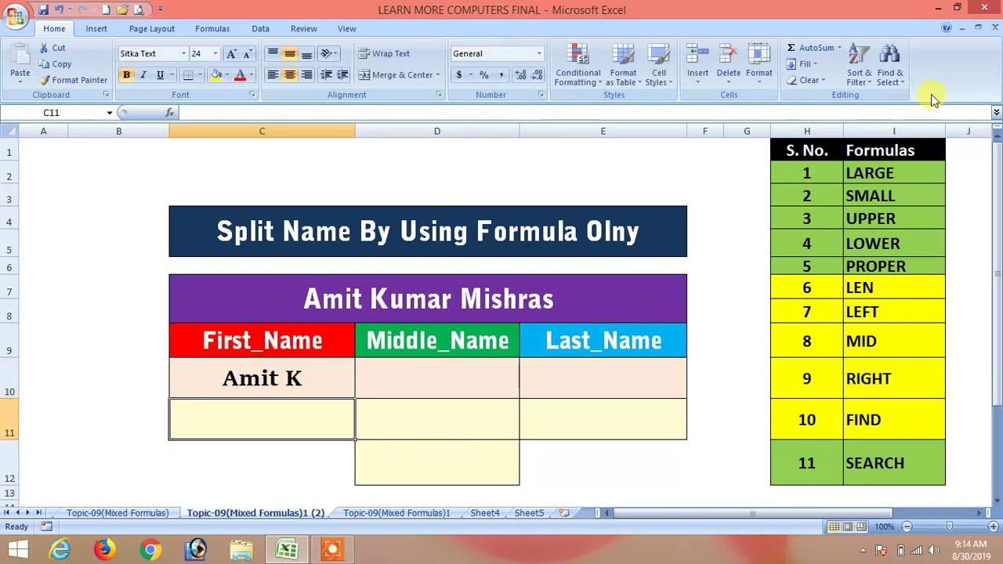
Enter =FIND(" ",C7) in C11, returning 5, and compare it with C10's formula
{"action": "type", "text": "=find"}
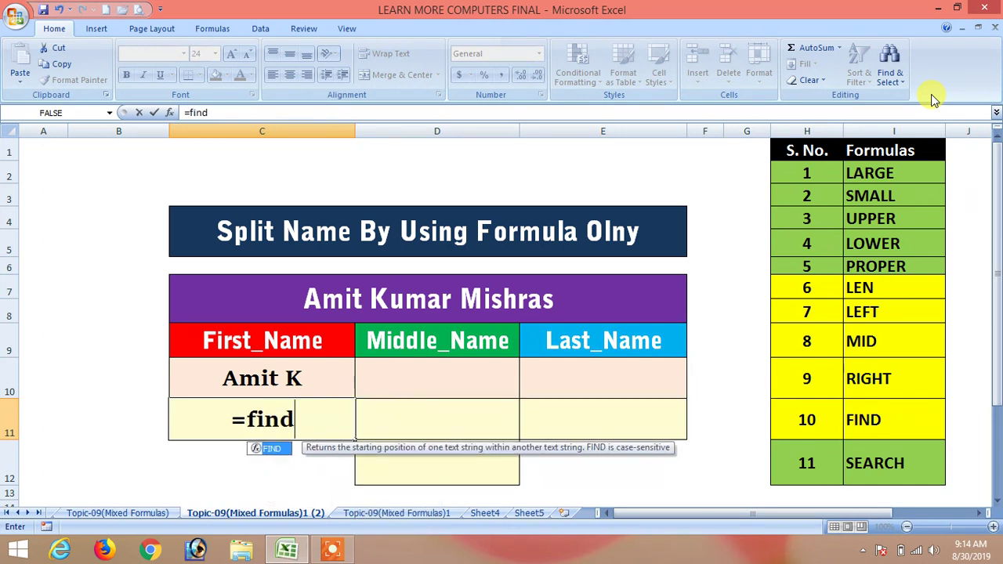
{"action": "key", "text": "Tab"}
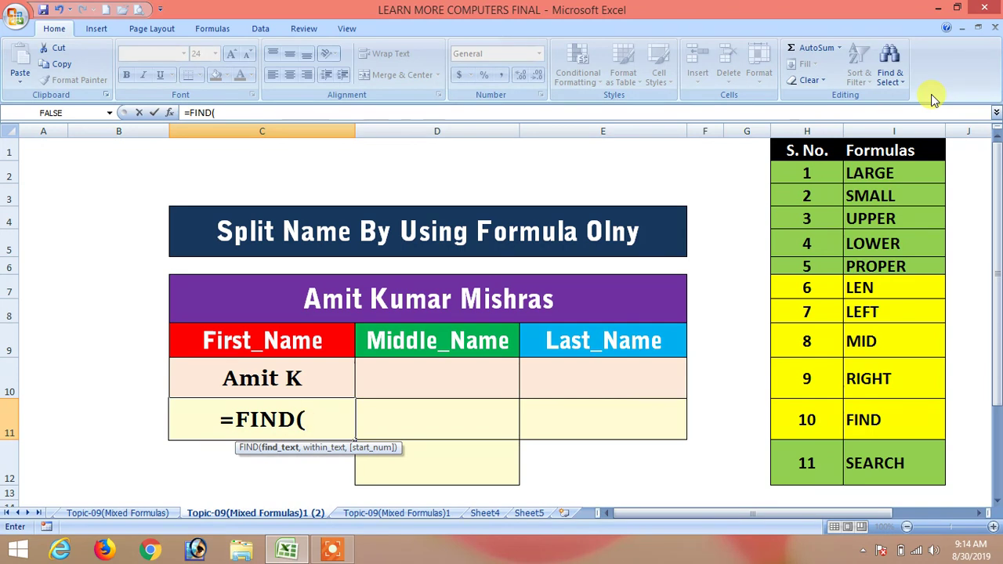
{"action": "type", "text": "\" \""}
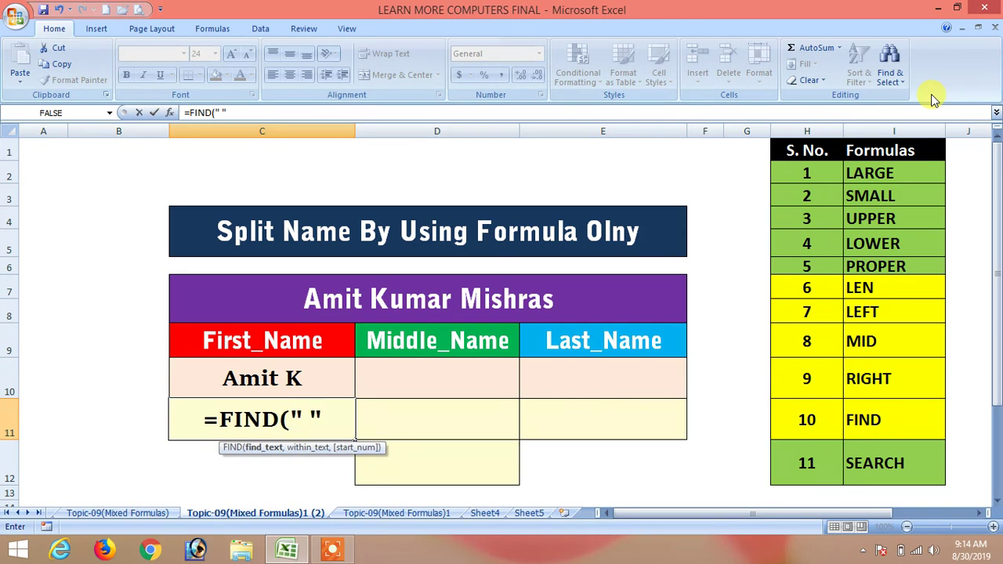
{"action": "type", "text": ","}
{"action": "key", "text": "Up"}
{"action": "key", "text": "Up"}
{"action": "key", "text": "Up"}
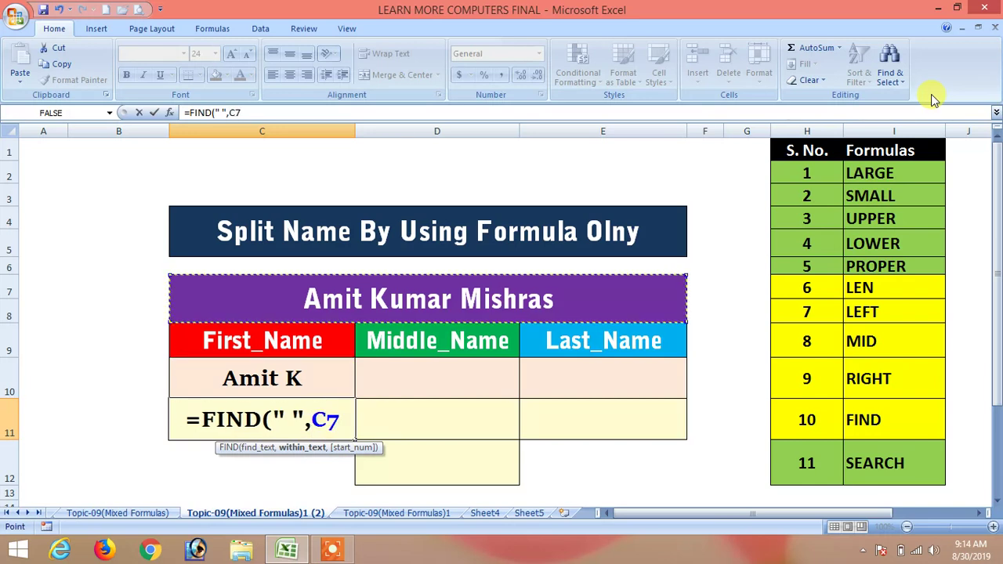
{"action": "type", "text": ")"}
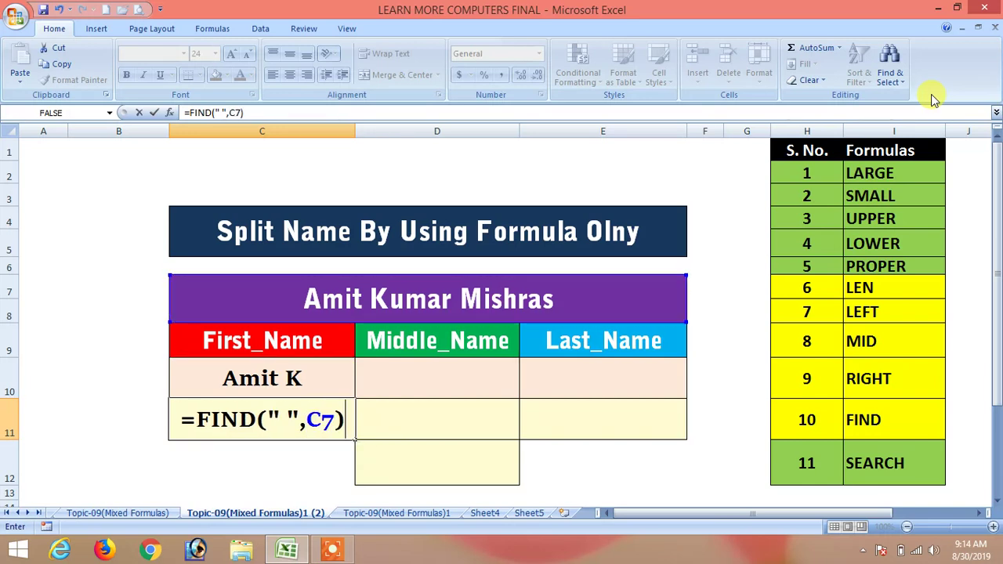
{"action": "key", "text": "Return"}
{"action": "key", "text": "Up"}
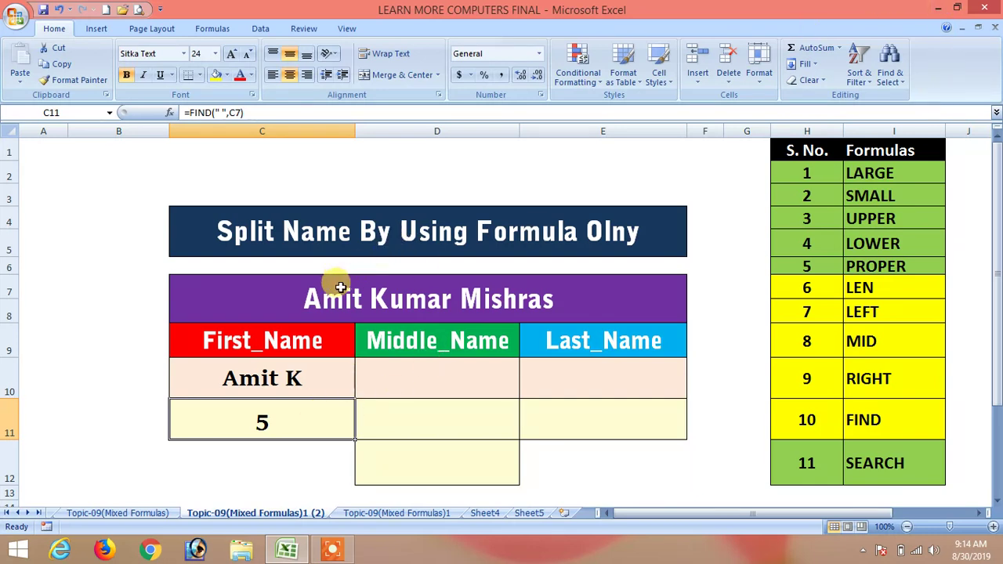
{"action": "left_click", "coordinate": [283, 379]}
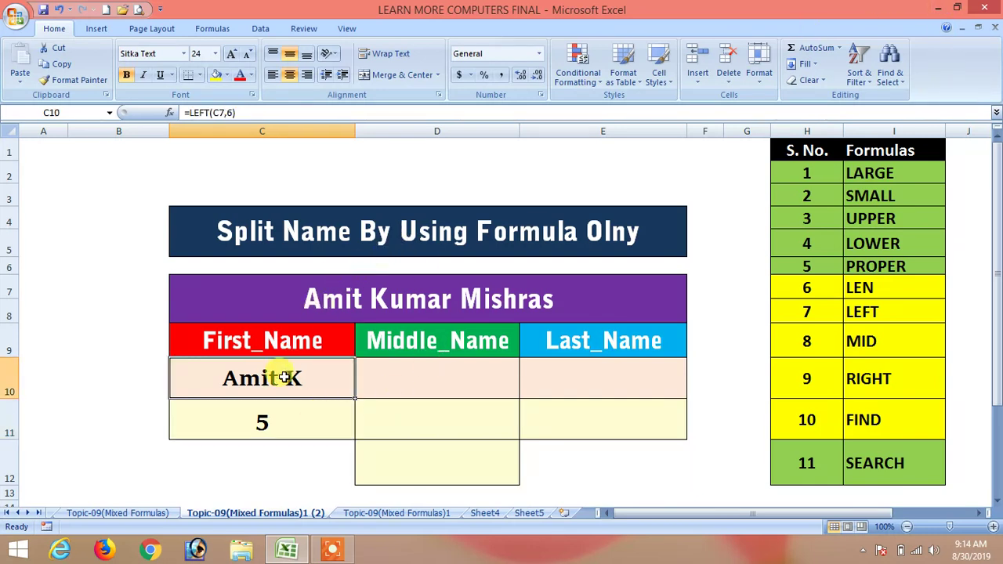
{"action": "left_click", "coordinate": [261, 423]}
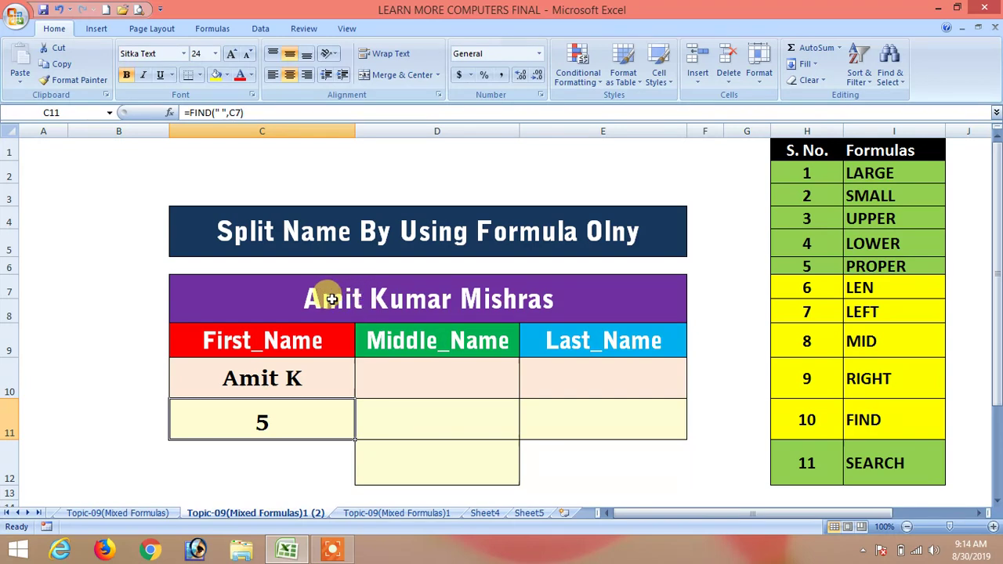
{"action": "double_click", "coordinate": [345, 294]}
{"action": "left_click_drag", "start_coordinate": [359, 296], "coordinate": [293, 294]}
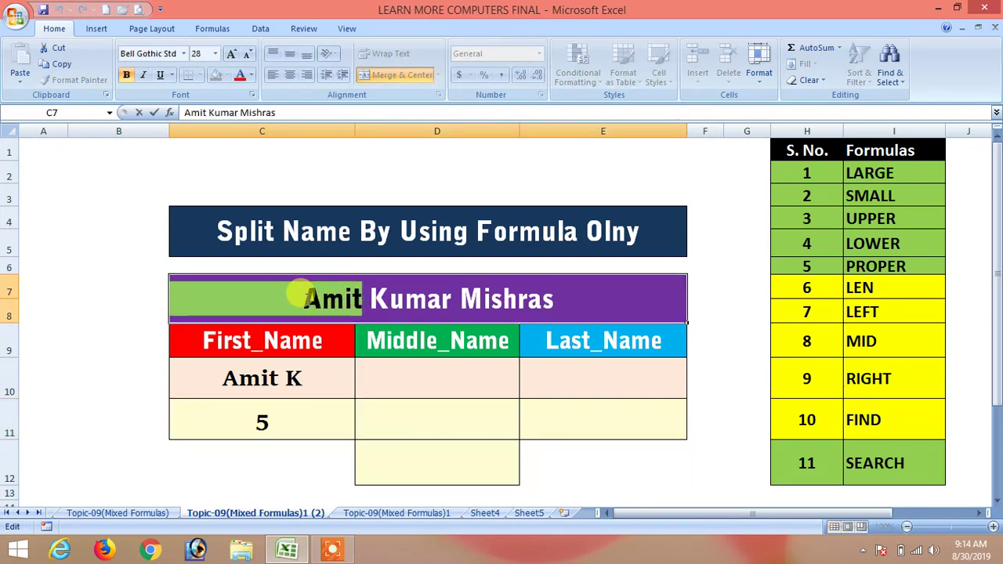
{"action": "type", "text": "Subesh"}
{"action": "key", "text": "Return"}
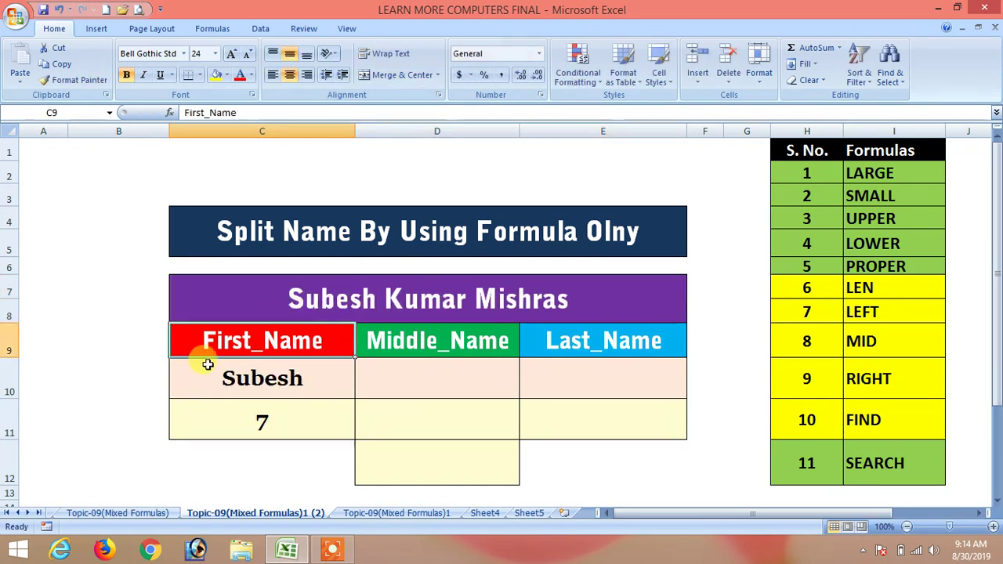
{"action": "left_click", "coordinate": [255, 380]}
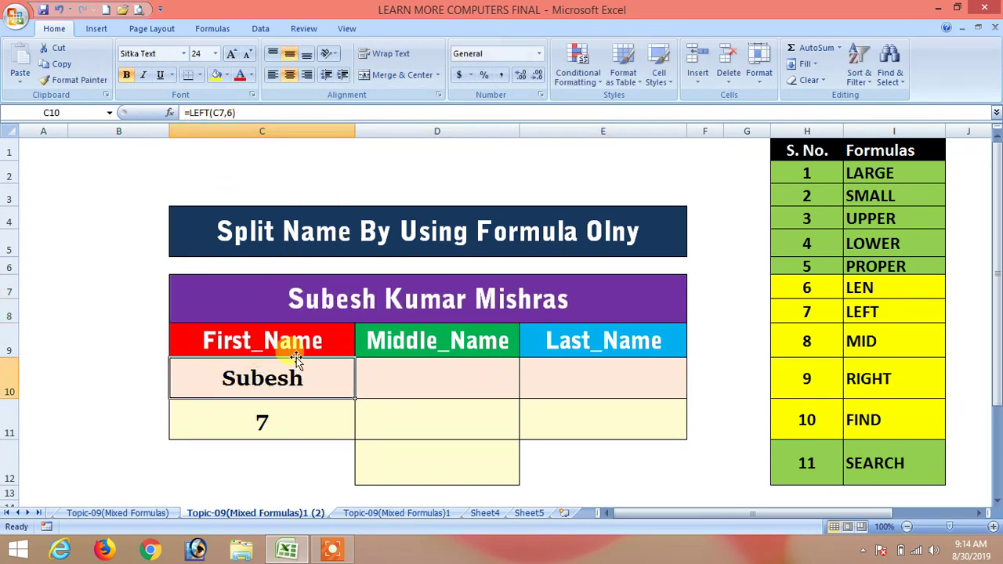
{"action": "left_click", "coordinate": [304, 422]}
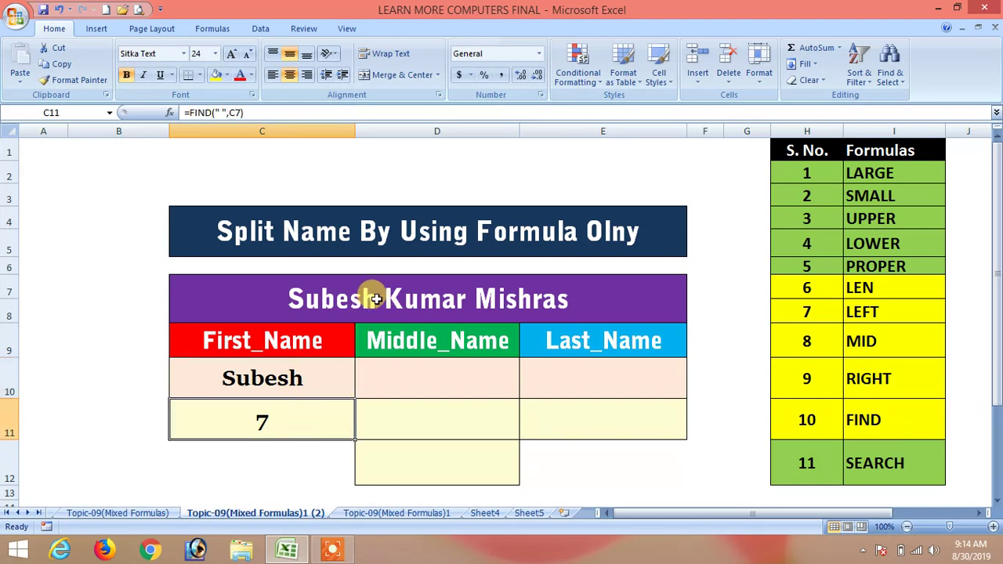
Begin editing C11's FIND formula to subtract 1 from the space position
{"action": "left_click", "coordinate": [249, 113]}
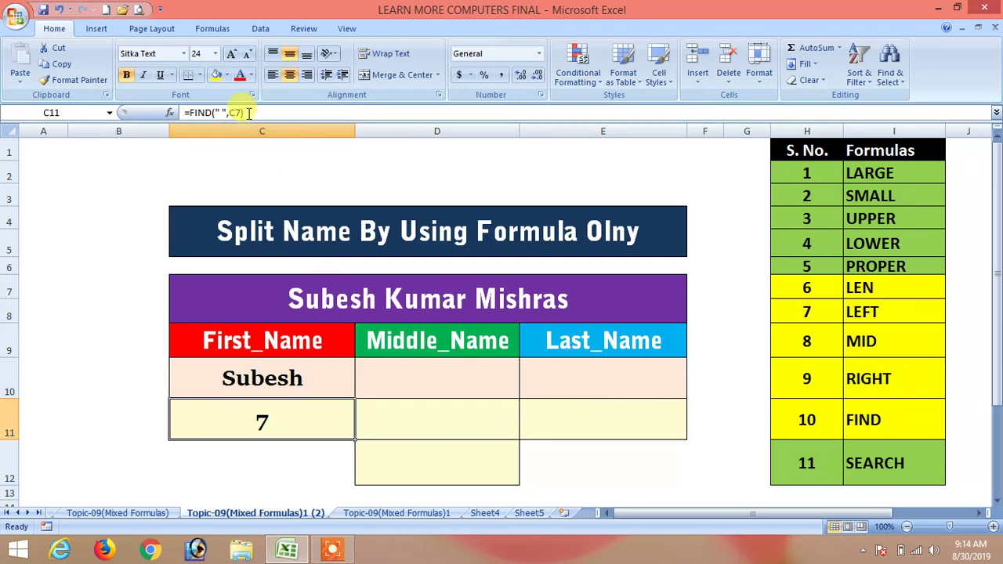
{"action": "key", "text": "Escape"}
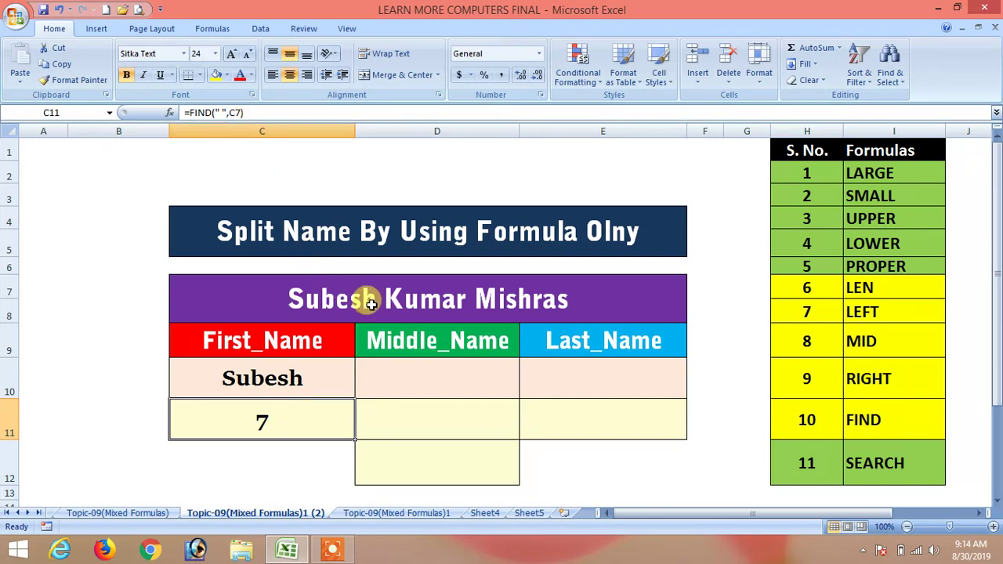
{"action": "left_click", "coordinate": [264, 113]}
{"action": "left_click", "coordinate": [328, 420]}
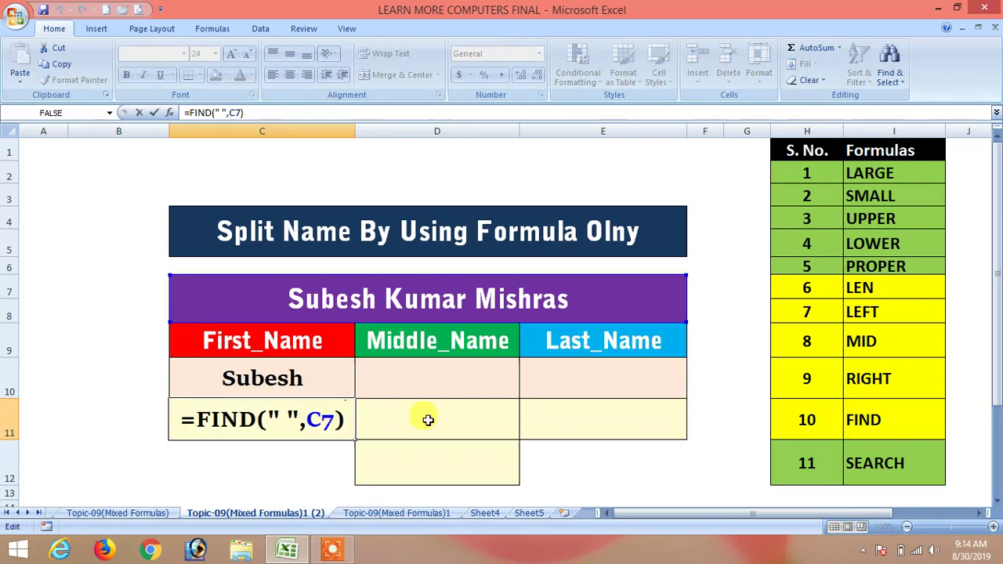
Finish C11 as =FIND(" ",C7)-1, showing 6, and copy the FIND text
{"action": "type", "text": "-1"}
{"action": "key", "text": "Return"}
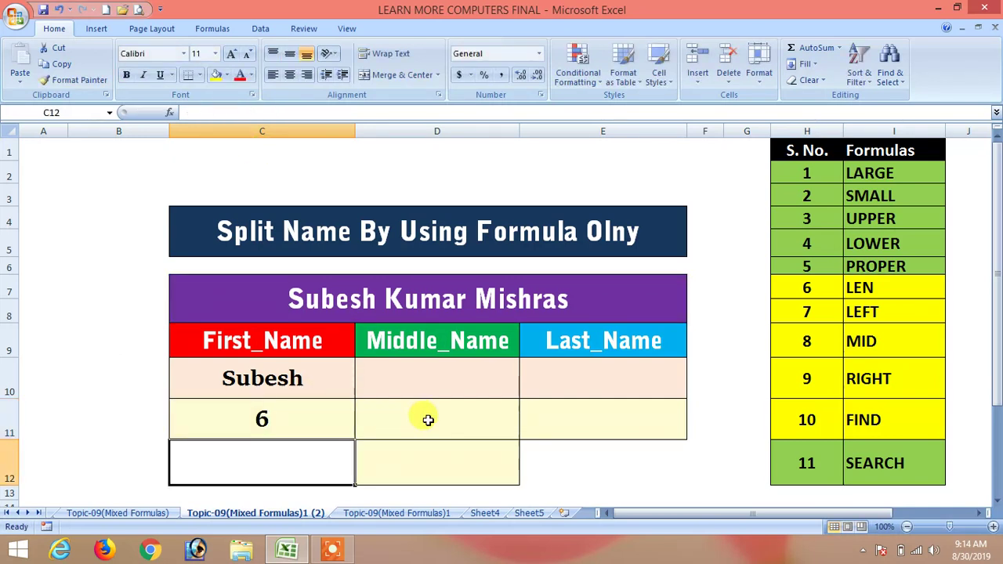
{"action": "left_click", "coordinate": [279, 383]}
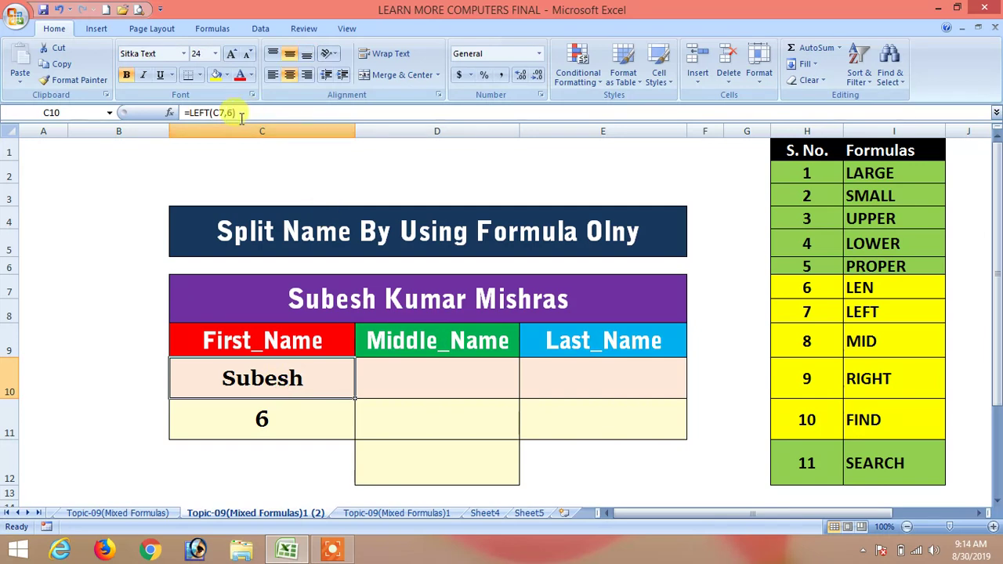
{"action": "left_click", "coordinate": [263, 410]}
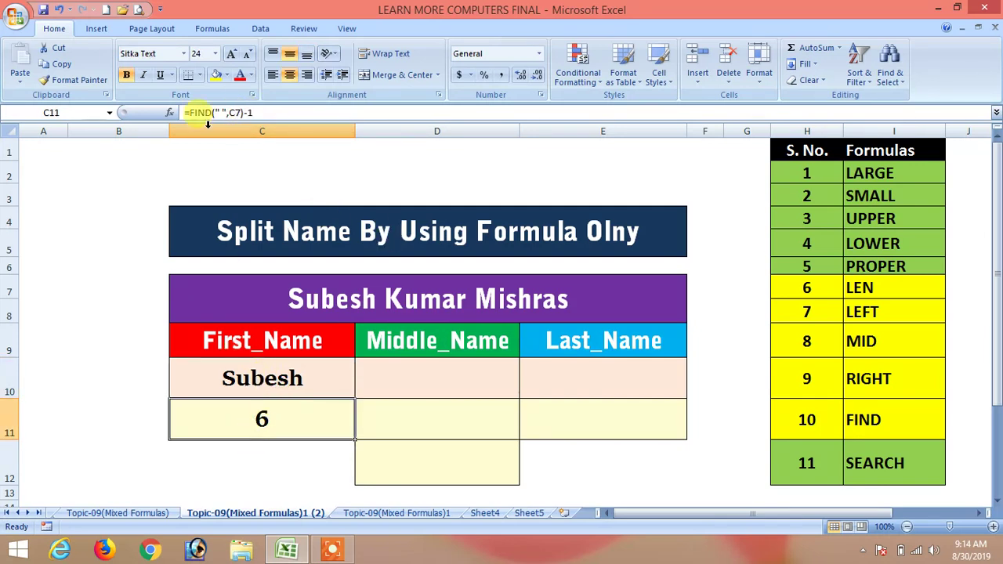
{"action": "left_click_drag", "start_coordinate": [253, 113], "coordinate": [185, 116]}
{"action": "key", "text": "Return"}
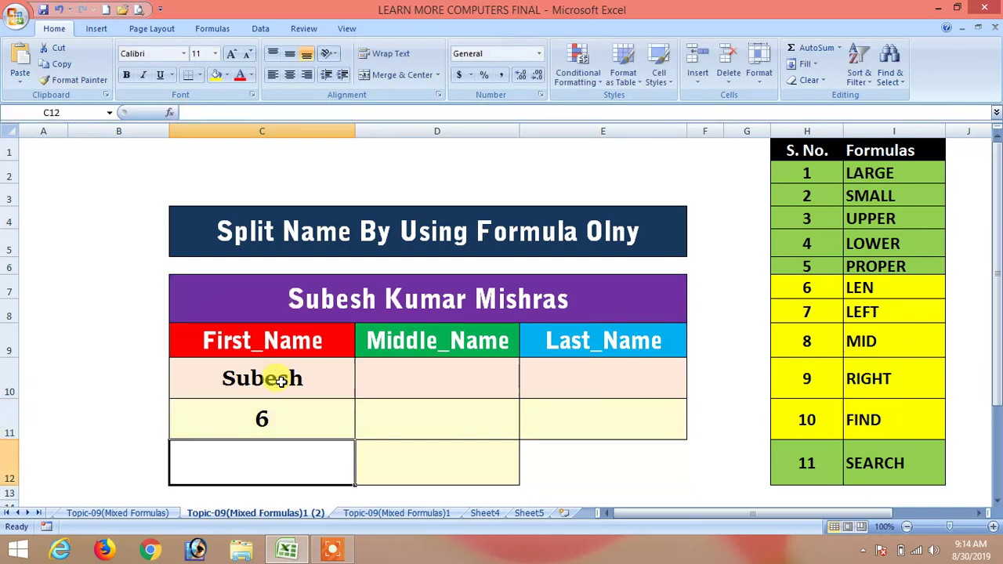
Replace 6 in C10 so it reads =LEFT(C7,FIND(" ",C7)-1), returning Subesh
{"action": "left_click", "coordinate": [276, 380]}
{"action": "left_click", "coordinate": [233, 112]}
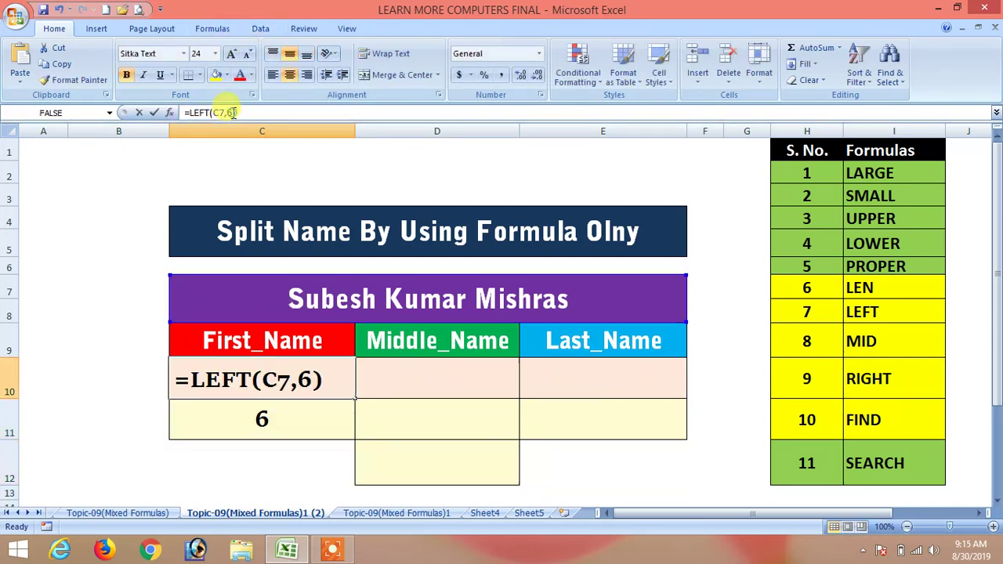
{"action": "type", "text": "FIND(\" \",C7)-1"}
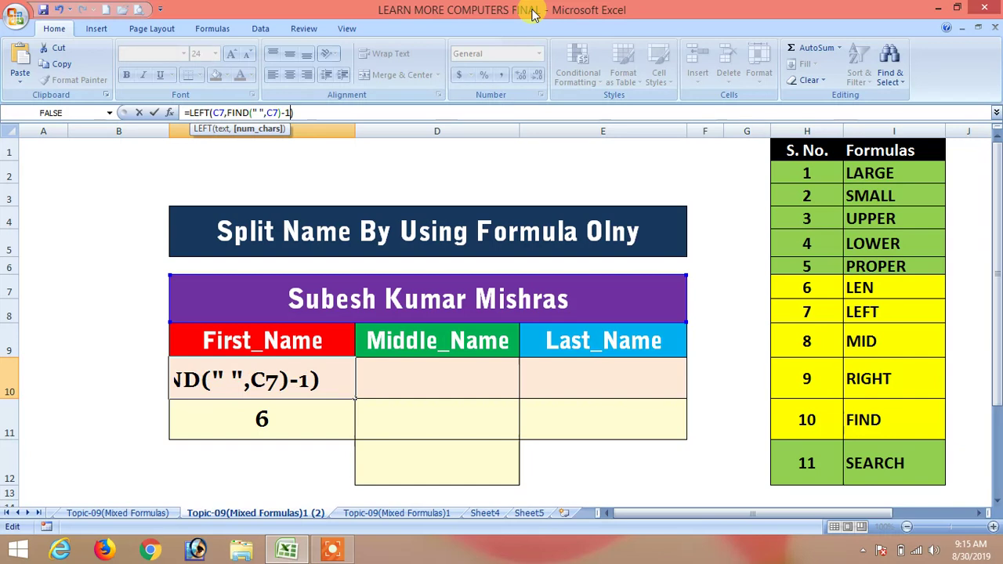
{"action": "key", "text": "Return"}
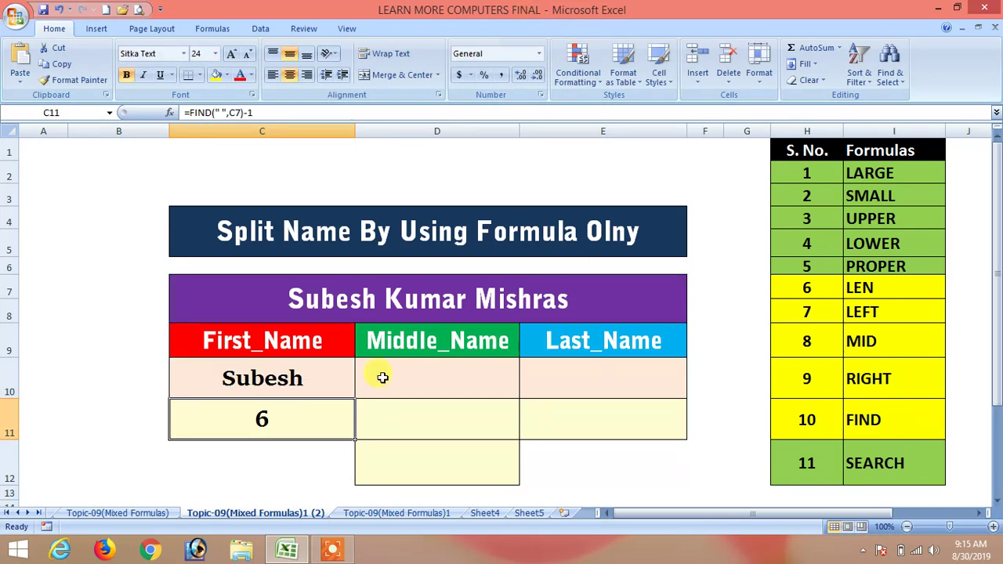
{"action": "left_click", "coordinate": [291, 384]}
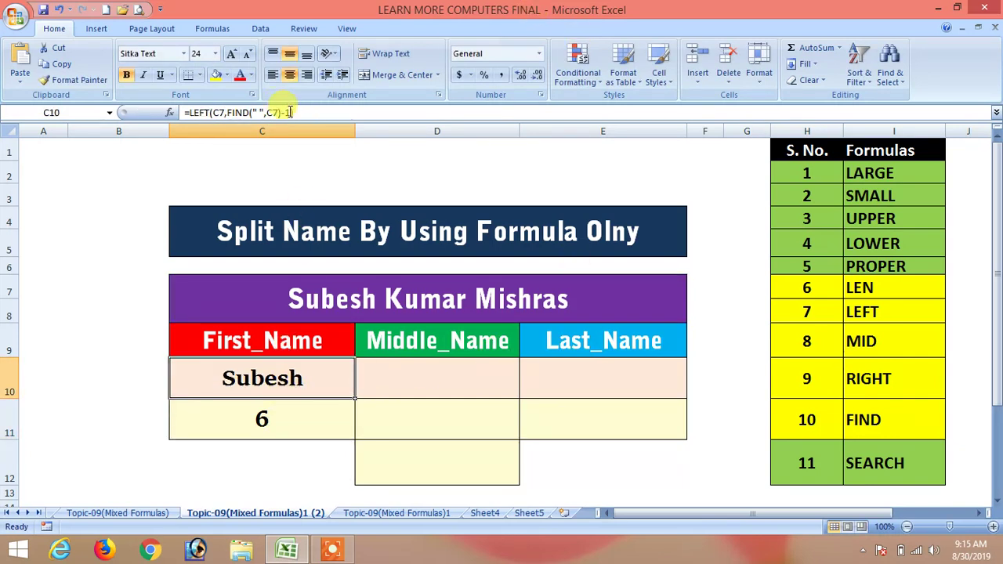
{"action": "left_click_drag", "start_coordinate": [291, 112], "coordinate": [215, 112]}
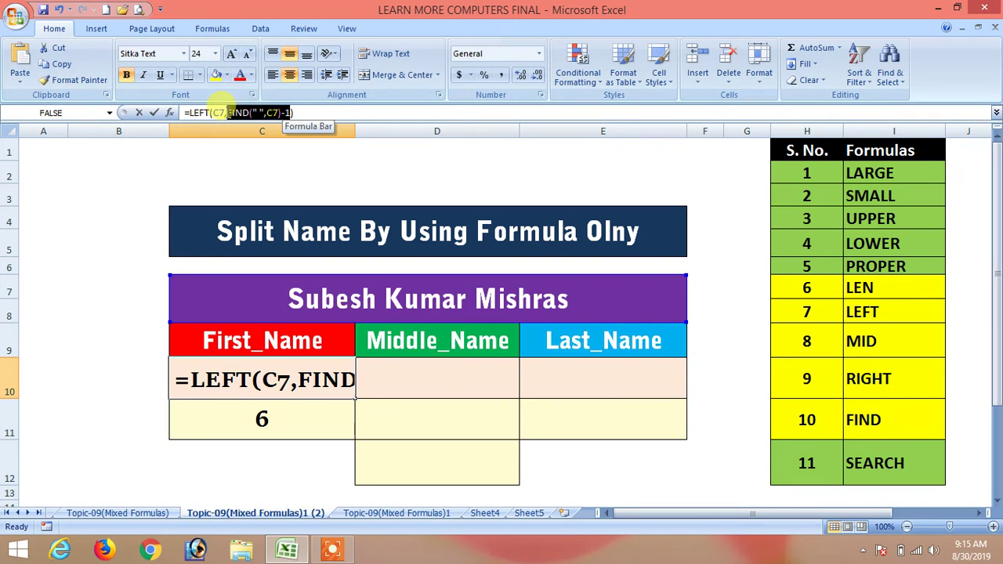
{"action": "key", "text": "Return"}
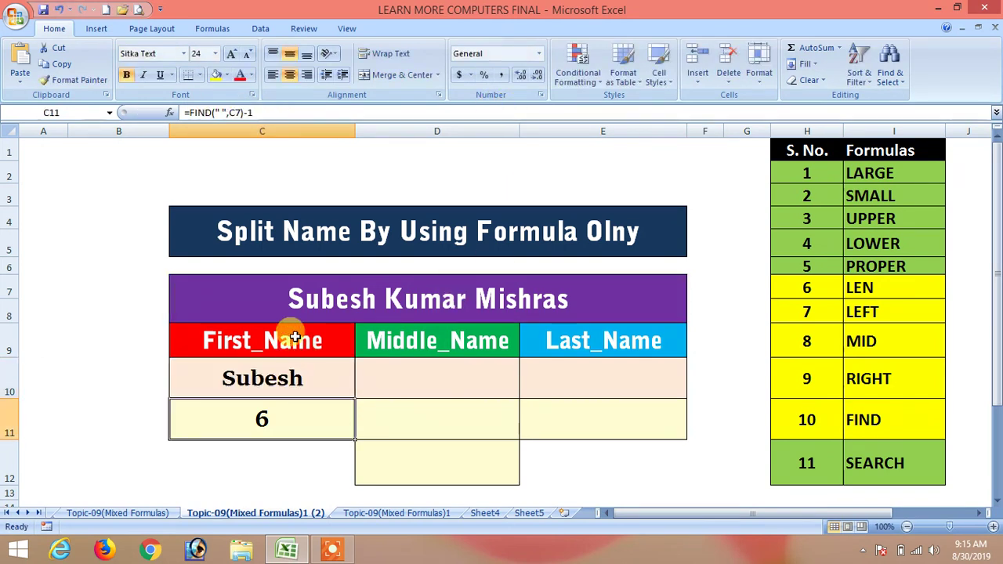
Change the first name in C7 to Amit and check C10's result
{"action": "left_click", "coordinate": [376, 298]}
{"action": "double_click", "coordinate": [377, 297]}
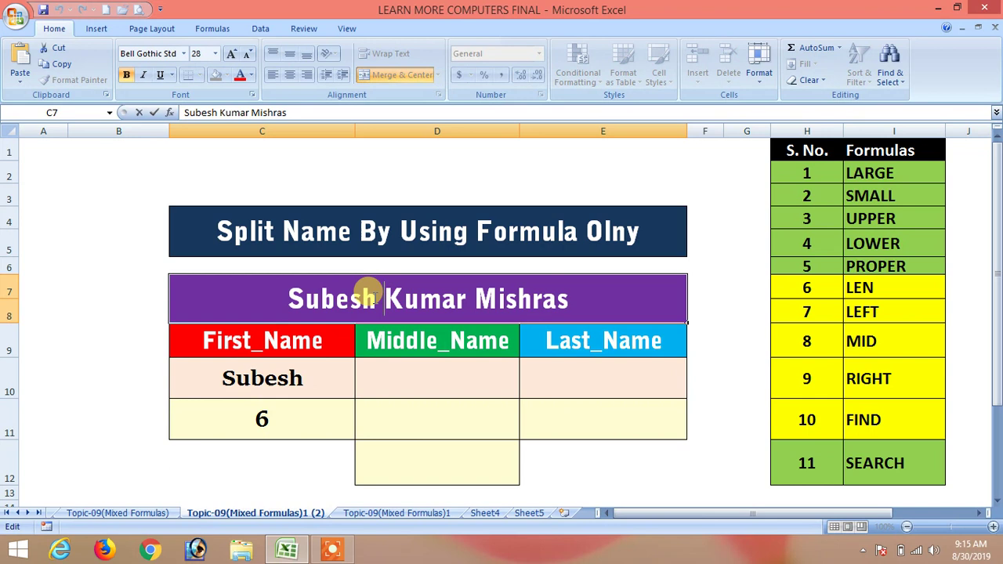
{"action": "left_click_drag", "start_coordinate": [376, 298], "coordinate": [289, 298]}
{"action": "type", "text": "Amit"}
{"action": "key", "text": "Return"}
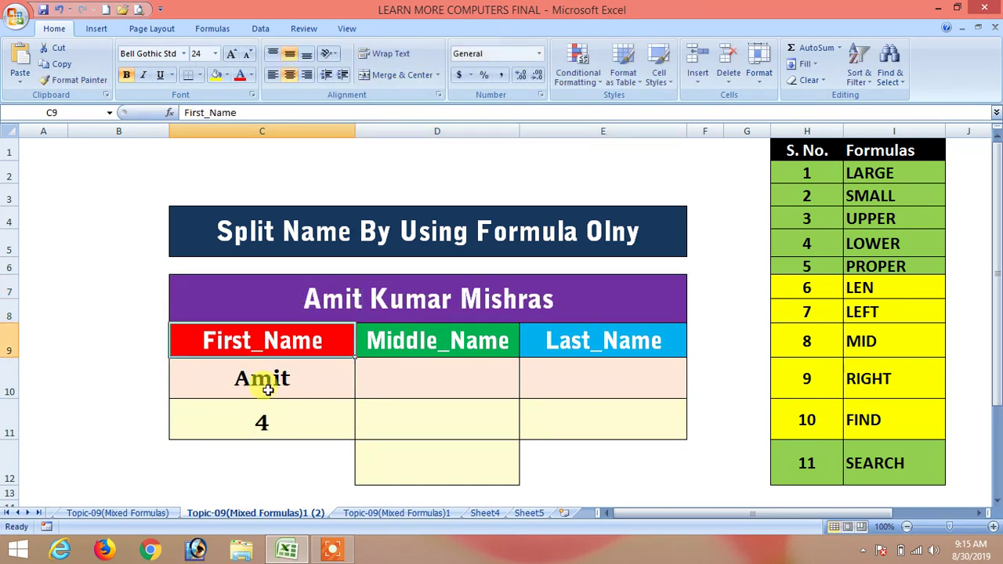
{"action": "left_click", "coordinate": [264, 381]}
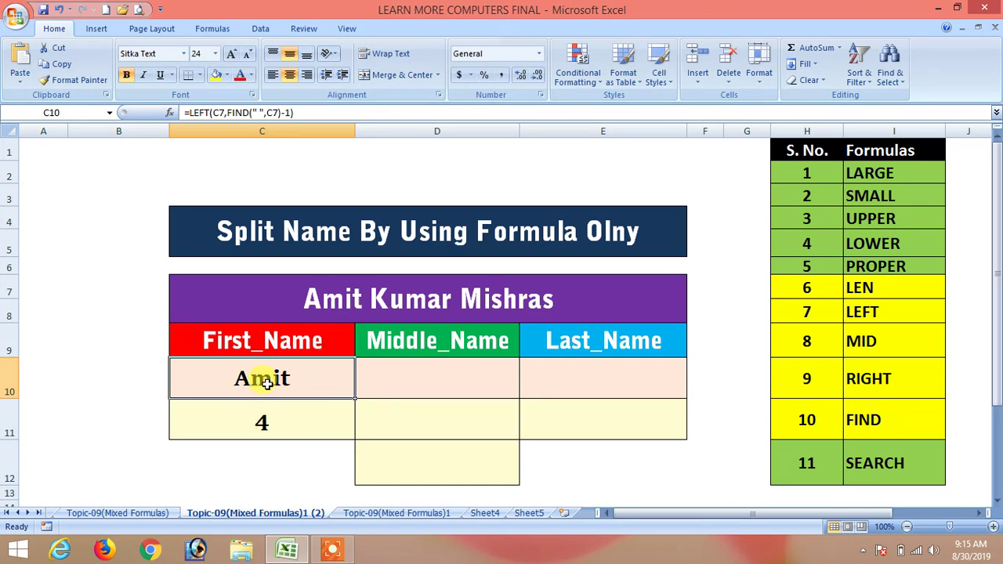
Change the first name in C7 to Sashikant
{"action": "left_click", "coordinate": [352, 296]}
{"action": "double_click", "coordinate": [353, 296]}
{"action": "left_click_drag", "start_coordinate": [362, 298], "coordinate": [304, 301]}
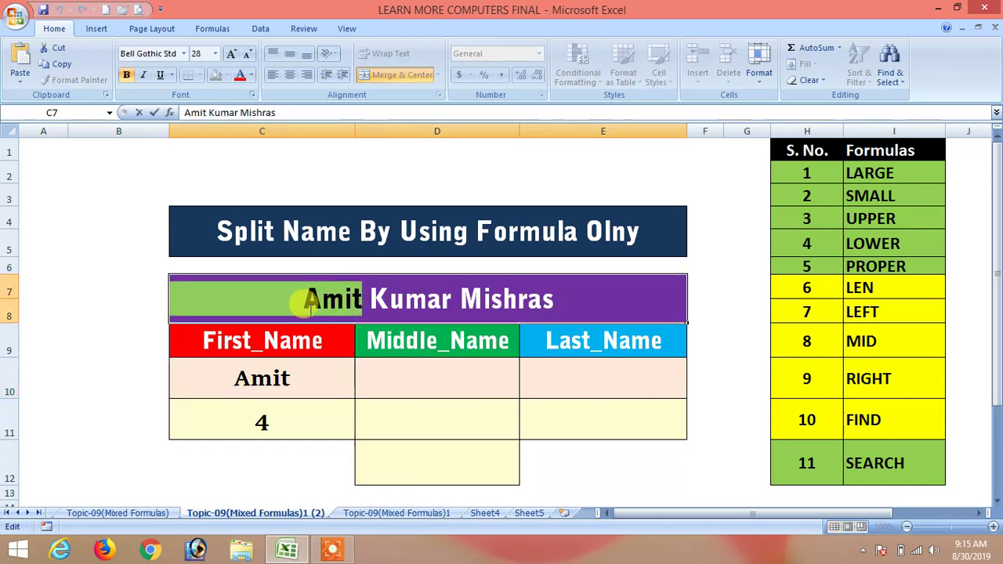
{"action": "type", "text": "Sashikant"}
{"action": "key", "text": "Return"}
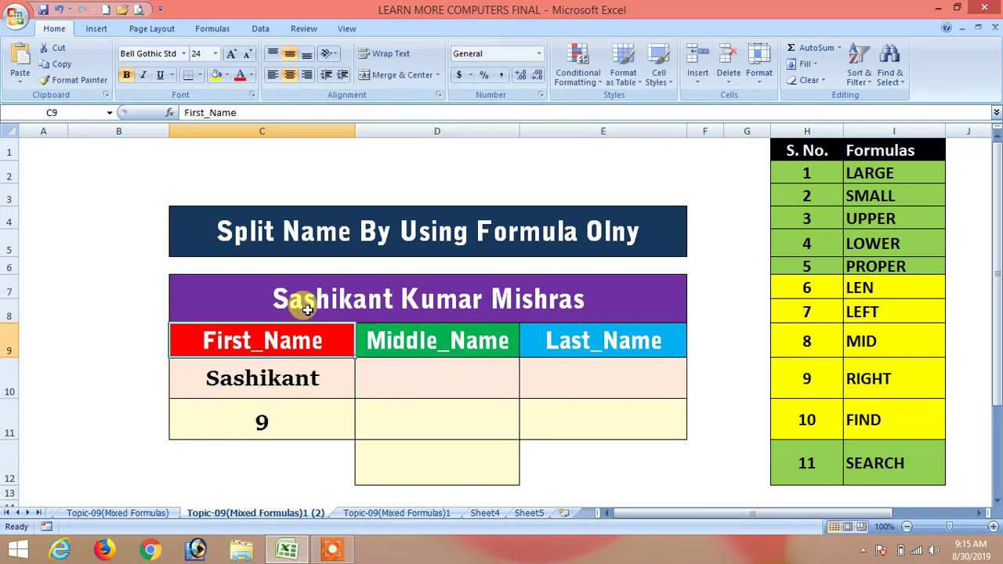
{"action": "left_click", "coordinate": [308, 309]}
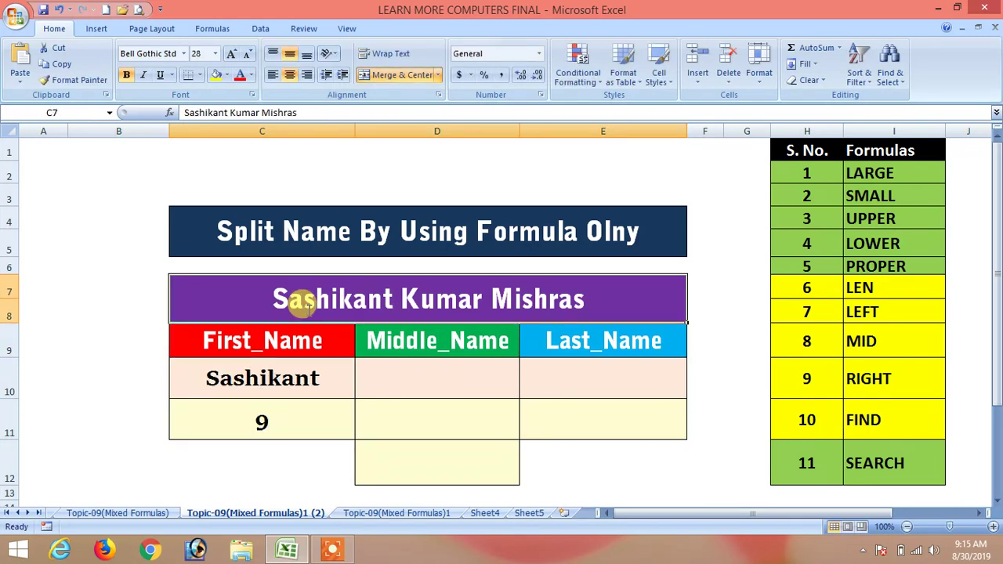
{"action": "key", "text": "F2"}
{"action": "mouse_move", "coordinate": [315, 299]}
{"action": "left_mouse_down"}
{"action": "mouse_move", "coordinate": [392, 297]}
{"action": "mouse_move", "coordinate": [272, 298]}
{"action": "left_mouse_up"}
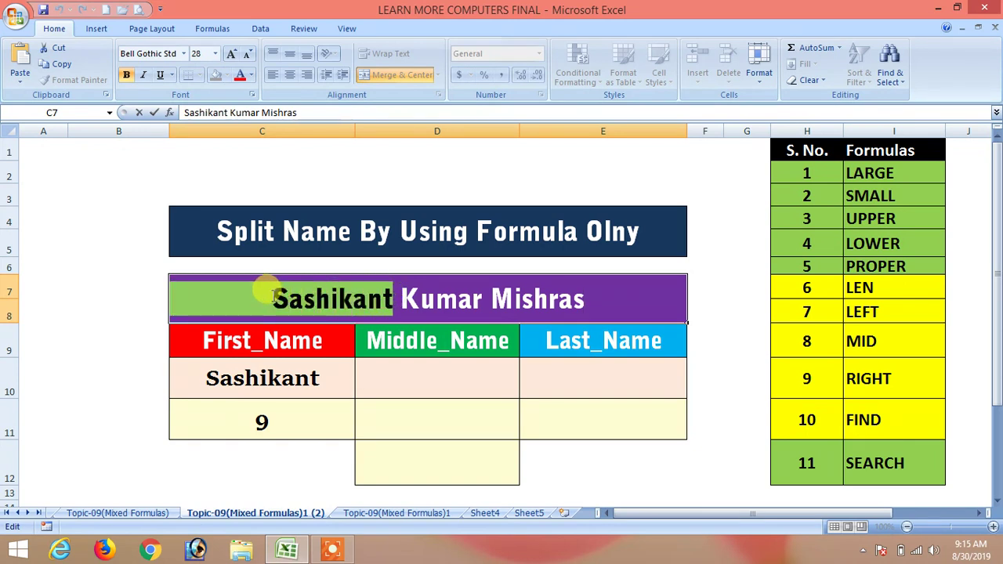
{"action": "type", "text": "Sumit"}
{"action": "key", "text": "Return"}
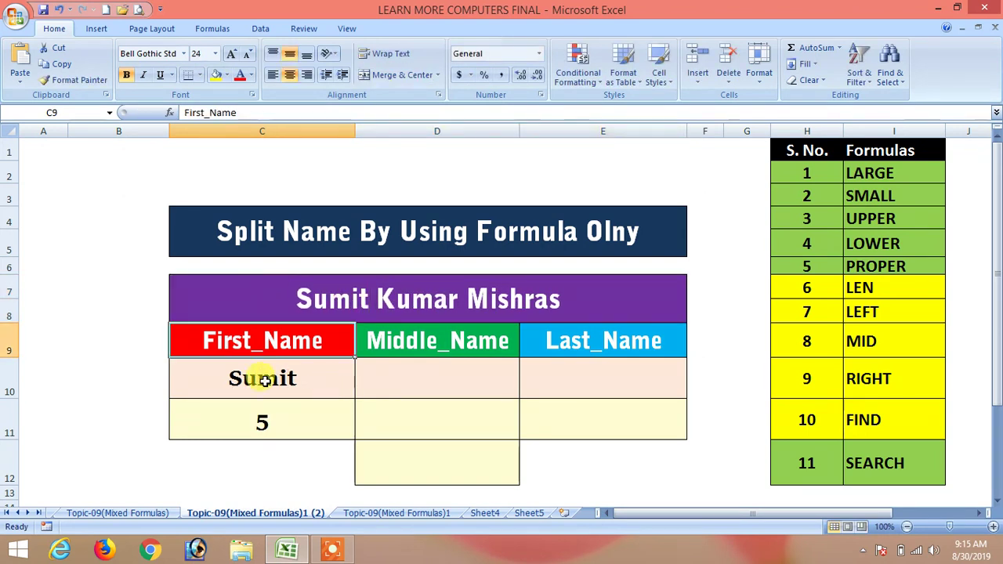
{"action": "left_click", "coordinate": [624, 377]}
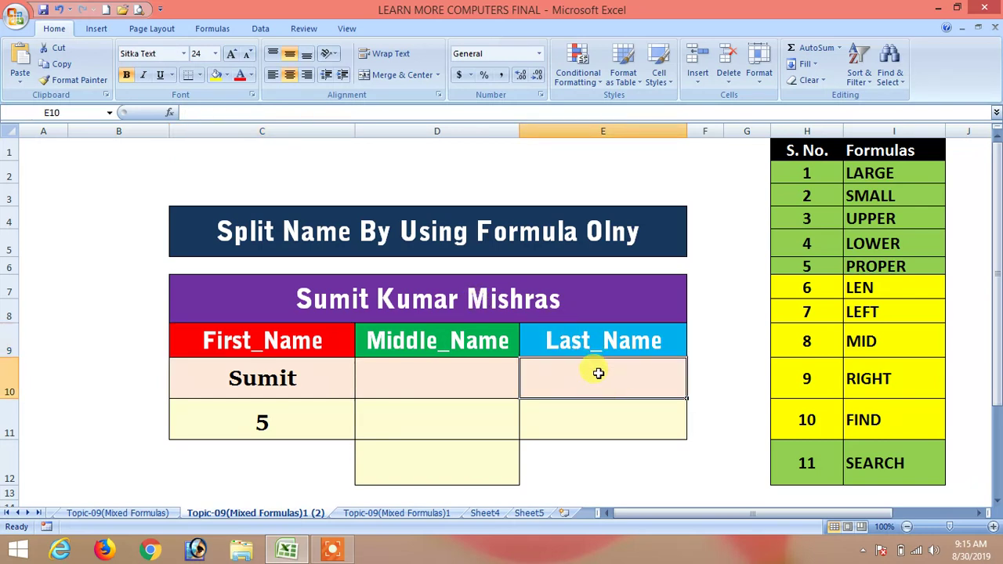
Type =right(C7,7) into Last_Name cell E10
{"action": "left_click", "coordinate": [332, 550]}
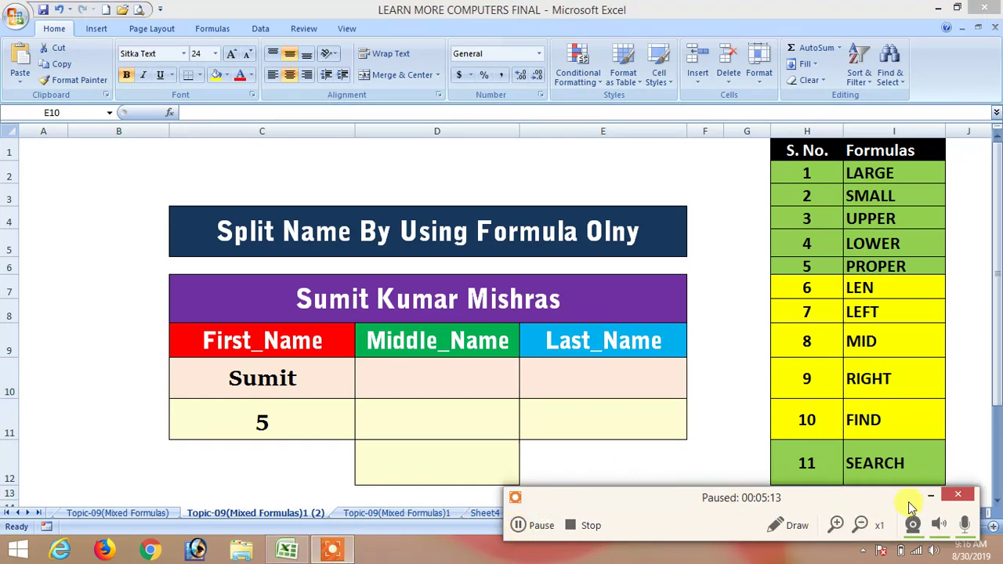
{"action": "left_click", "coordinate": [580, 380]}
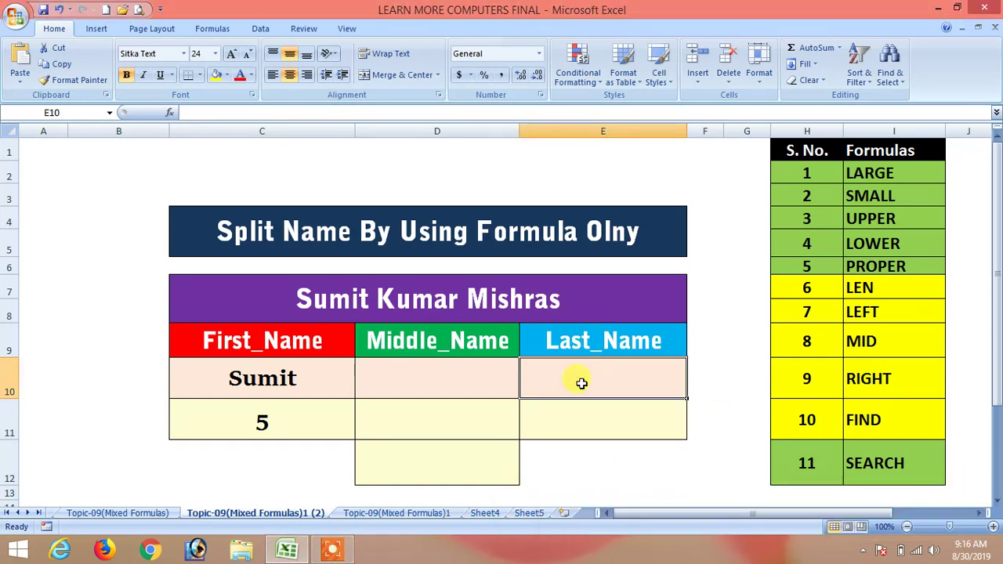
{"action": "type", "text": "="}
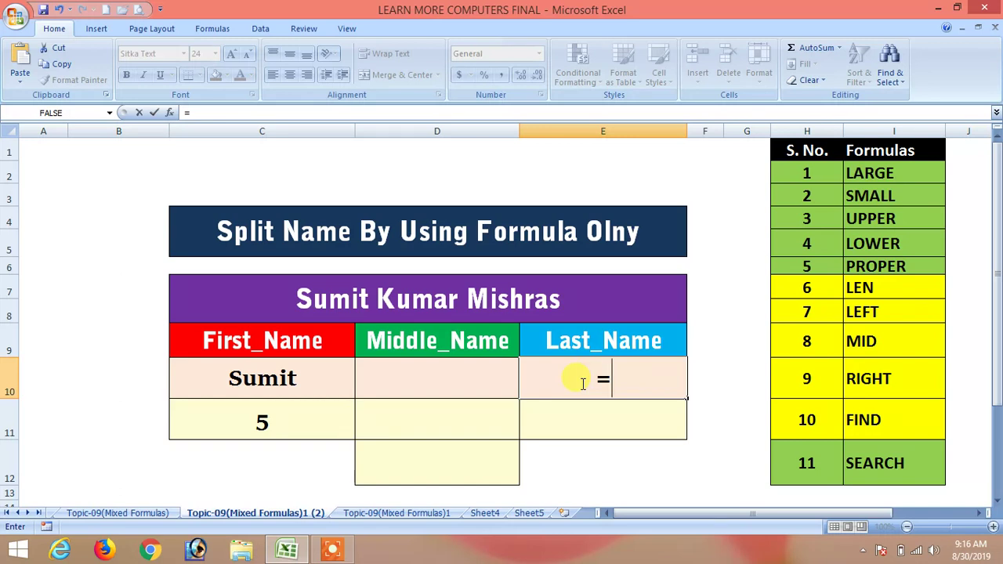
{"action": "type", "text": "r"}
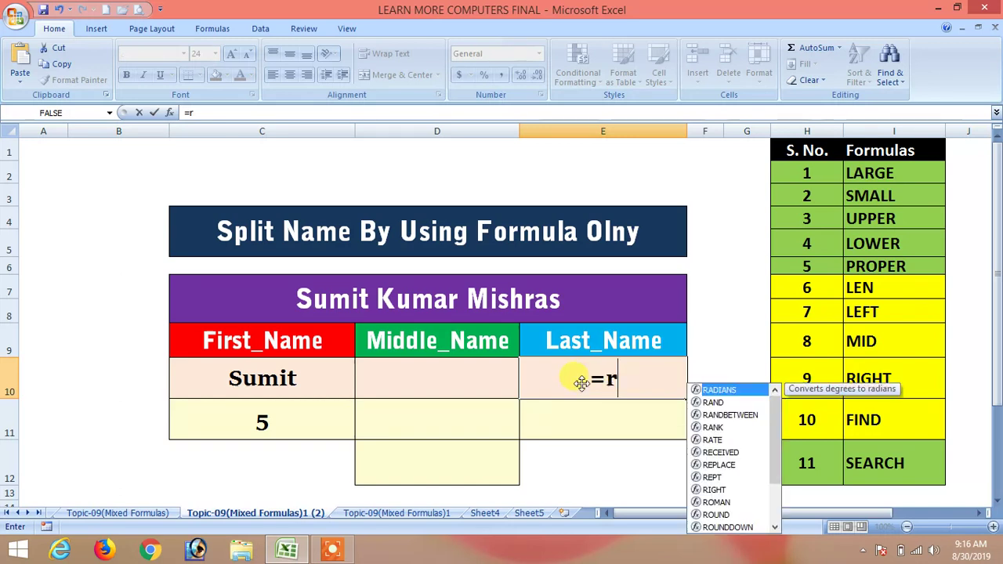
{"action": "type", "text": "ight("}
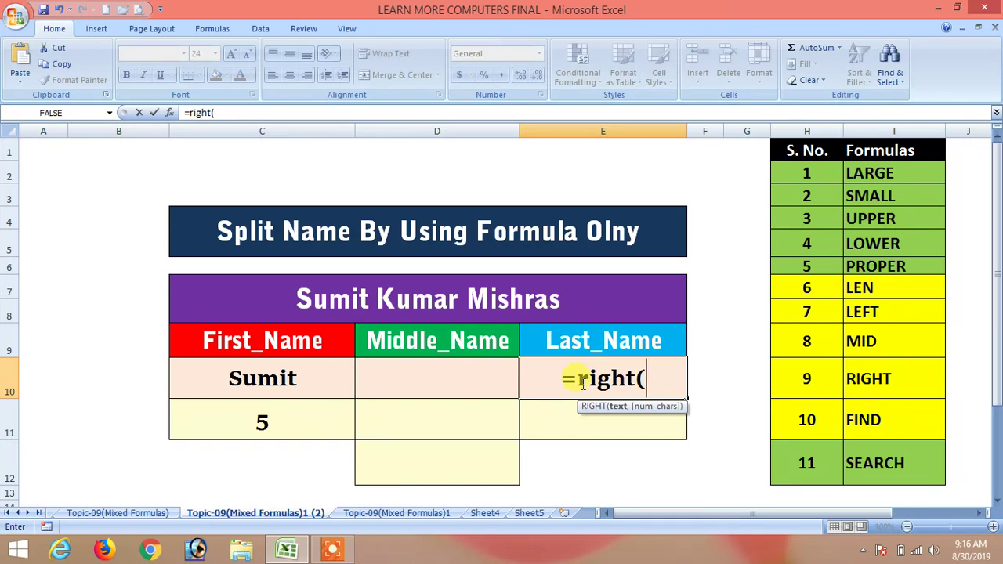
{"action": "type", "text": "C7"}
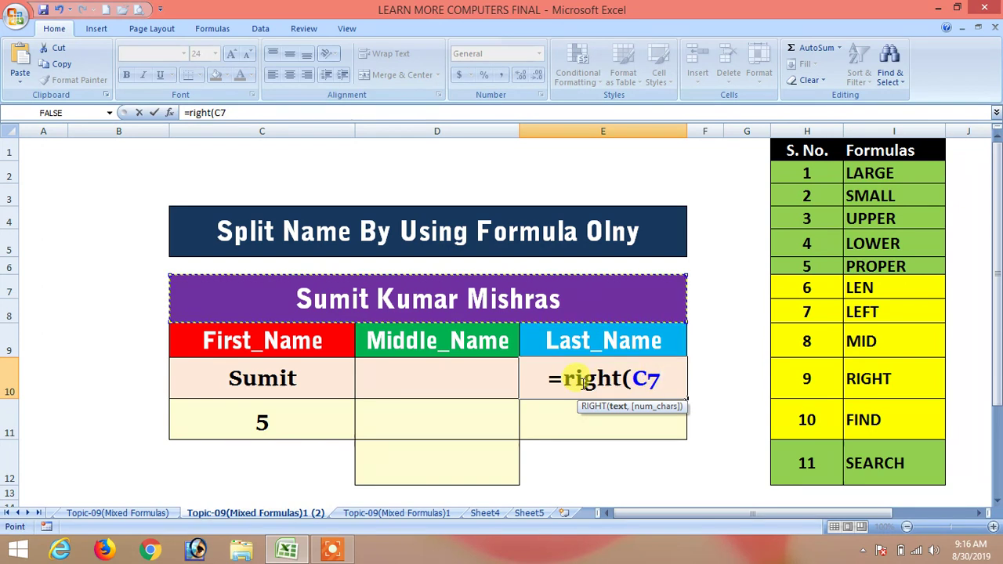
{"action": "type", "text": ","}
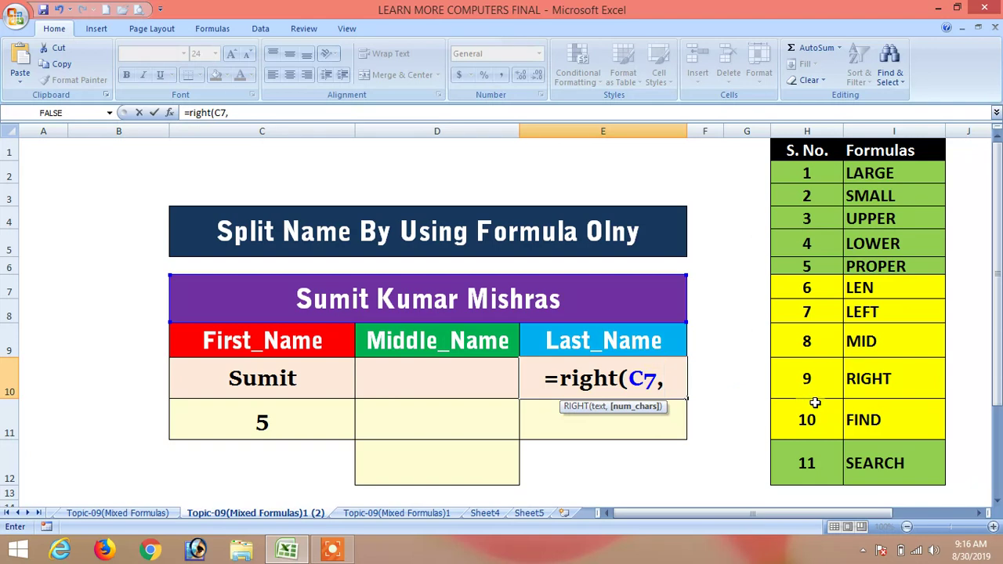
{"action": "type", "text": "7"}
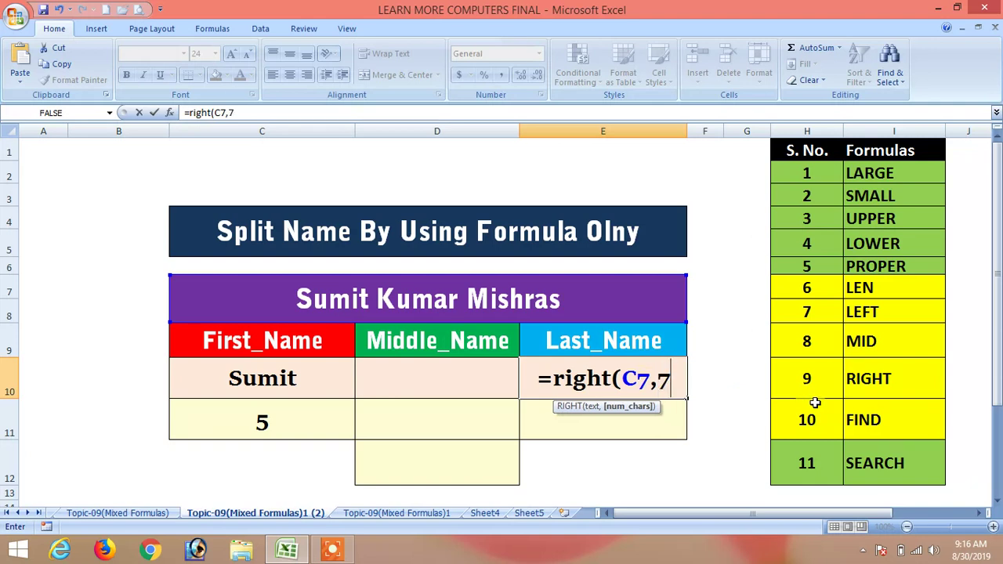
{"action": "type", "text": ")"}
Confirm =RIGHT(C7,7) in E10 and shorten the surname in C7 to Mishra
{"action": "key", "text": "Return"}
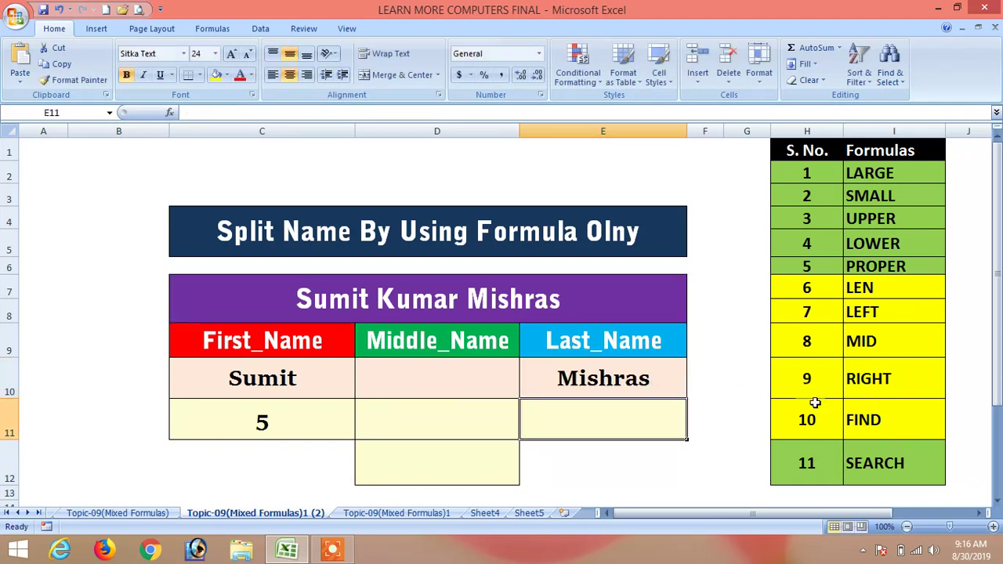
{"action": "left_click", "coordinate": [540, 298]}
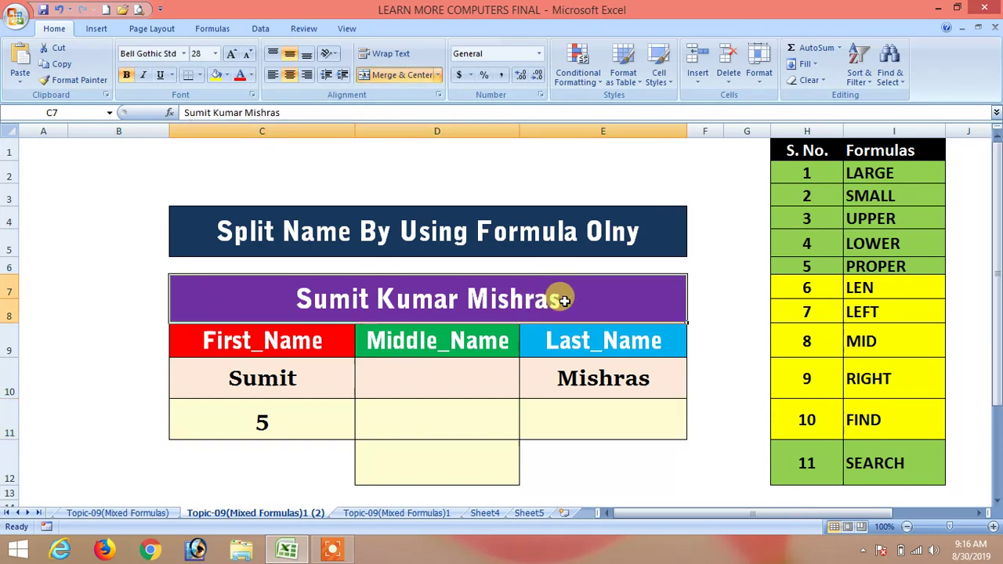
{"action": "double_click", "coordinate": [559, 299]}
{"action": "key", "text": "BackSpace"}
{"action": "key", "text": "Return"}
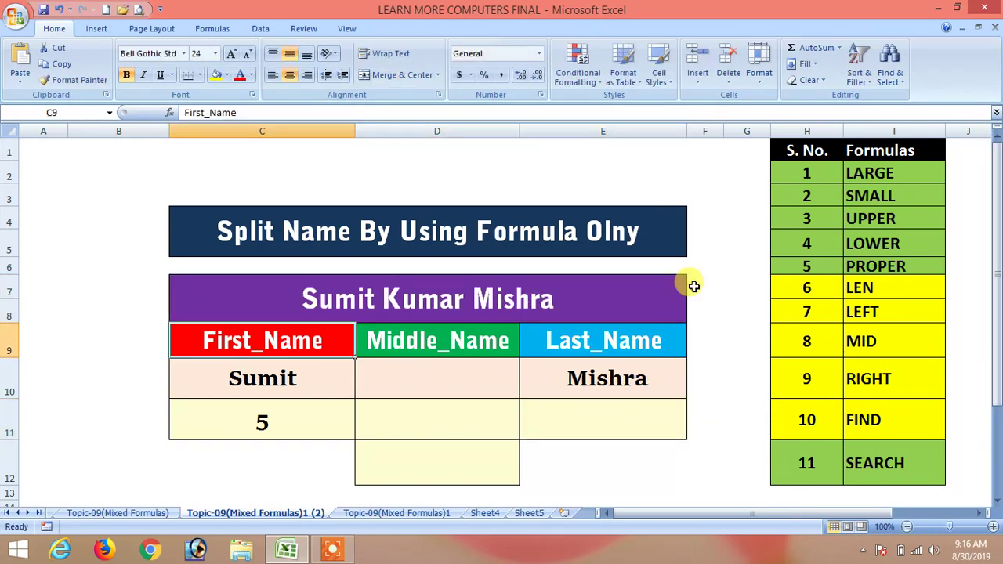
Change the surname in C7 to Choudhary and inspect E10's result
{"action": "left_click", "coordinate": [551, 295]}
{"action": "double_click", "coordinate": [544, 290]}
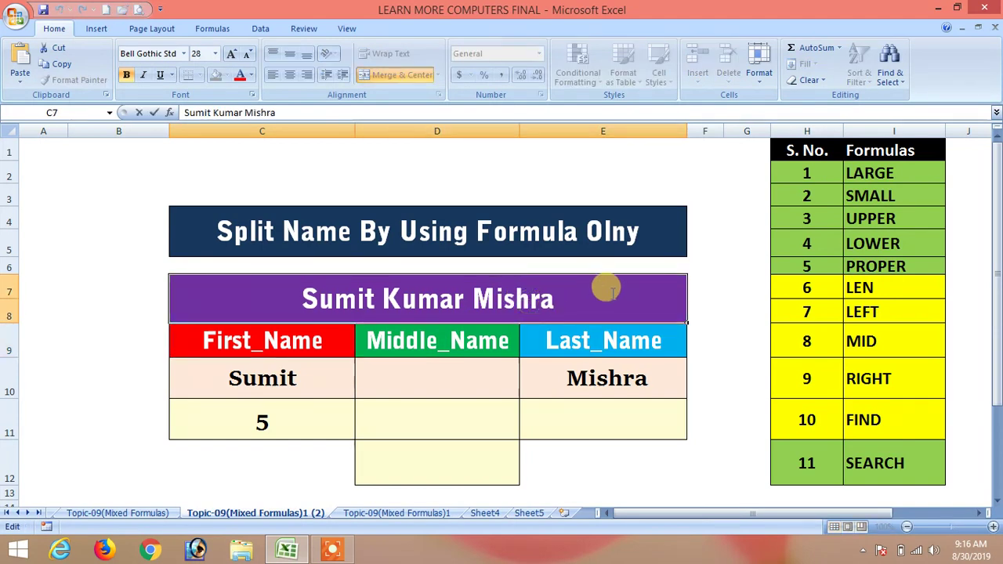
{"action": "key", "text": "BackSpace"}
{"action": "key", "text": "BackSpace"}
{"action": "key", "text": "BackSpace"}
{"action": "key", "text": "BackSpace"}
{"action": "key", "text": "BackSpace"}
{"action": "key", "text": "BackSpace"}
{"action": "type", "text": "Choudhary"}
{"action": "key", "text": "Return"}
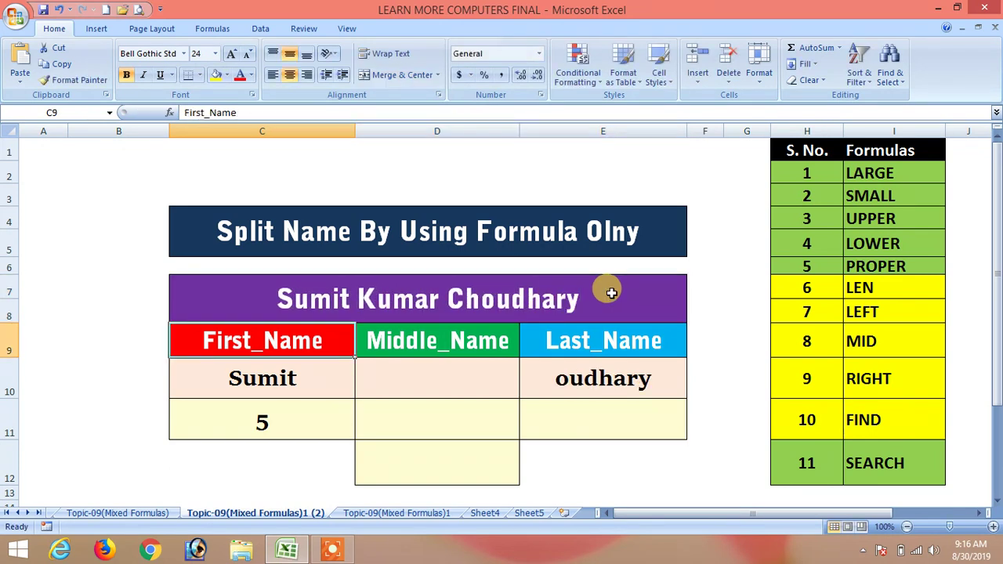
{"action": "left_click", "coordinate": [587, 382]}
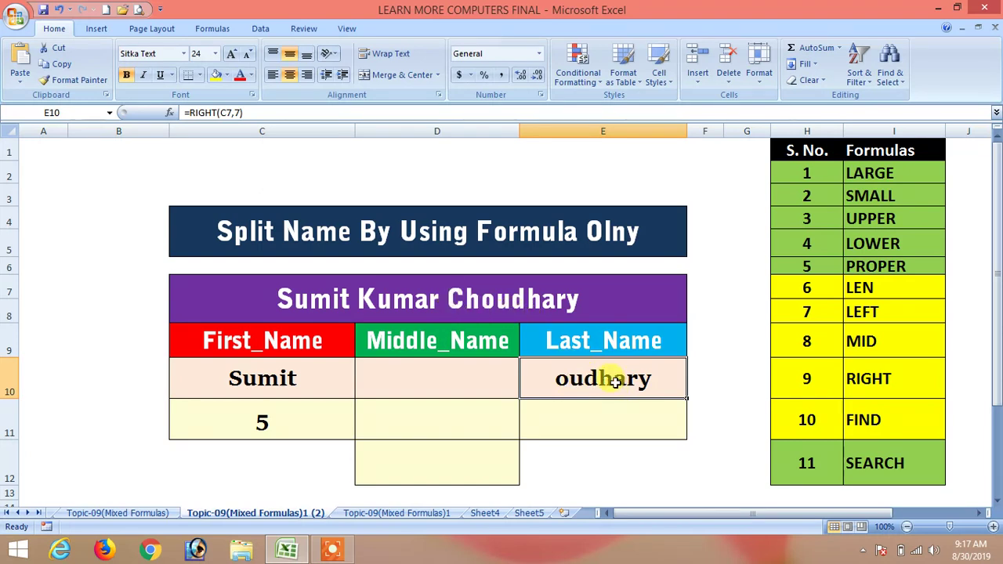
Restore the surname Mishra in C7 so E10 shows Mishra
{"action": "double_click", "coordinate": [450, 297]}
{"action": "left_click_drag", "start_coordinate": [447, 299], "coordinate": [576, 290]}
{"action": "type", "text": "Mishra"}
{"action": "key", "text": "Return"}
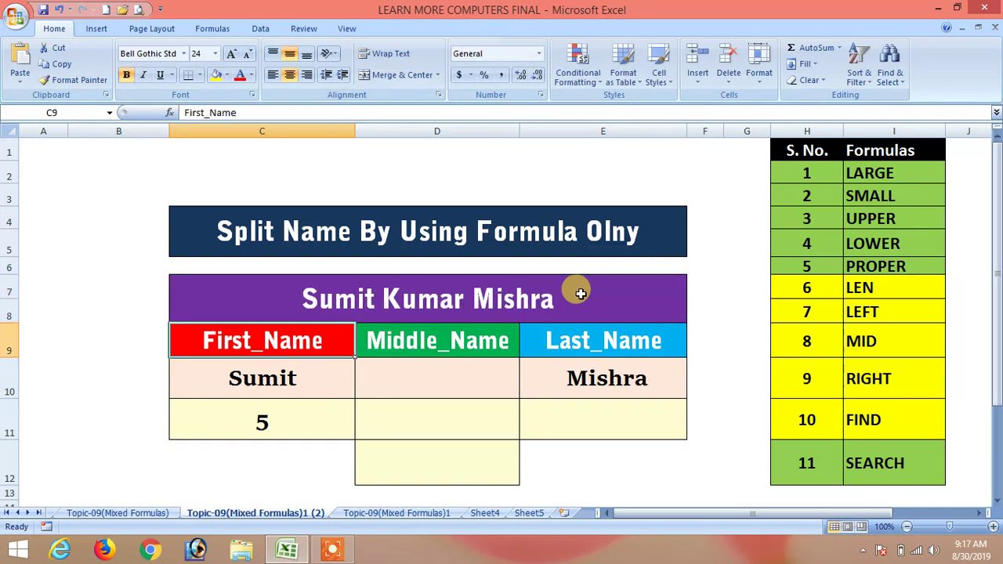
{"action": "left_click", "coordinate": [639, 395]}
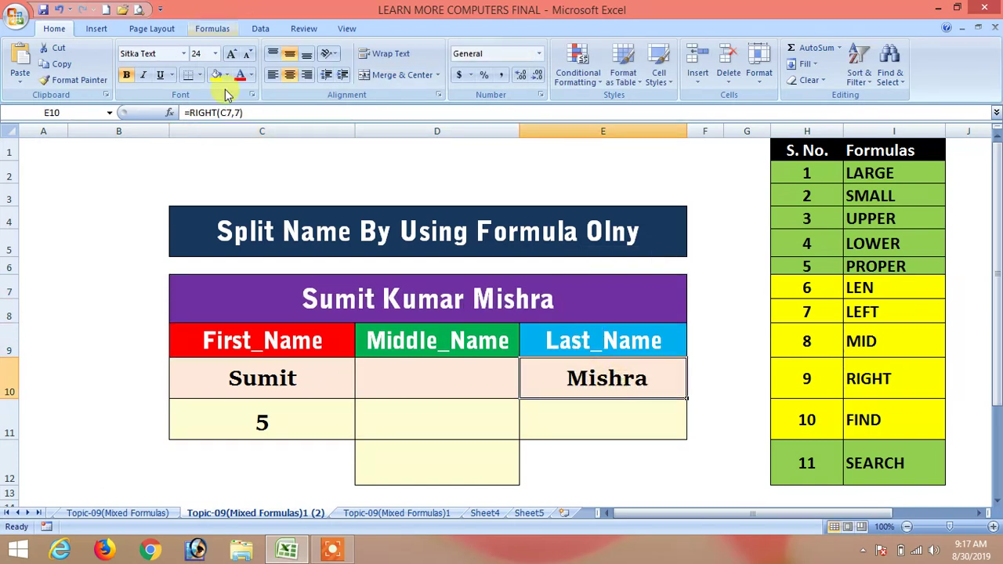
Change E10's formula to =RIGHT(C7,6) so it still returns Mishra
{"action": "key", "text": "F2"}
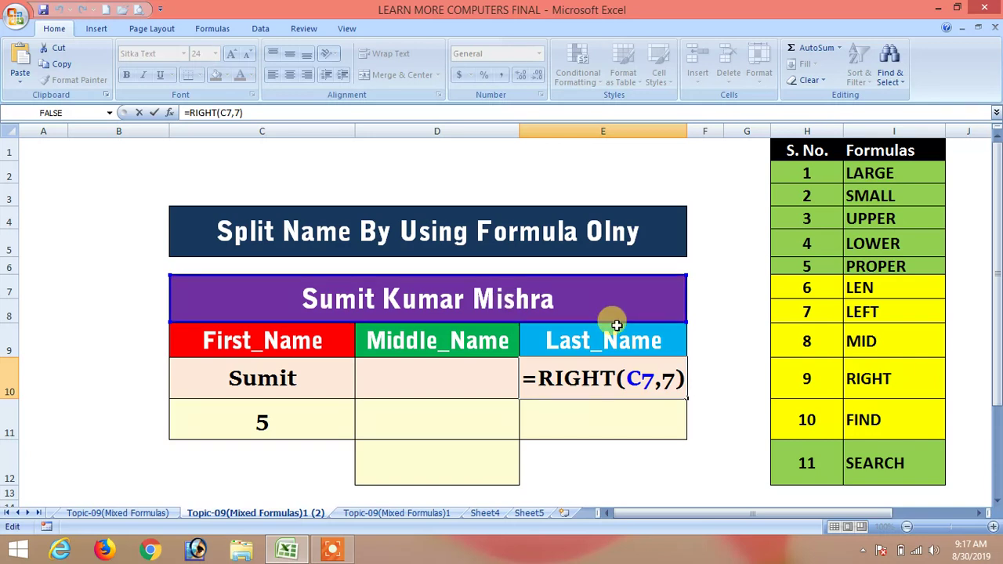
{"action": "key", "text": "Return"}
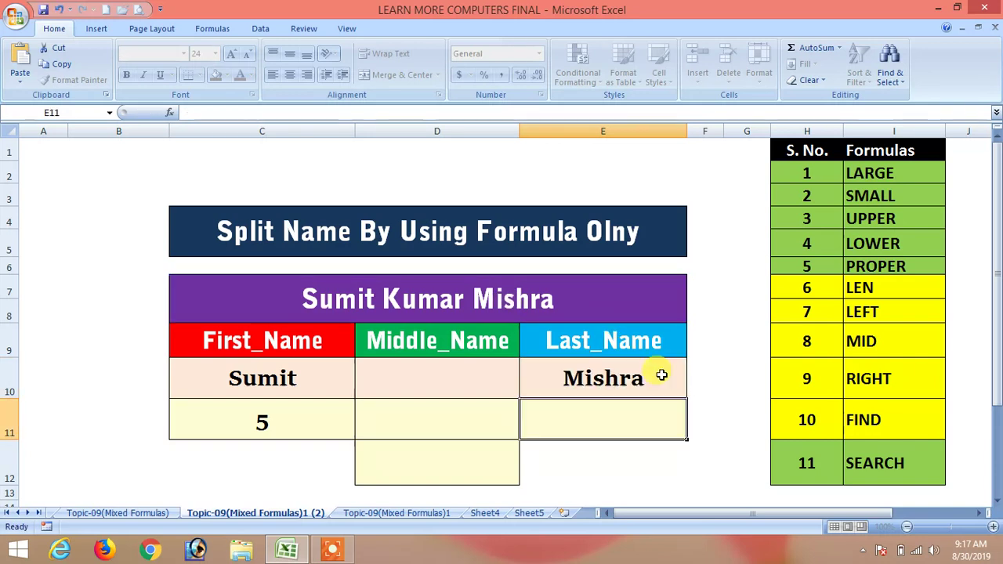
{"action": "left_click", "coordinate": [661, 375]}
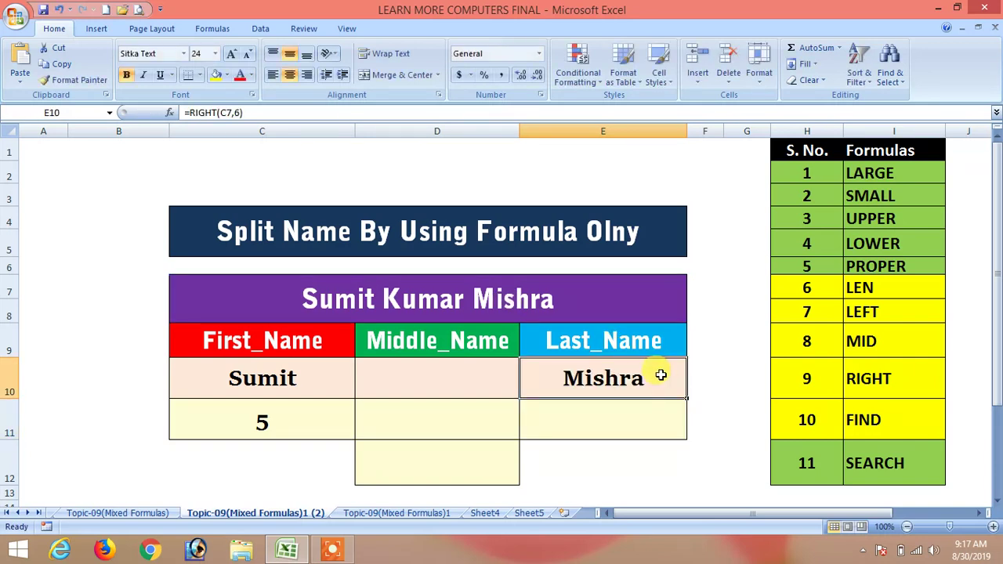
{"action": "double_click", "coordinate": [645, 377]}
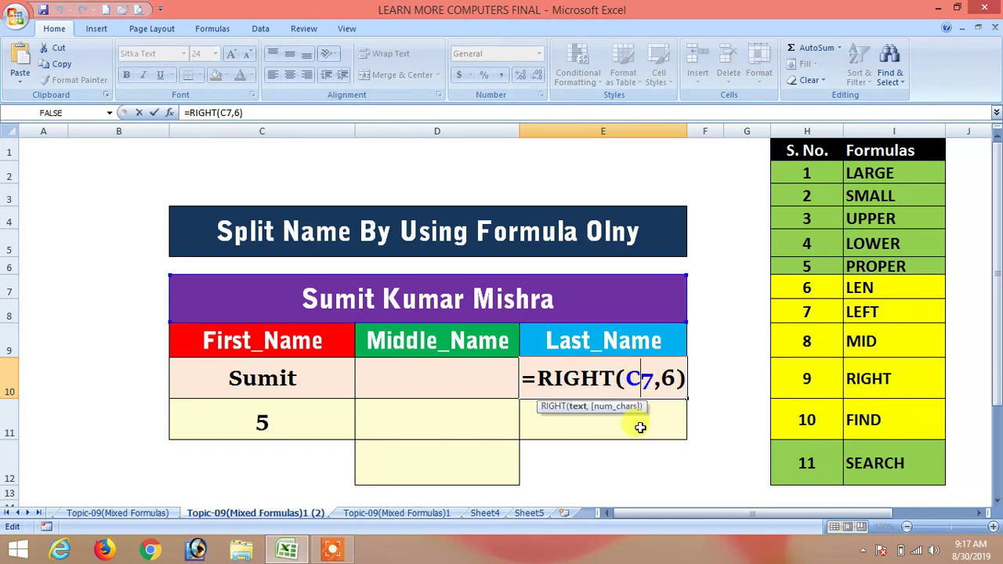
{"action": "key", "text": "Return"}
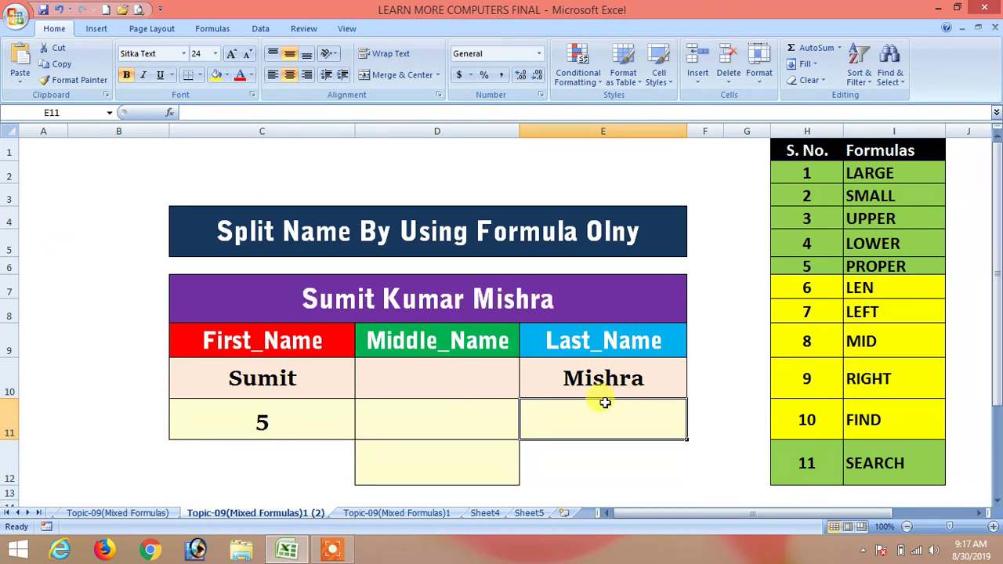
Begin E11's formula as =LEN(C7-FIND(" ",C7, referencing the full name in C7
{"action": "type", "text": "=len"}
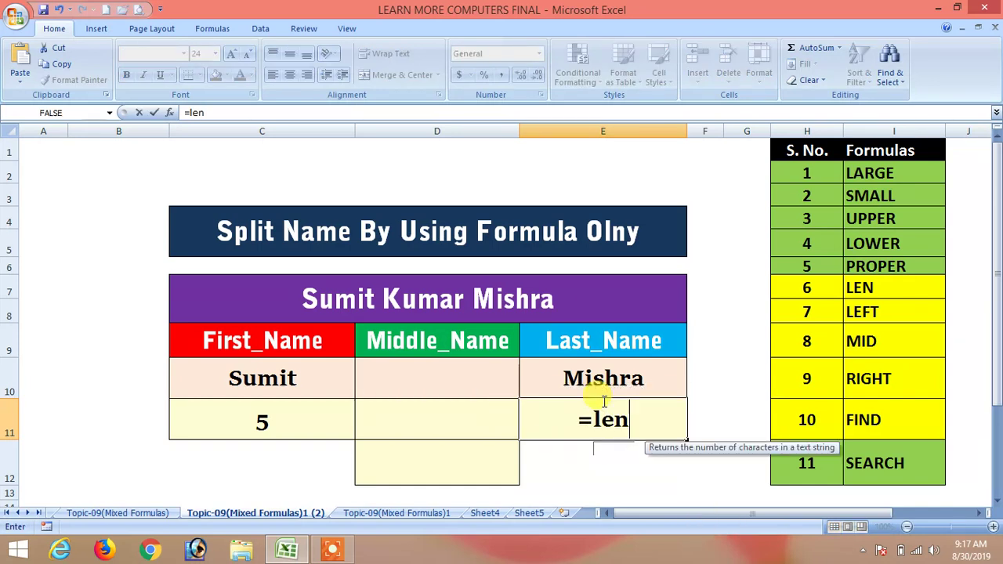
{"action": "type", "text": "("}
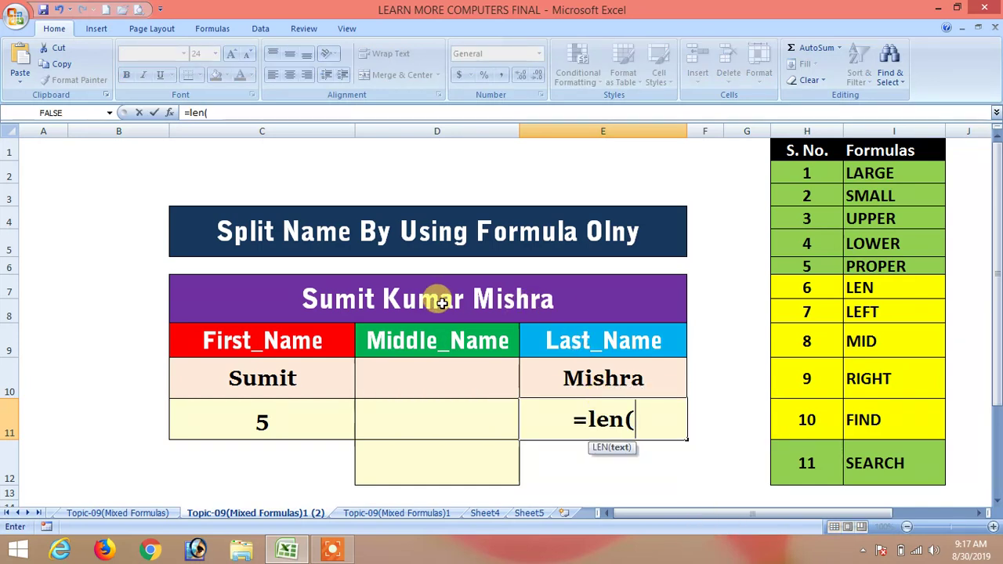
{"action": "left_click", "coordinate": [431, 296]}
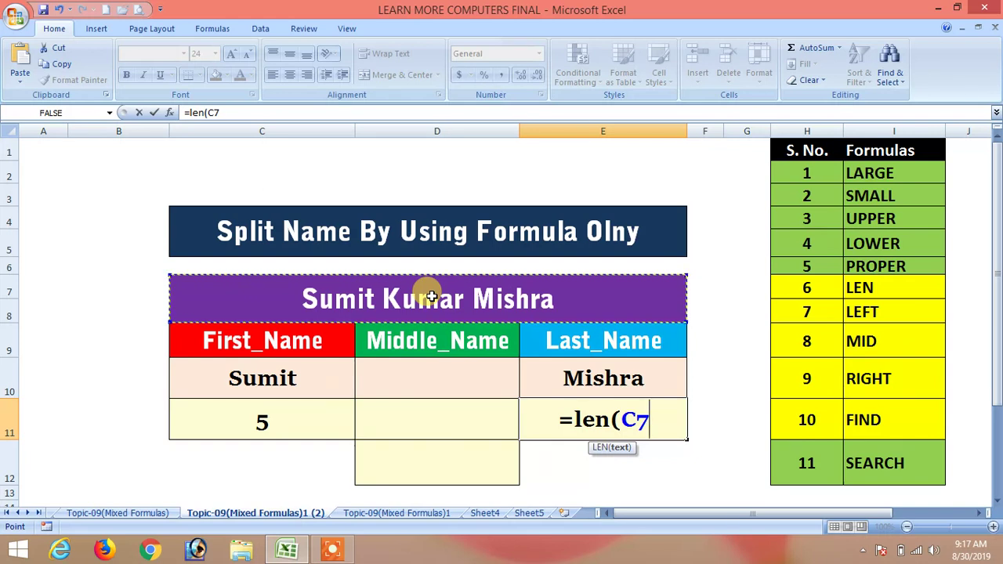
{"action": "type", "text": "-"}
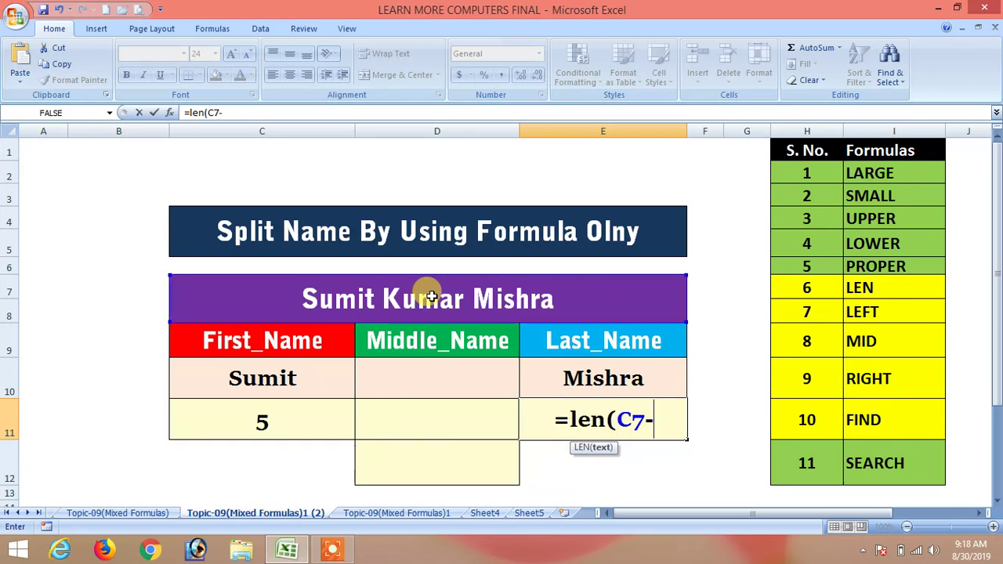
{"action": "type", "text": "find"}
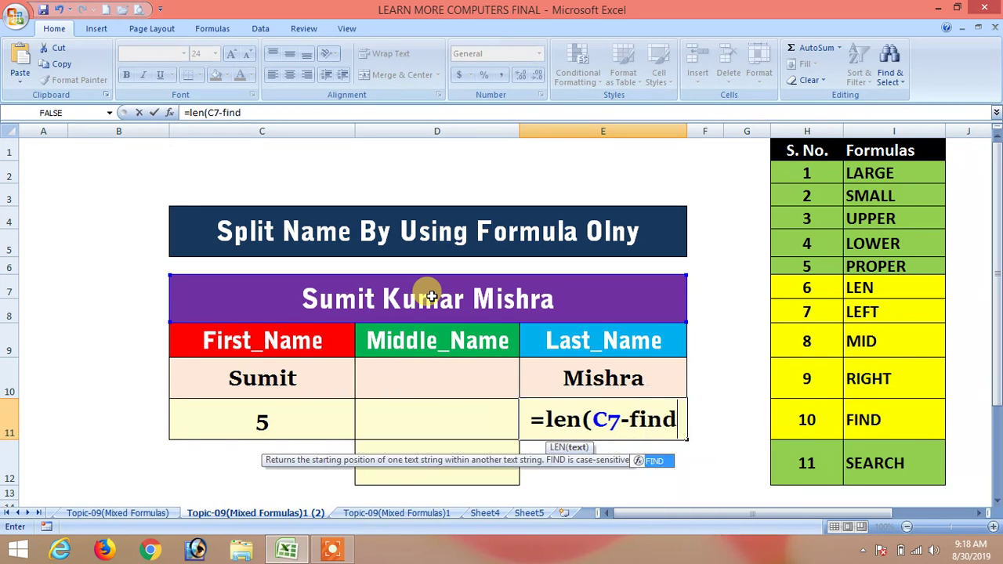
{"action": "key", "text": "Tab"}
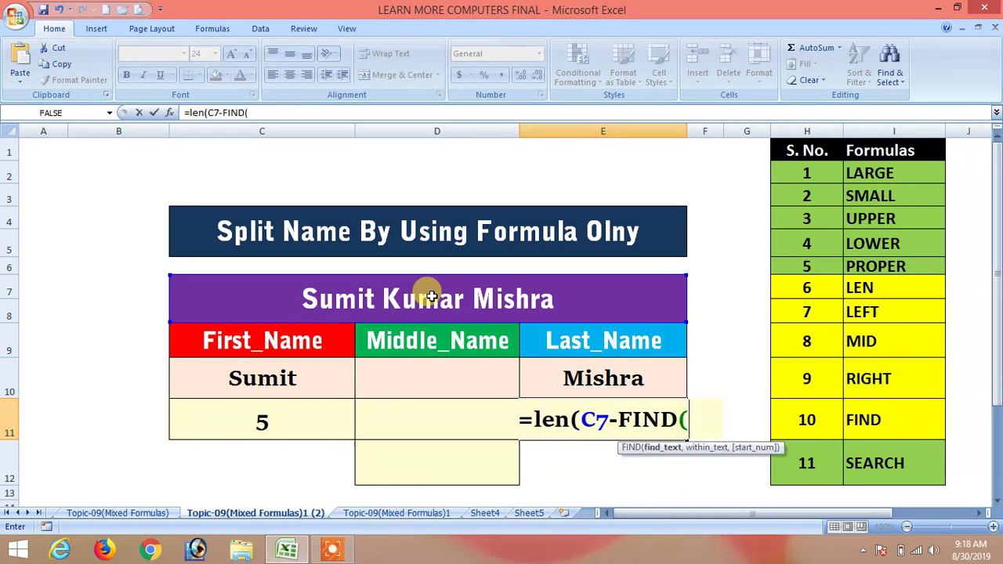
{"action": "type", "text": "\" \""}
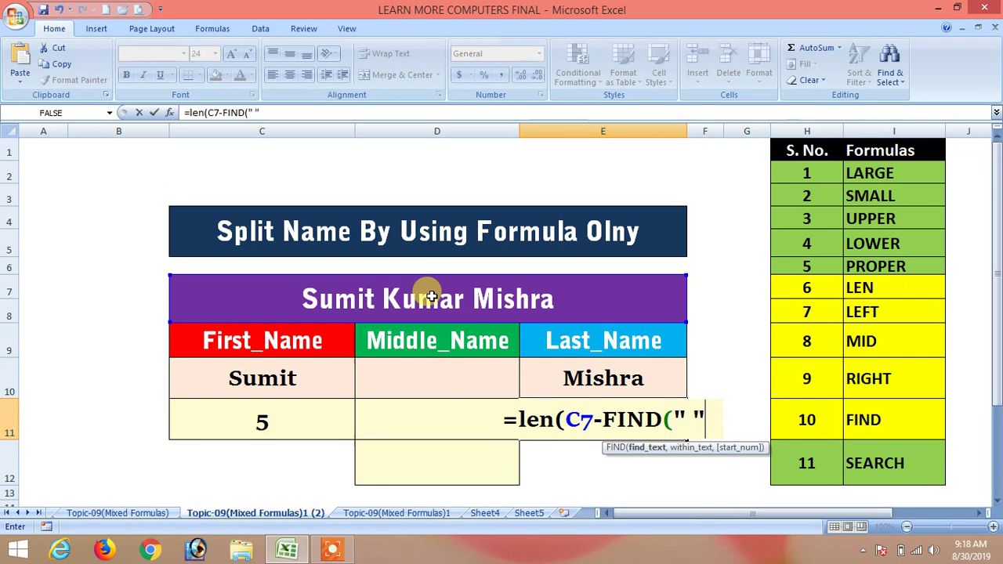
{"action": "type", "text": ","}
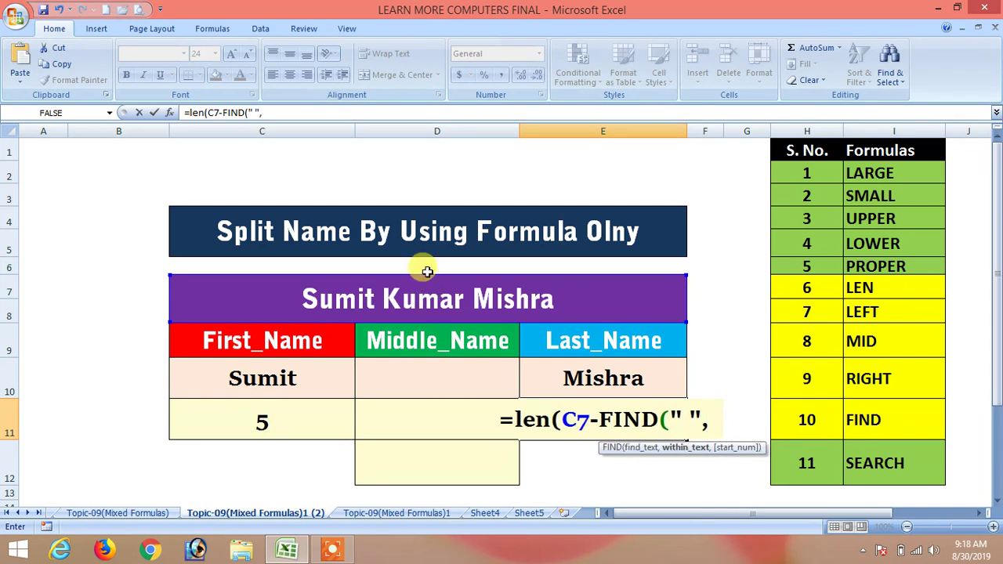
{"action": "left_click", "coordinate": [439, 296]}
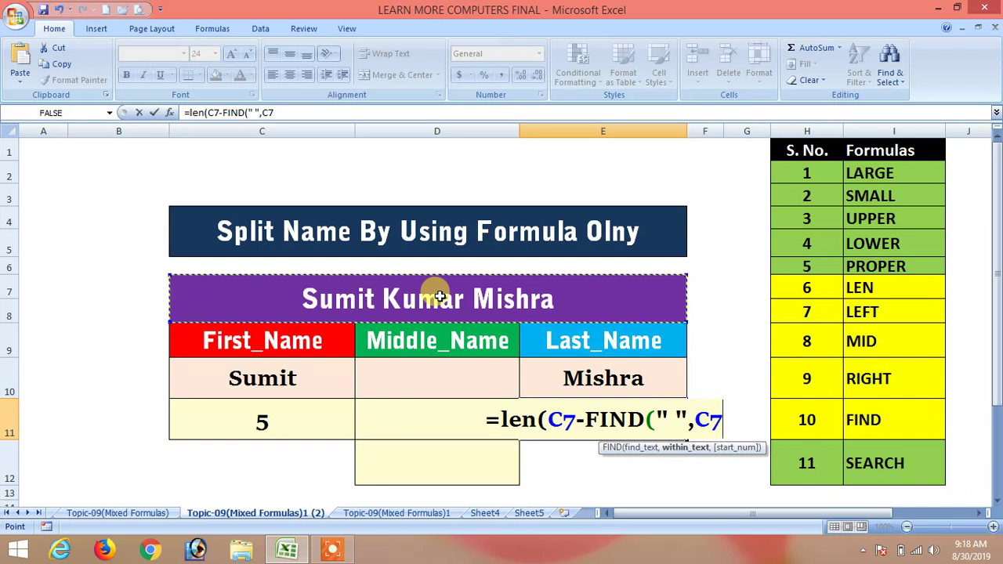
Finish it with the nested FIND(" ",C7)+1 and accept Excel's correction, giving #VALUE!
{"action": "type", "text": ",find"}
{"action": "key", "text": "Tab"}
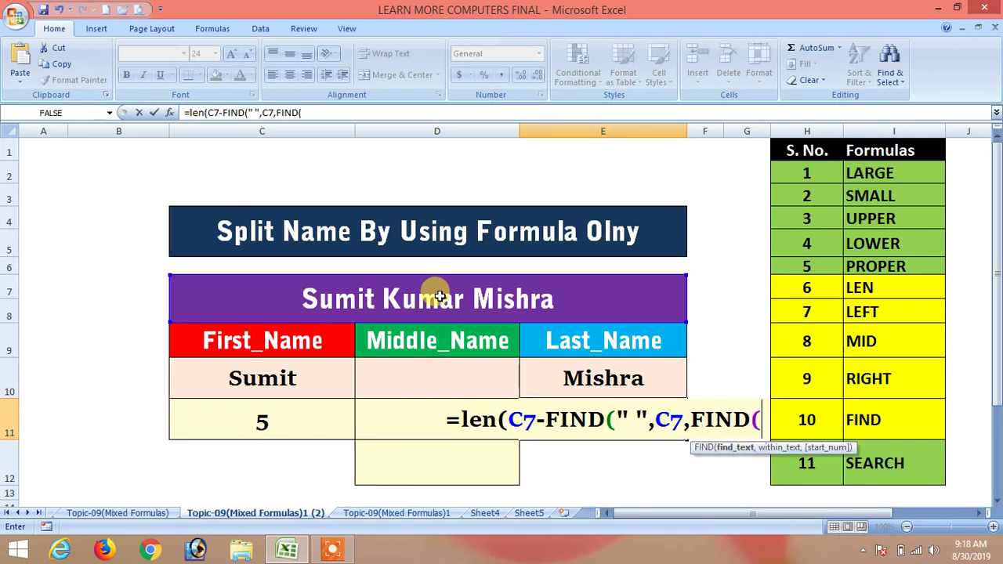
{"action": "type", "text": "\""}
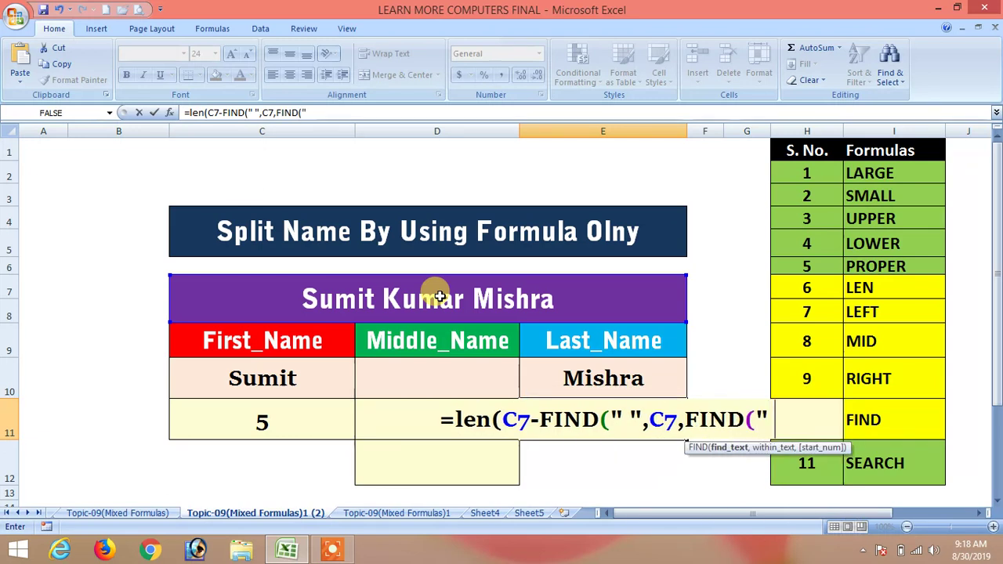
{"action": "type", "text": " \","}
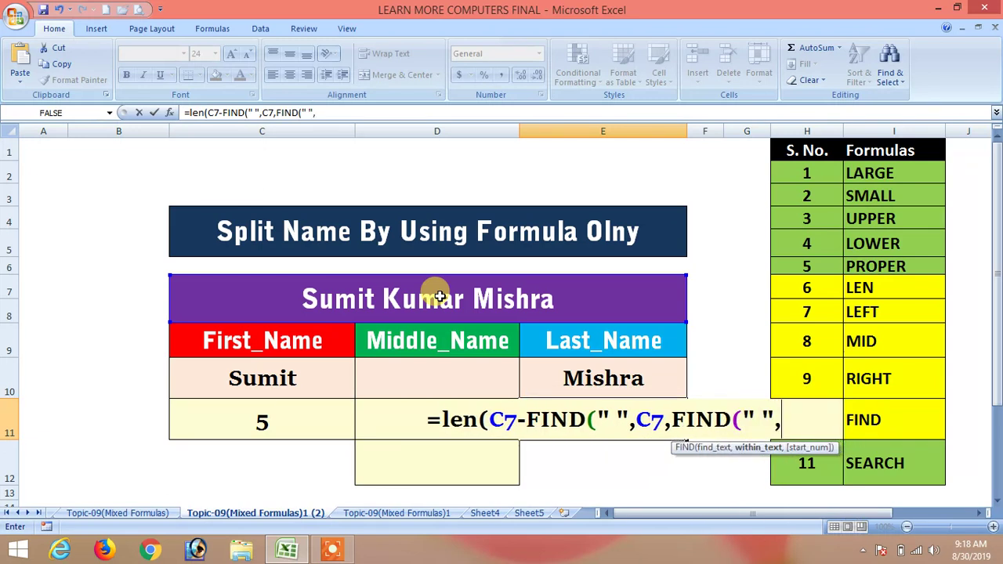
{"action": "left_click", "coordinate": [511, 285]}
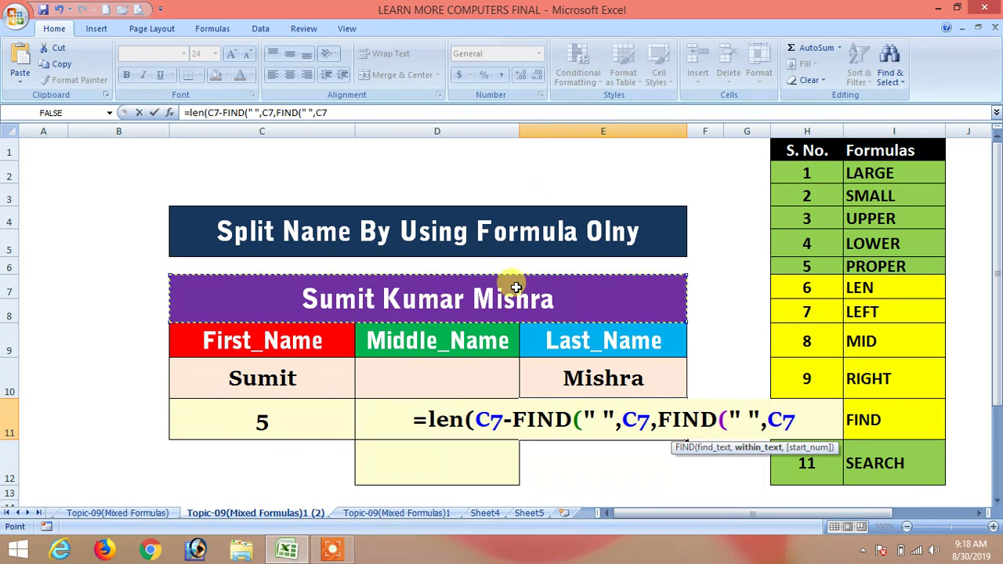
{"action": "type", "text": ")"}
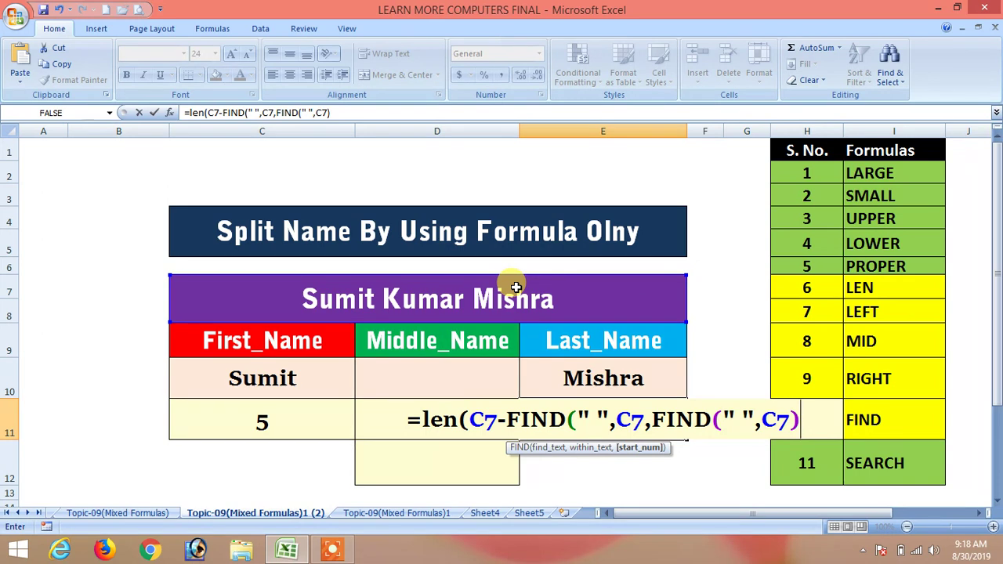
{"action": "type", "text": "+1"}
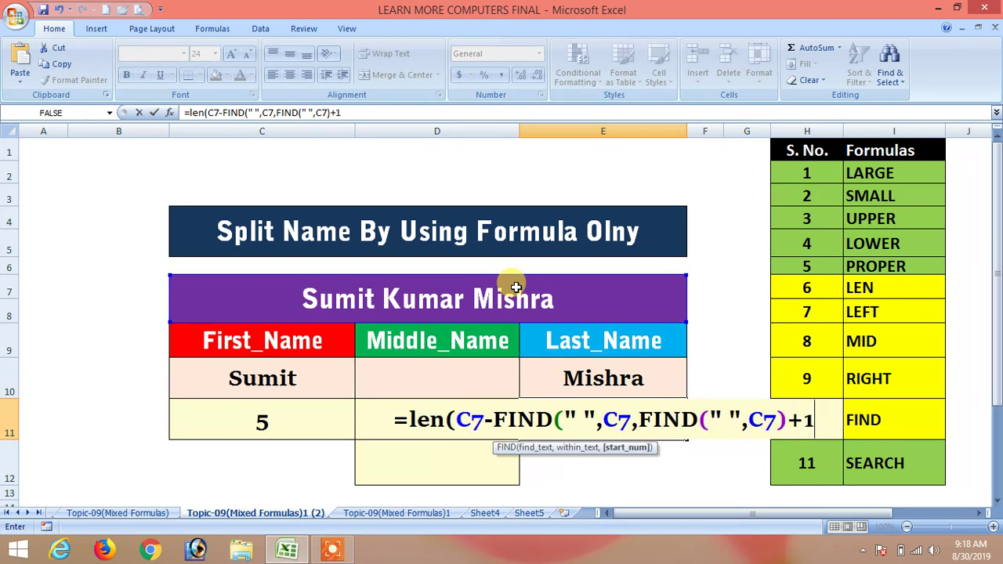
{"action": "type", "text": ")"}
{"action": "key", "text": "Return"}
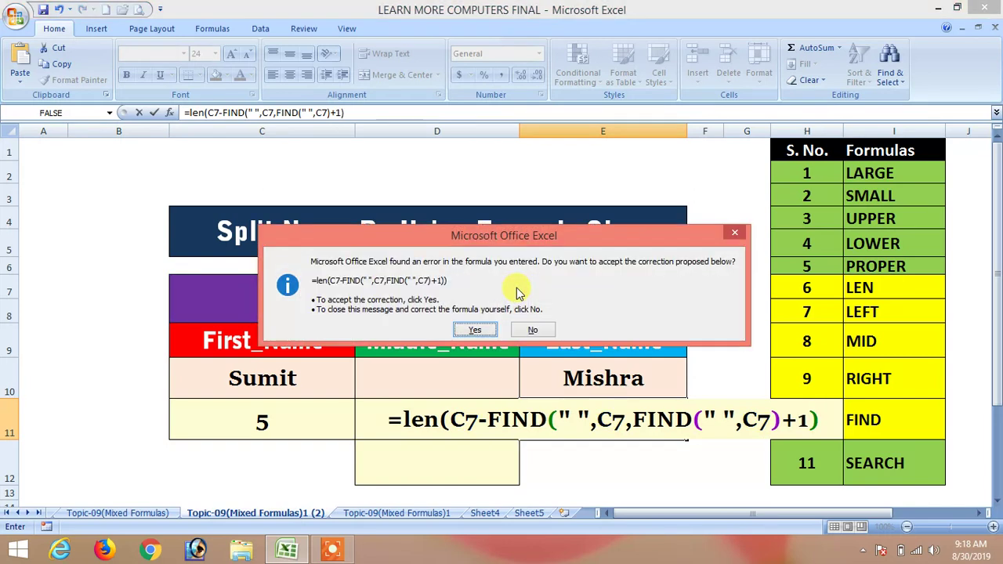
{"action": "key", "text": "Return"}
{"action": "left_click", "coordinate": [599, 408]}
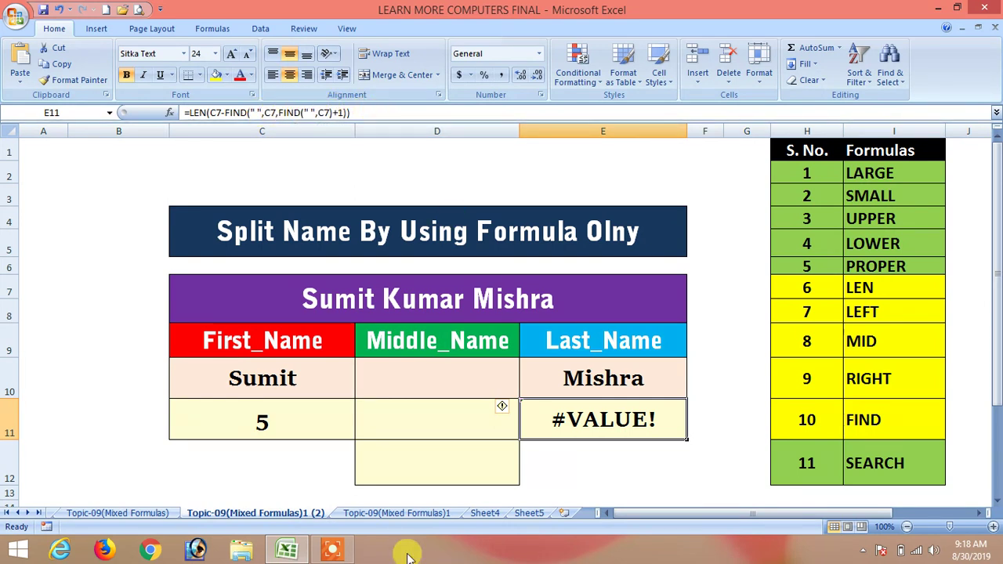
{"action": "mouse_move", "coordinate": [569, 533]}
{"action": "left_click", "coordinate": [536, 525]}
{"action": "left_click", "coordinate": [536, 525]}
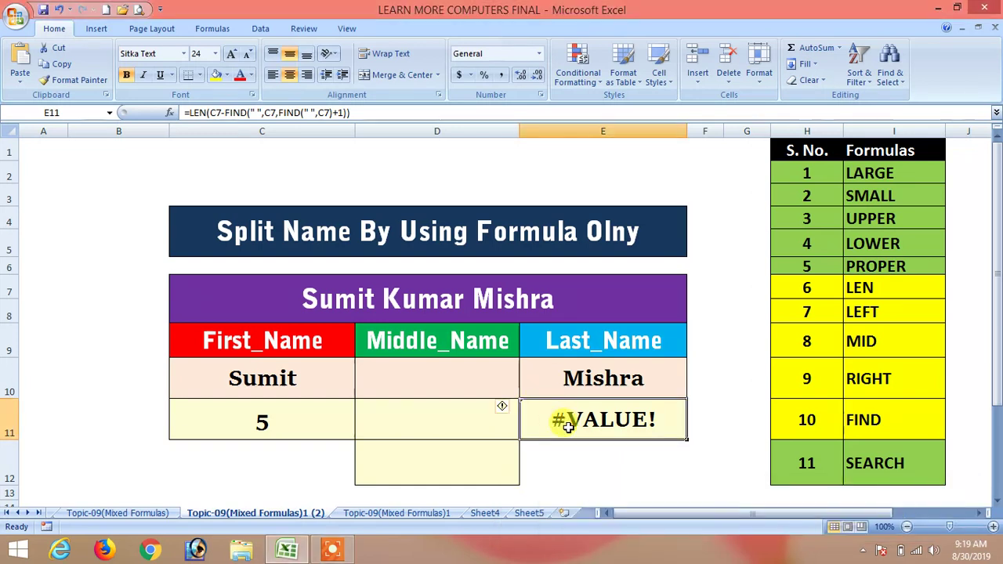
Rewrite E11 as =LEN(C7), returning the full name's length of 18
{"action": "key", "text": "Delete"}
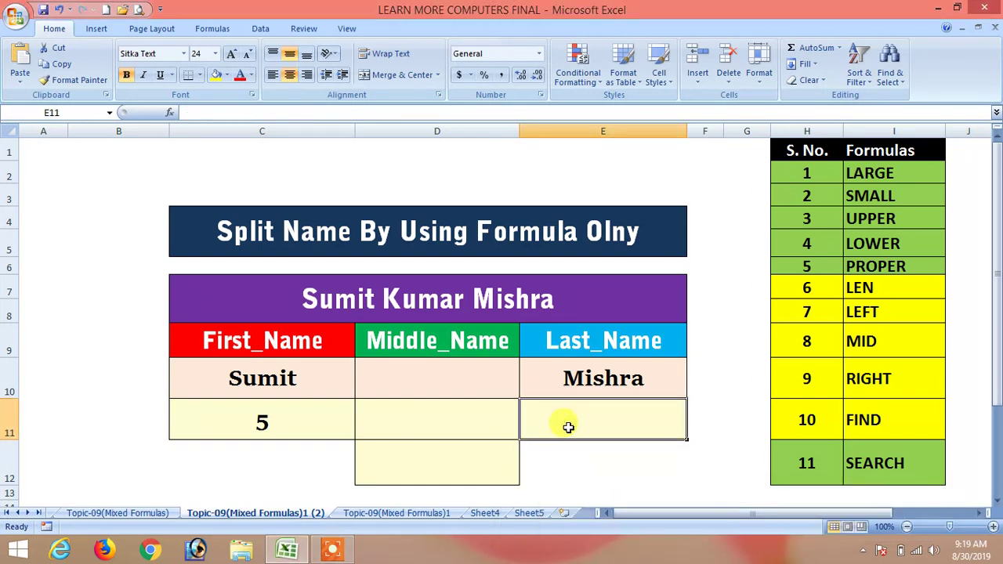
{"action": "type", "text": "=lent"}
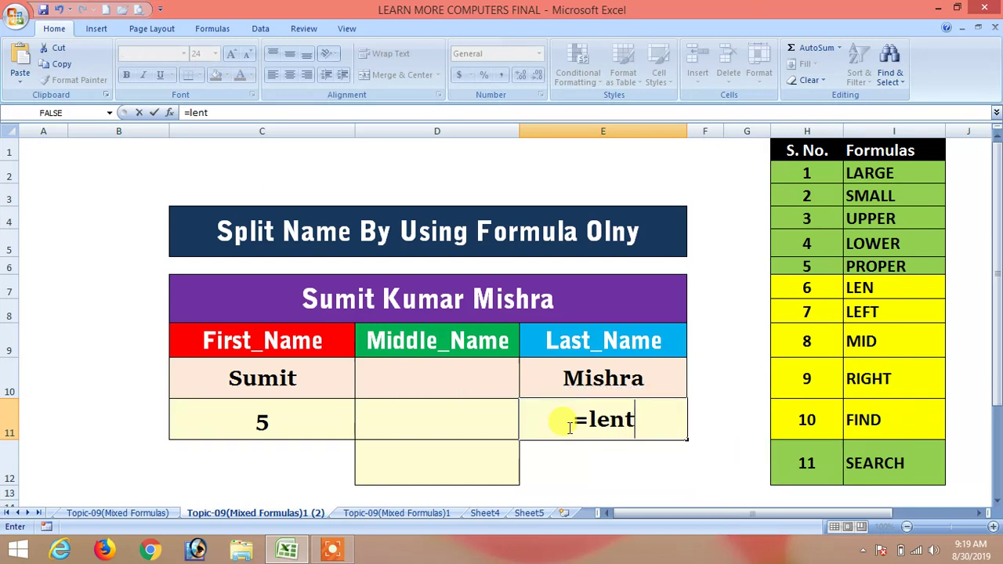
{"action": "key", "text": "BackSpace"}
{"action": "type", "text": "("}
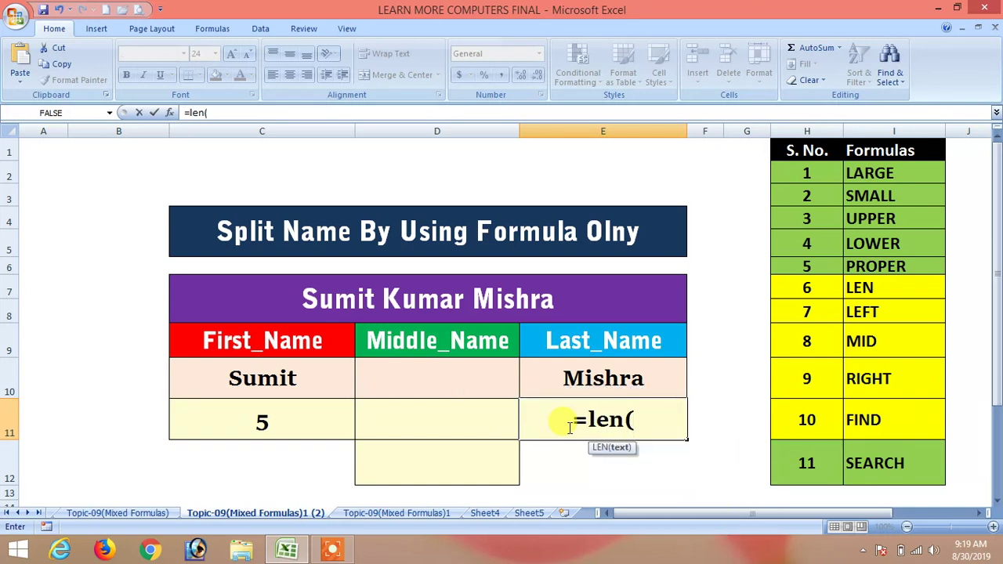
{"action": "left_click", "coordinate": [461, 300]}
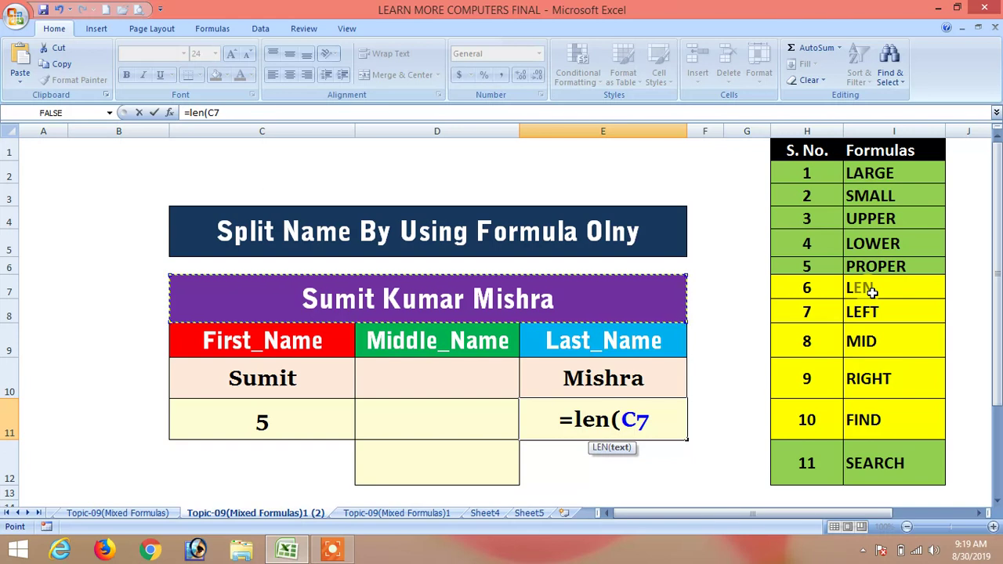
{"action": "type", "text": ")"}
{"action": "key", "text": "Return"}
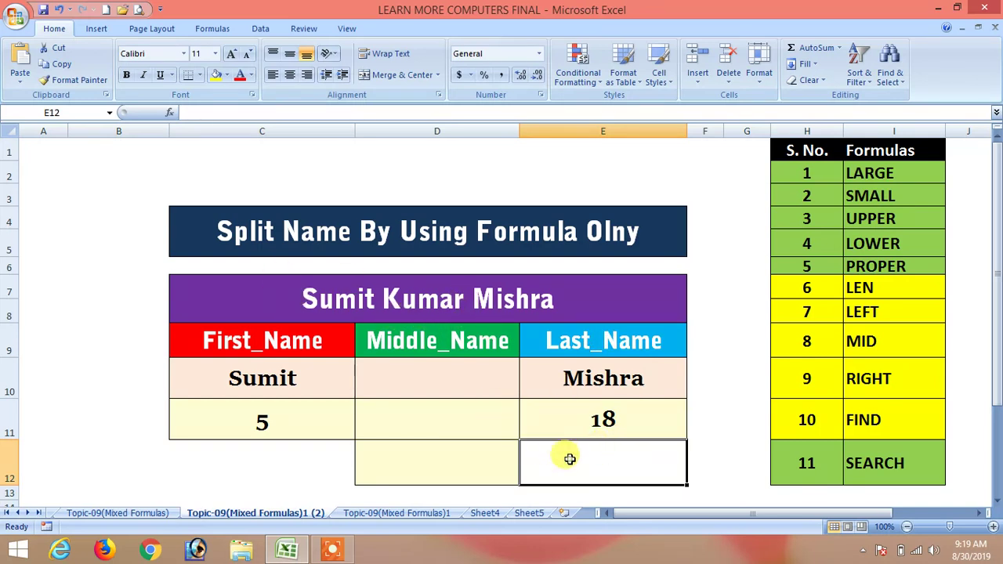
{"action": "left_click", "coordinate": [704, 457]}
{"action": "left_click", "coordinate": [612, 415]}
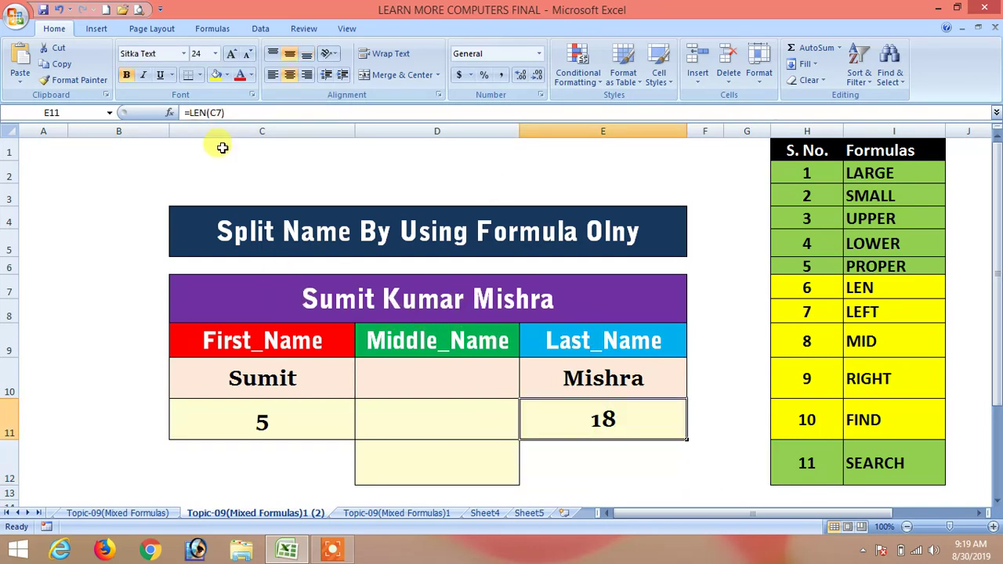
Format cell E12 with font size 16 and middle vertical alignment
{"action": "left_click", "coordinate": [609, 454]}
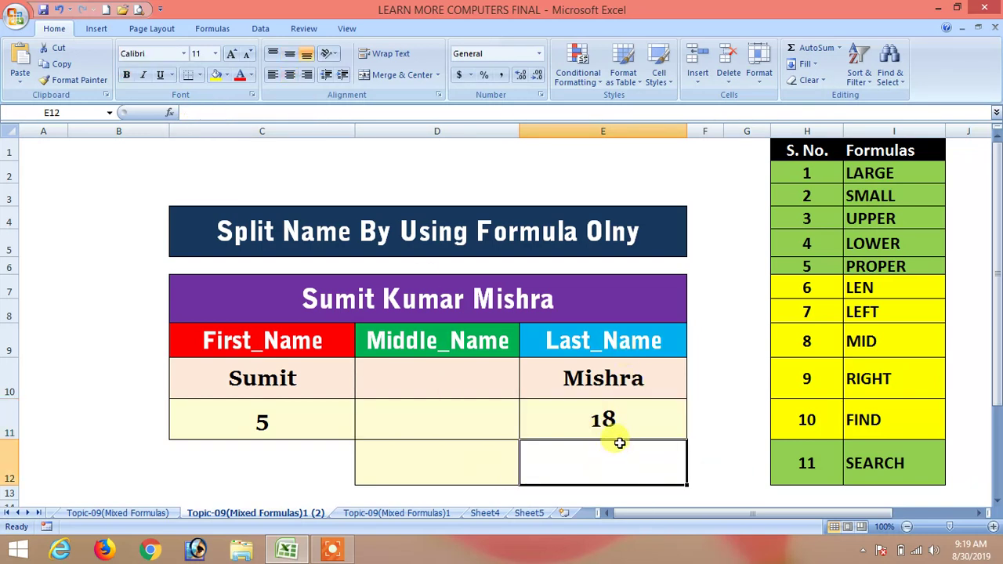
{"action": "type", "text": "="}
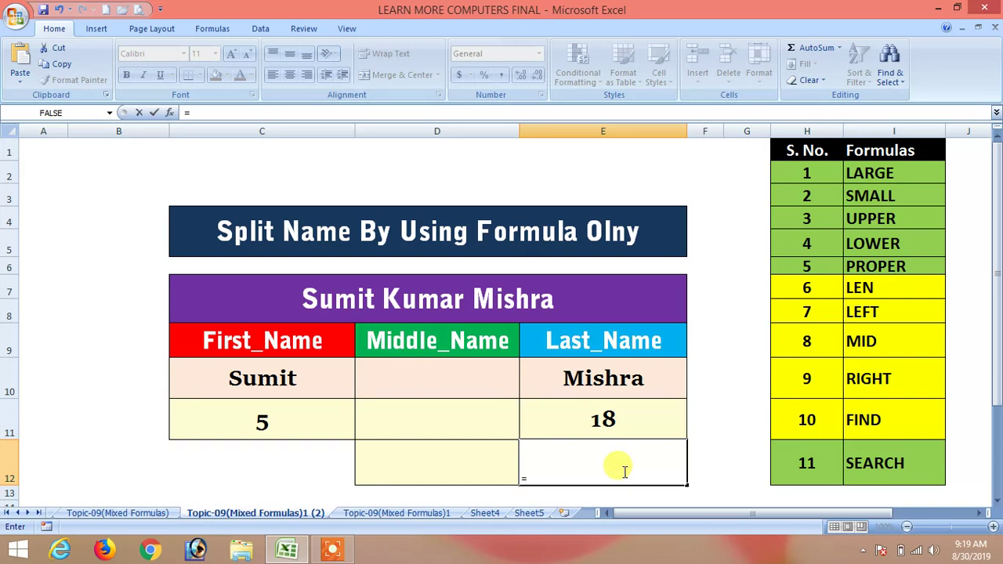
{"action": "type", "text": "find"}
{"action": "key", "text": "Tab"}
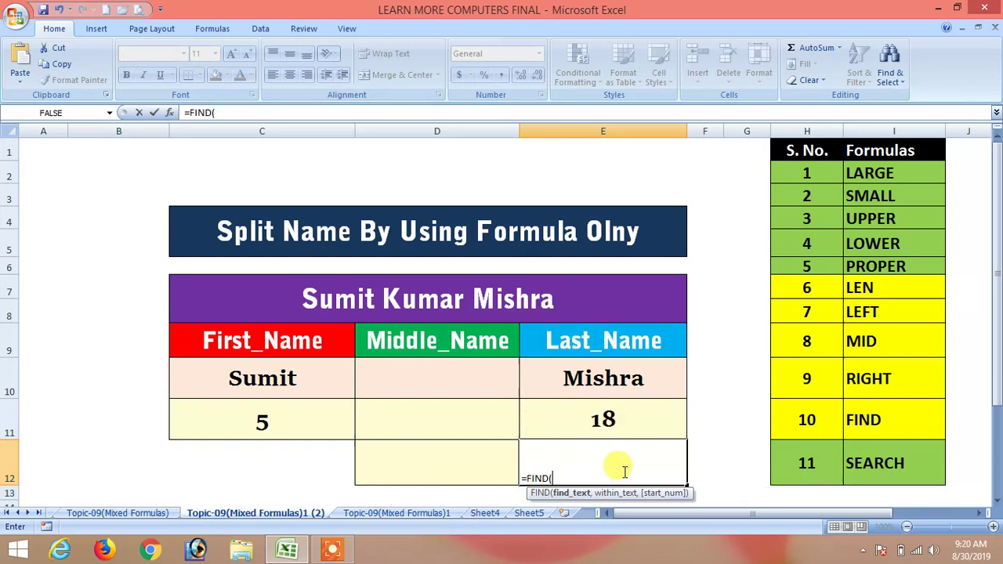
{"action": "key", "text": "Escape"}
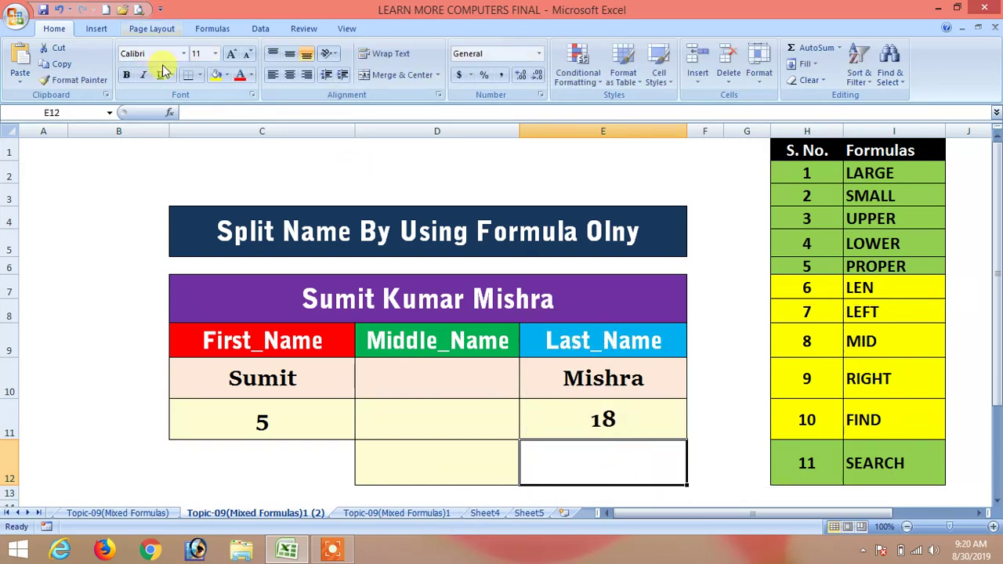
{"action": "left_click", "coordinate": [232, 55]}
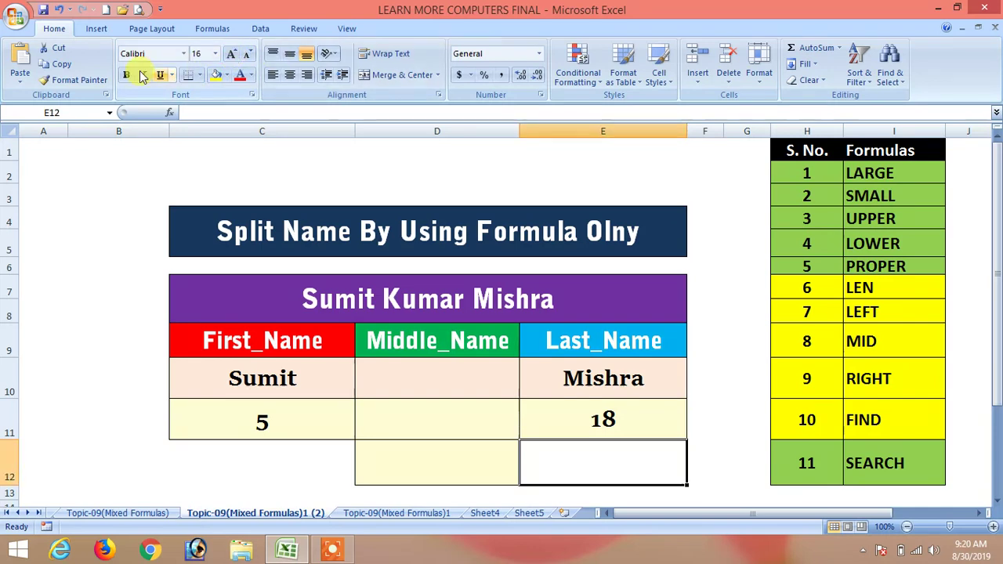
{"action": "left_click", "coordinate": [289, 53]}
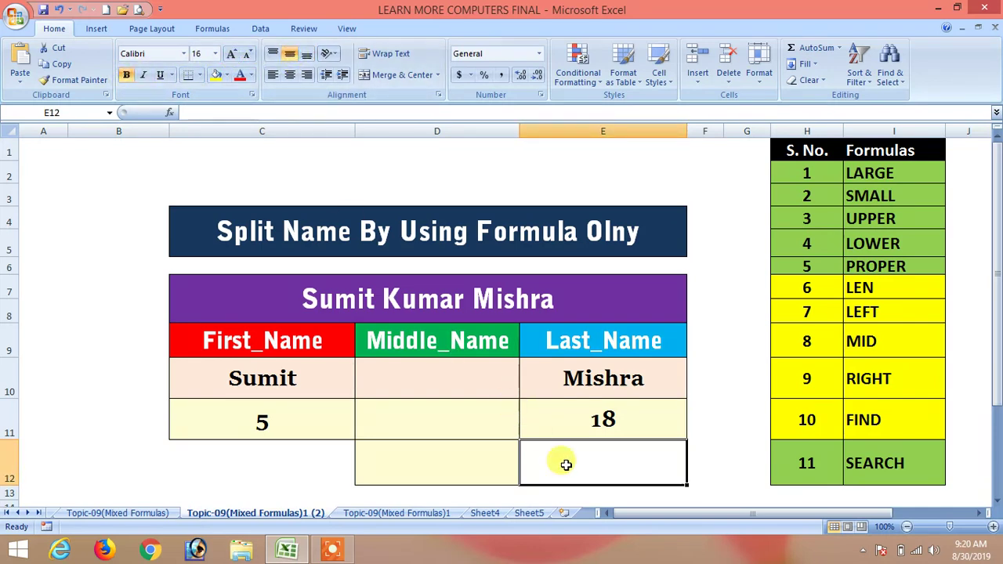
Enter =FIND(" ",C7,FIND(" ",C7)+1) in E12, returning 12 for the second space
{"action": "type", "text": "=find"}
{"action": "key", "text": "Tab"}
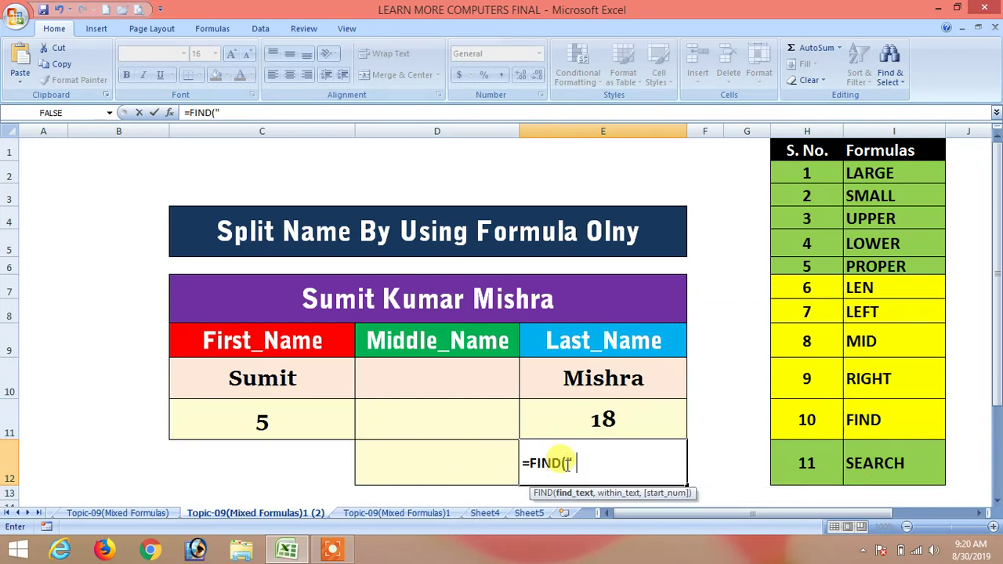
{"action": "type", "text": ","}
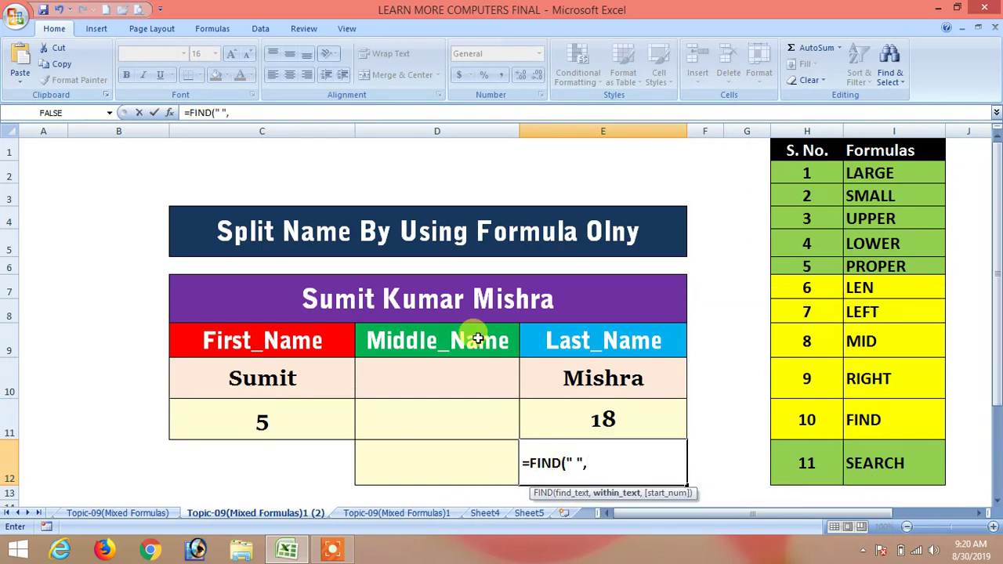
{"action": "left_click", "coordinate": [435, 302]}
{"action": "type", "text": ","}
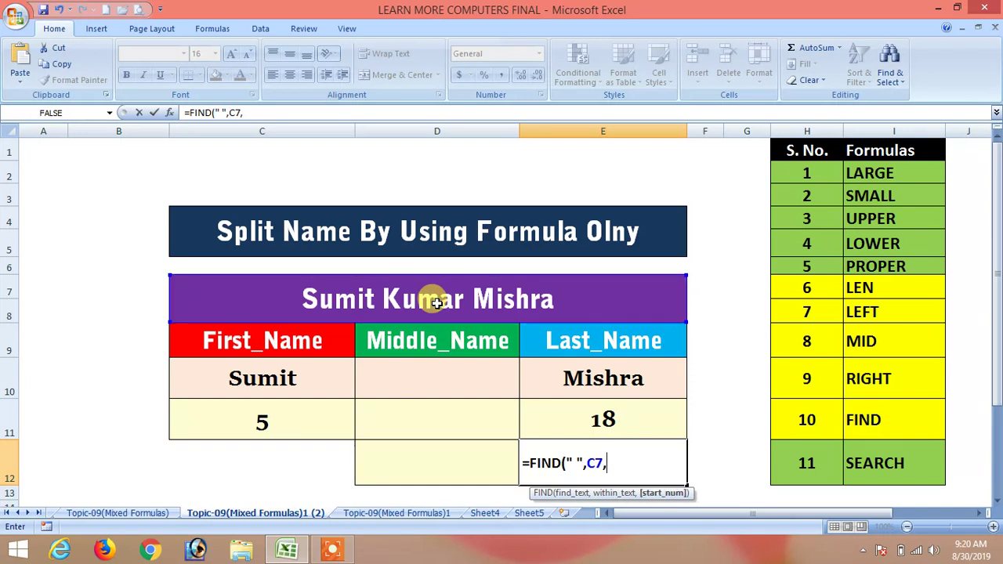
{"action": "type", "text": "find"}
{"action": "key", "text": "Tab"}
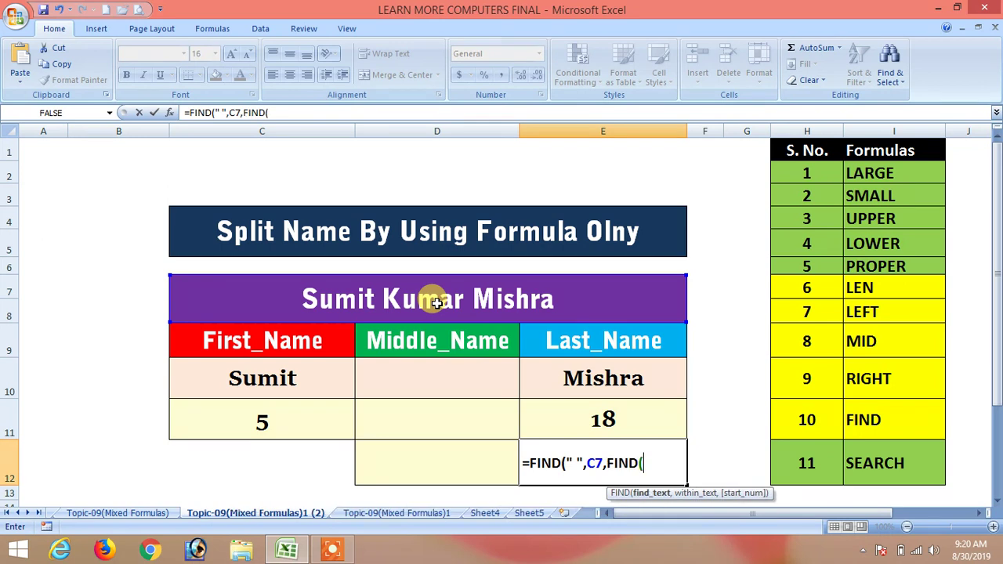
{"action": "type", "text": "\","}
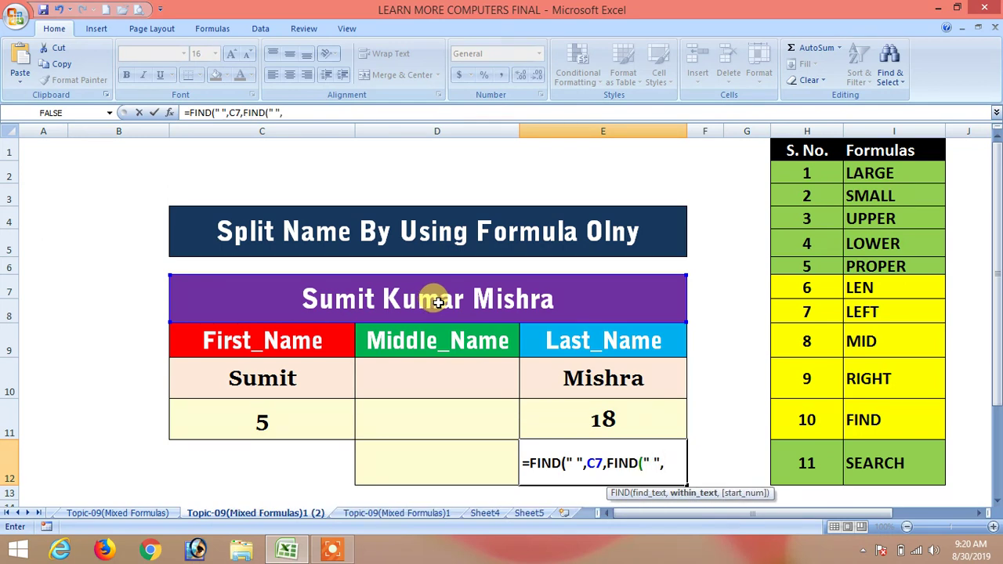
{"action": "left_click", "coordinate": [392, 295]}
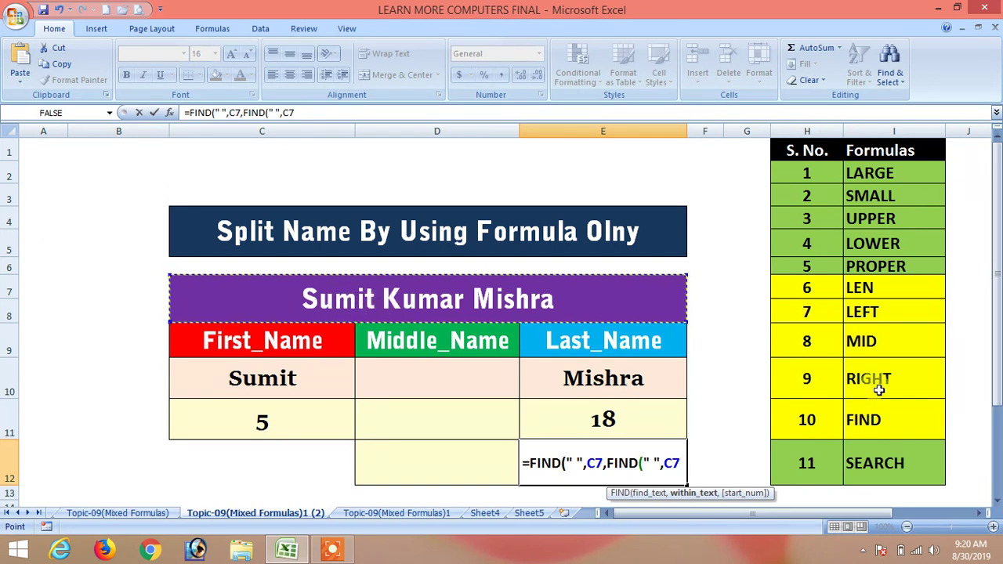
{"action": "type", "text": ")+1"}
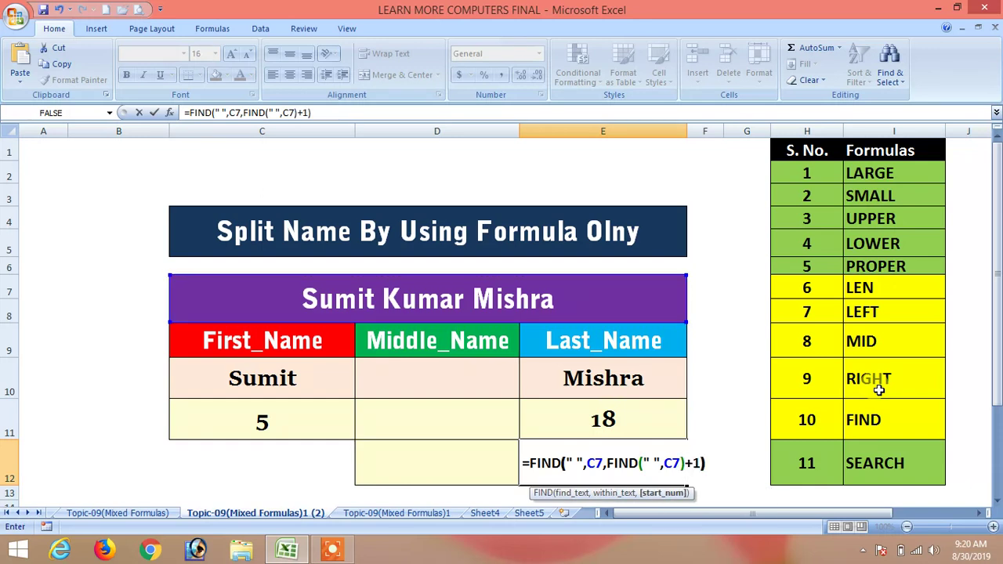
{"action": "key", "text": "Return"}
Center the result 12 horizontally in E12
{"action": "key", "text": "Up"}
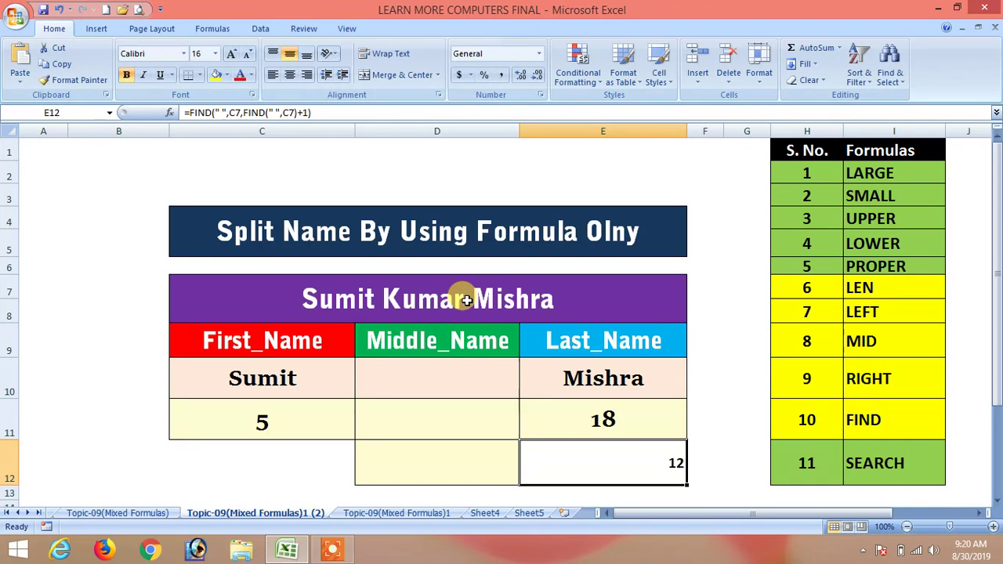
{"action": "left_click", "coordinate": [290, 75]}
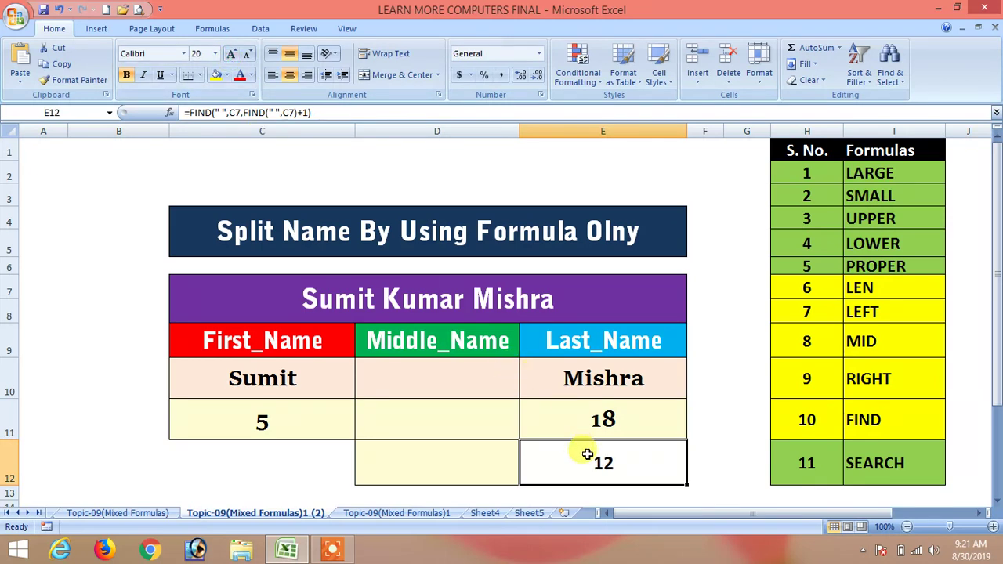
{"action": "left_click", "coordinate": [597, 415]}
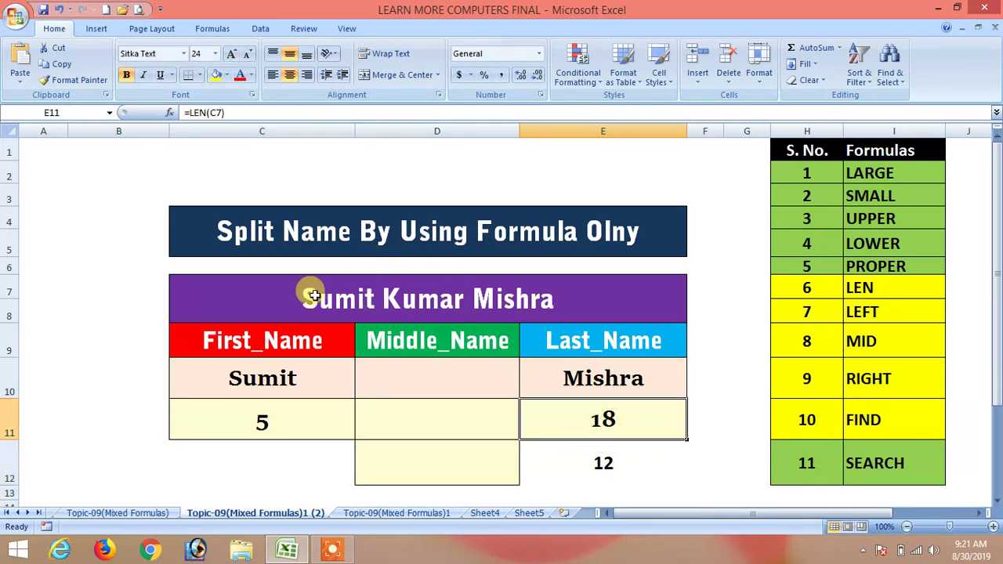
Paste E12's FIND expression into E11 to make =LEN(C7)-FIND(" ",C7,FIND(" ",C7)+1), returning 6
{"action": "left_click", "coordinate": [594, 458]}
{"action": "left_click_drag", "start_coordinate": [315, 113], "coordinate": [190, 112]}
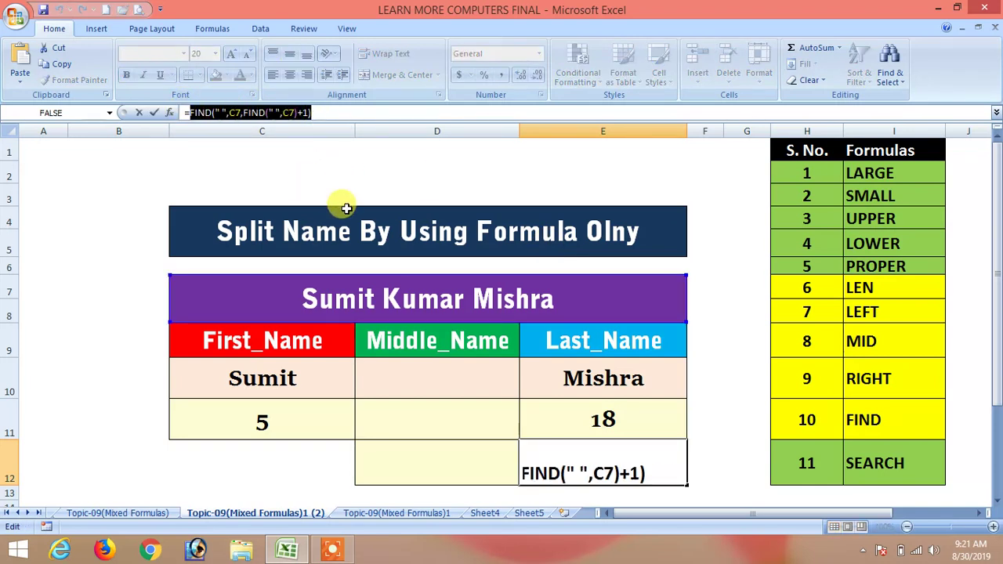
{"action": "key", "text": "Return"}
{"action": "left_click", "coordinate": [604, 418]}
{"action": "left_click", "coordinate": [232, 112]}
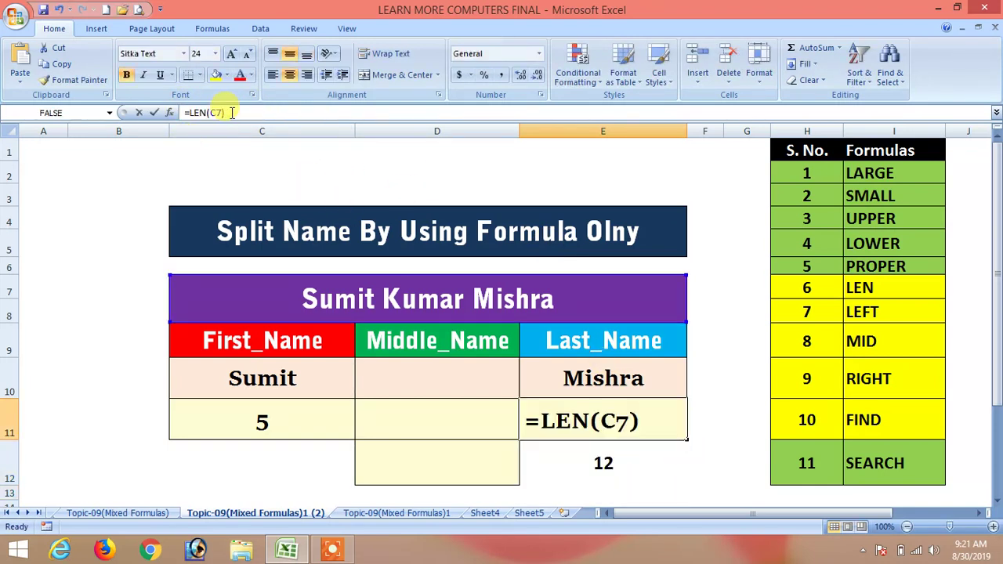
{"action": "type", "text": "-"}
{"action": "key", "text": "ctrl+v"}
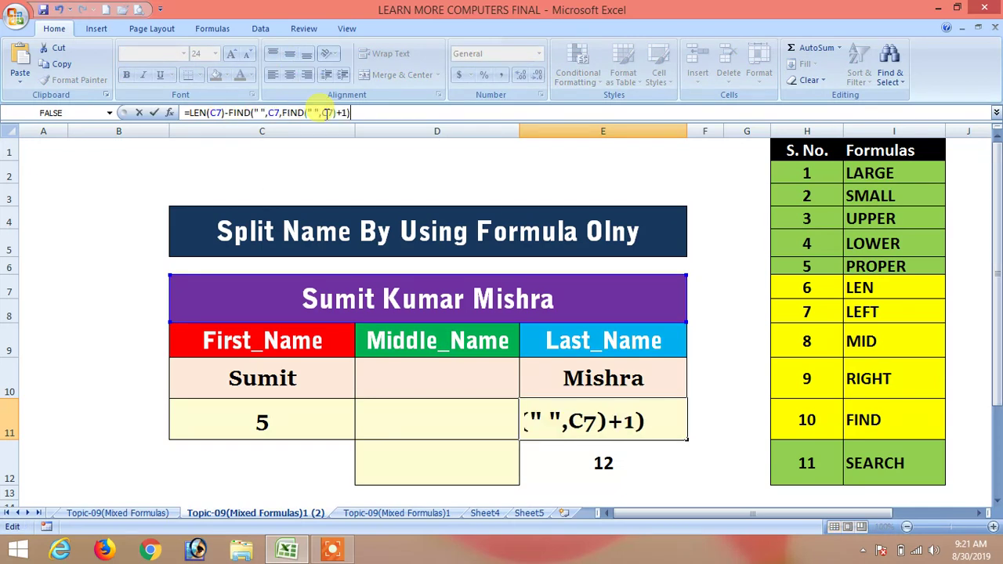
{"action": "key", "text": "Return"}
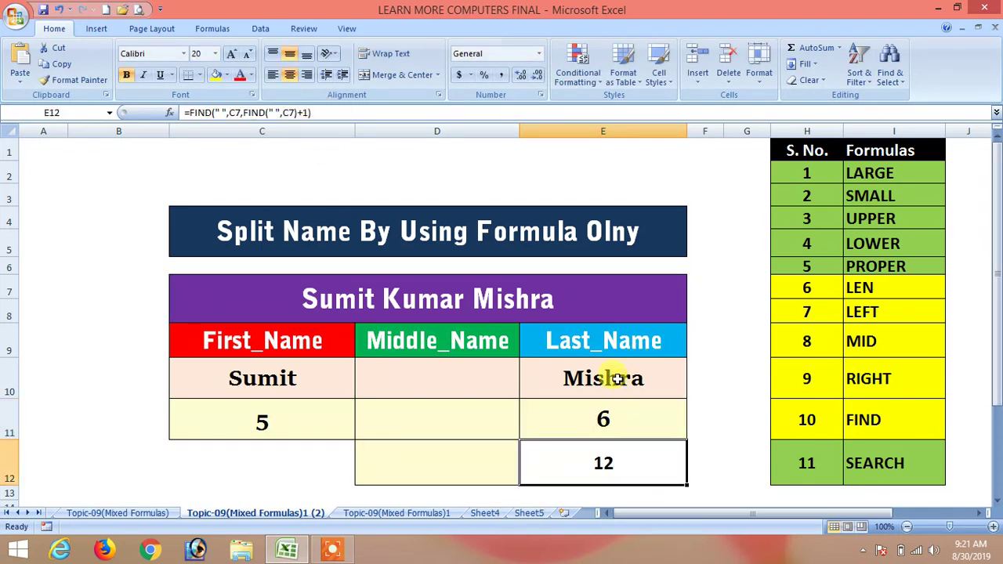
Replace the fixed 6 in E10's RIGHT formula with E11's LEN-minus-FIND expression
{"action": "left_click", "coordinate": [609, 381]}
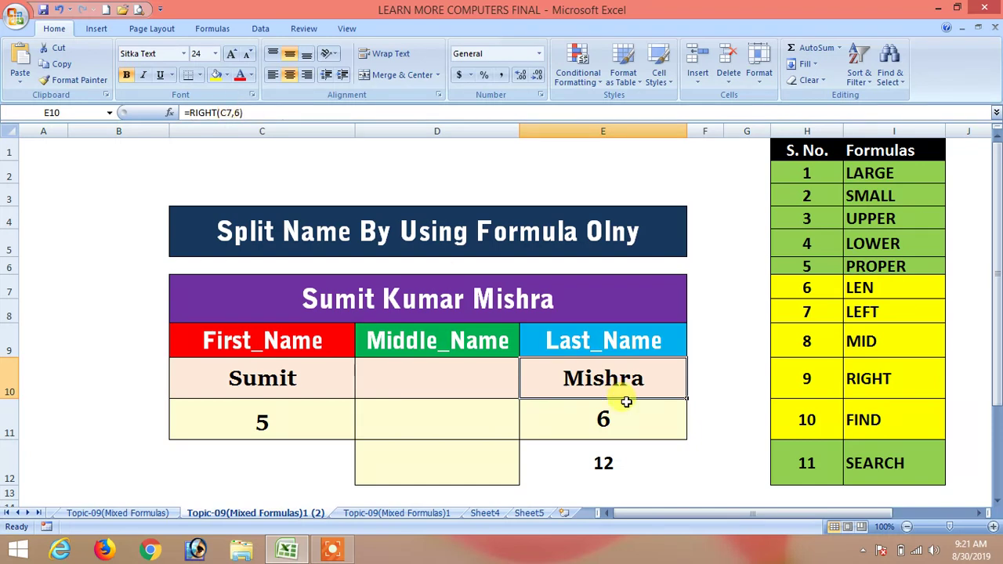
{"action": "left_click", "coordinate": [619, 403]}
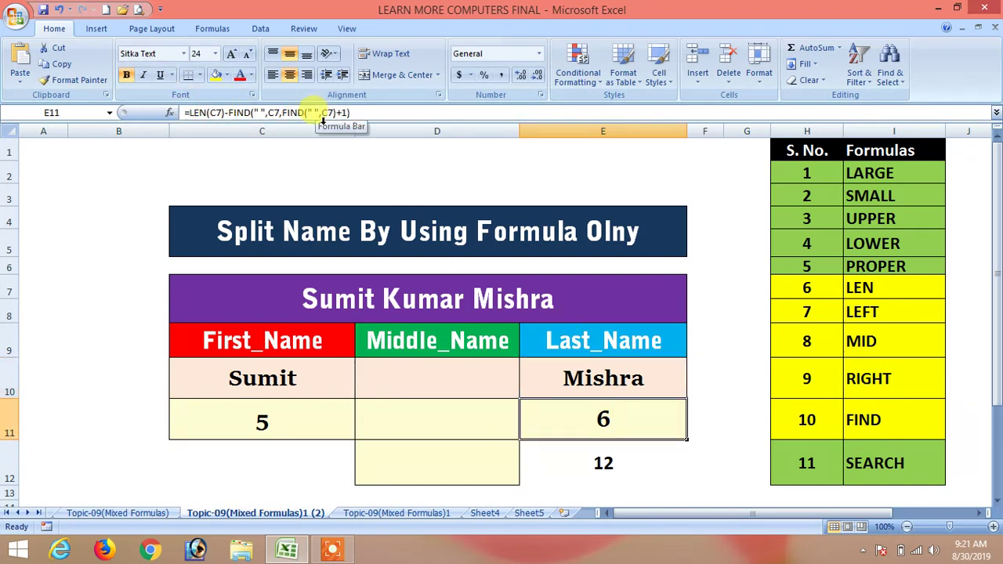
{"action": "left_click", "coordinate": [620, 463]}
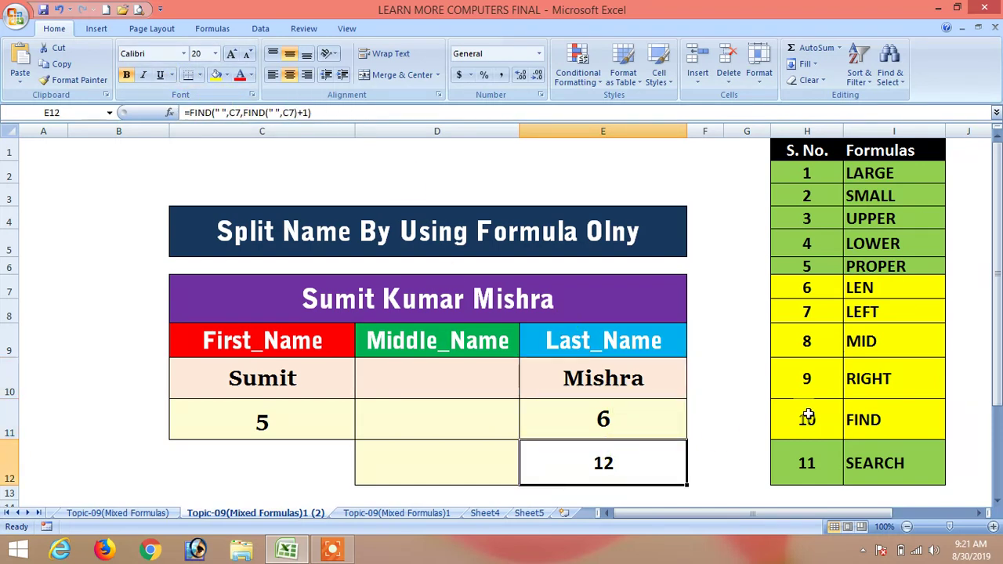
{"action": "left_click", "coordinate": [632, 410]}
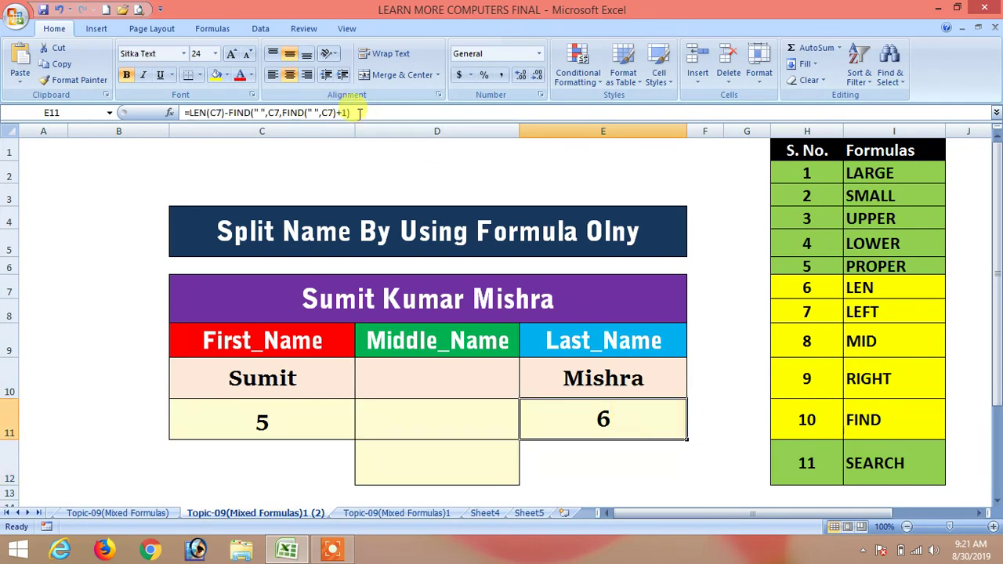
{"action": "left_click_drag", "start_coordinate": [359, 113], "coordinate": [179, 111]}
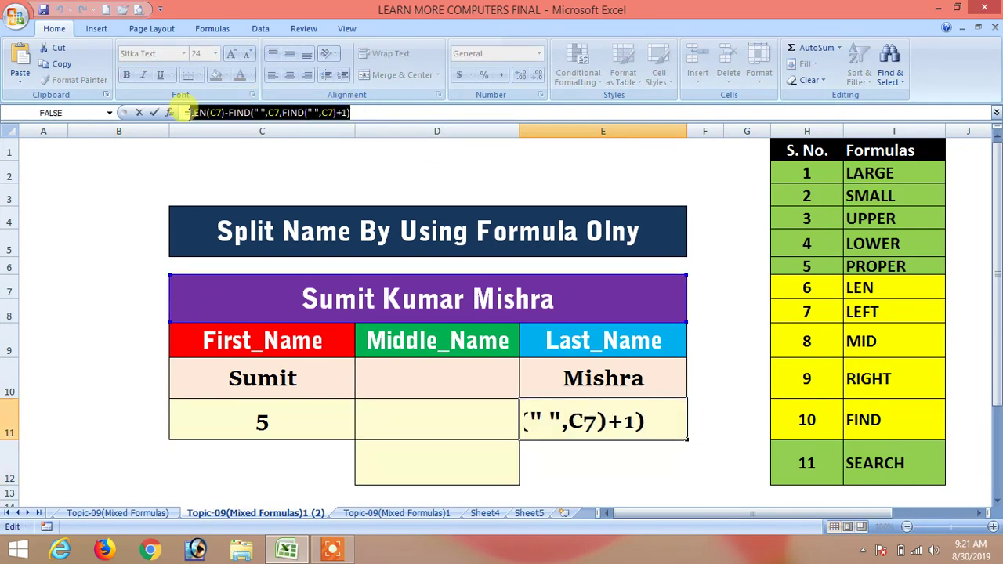
{"action": "key", "text": "Return"}
{"action": "left_click", "coordinate": [580, 381]}
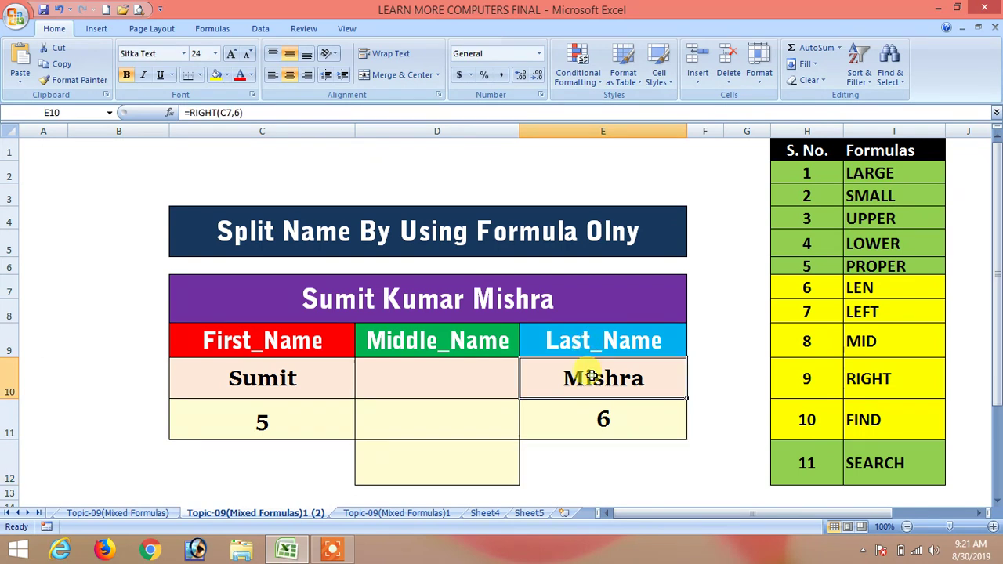
{"action": "left_click", "coordinate": [235, 112]}
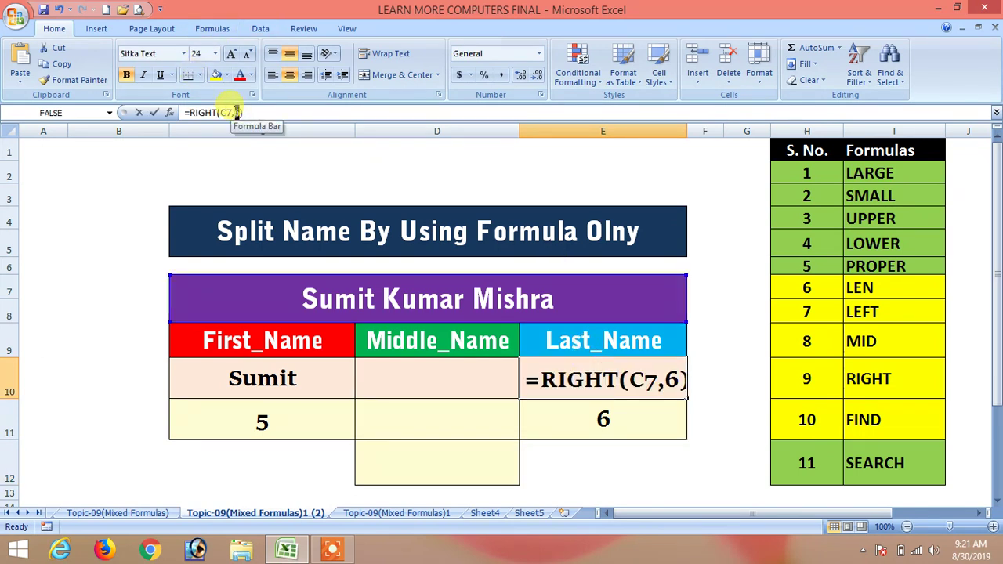
{"action": "double_click", "coordinate": [236, 112]}
{"action": "key", "text": "ctrl+v"}
{"action": "key", "text": "Return"}
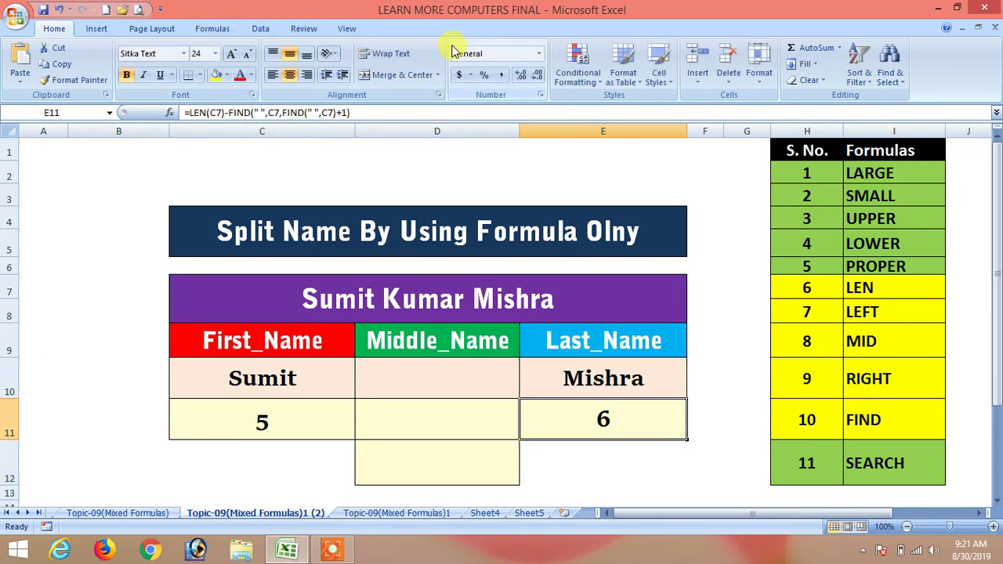
{"action": "left_click", "coordinate": [609, 382]}
{"action": "left_click", "coordinate": [553, 288]}
{"action": "double_click", "coordinate": [647, 304]}
{"action": "type", "text": "s"}
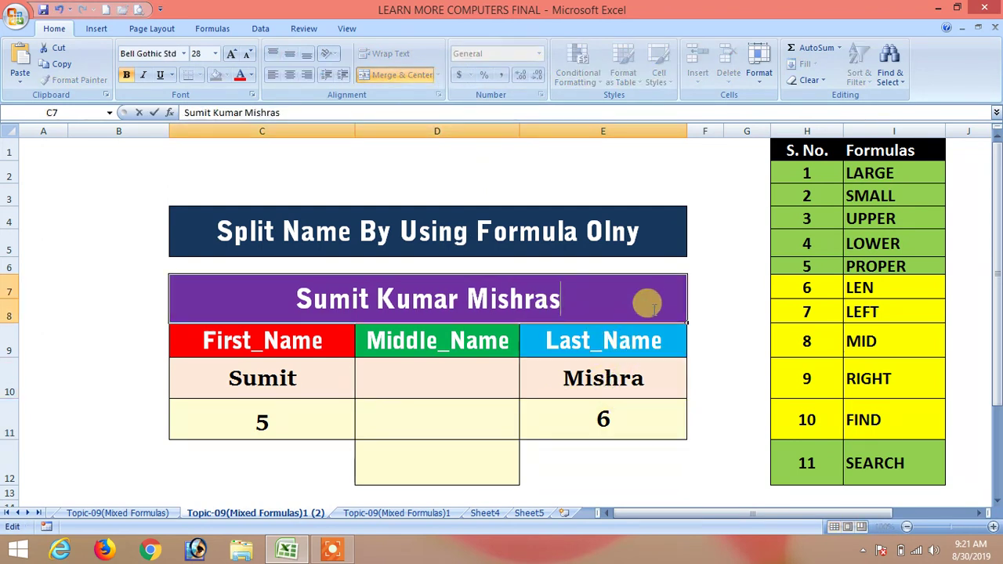
{"action": "key", "text": "Return"}
{"action": "double_click", "coordinate": [551, 287]}
{"action": "left_click_drag", "start_coordinate": [562, 298], "coordinate": [464, 298]}
{"action": "type", "text": "Choudhary"}
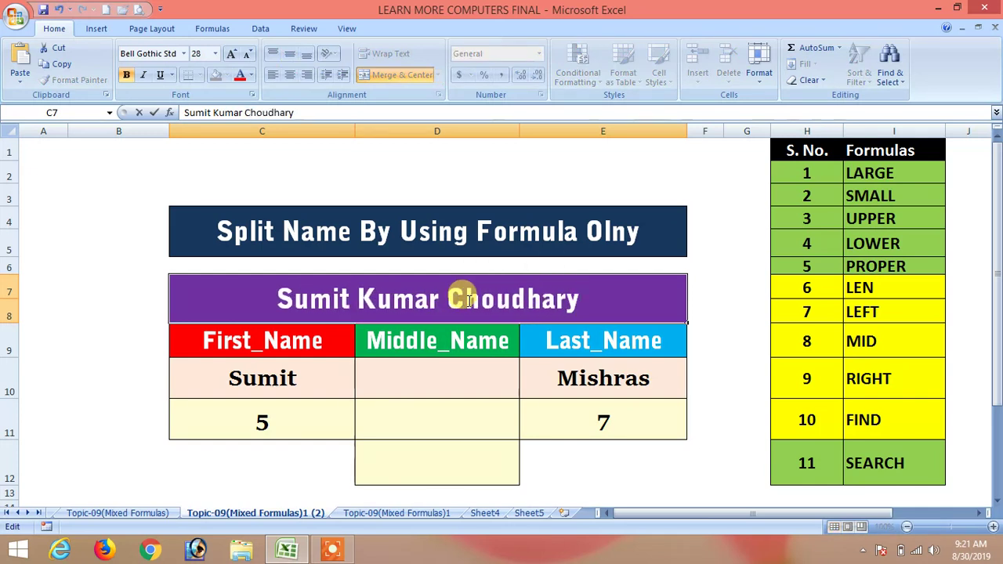
{"action": "key", "text": "Return"}
Check that E10 now returns Choudhary and E11 shows length 9
{"action": "left_click", "coordinate": [655, 380]}
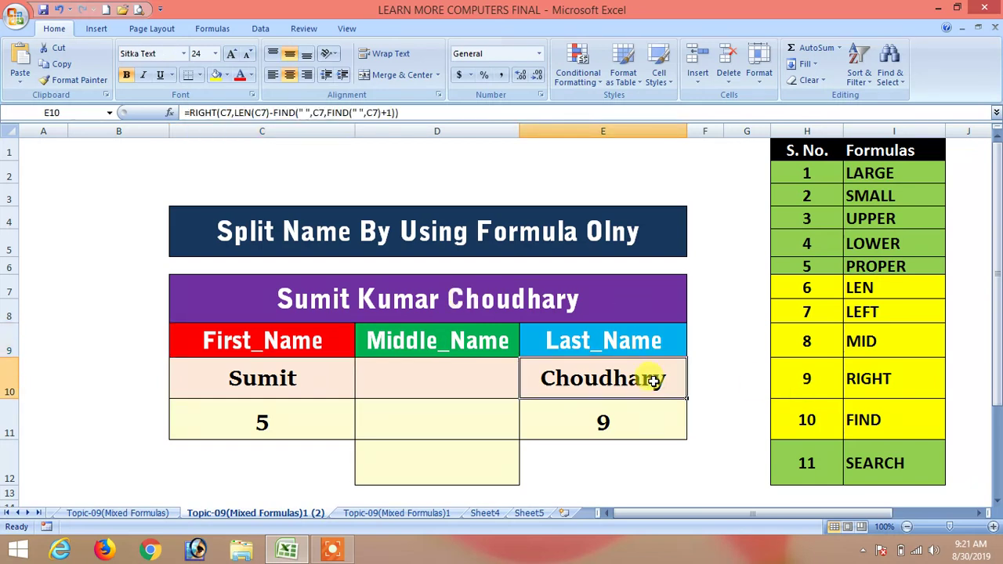
{"action": "left_click", "coordinate": [632, 423]}
{"action": "left_click", "coordinate": [627, 386]}
{"action": "left_click", "coordinate": [612, 407]}
{"action": "left_click", "coordinate": [607, 382]}
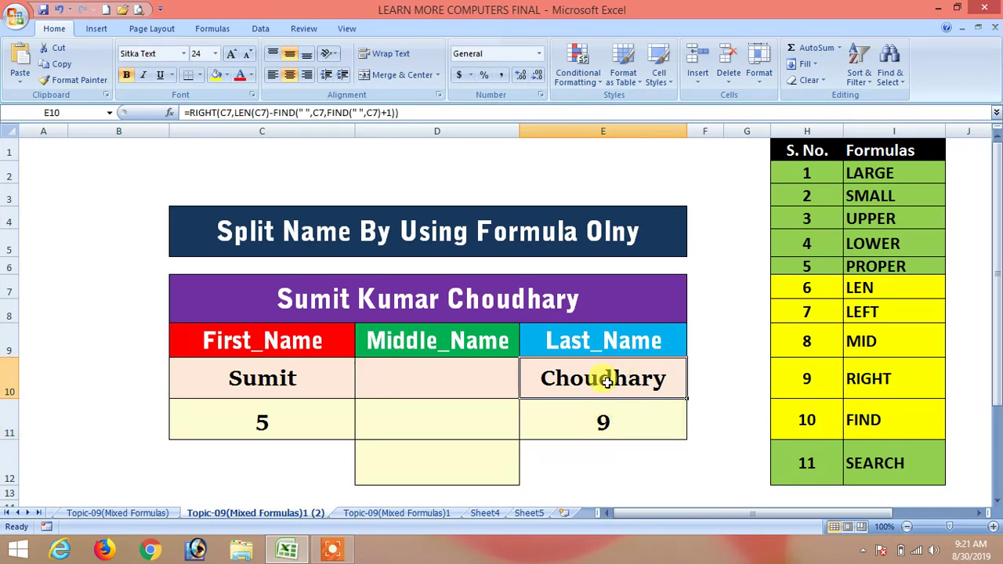
{"action": "left_click", "coordinate": [602, 418]}
{"action": "left_click", "coordinate": [618, 378]}
{"action": "left_click", "coordinate": [335, 551]}
{"action": "left_click", "coordinate": [518, 527]}
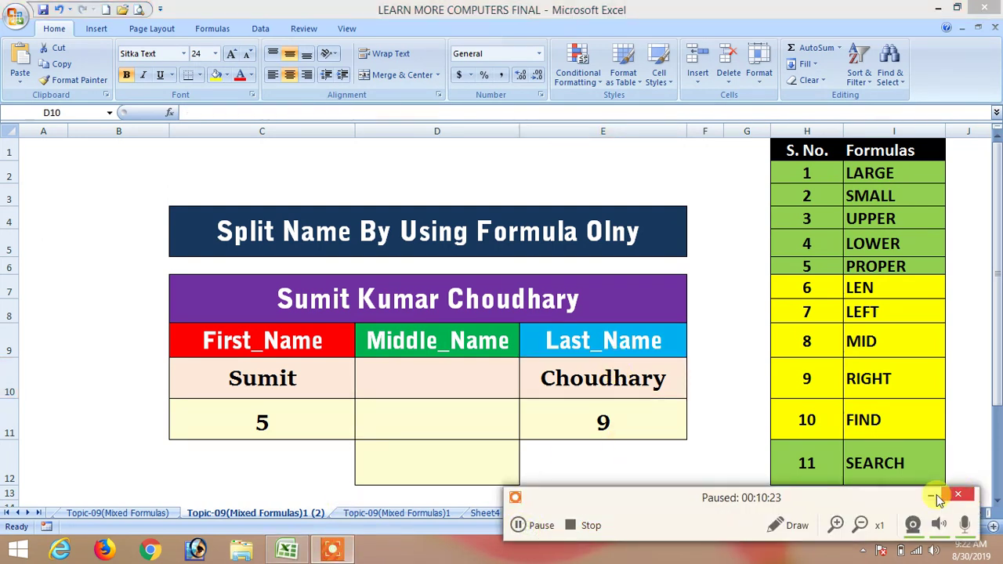
{"action": "left_click", "coordinate": [930, 495]}
{"action": "left_click", "coordinate": [423, 392]}
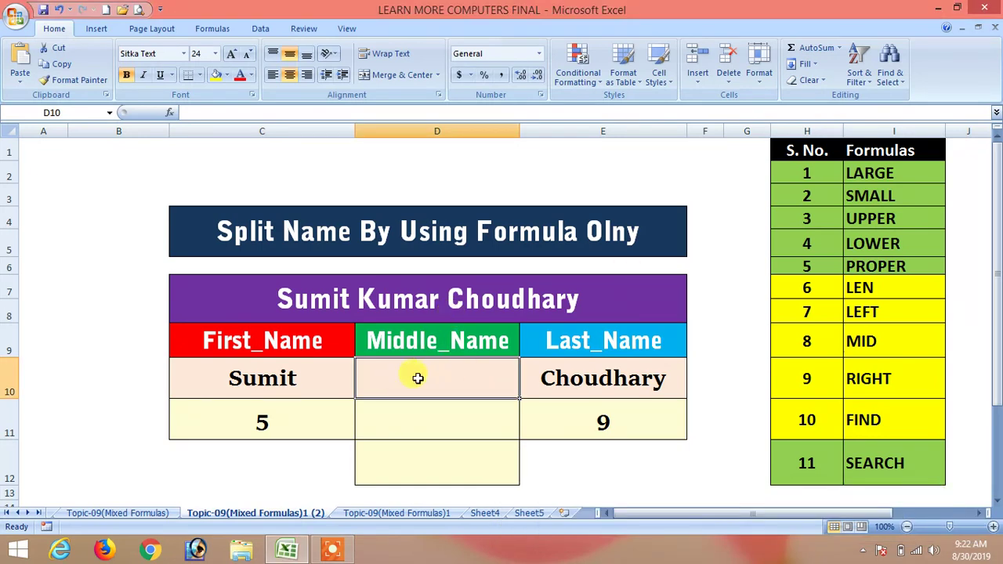
Enter =MID(C7,7,5) in D10 so it returns Kumar
{"action": "type", "text": "=mid("}
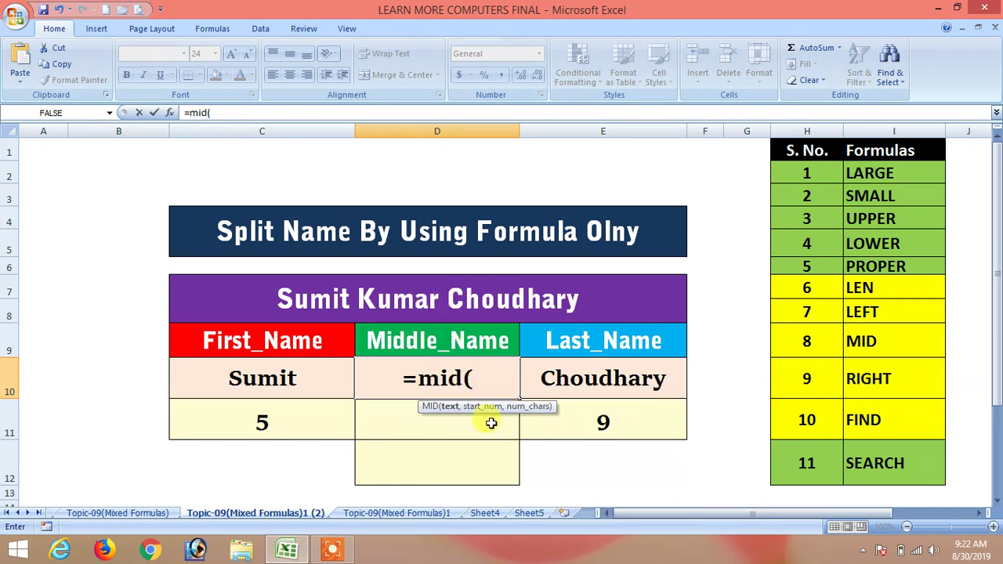
{"action": "left_click", "coordinate": [378, 300]}
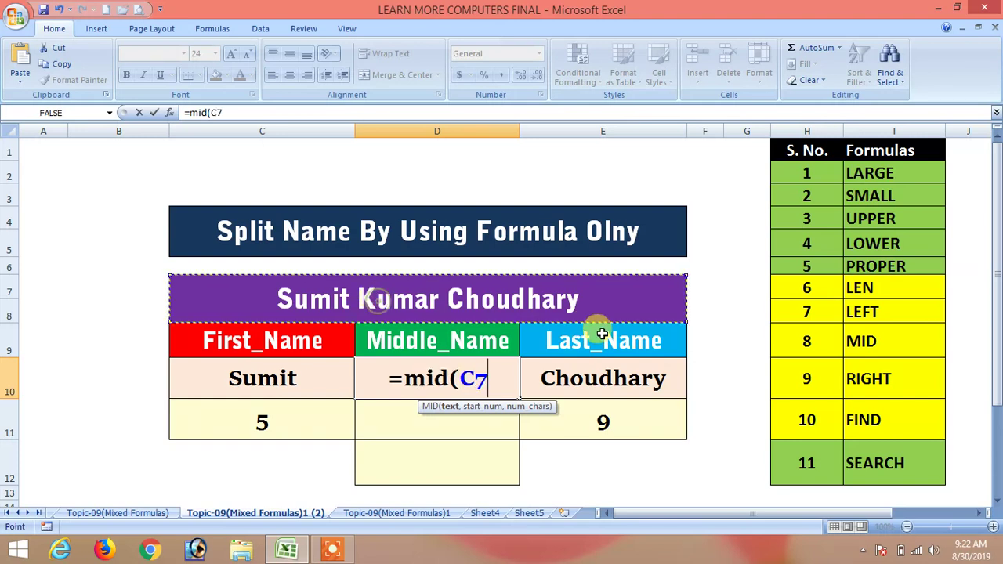
{"action": "type", "text": ","}
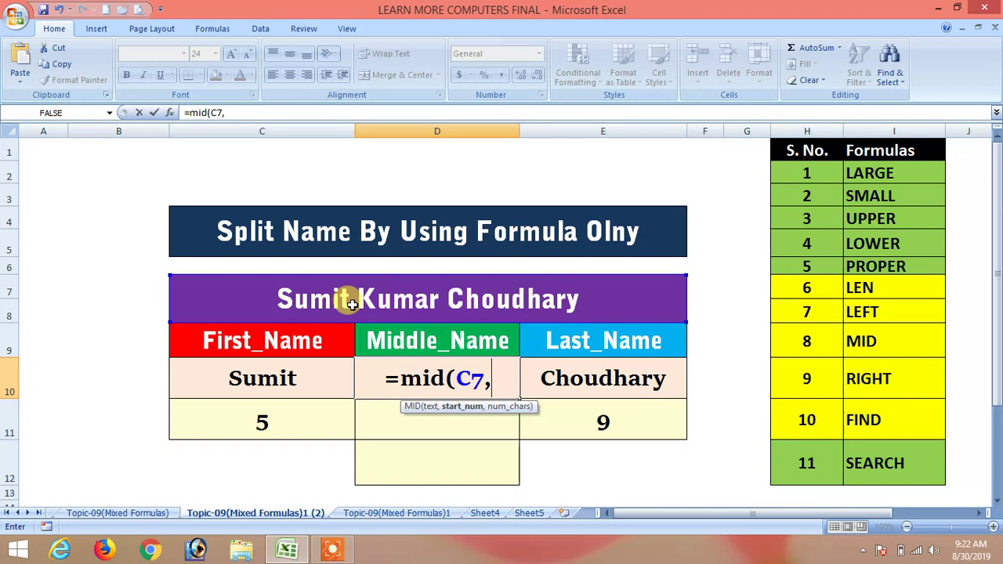
{"action": "type", "text": "7"}
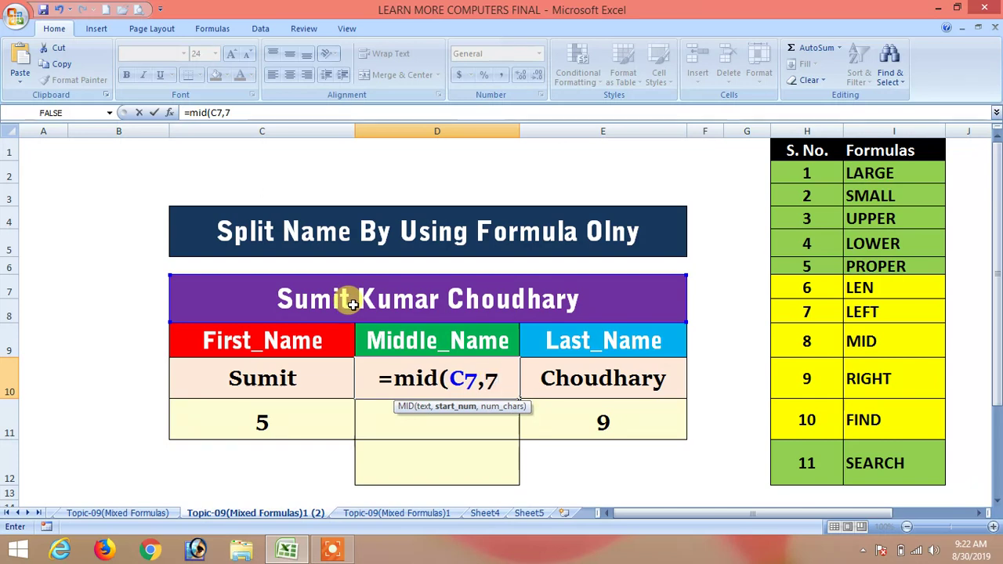
{"action": "type", "text": ","}
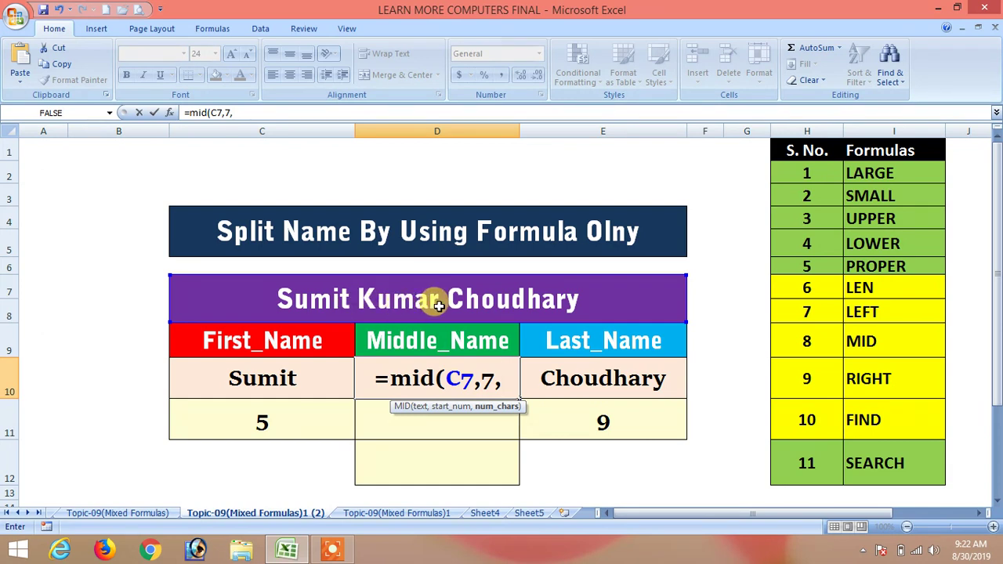
{"action": "type", "text": "5)"}
{"action": "key", "text": "Return"}
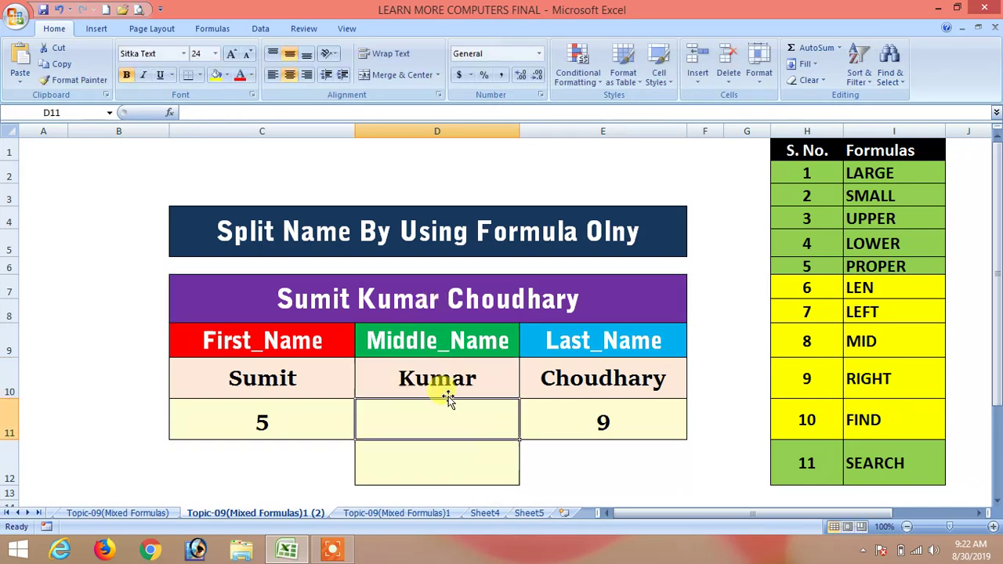
{"action": "left_click", "coordinate": [439, 382]}
{"action": "left_click", "coordinate": [359, 297]}
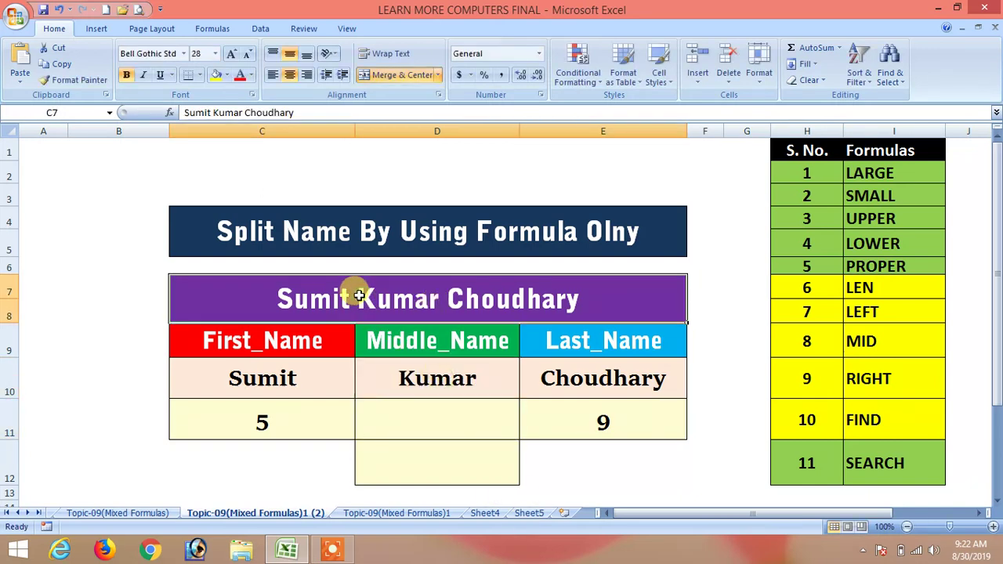
{"action": "double_click", "coordinate": [359, 296]}
{"action": "left_click_drag", "start_coordinate": [358, 298], "coordinate": [437, 292]}
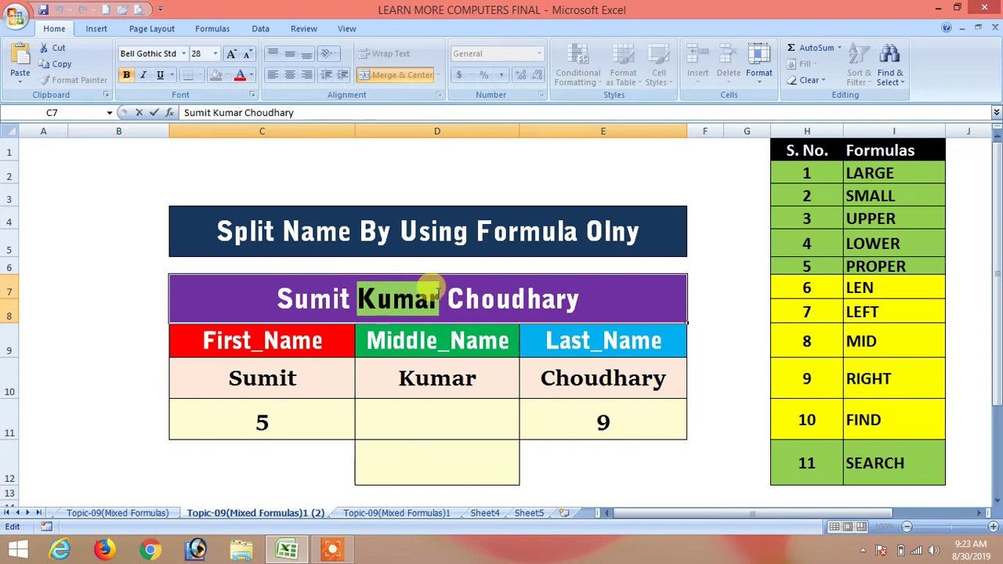
{"action": "type", "text": "si"}
{"action": "key", "text": "BackSpace"}
{"action": "key", "text": "BackSpace"}
{"action": "type", "text": "Singh"}
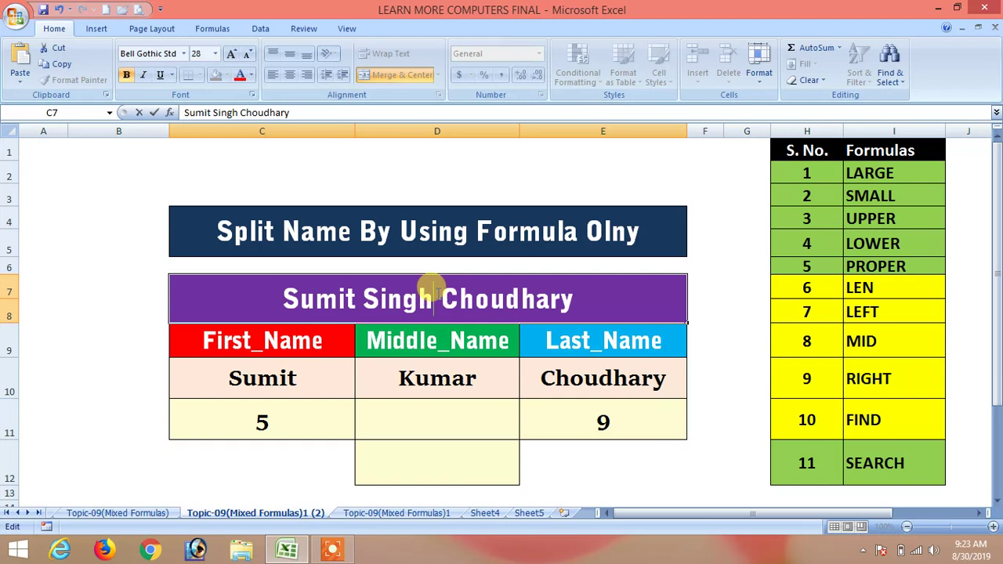
{"action": "key", "text": "Return"}
{"action": "left_click", "coordinate": [437, 294]}
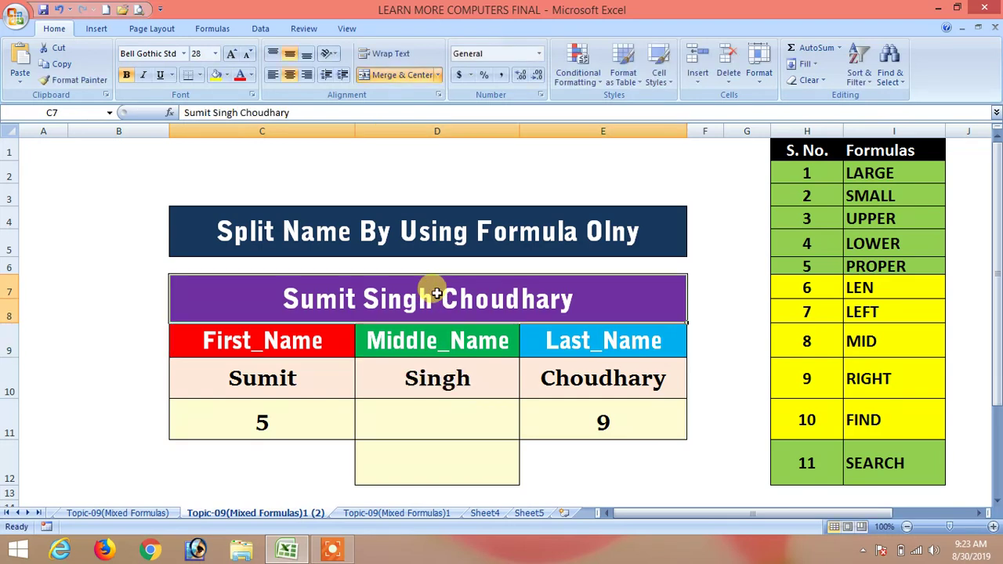
{"action": "double_click", "coordinate": [433, 296]}
{"action": "mouse_move", "coordinate": [434, 298]}
{"action": "left_mouse_down"}
{"action": "mouse_move", "coordinate": [362, 298]}
{"action": "mouse_move", "coordinate": [576, 286]}
{"action": "left_mouse_up"}
{"action": "left_click", "coordinate": [357, 298]}
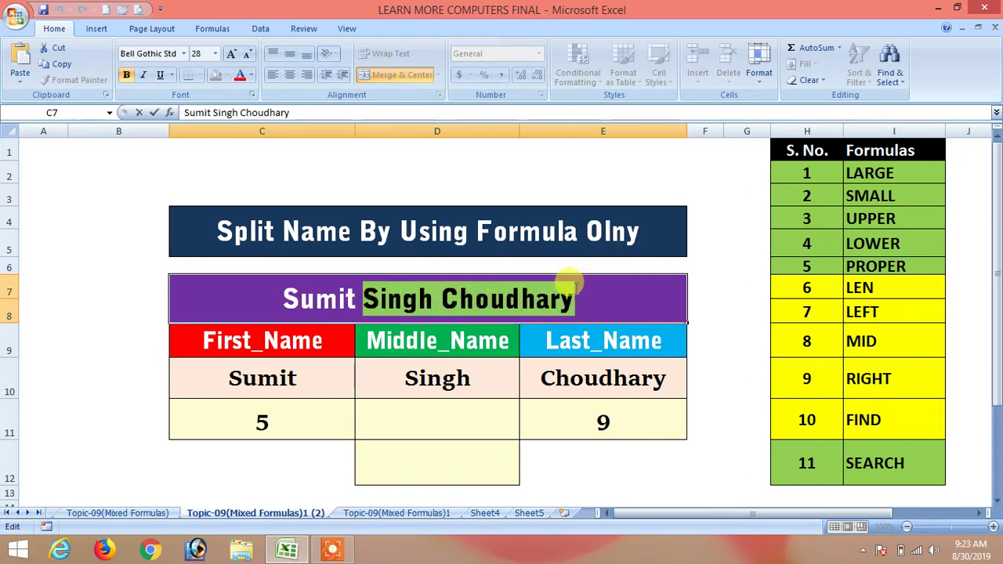
{"action": "type", "text": "K Bhati"}
{"action": "key", "text": "Return"}
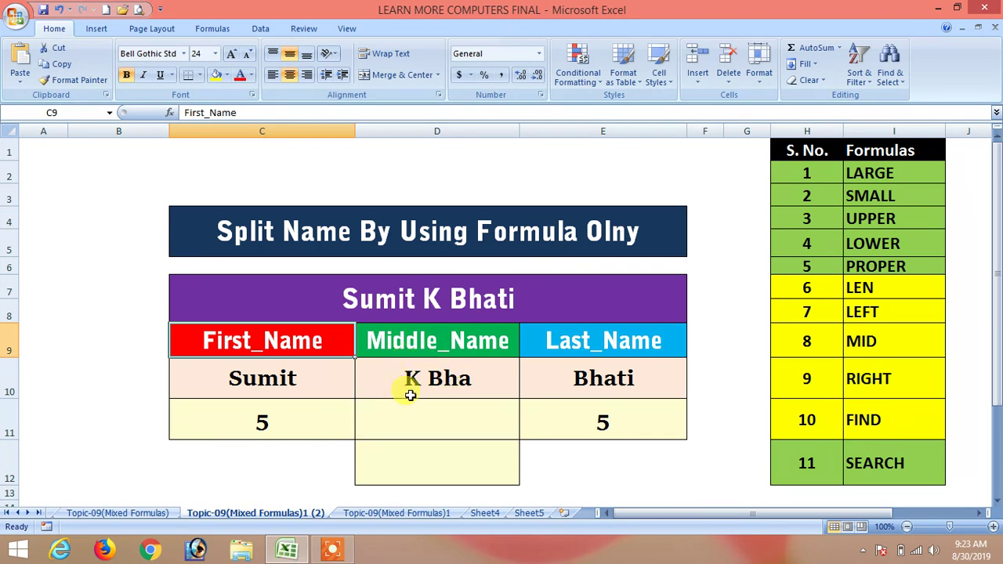
{"action": "left_click", "coordinate": [433, 298]}
{"action": "double_click", "coordinate": [432, 297]}
{"action": "key", "text": "BackSpace"}
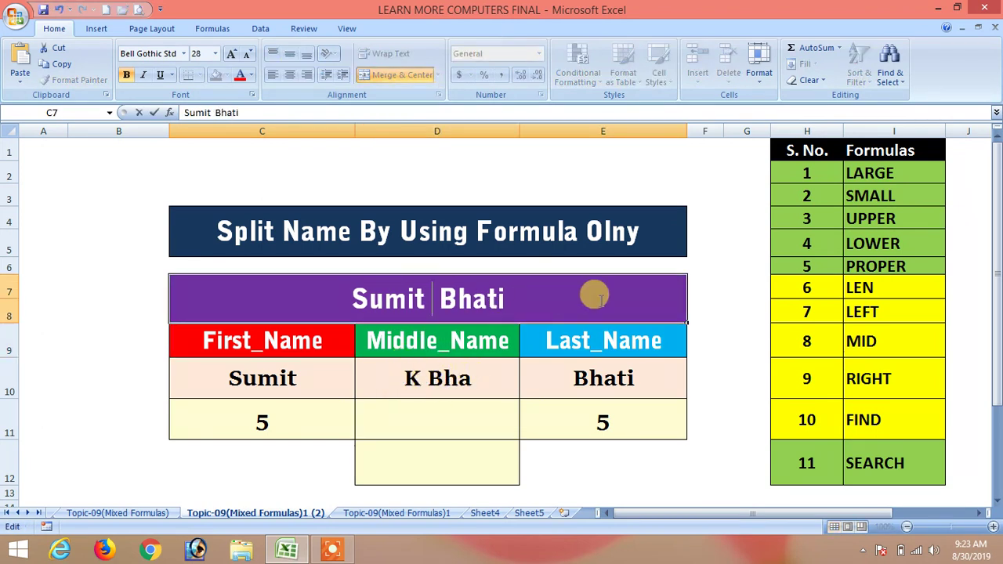
{"action": "type", "text": "Kumar"}
{"action": "key", "text": "Return"}
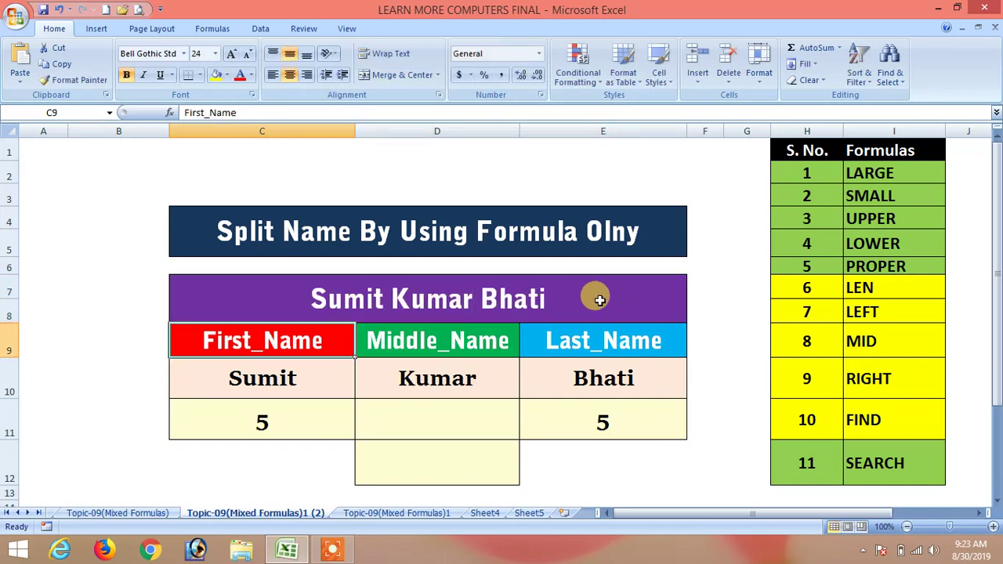
{"action": "left_click", "coordinate": [442, 382]}
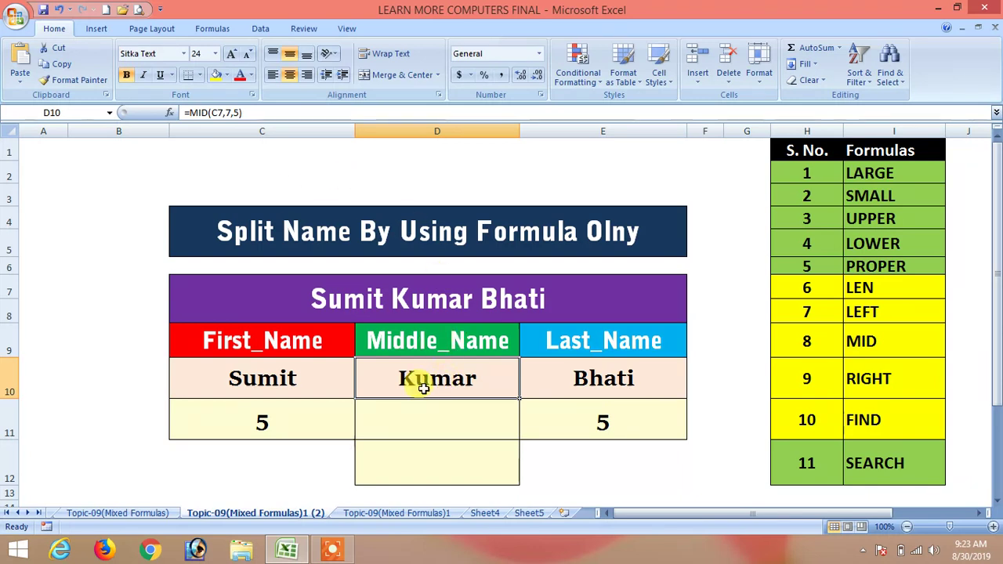
{"action": "double_click", "coordinate": [451, 382]}
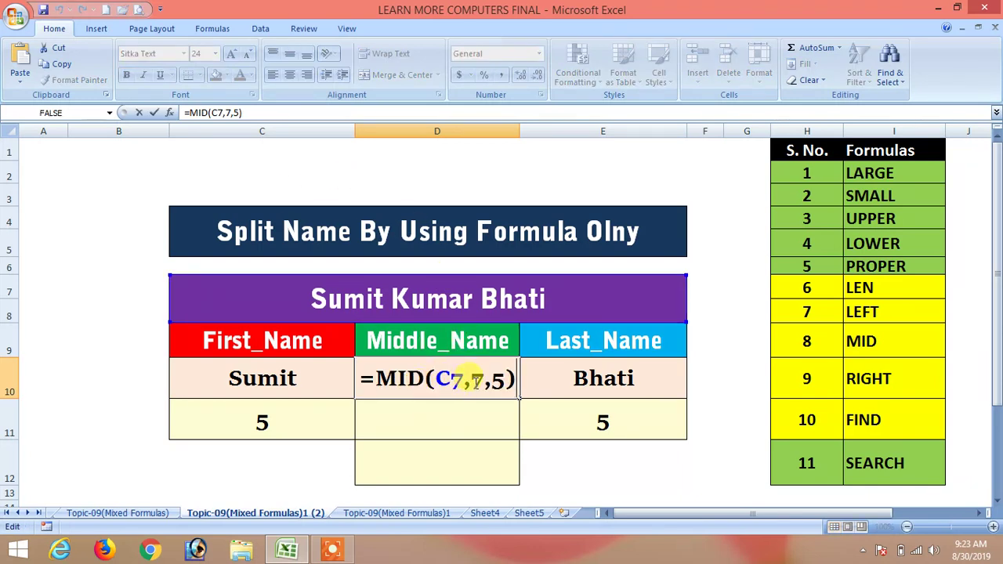
{"action": "double_click", "coordinate": [475, 380]}
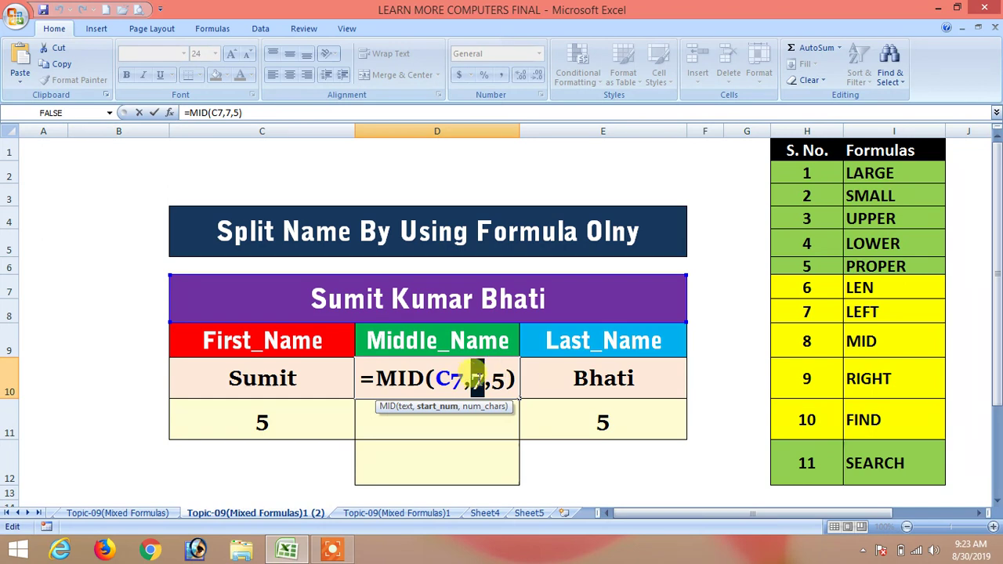
{"action": "key", "text": "Return"}
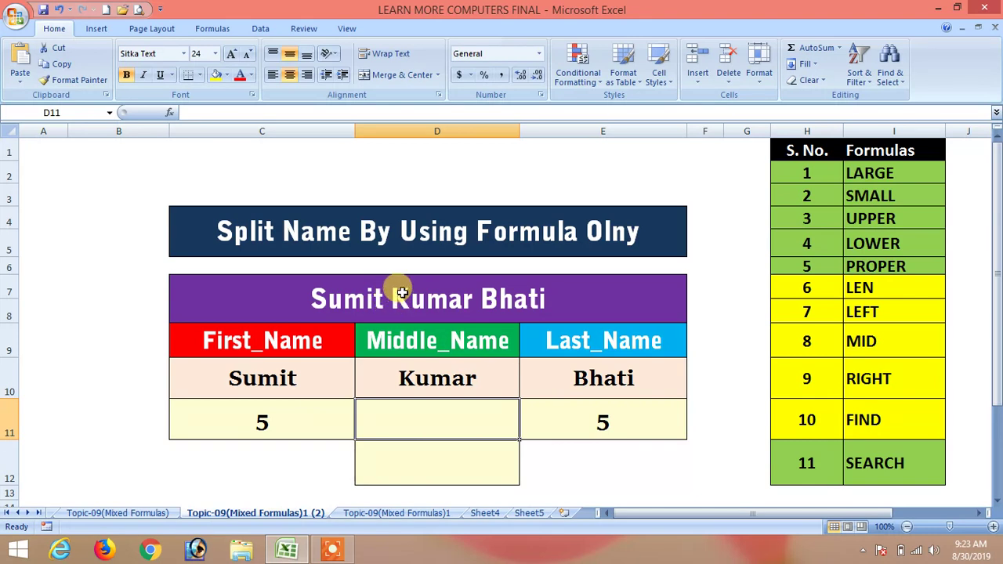
Enter =FIND(" ",C7) in D11 to locate the first space
{"action": "type", "text": "=f"}
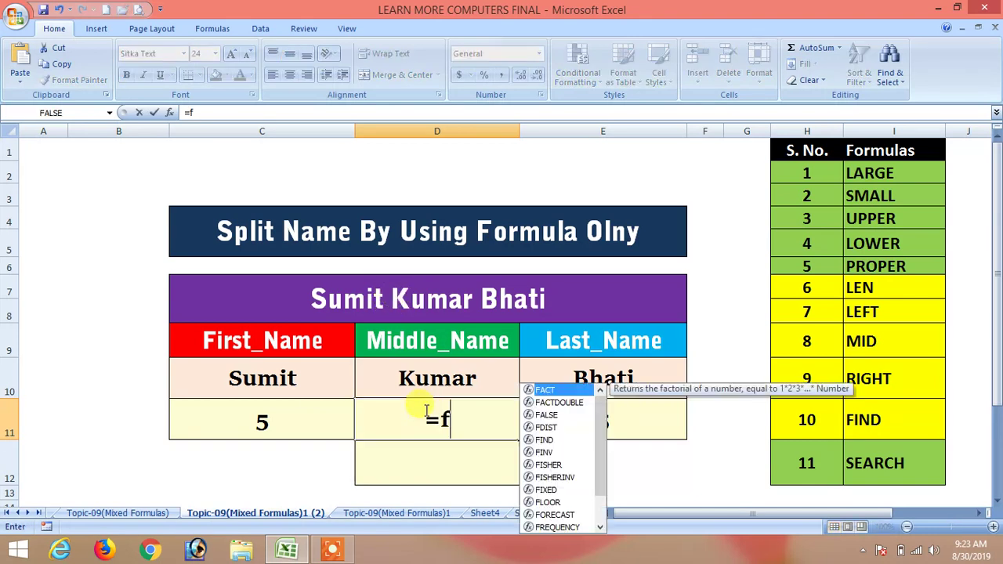
{"action": "type", "text": "ind"}
{"action": "key", "text": "Tab"}
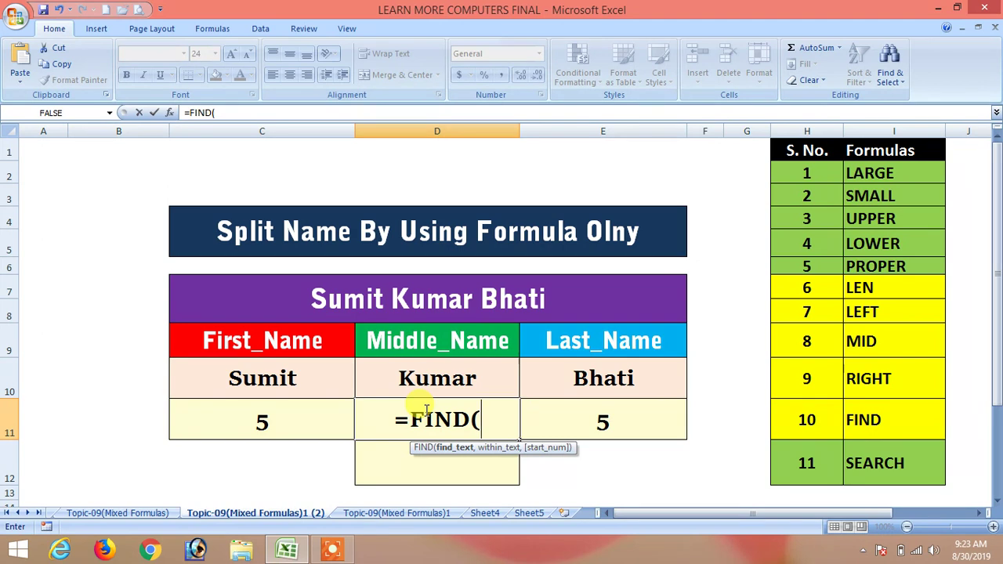
{"action": "type", "text": "\" \","}
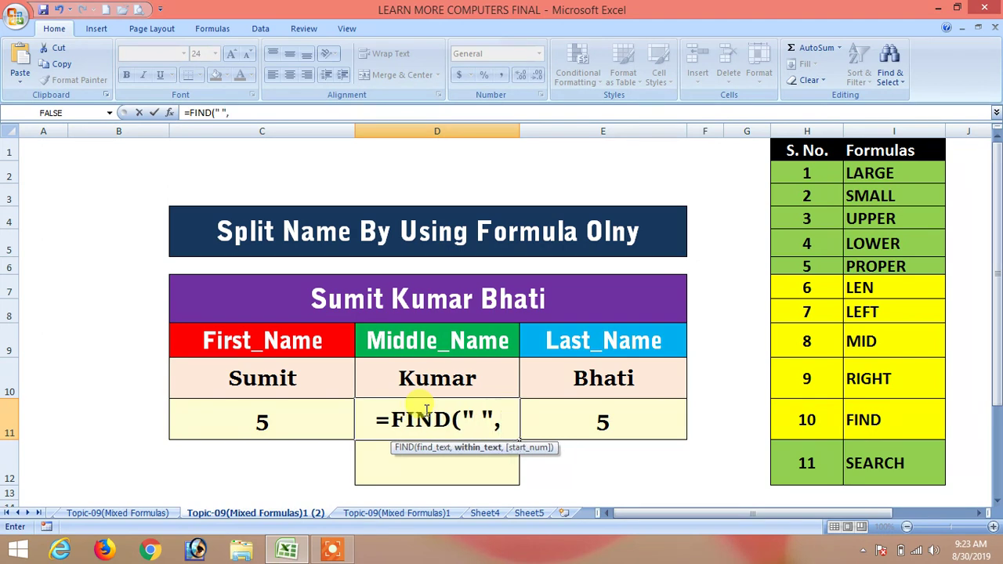
{"action": "key", "text": "Up"}
{"action": "key", "text": "Up"}
{"action": "key", "text": "Up"}
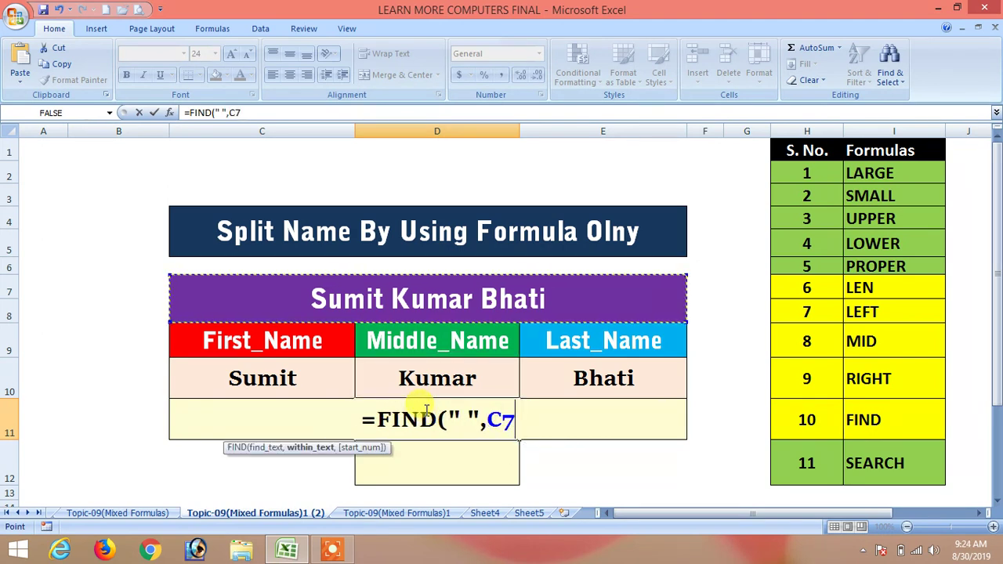
{"action": "type", "text": ")"}
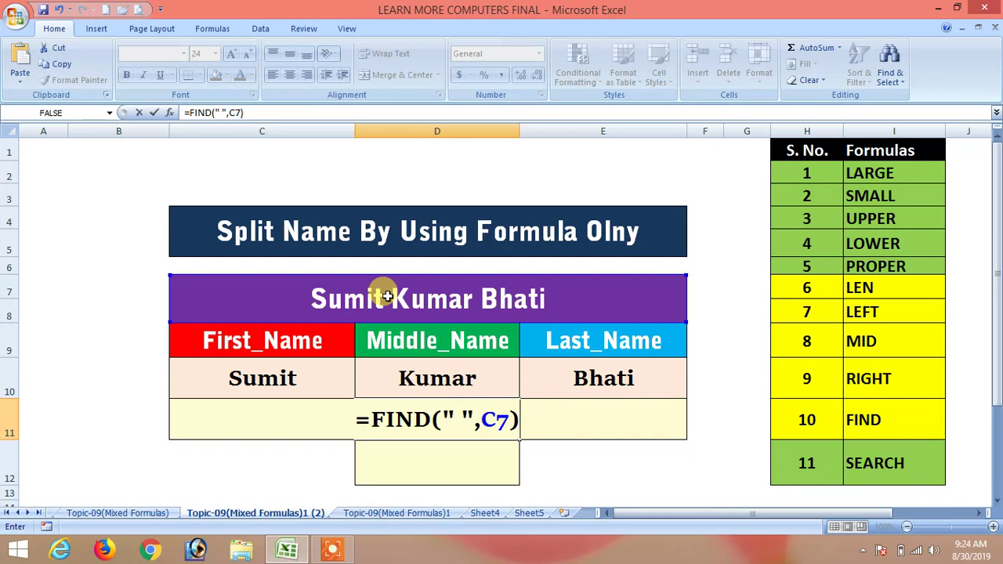
{"action": "key", "text": "Return"}
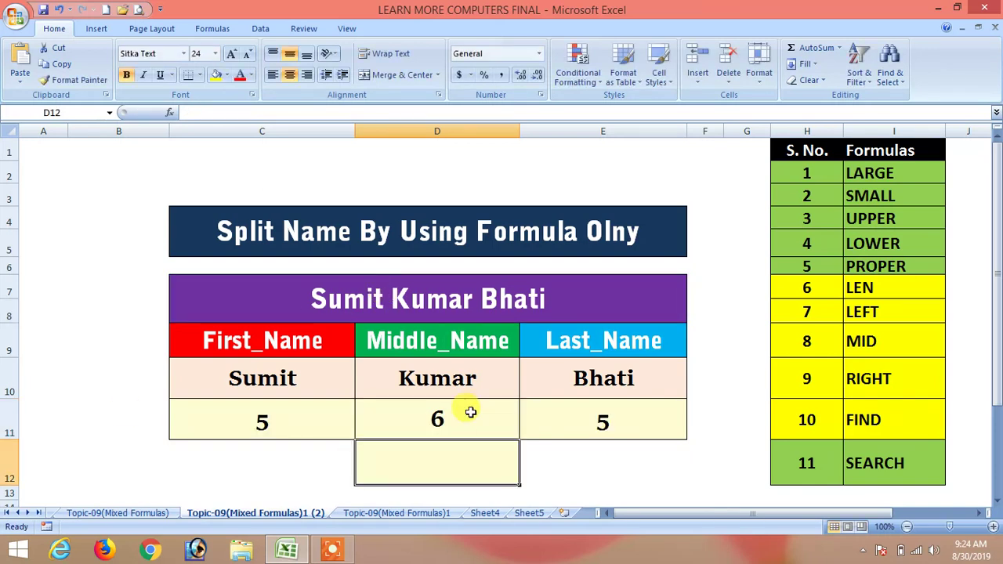
Add +1 to D11's formula so it returns 7, the middle name's start
{"action": "left_click", "coordinate": [466, 420]}
{"action": "left_click", "coordinate": [455, 379]}
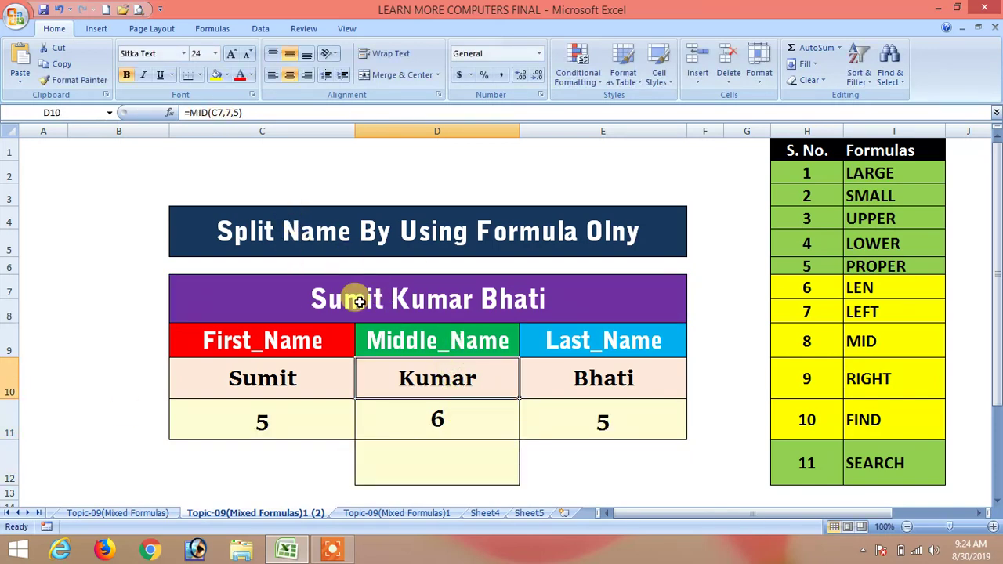
{"action": "left_click", "coordinate": [441, 423]}
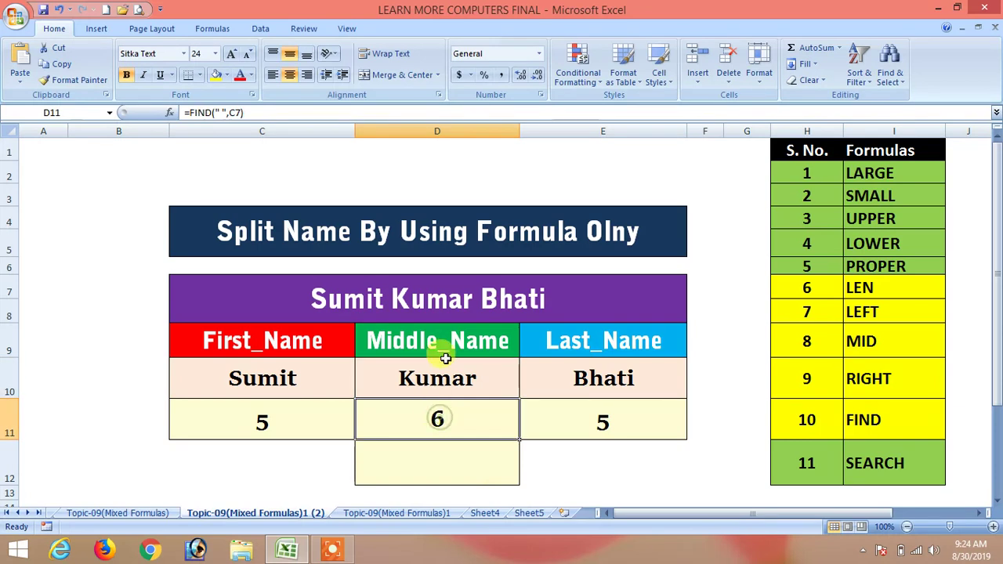
{"action": "double_click", "coordinate": [454, 422]}
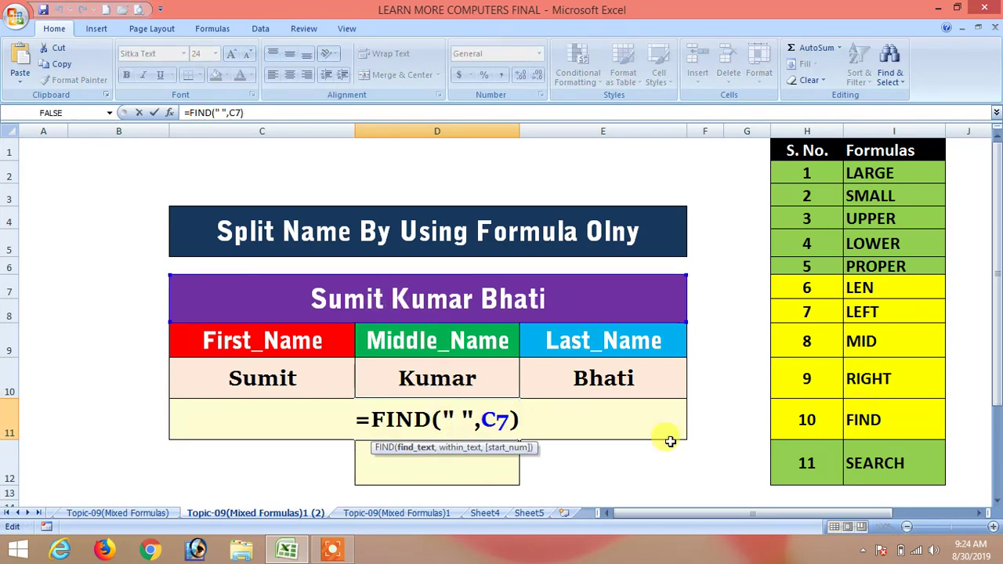
{"action": "left_click", "coordinate": [520, 418]}
{"action": "type", "text": "+1"}
{"action": "key", "text": "Return"}
{"action": "left_click", "coordinate": [437, 419]}
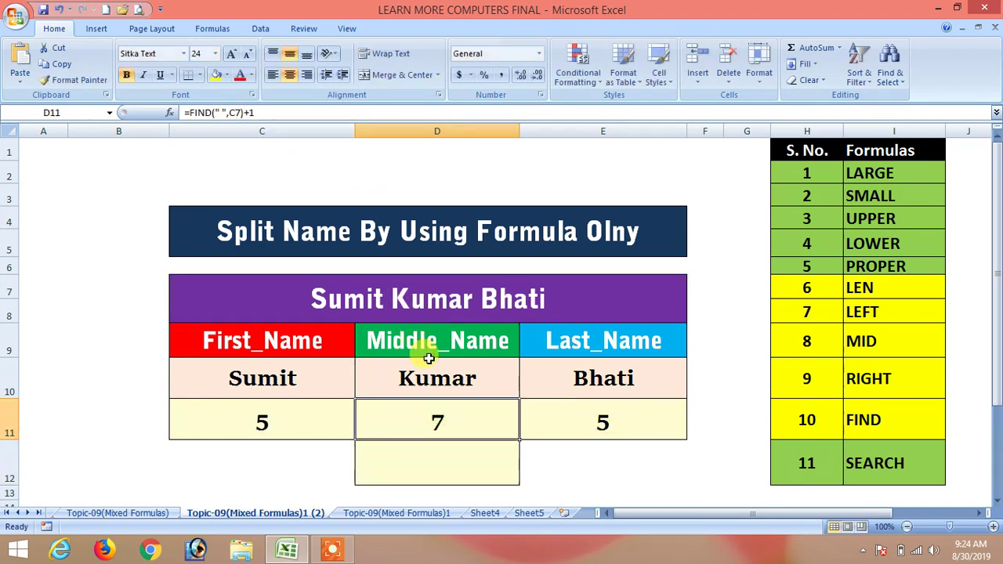
{"action": "left_click", "coordinate": [403, 302]}
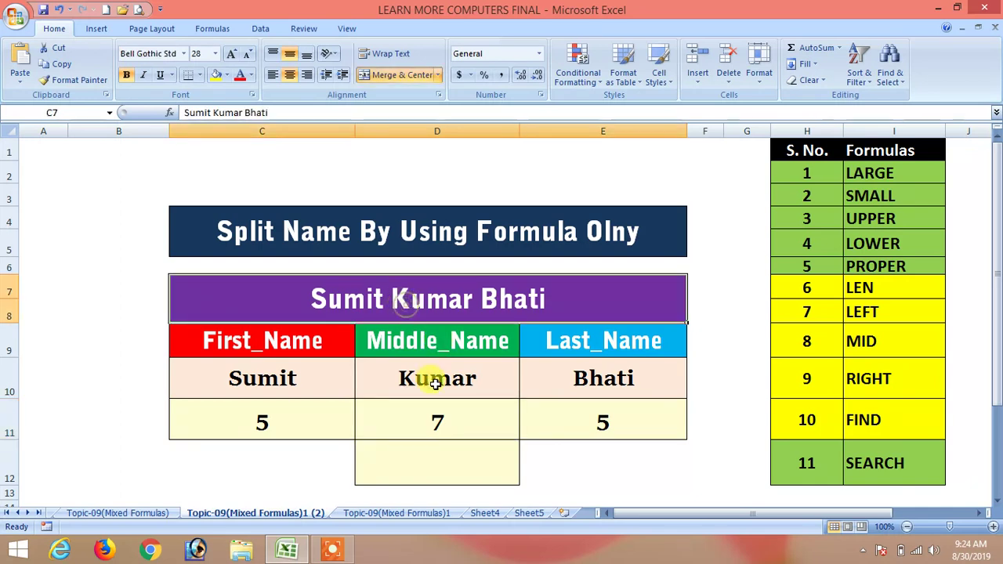
{"action": "left_click", "coordinate": [436, 384]}
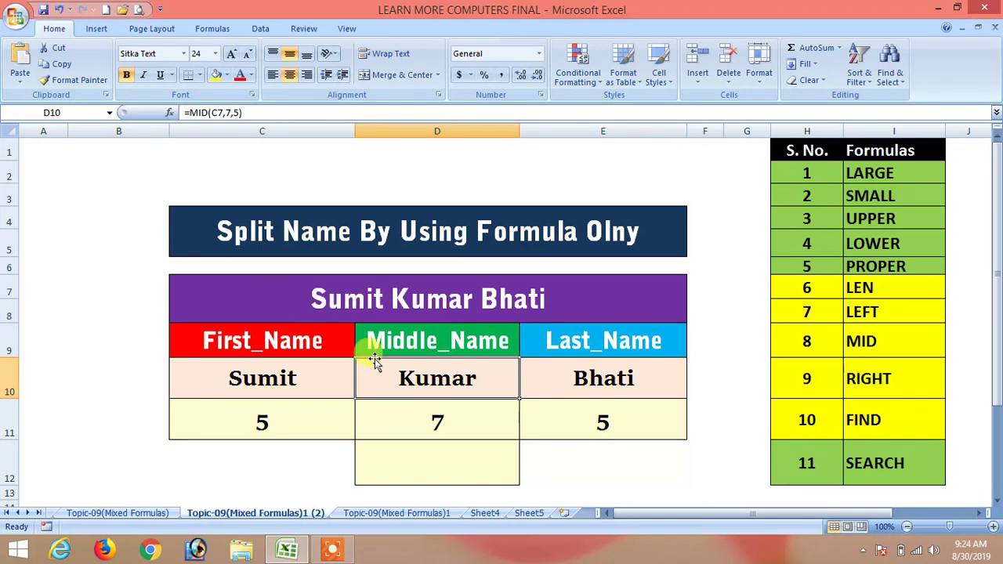
In D12, start a FIND for a space in C7 with a nested FIND as the start position
{"action": "left_click", "coordinate": [412, 456]}
{"action": "type", "text": "=f"}
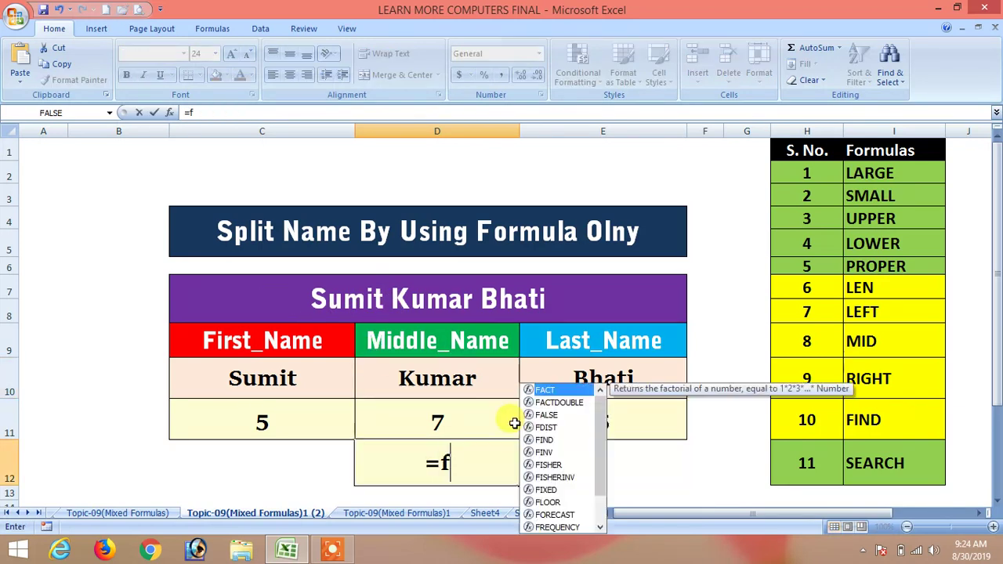
{"action": "type", "text": "ind"}
{"action": "key", "text": "Tab"}
{"action": "type", "text": "\" \","}
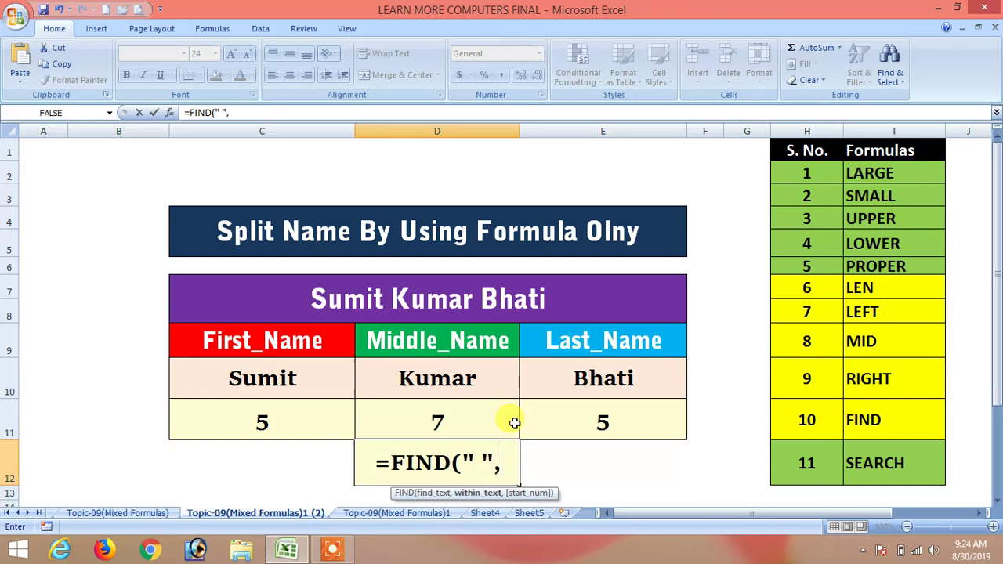
{"action": "left_click", "coordinate": [490, 308]}
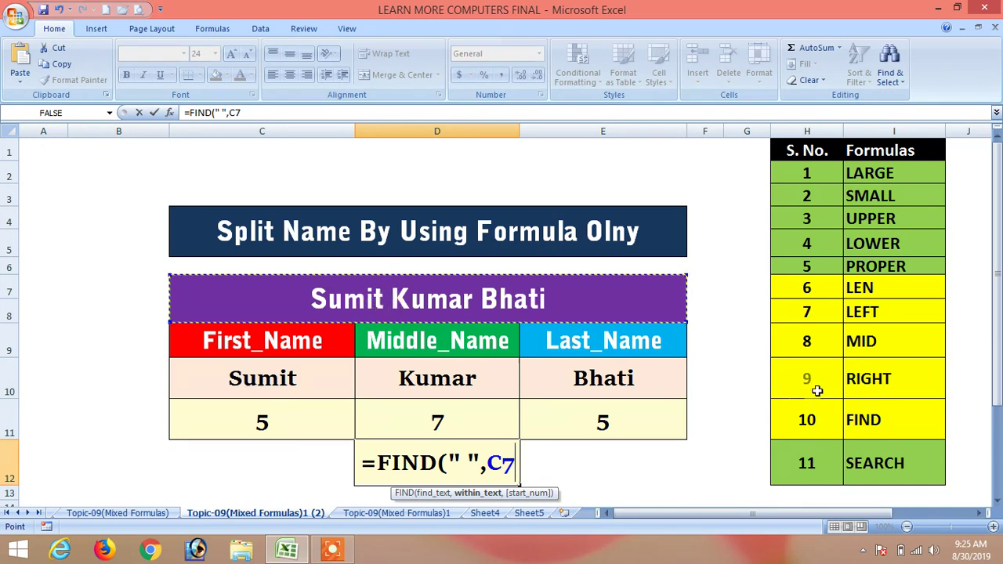
{"action": "type", "text": ","}
{"action": "type", "text": "fid"}
{"action": "key", "text": "BackSpace"}
{"action": "type", "text": "n"}
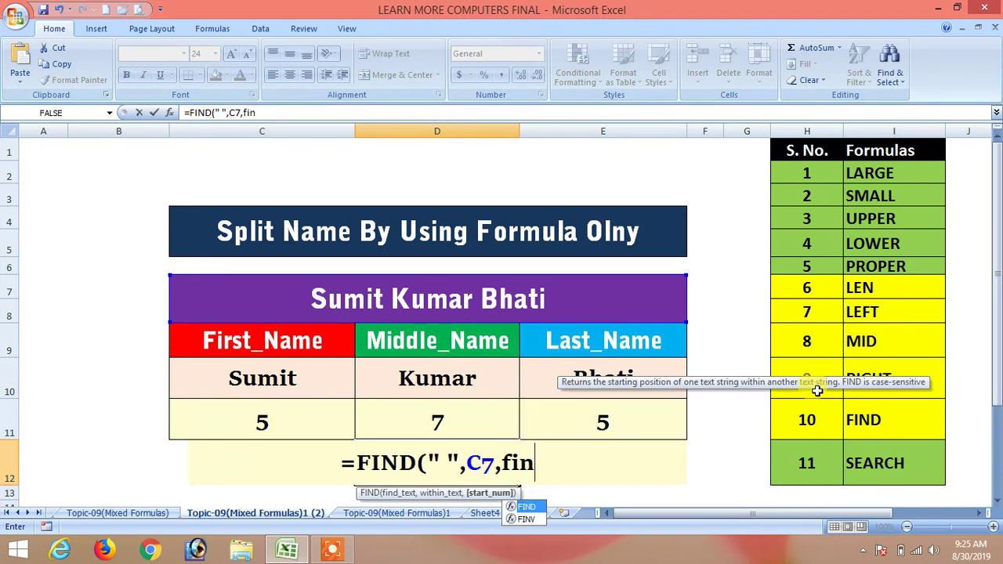
{"action": "key", "text": "Tab"}
Complete D12 as =FIND(" ",C7,FIND(" ",C7)+1) so it returns 12
{"action": "type", "text": "\""}
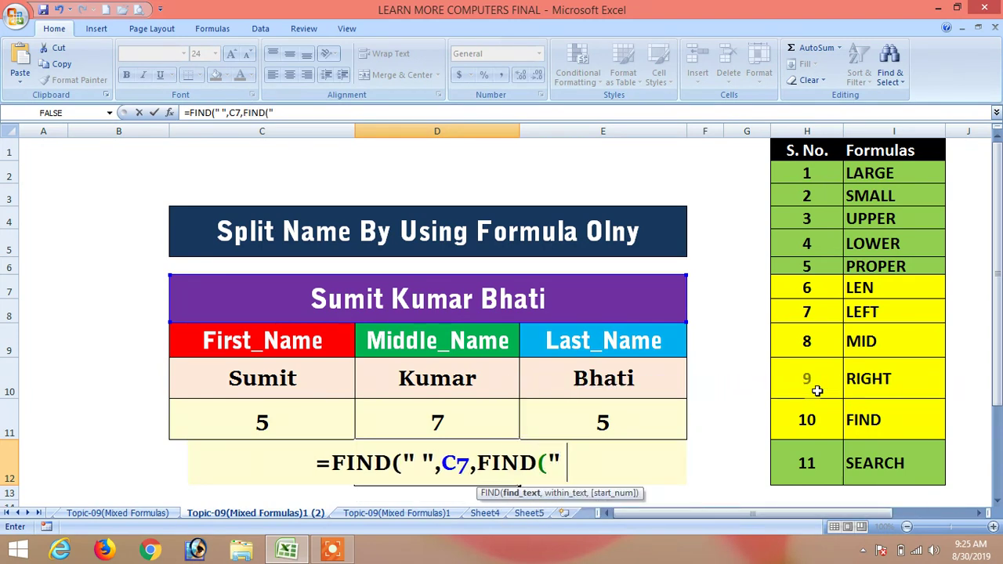
{"action": "type", "text": " \","}
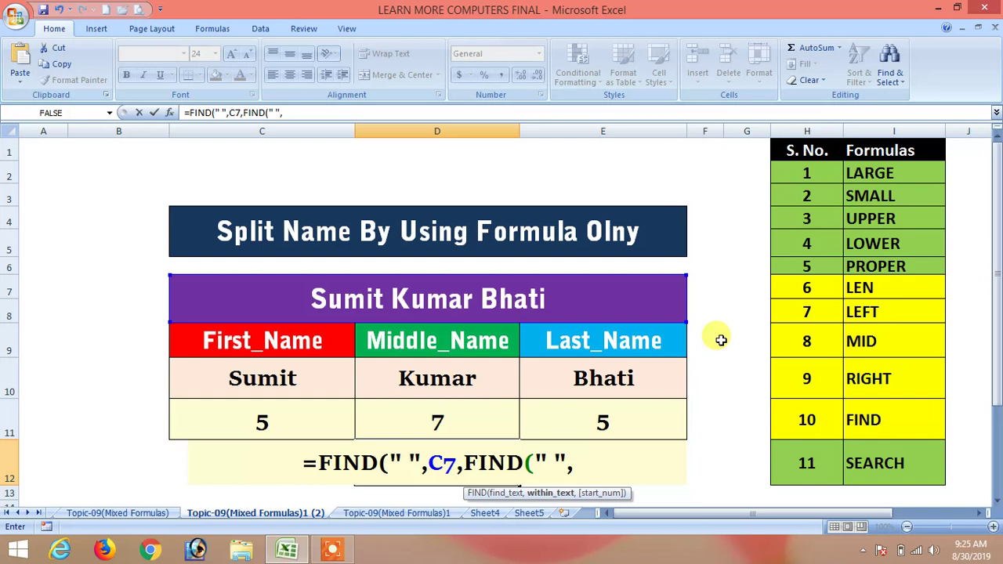
{"action": "left_click", "coordinate": [456, 304]}
{"action": "type", "text": ")"}
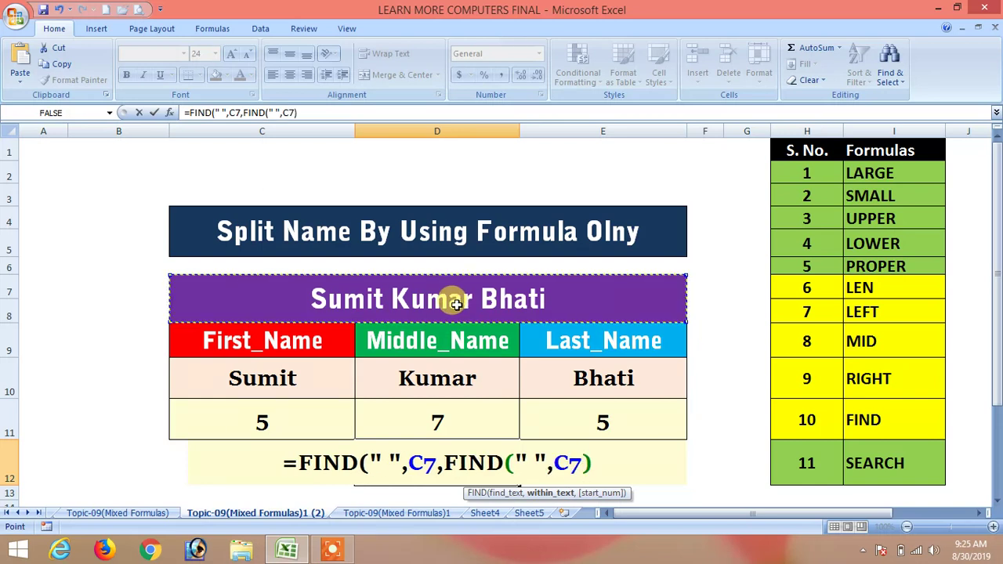
{"action": "key", "text": "Return"}
{"action": "key", "text": "Return"}
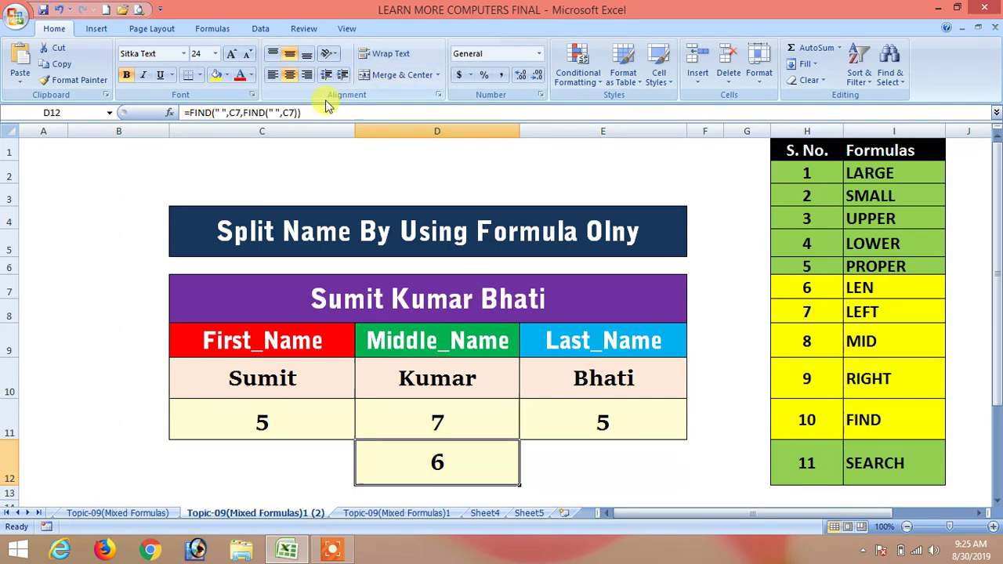
{"action": "left_click", "coordinate": [297, 113]}
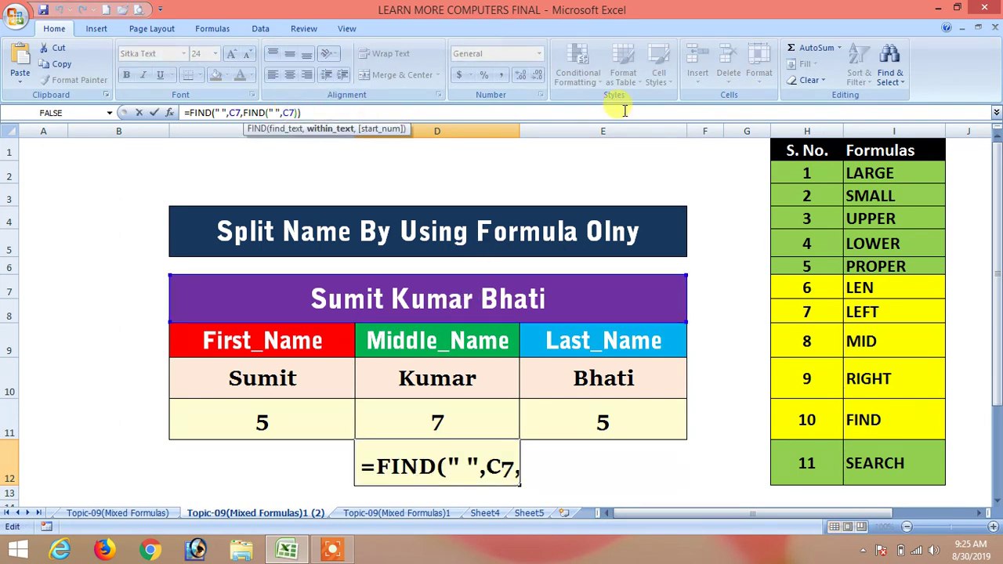
{"action": "type", "text": "+1"}
{"action": "key", "text": "Return"}
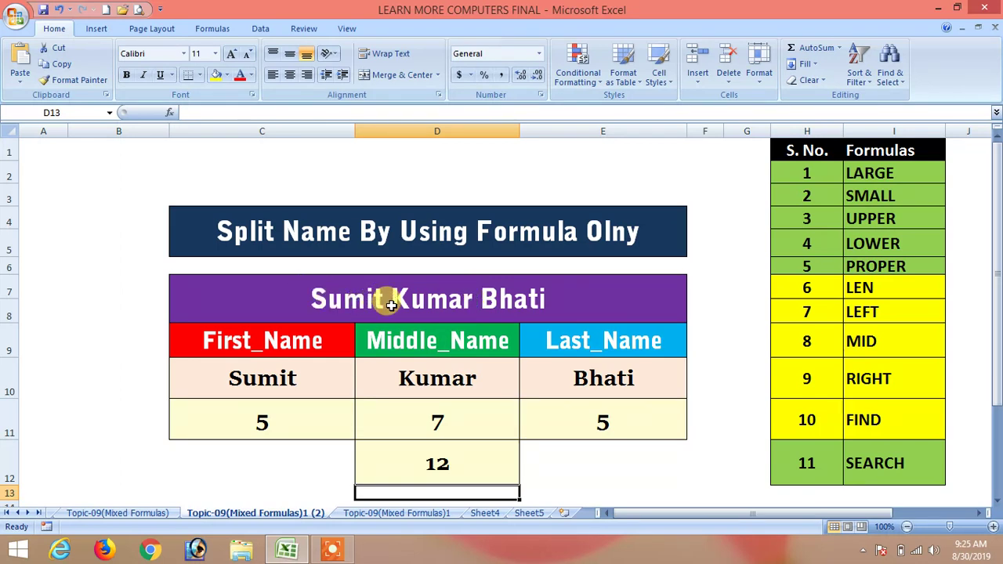
Try subtracting 1 in D12's formula, compare it with D11, then remove the -1 again
{"action": "left_click", "coordinate": [468, 463]}
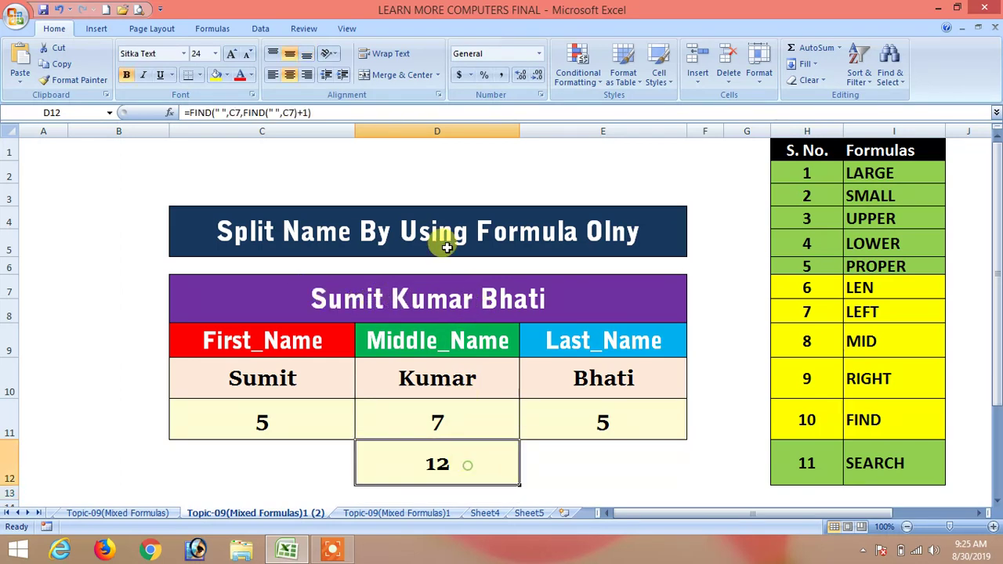
{"action": "left_click", "coordinate": [407, 111]}
{"action": "type", "text": "-1"}
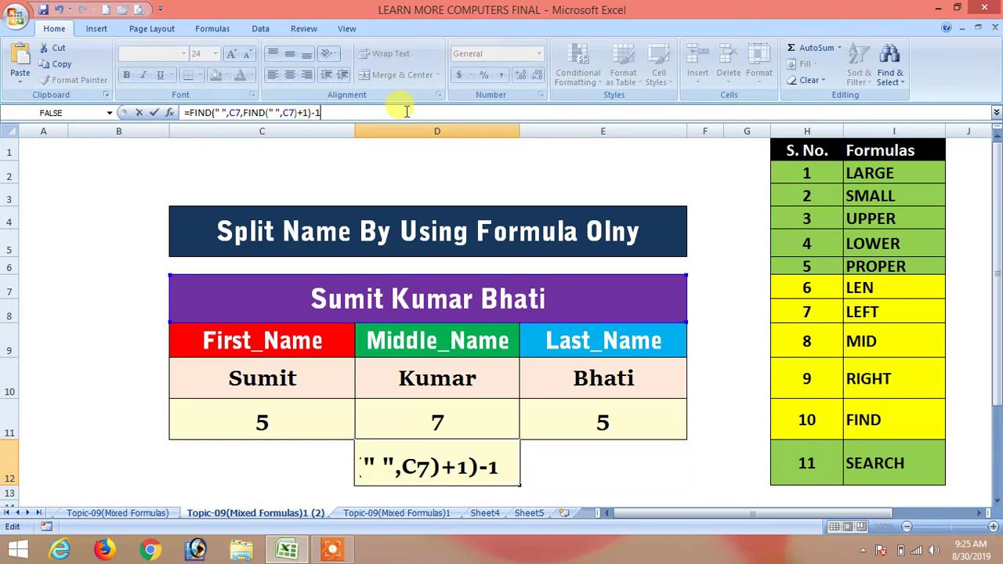
{"action": "key", "text": "Return"}
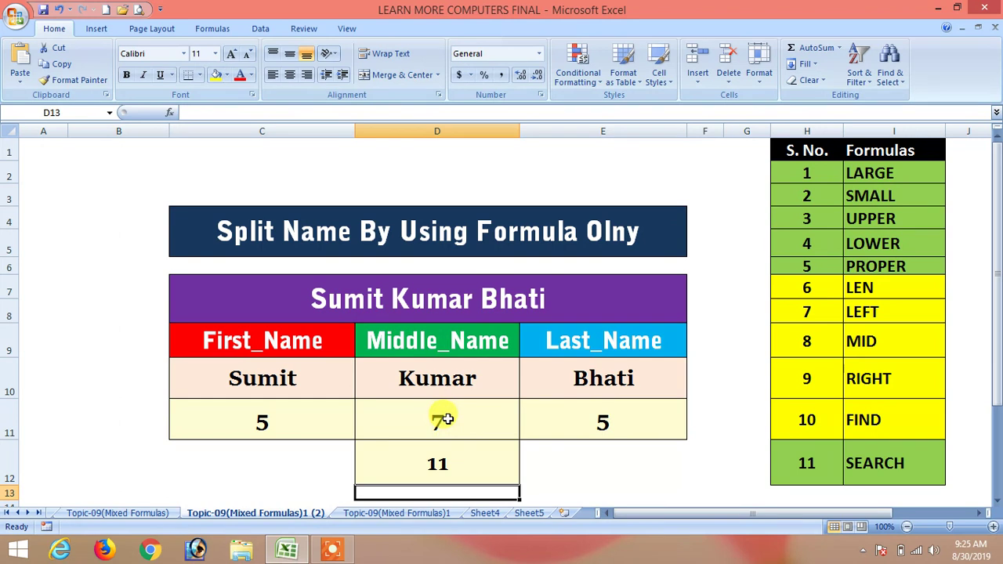
{"action": "left_click", "coordinate": [437, 467]}
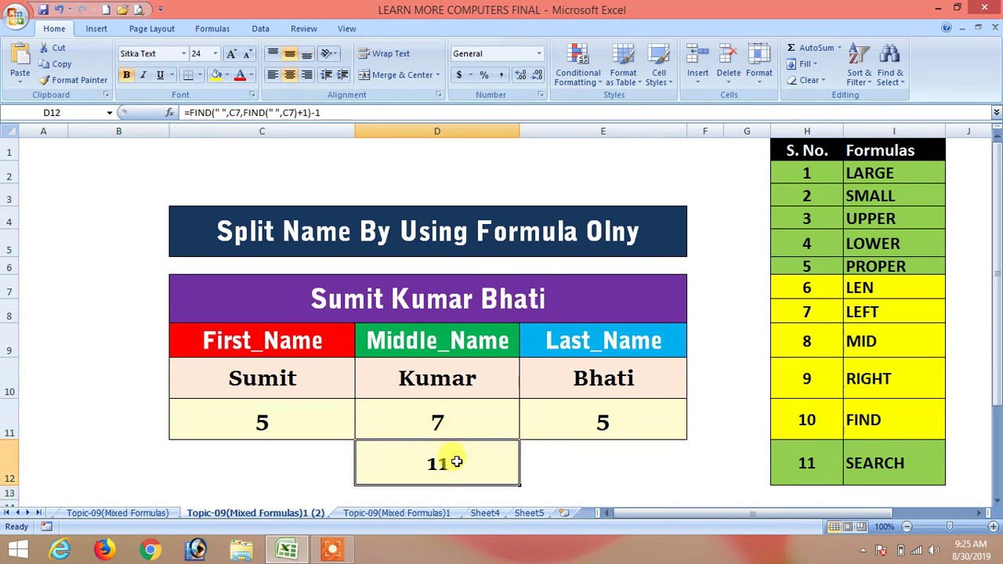
{"action": "left_click", "coordinate": [453, 414]}
{"action": "left_click", "coordinate": [444, 463]}
{"action": "left_click", "coordinate": [344, 113]}
{"action": "key", "text": "BackSpace"}
{"action": "key", "text": "BackSpace"}
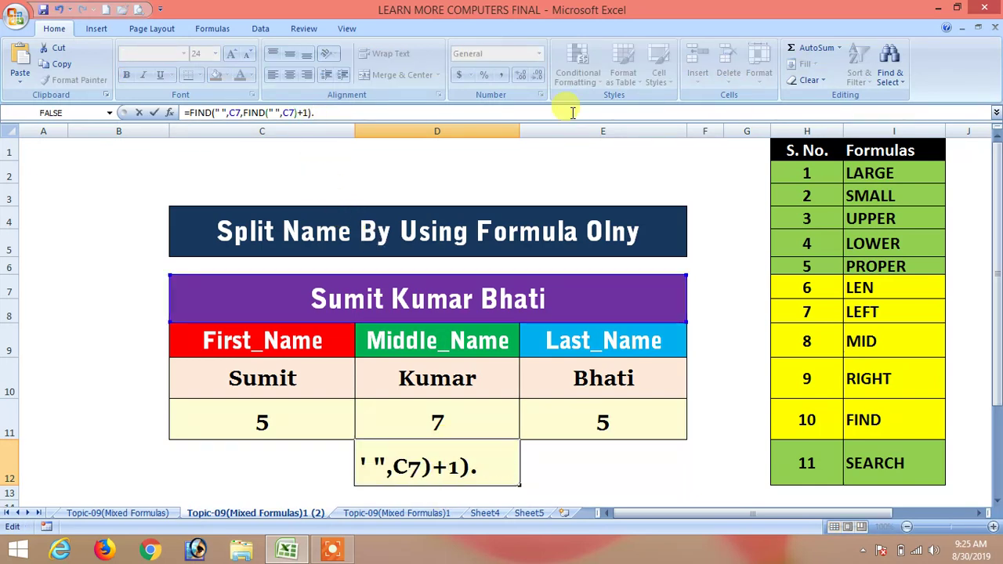
{"action": "key", "text": "Return"}
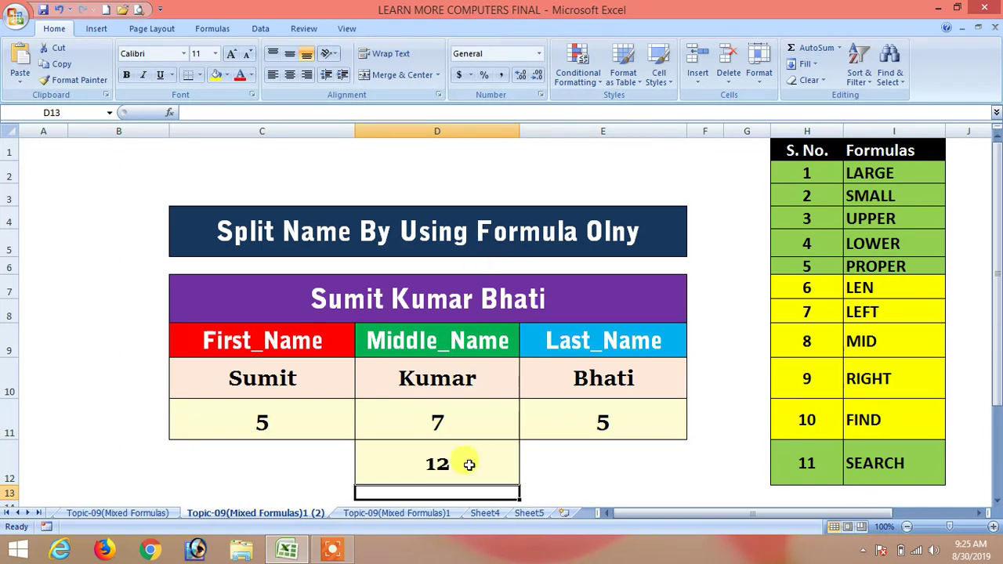
Compare with D10's MID formula and copy D12's second-space FIND formula text
{"action": "left_click", "coordinate": [439, 461]}
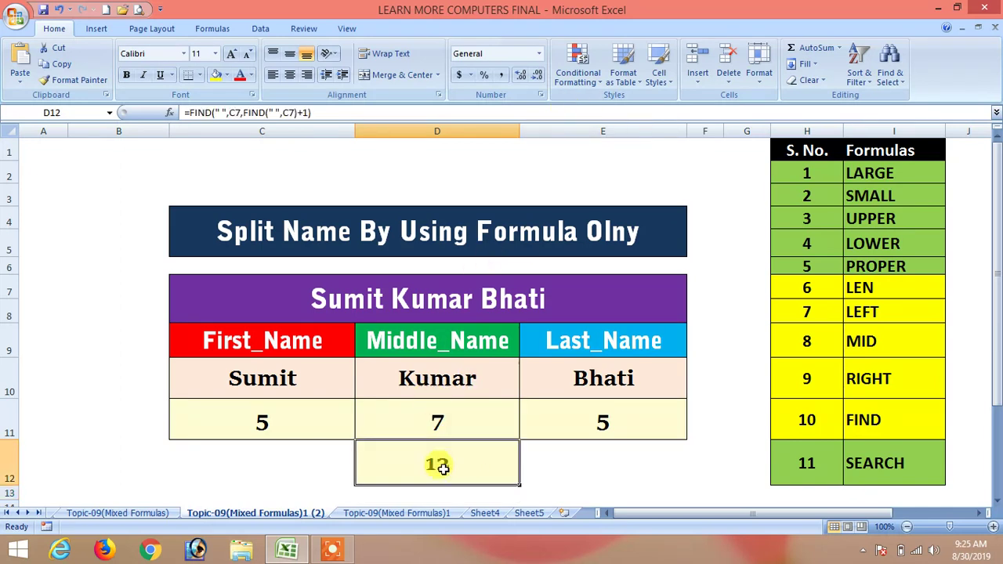
{"action": "left_click", "coordinate": [447, 379]}
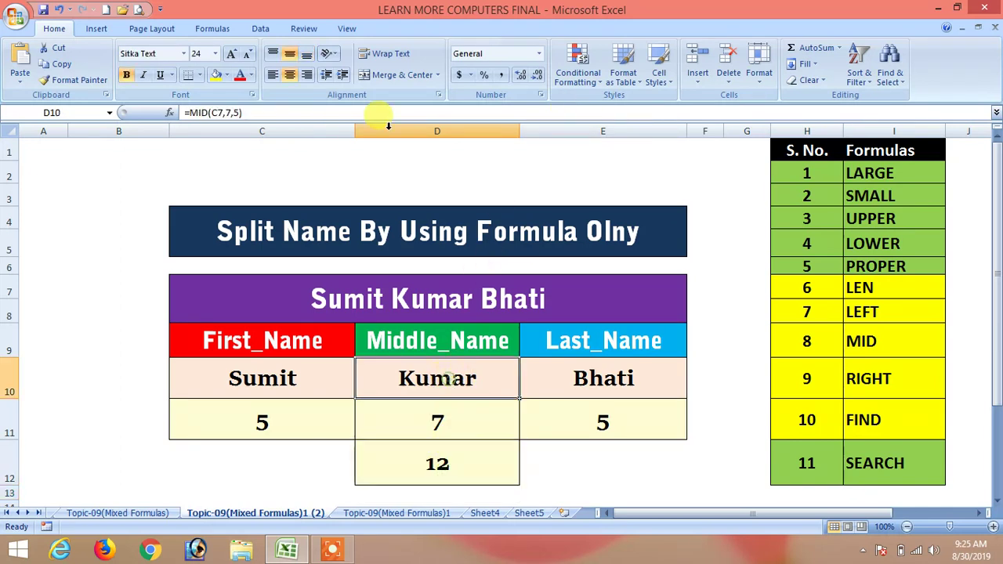
{"action": "left_click", "coordinate": [436, 465]}
{"action": "left_click", "coordinate": [350, 112]}
{"action": "key", "text": "shift+Home"}
{"action": "key", "text": "ctrl+c"}
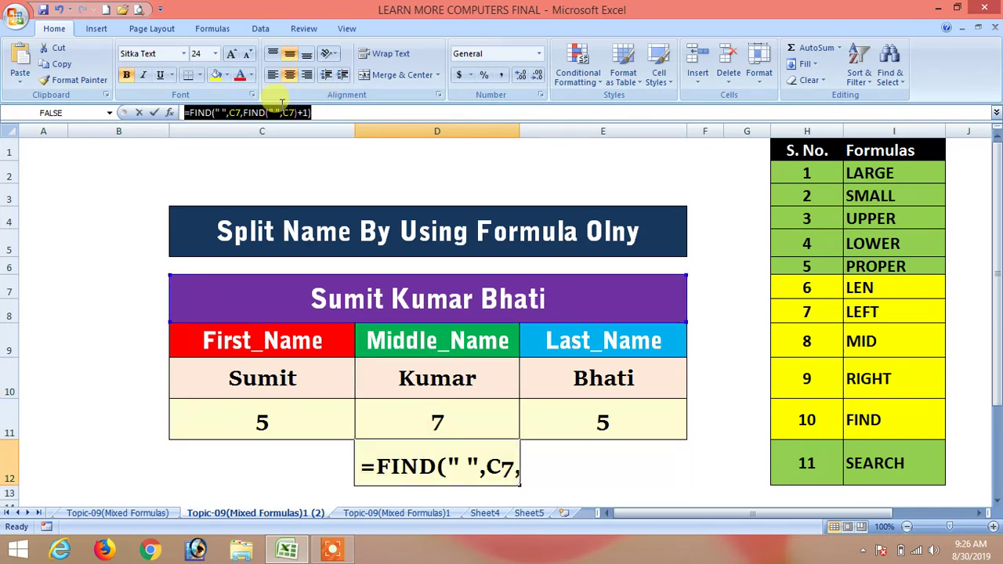
{"action": "key", "text": "Escape"}
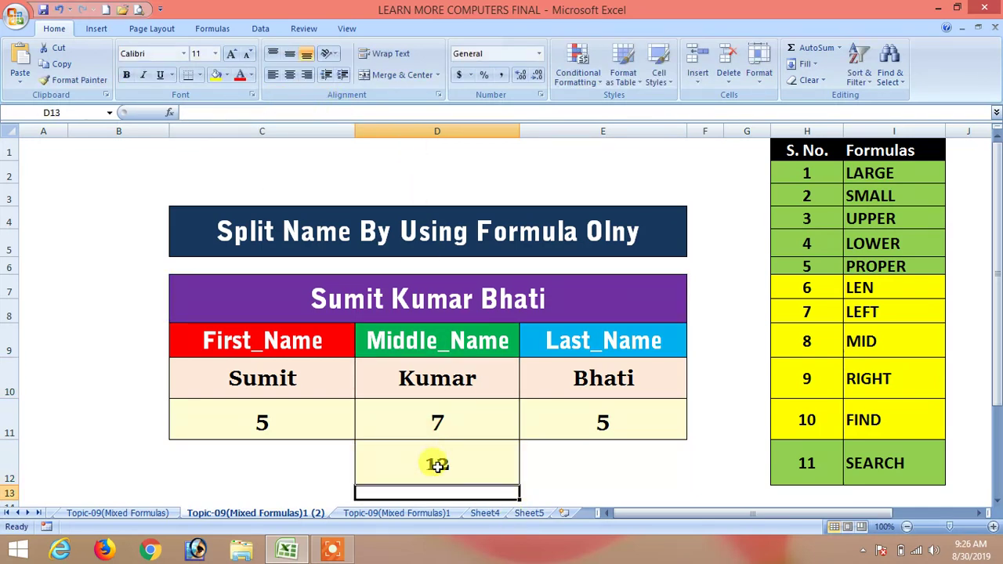
{"action": "left_click_drag", "start_coordinate": [312, 112], "coordinate": [193, 110]}
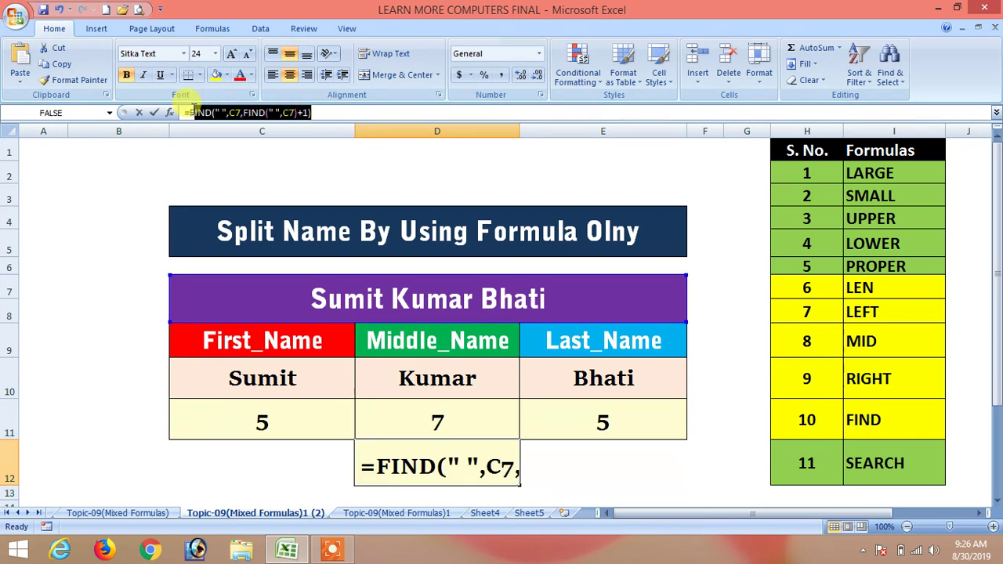
{"action": "key", "text": "Return"}
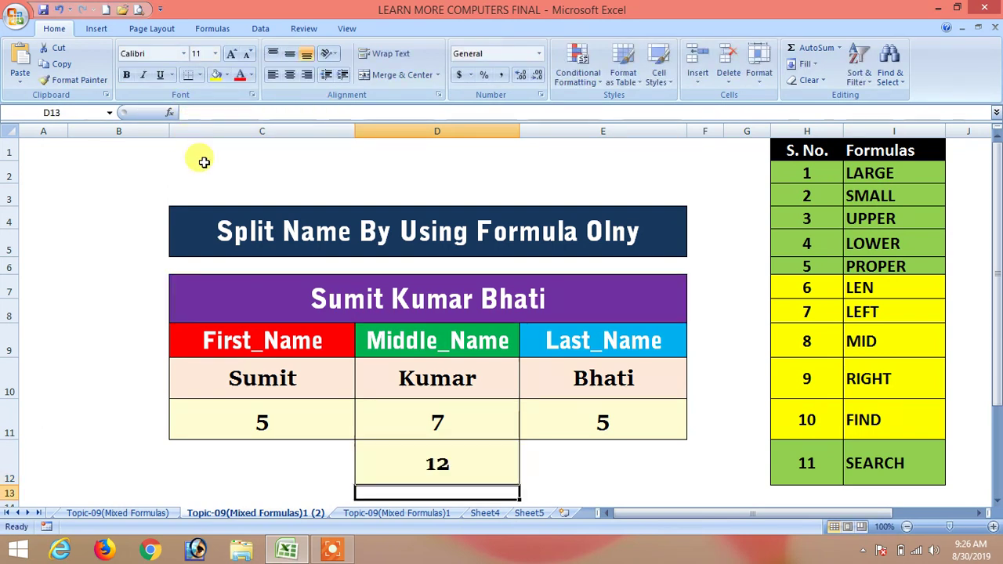
Paste the copied second-space formula followed by a minus into D11's formula, which now shows 7
{"action": "left_click", "coordinate": [434, 424]}
{"action": "left_click", "coordinate": [189, 112]}
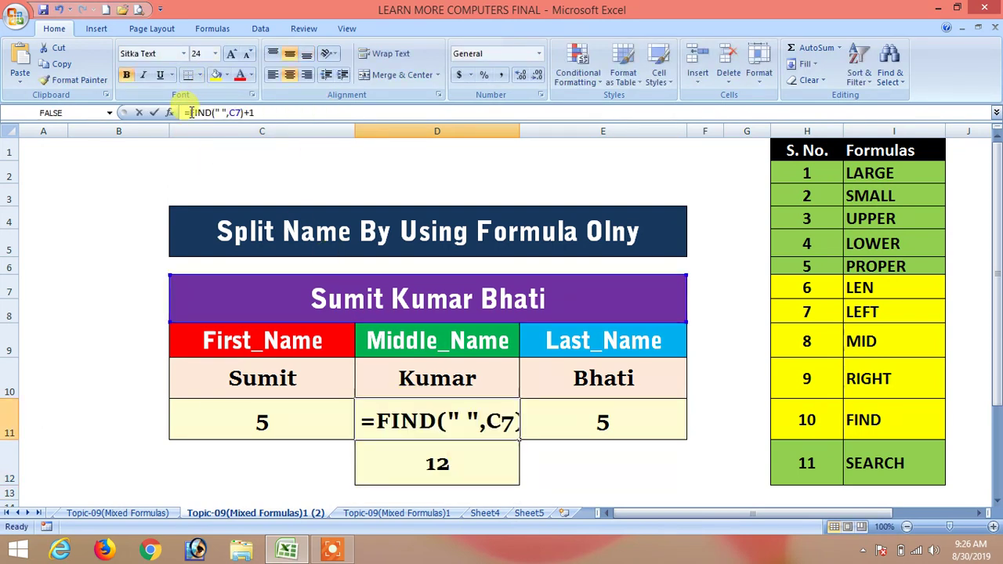
{"action": "key", "text": "ctrl+v"}
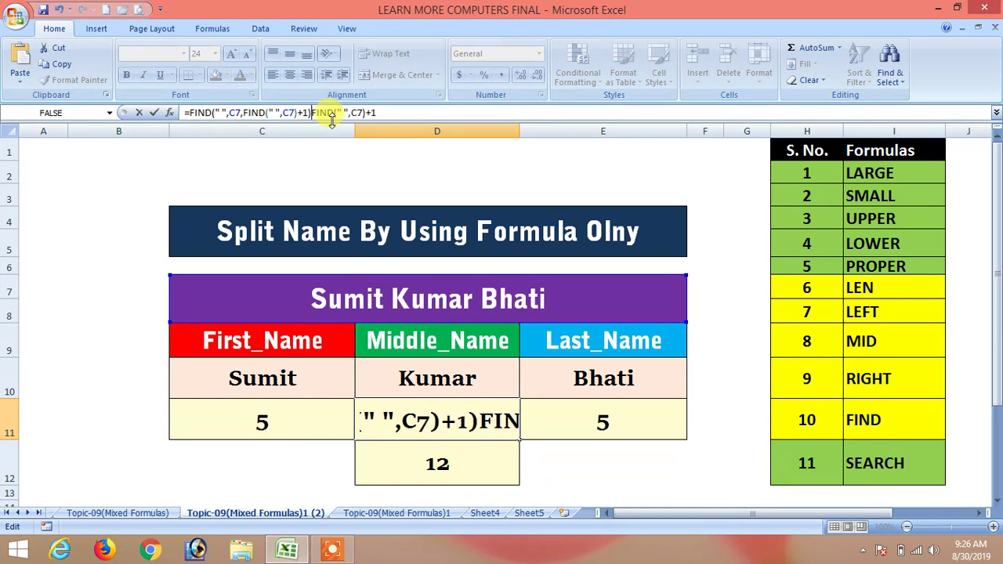
{"action": "type", "text": "-"}
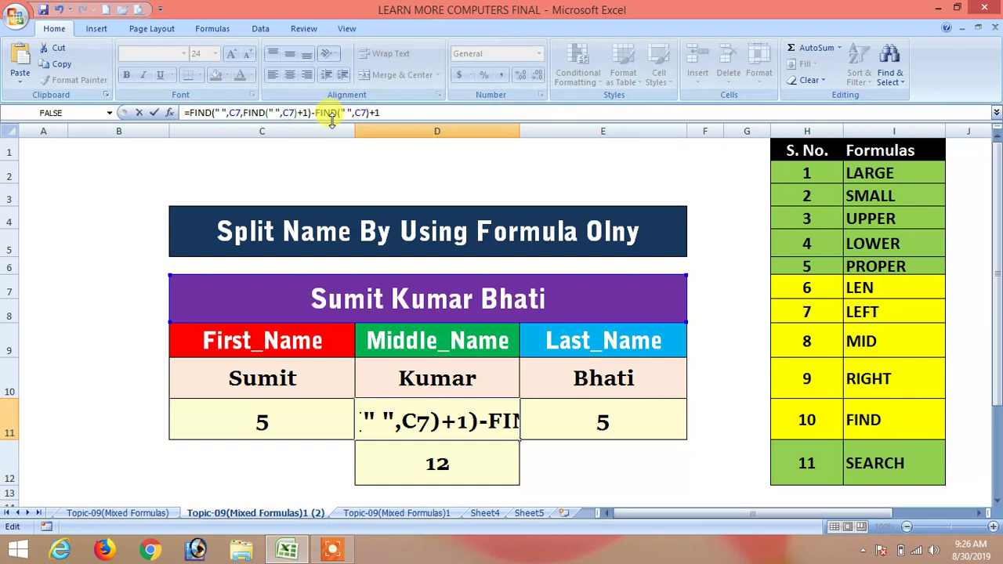
{"action": "key", "text": "Return"}
Review the MID, first-space and second-space formulas and select D11's first-space FIND expression
{"action": "left_click", "coordinate": [406, 419]}
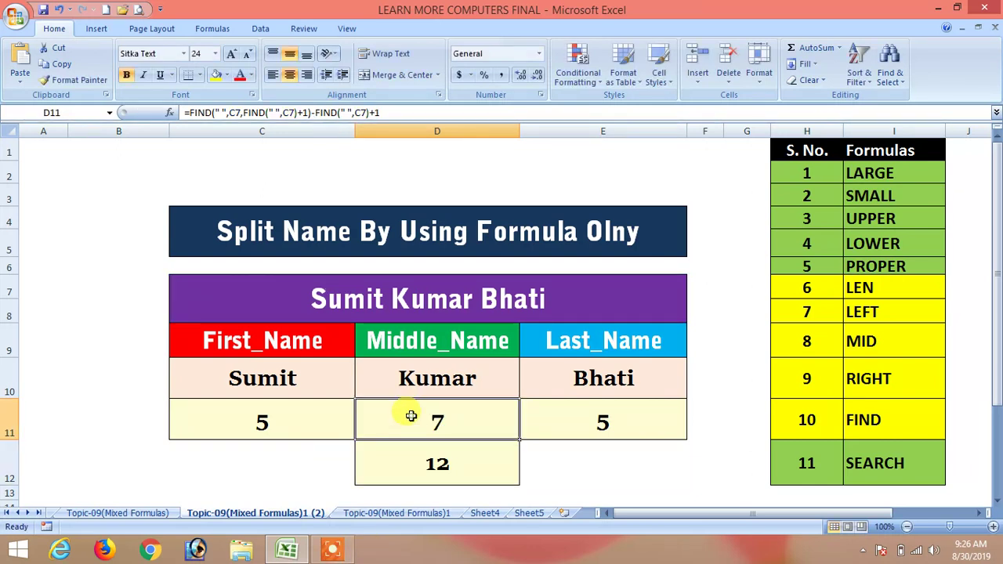
{"action": "left_click", "coordinate": [442, 375]}
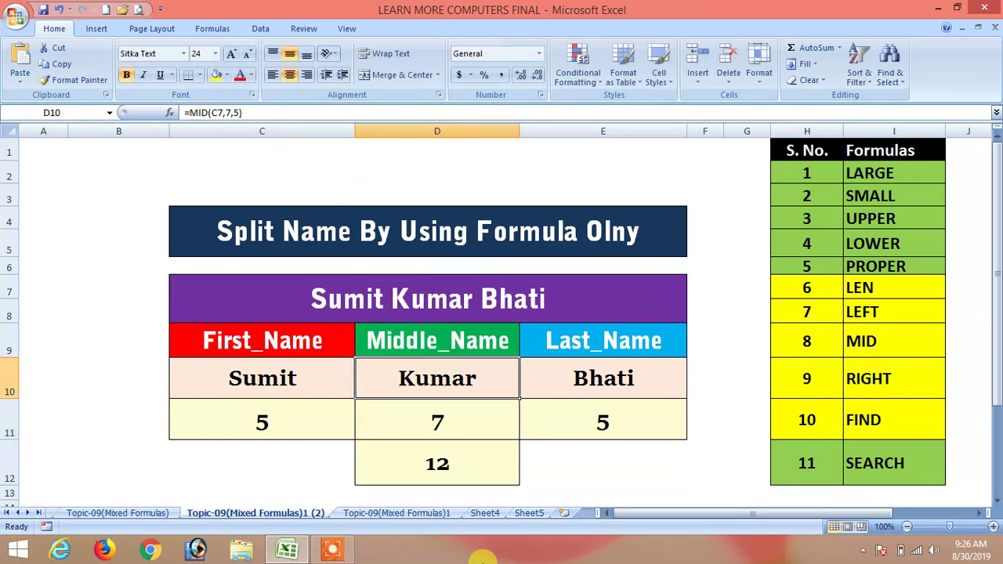
{"action": "left_click", "coordinate": [417, 418]}
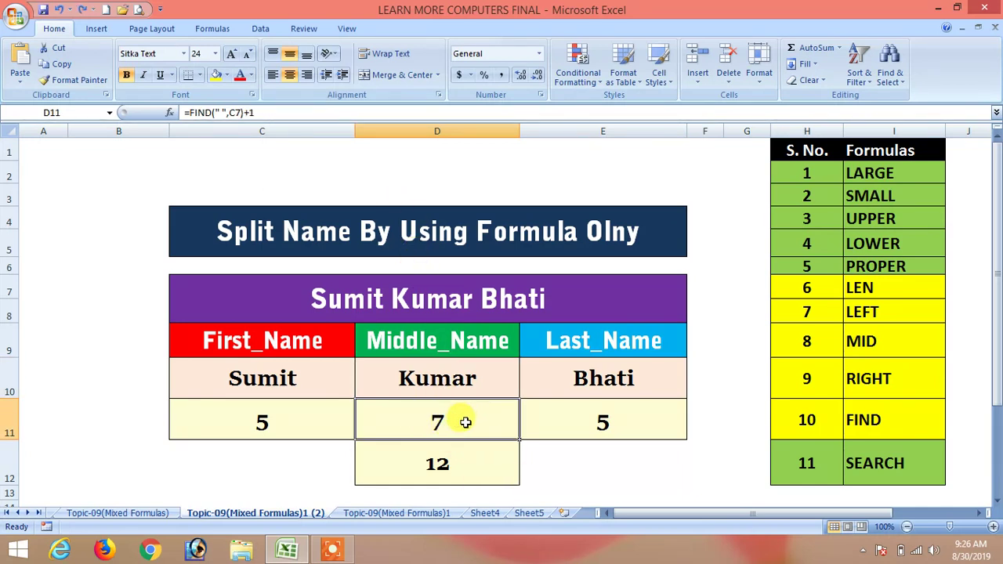
{"action": "left_click", "coordinate": [443, 468]}
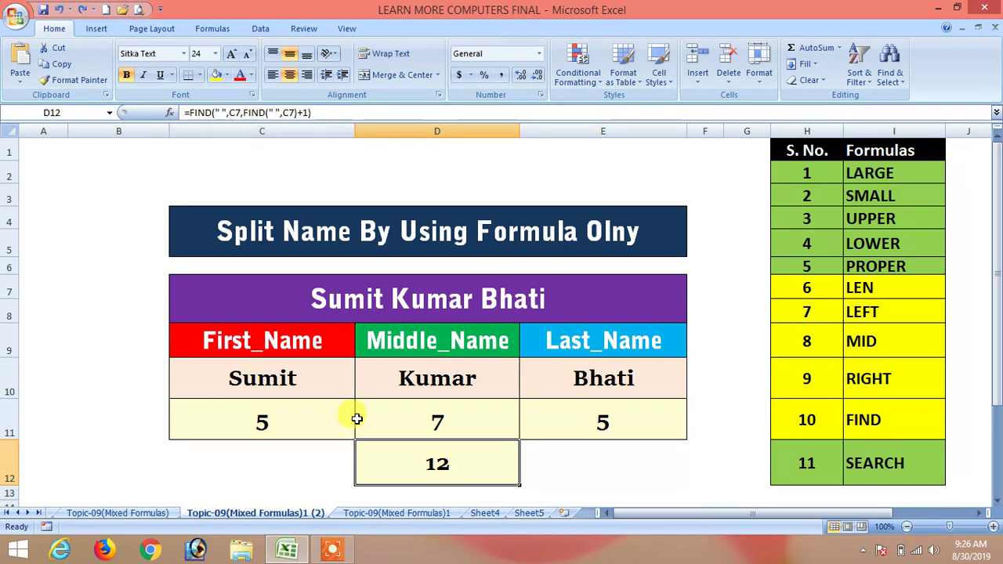
{"action": "left_click", "coordinate": [450, 421]}
{"action": "left_click_drag", "start_coordinate": [271, 112], "coordinate": [187, 112]}
{"action": "key", "text": "ctrl+c"}
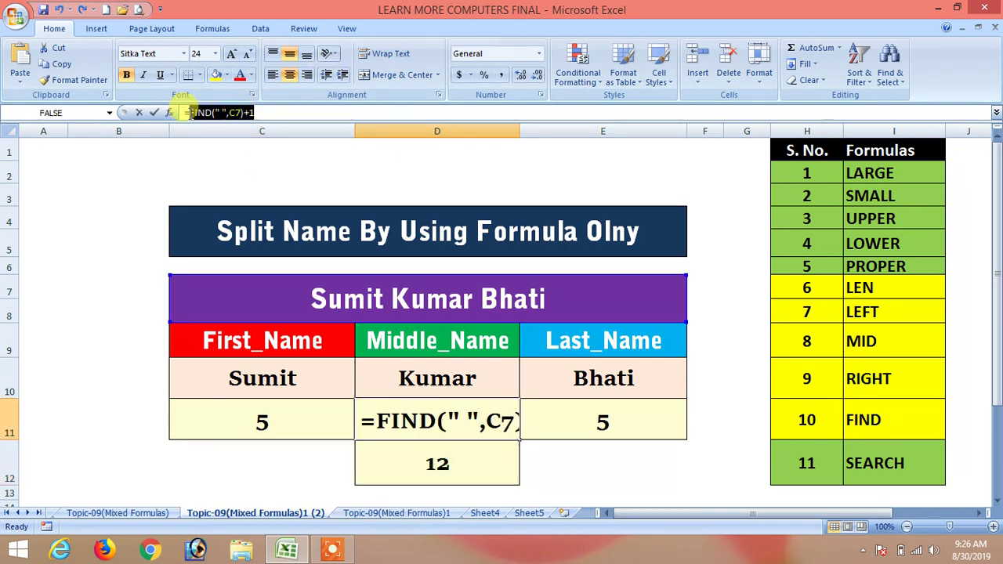
{"action": "key", "text": "Return"}
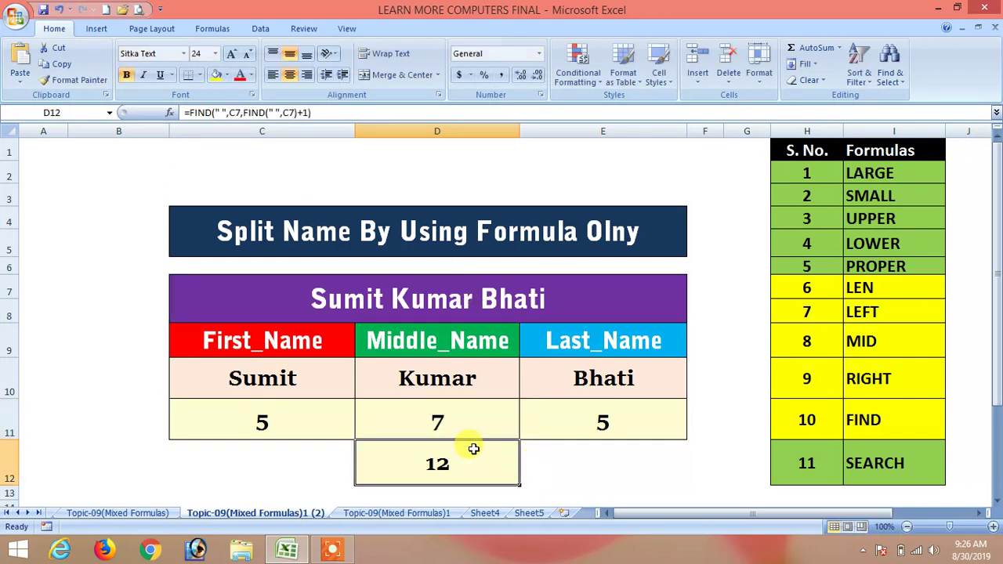
Append -FIND(" ",C7)+1 to D12's second-space formula, which now returns 6
{"action": "left_click", "coordinate": [333, 112]}
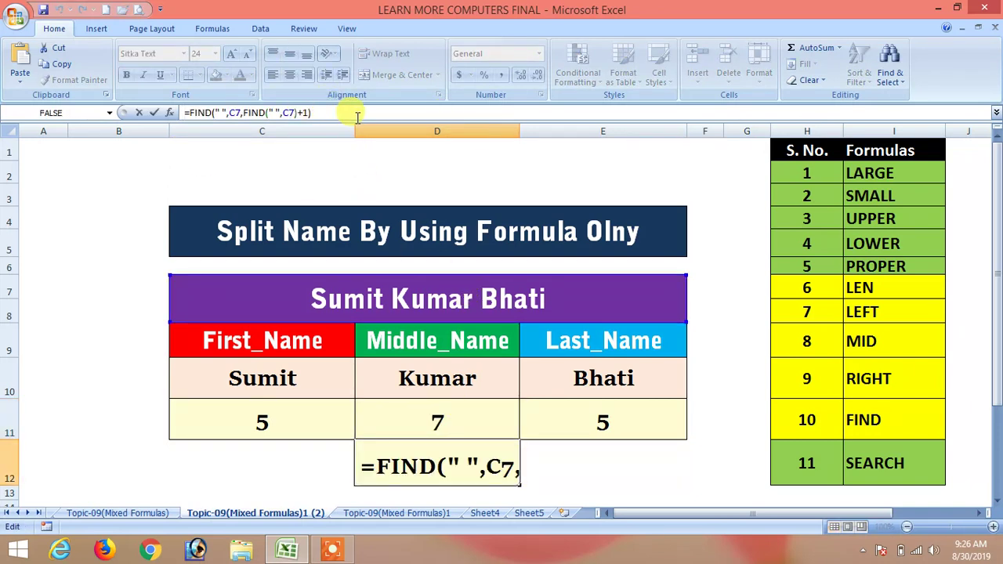
{"action": "type", "text": "-FIND(\" \",C7)+1"}
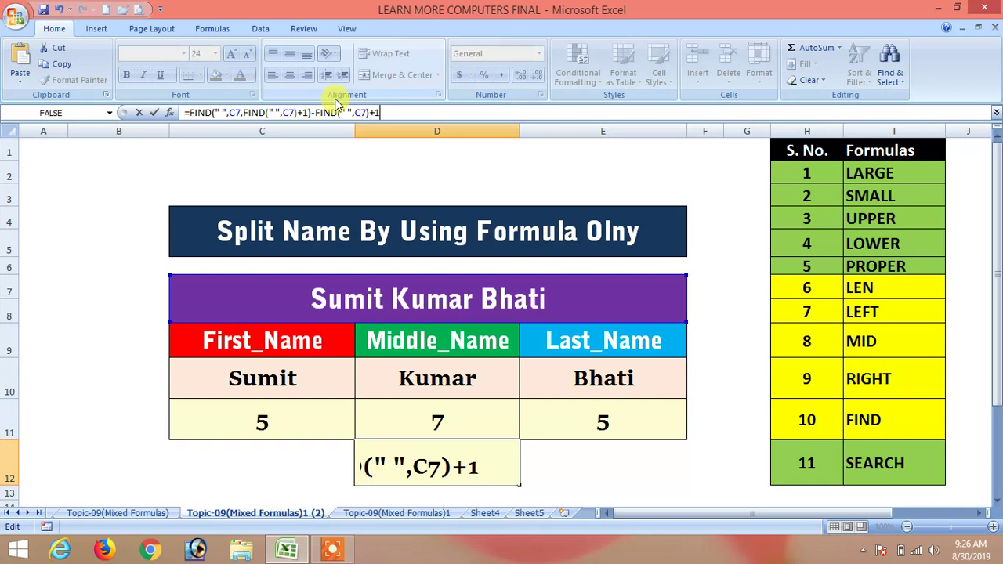
{"action": "key", "text": "ctrl+Return"}
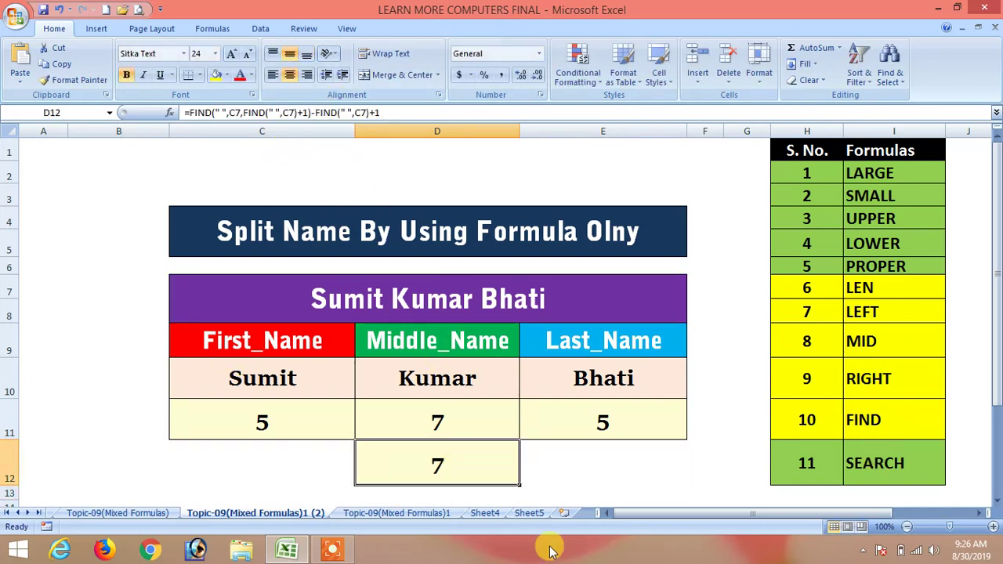
{"action": "left_click", "coordinate": [349, 552]}
Remove the trailing +1 from D12's formula so it returns 5, the middle name's length
{"action": "left_click", "coordinate": [521, 524]}
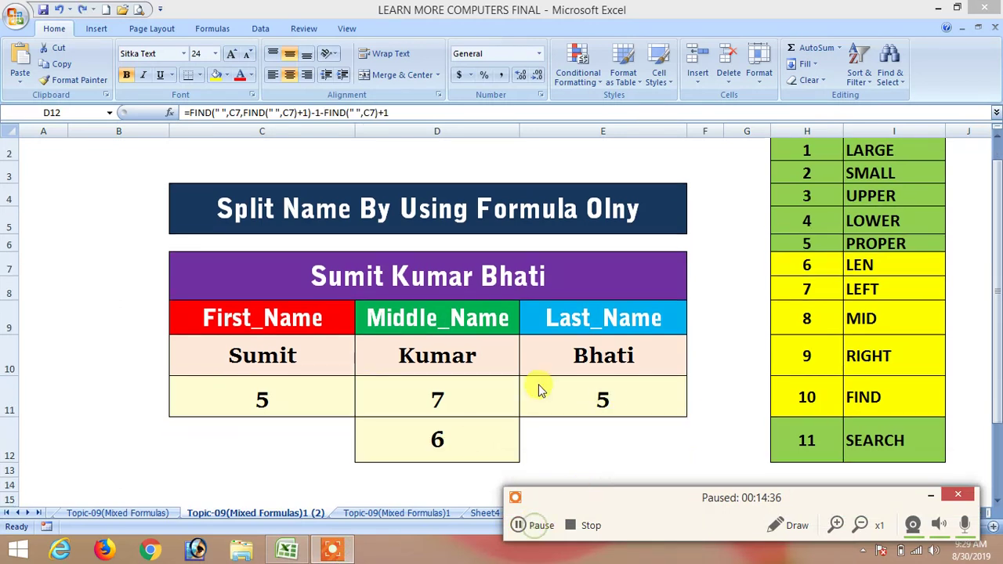
{"action": "left_click", "coordinate": [930, 494]}
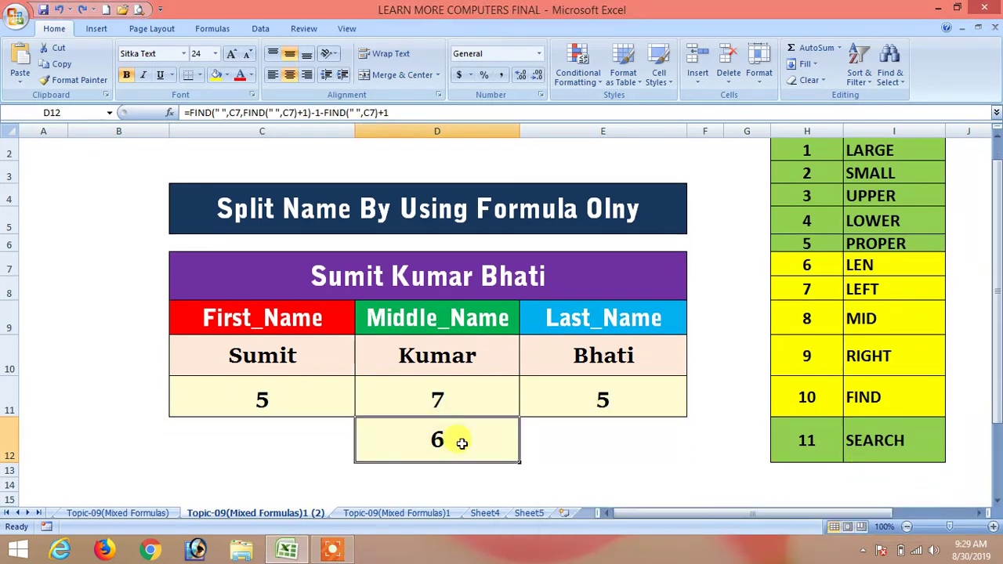
{"action": "left_click", "coordinate": [396, 112]}
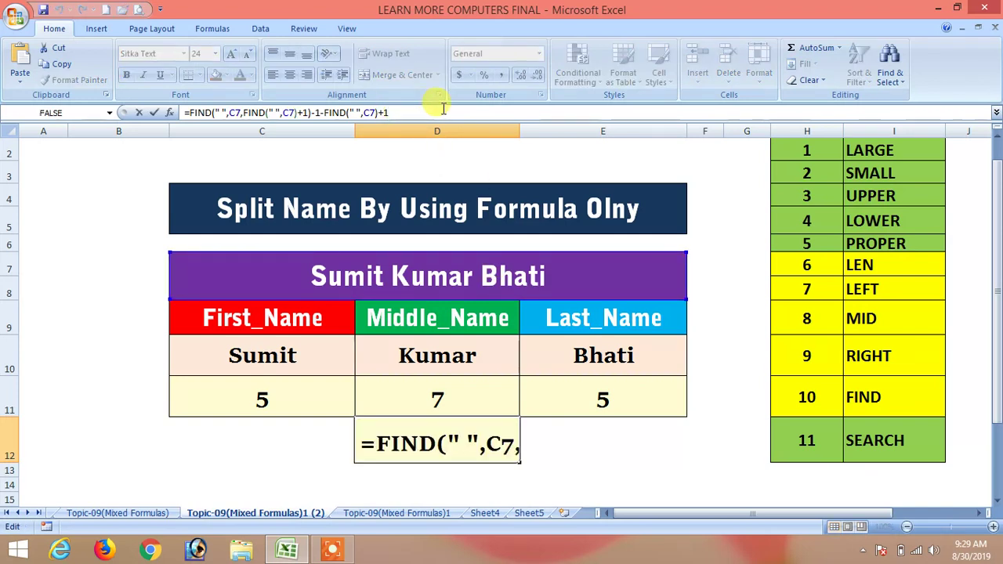
{"action": "key", "text": "BackSpace"}
{"action": "key", "text": "Return"}
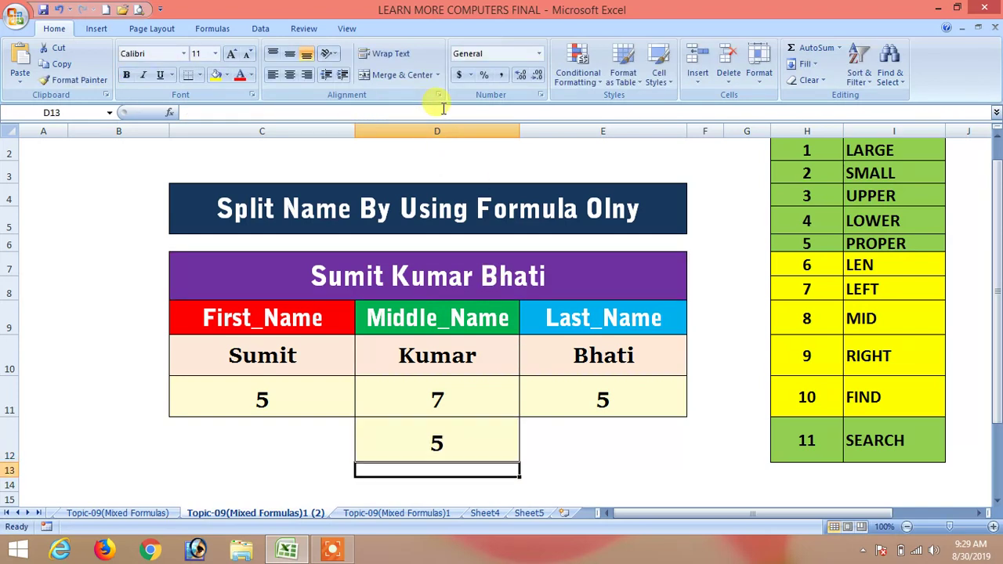
Recheck D12 and D10's MID formula, then copy the FIND expression from D11
{"action": "left_click", "coordinate": [413, 448]}
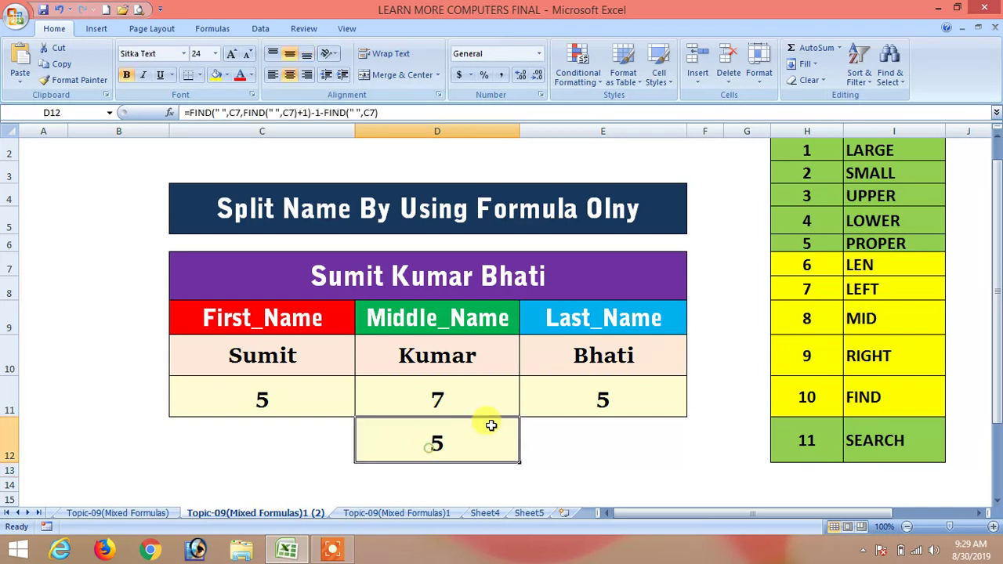
{"action": "left_click", "coordinate": [423, 364]}
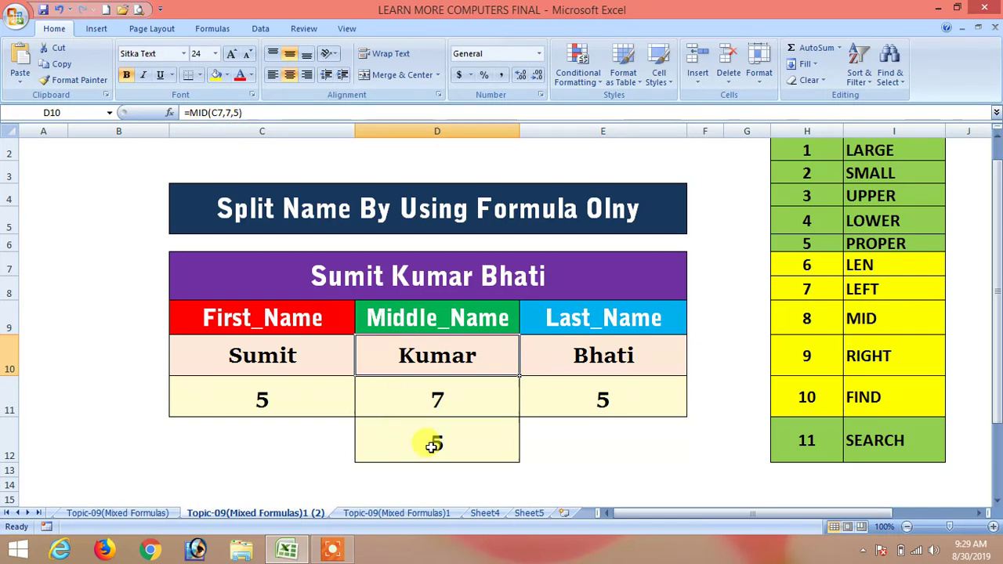
{"action": "left_click", "coordinate": [448, 397]}
{"action": "left_click_drag", "start_coordinate": [267, 112], "coordinate": [207, 110]}
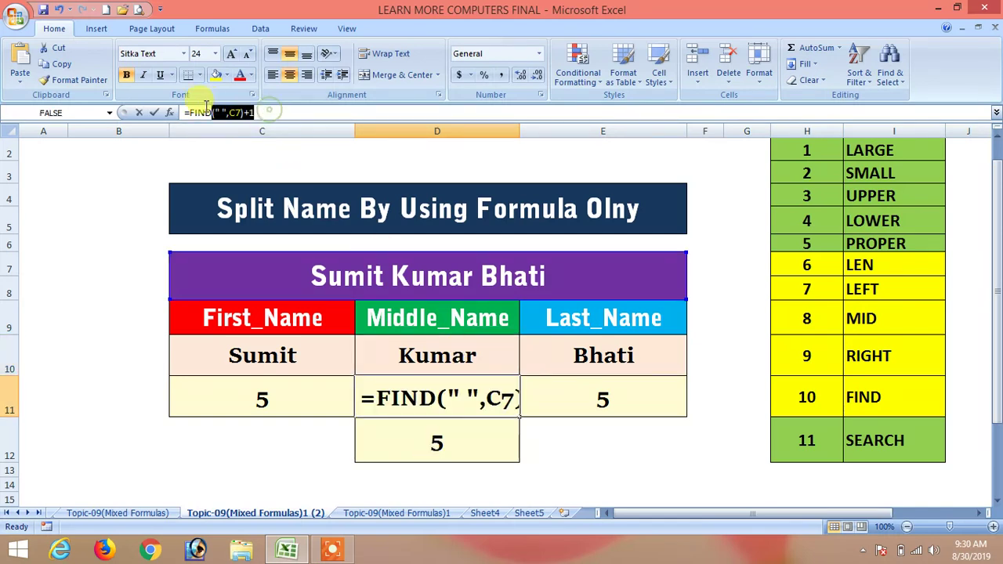
{"action": "key", "text": "Return"}
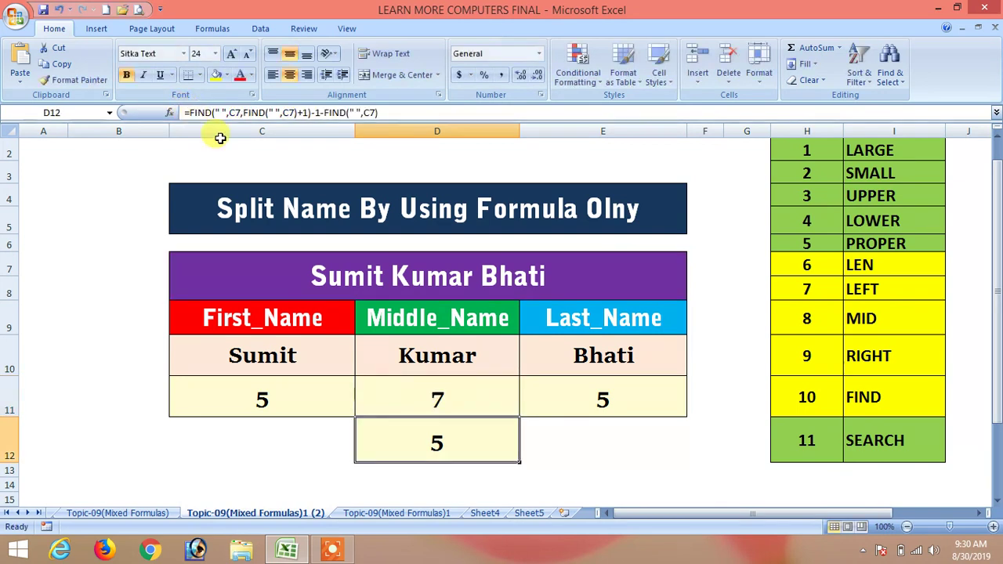
Replace the fixed start position 7 in D10's MID formula with FIND(" ",C7)+1
{"action": "left_click", "coordinate": [458, 360]}
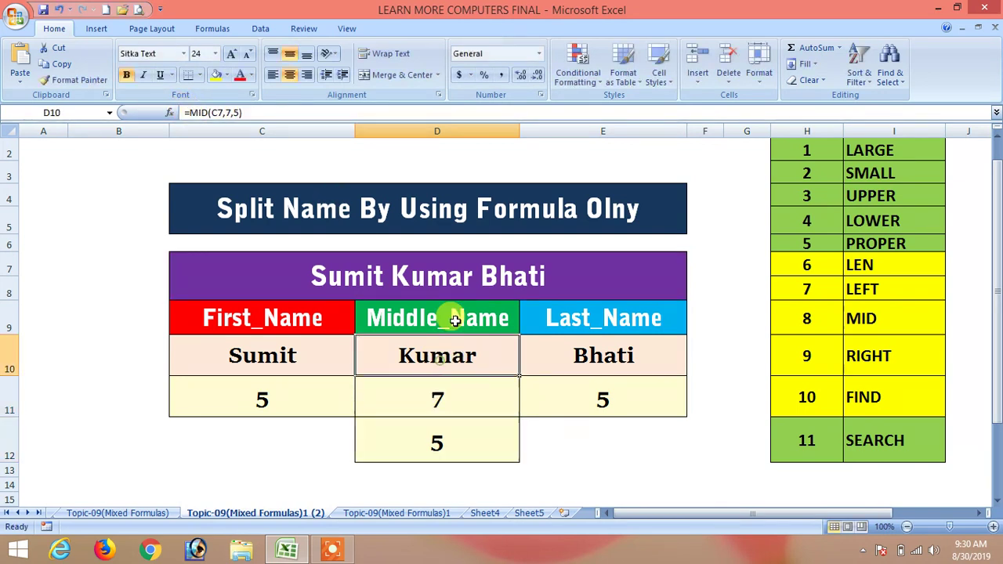
{"action": "double_click", "coordinate": [228, 113]}
{"action": "key", "text": "ctrl+v"}
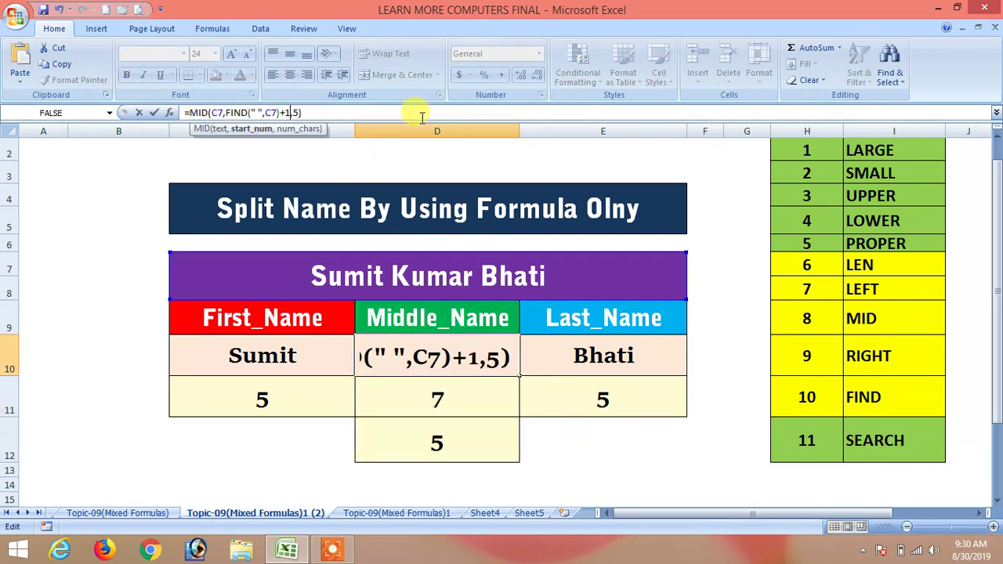
{"action": "key", "text": "Return"}
Replace the fixed length 5 in D10's MID formula with D12's copied length calculation
{"action": "left_click", "coordinate": [473, 444]}
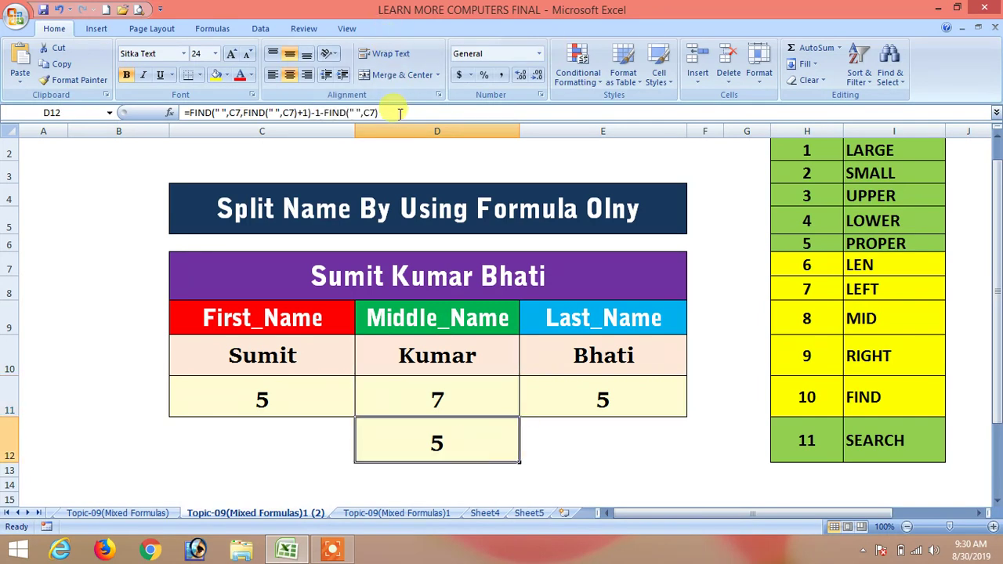
{"action": "left_click_drag", "start_coordinate": [399, 113], "coordinate": [196, 115]}
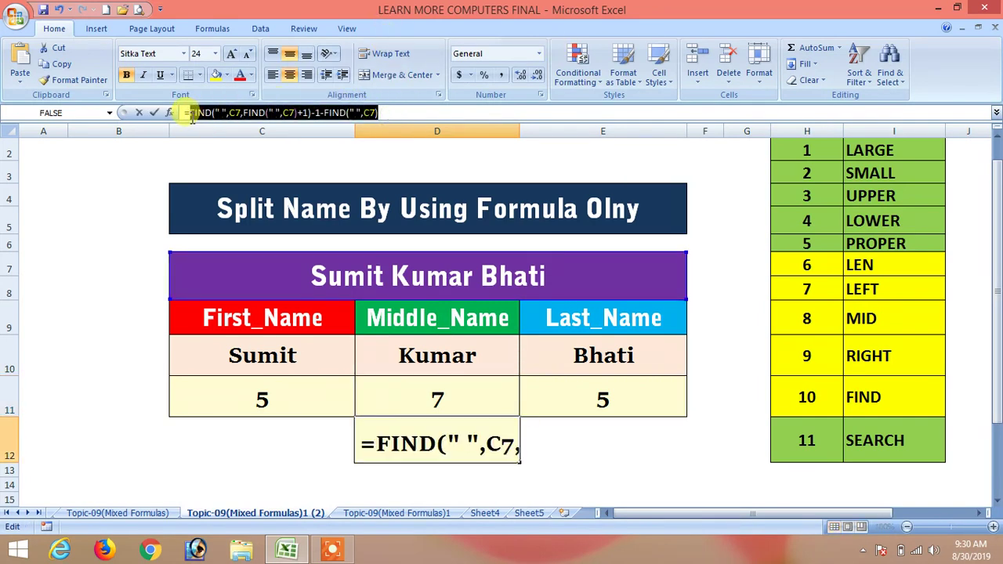
{"action": "key", "text": "Escape"}
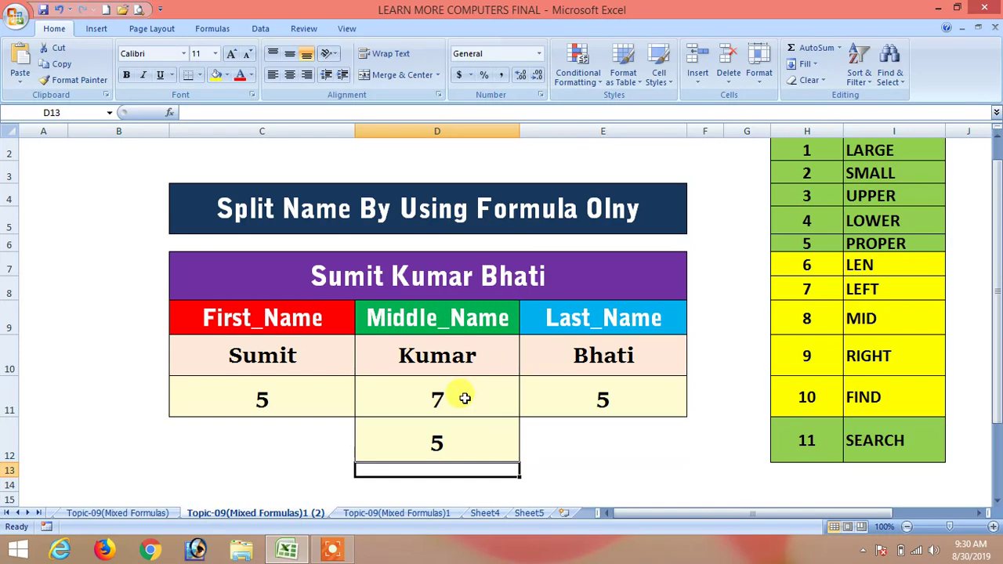
{"action": "left_click", "coordinate": [463, 357]}
{"action": "left_click", "coordinate": [321, 112]}
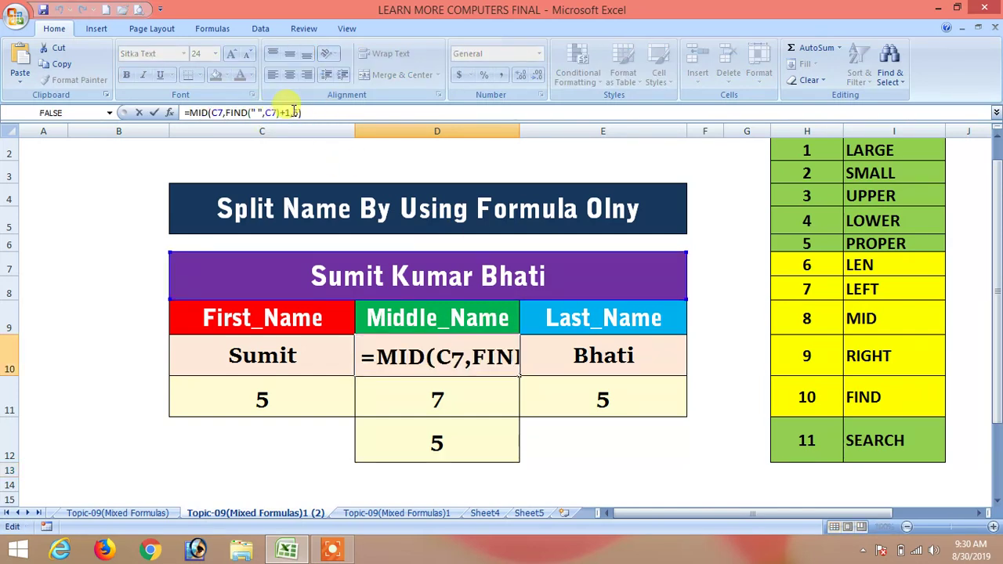
{"action": "key", "text": "BackSpace"}
{"action": "type", "text": "FIND(\" \",C7,FIND(\" \",C7)+1)-1-FIND(\" \",C7)"}
{"action": "key", "text": "Return"}
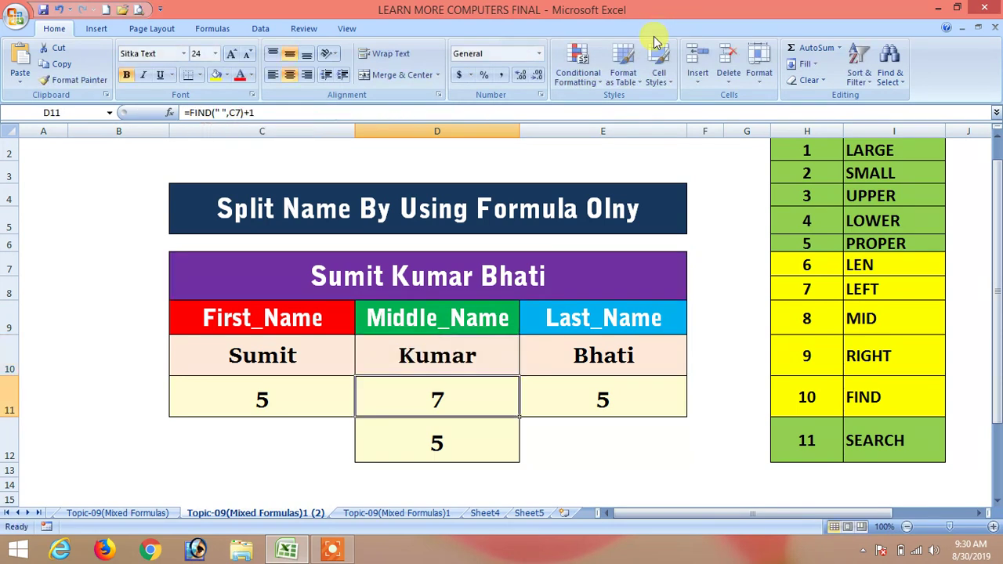
{"action": "left_click", "coordinate": [348, 273]}
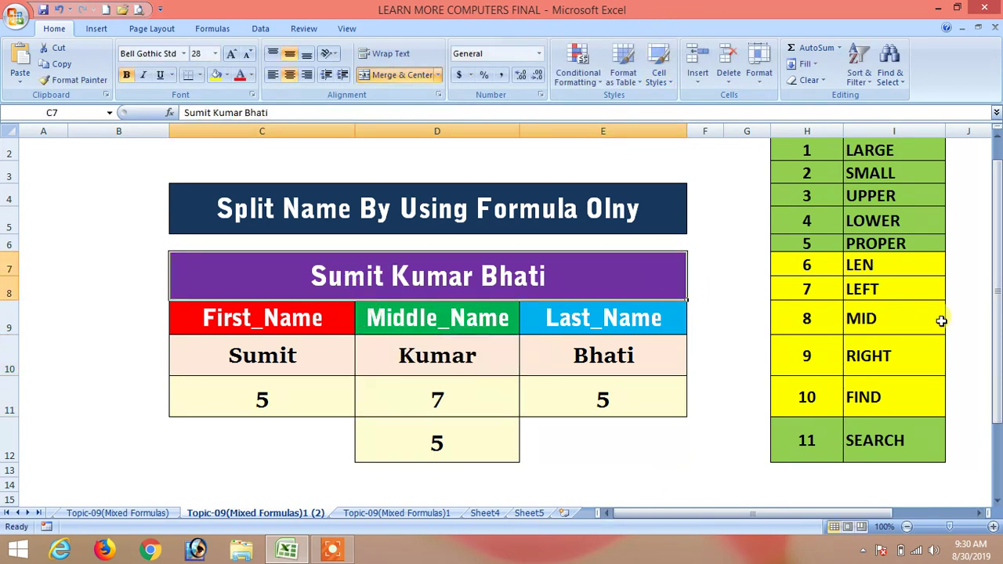
{"action": "type", "text": "Amit Kumar Mittle"}
{"action": "key", "text": "Return"}
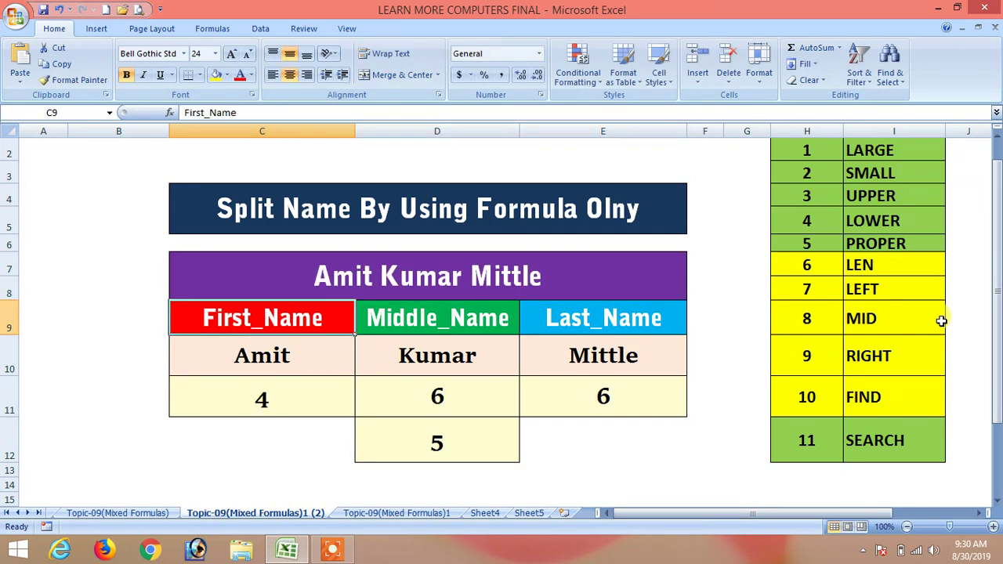
{"action": "key", "text": "Up"}
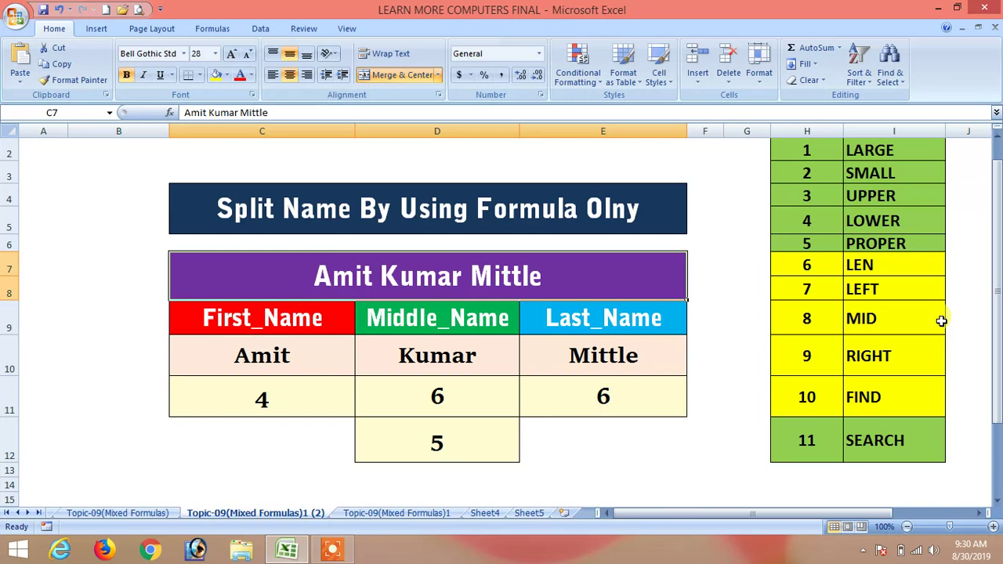
{"action": "type", "text": "Dr. Su"}
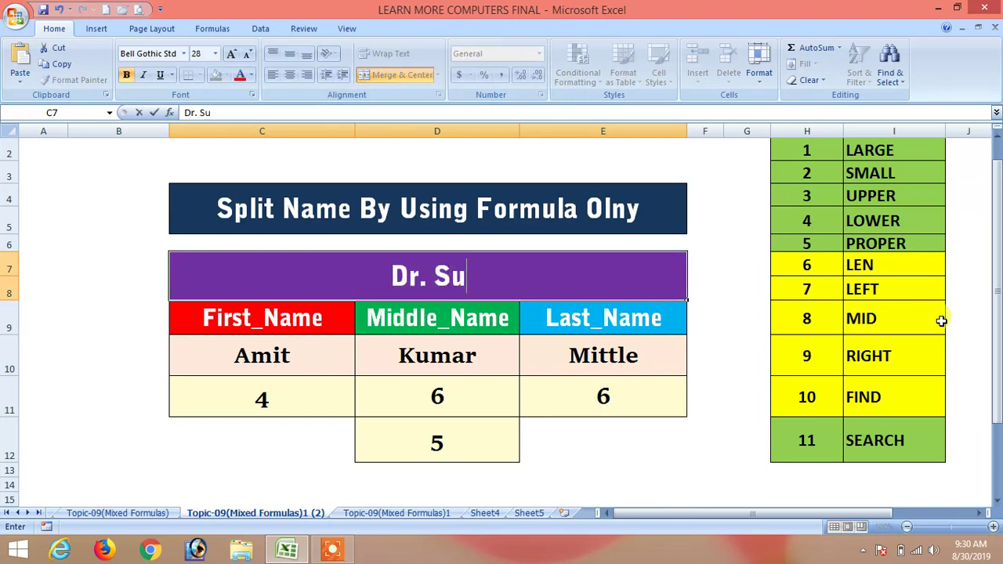
{"action": "type", "text": "besh Arora"}
{"action": "key", "text": "Return"}
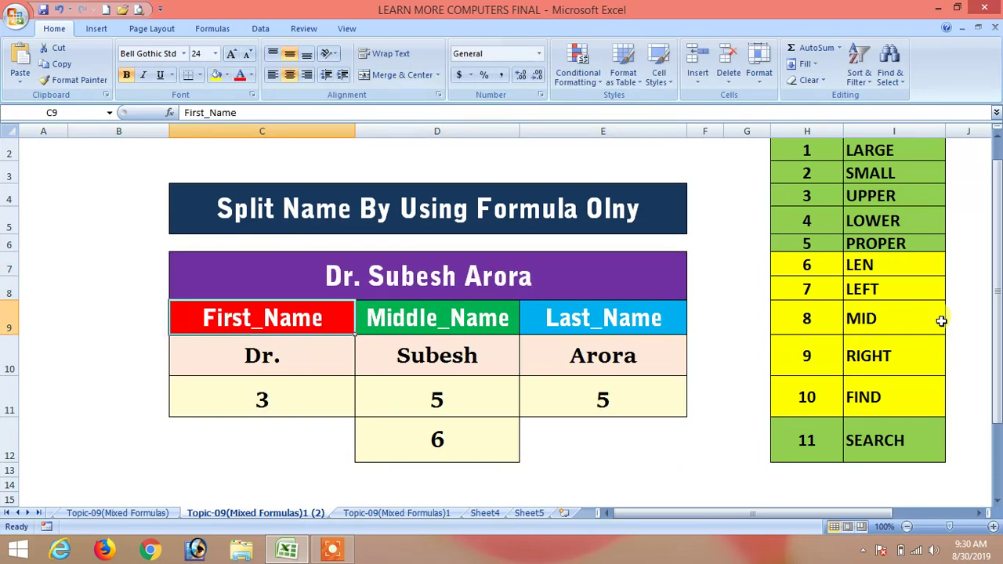
{"action": "key", "text": "Down"}
{"action": "key", "text": "Down"}
{"action": "key", "text": "Up"}
{"action": "key", "text": "Right"}
{"action": "key", "text": "Right"}
{"action": "key", "text": "Left"}
{"action": "key", "text": "Down"}
{"action": "key", "text": "Up"}
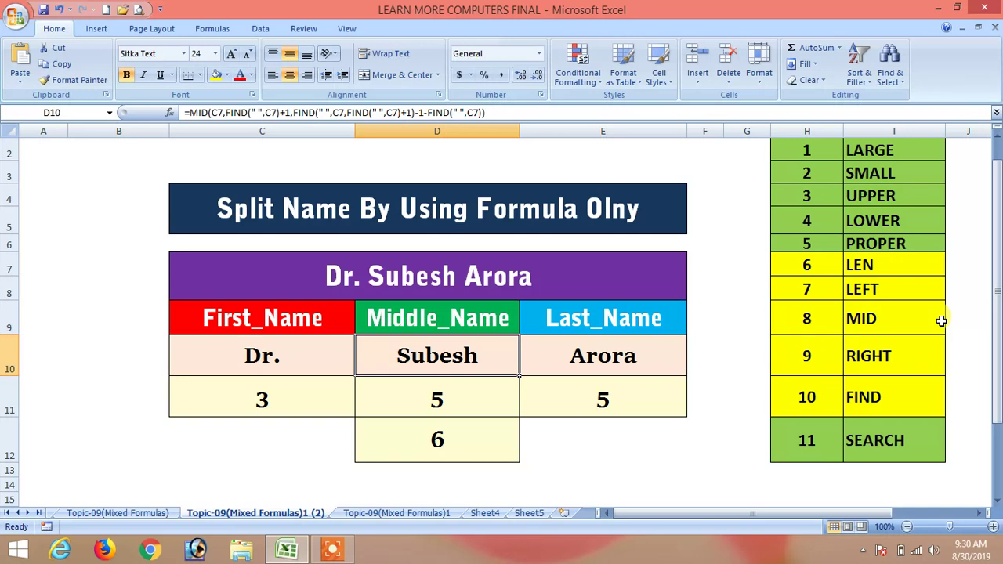
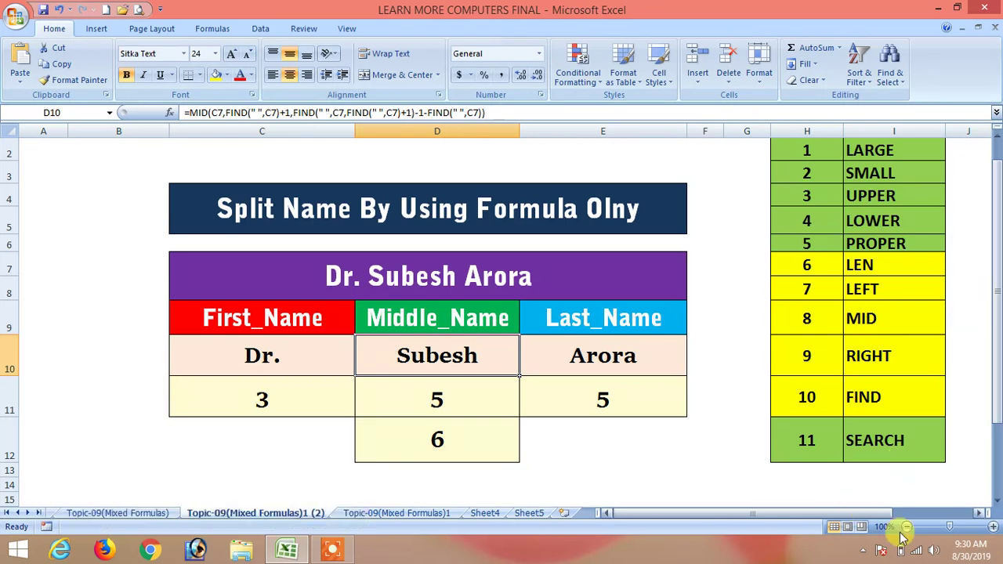
On the Topic-09(Mixed Formulas)1 sheet, enter =LEFT(B5,5) in C5 to return Sunil
{"action": "left_click", "coordinate": [377, 514]}
{"action": "left_click", "coordinate": [329, 237]}
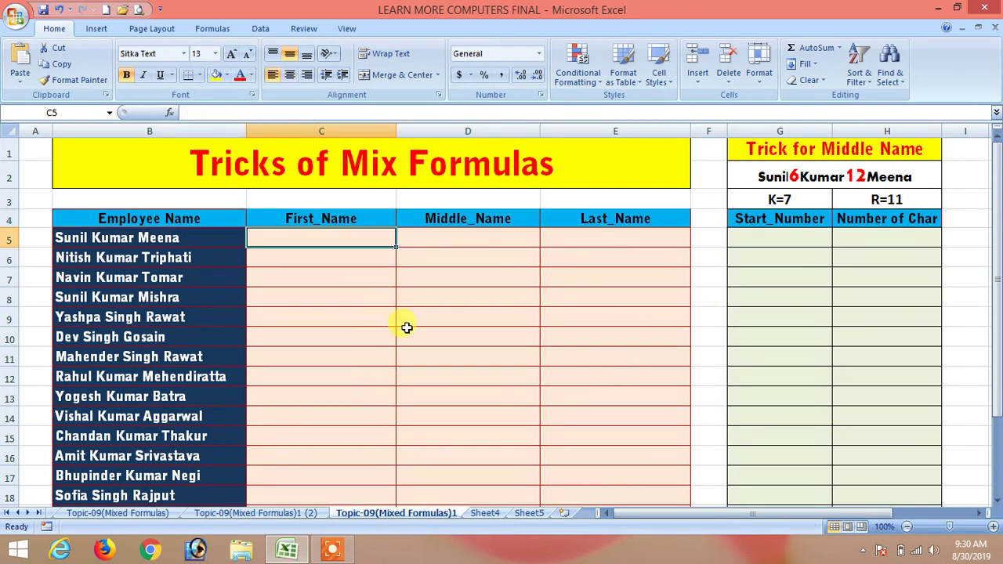
{"action": "type", "text": "="}
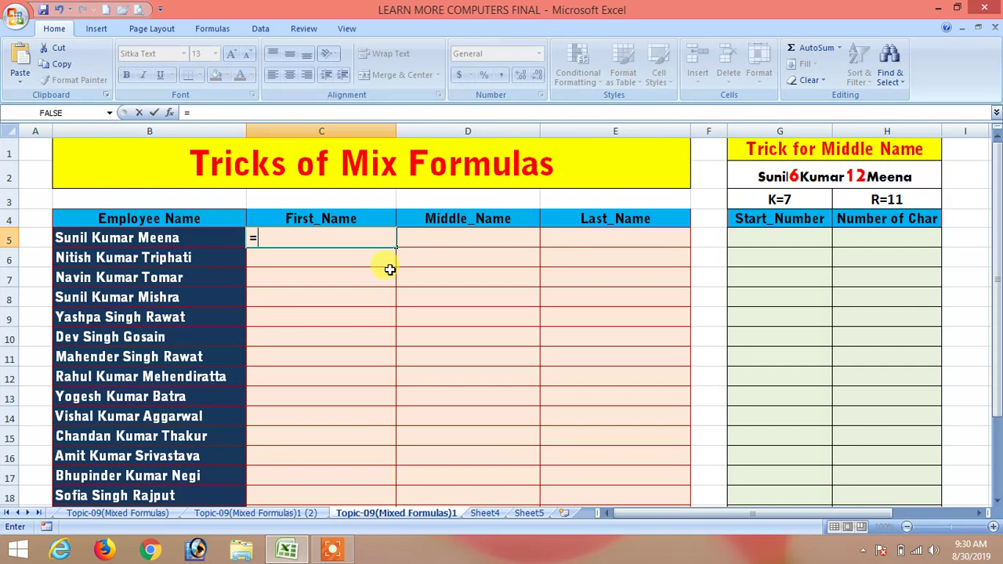
{"action": "type", "text": "left)"}
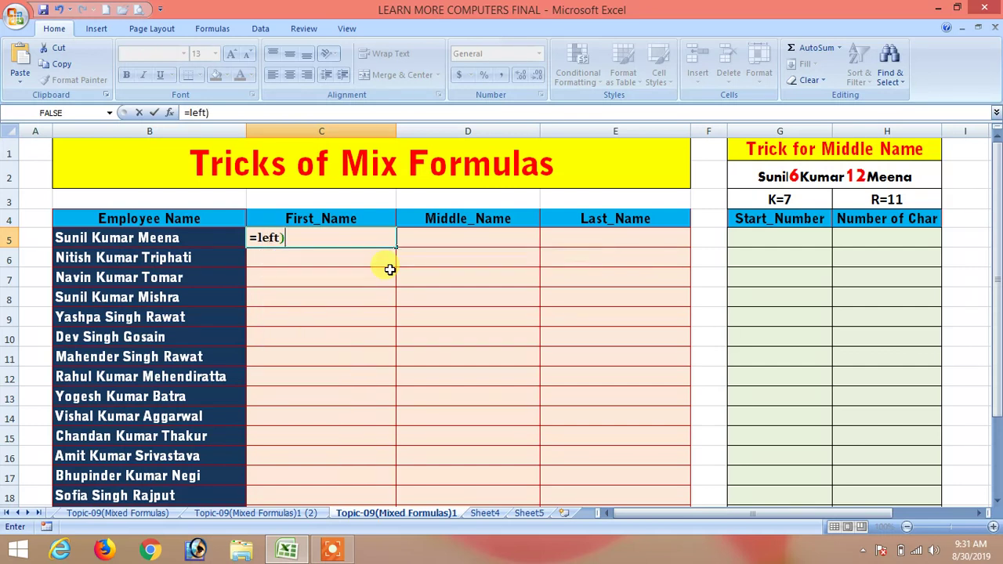
{"action": "key", "text": "Return"}
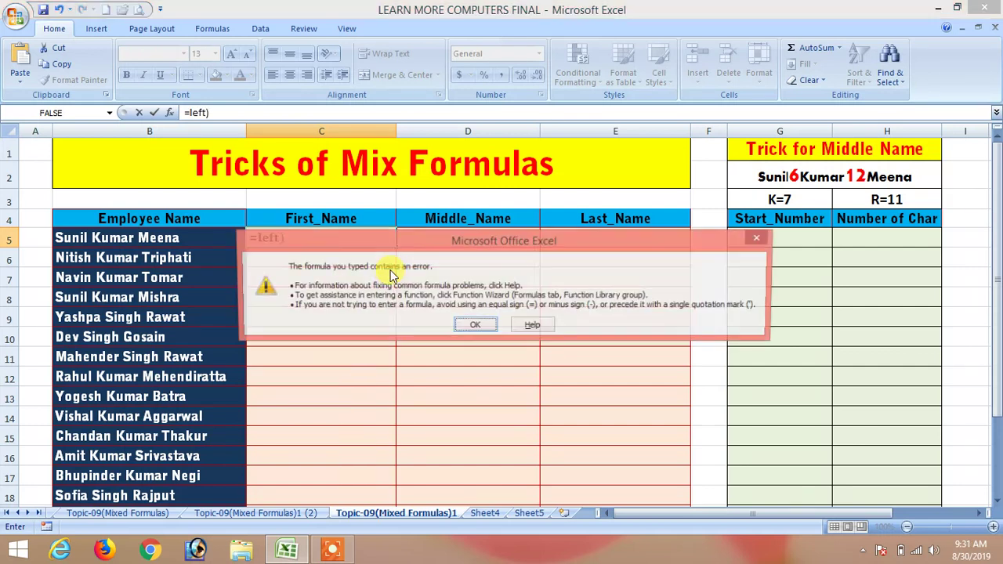
{"action": "key", "text": "Return"}
{"action": "key", "text": "BackSpace"}
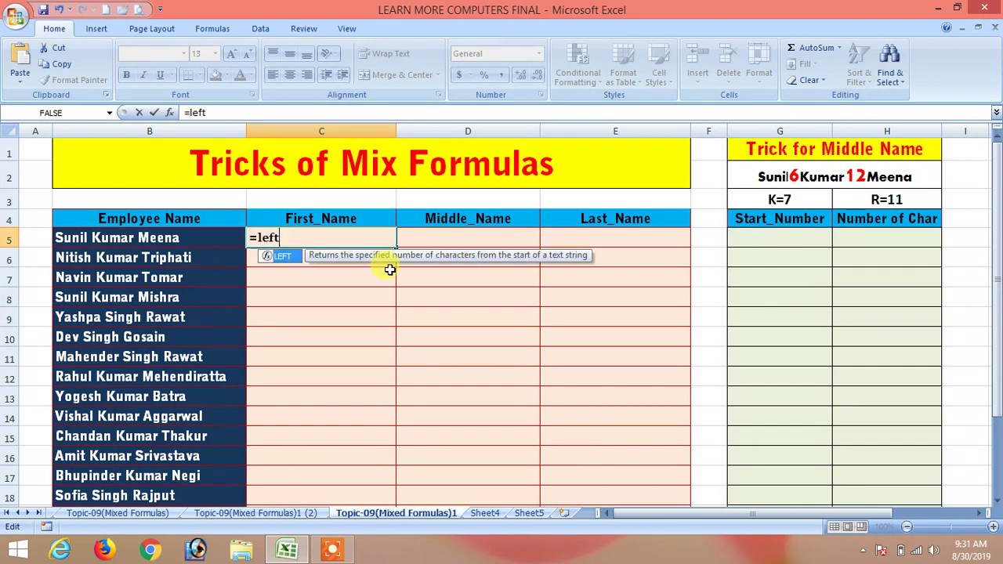
{"action": "type", "text": "("}
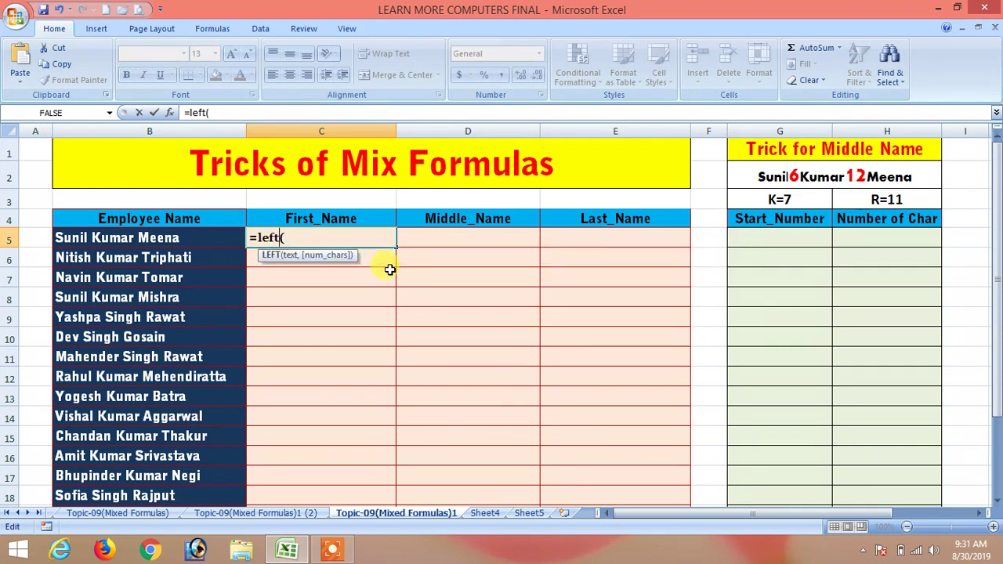
{"action": "left_click", "coordinate": [180, 233]}
{"action": "type", "text": ","}
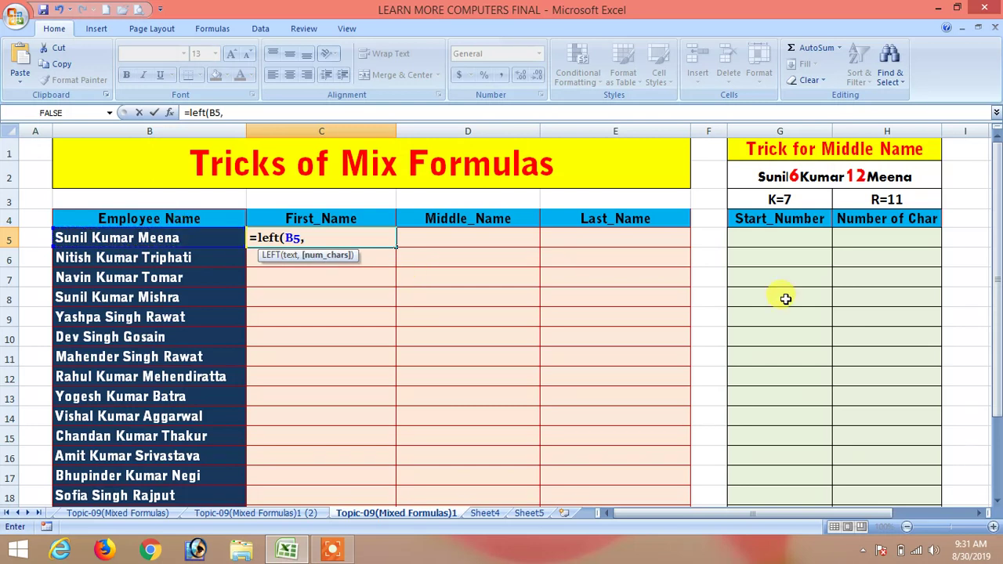
{"action": "type", "text": "5"}
{"action": "key", "text": "Return"}
Enter =MID(B5,7,5) in D5 to extract the middle name Kumar
{"action": "key", "text": "Up"}
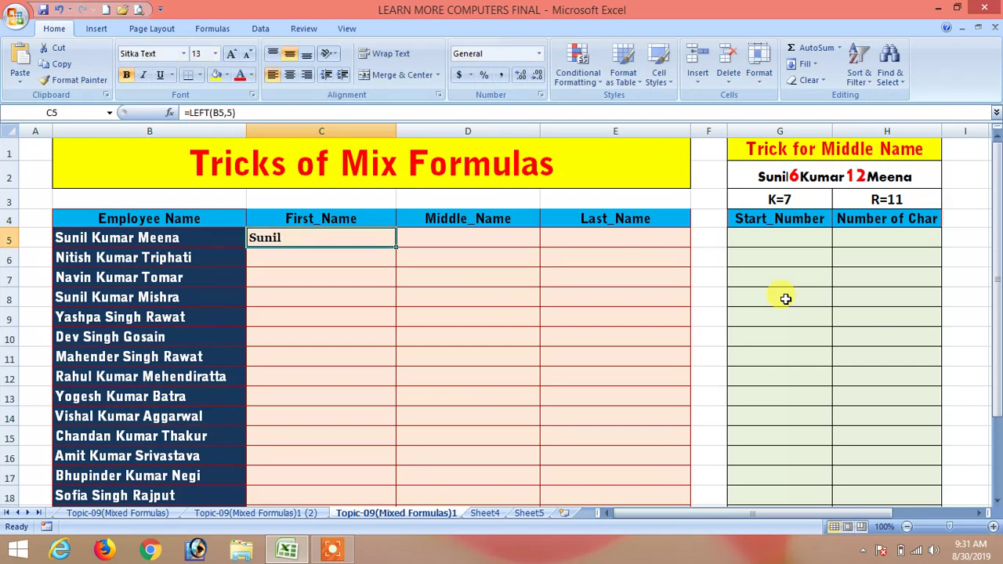
{"action": "key", "text": "Right"}
{"action": "type", "text": "="}
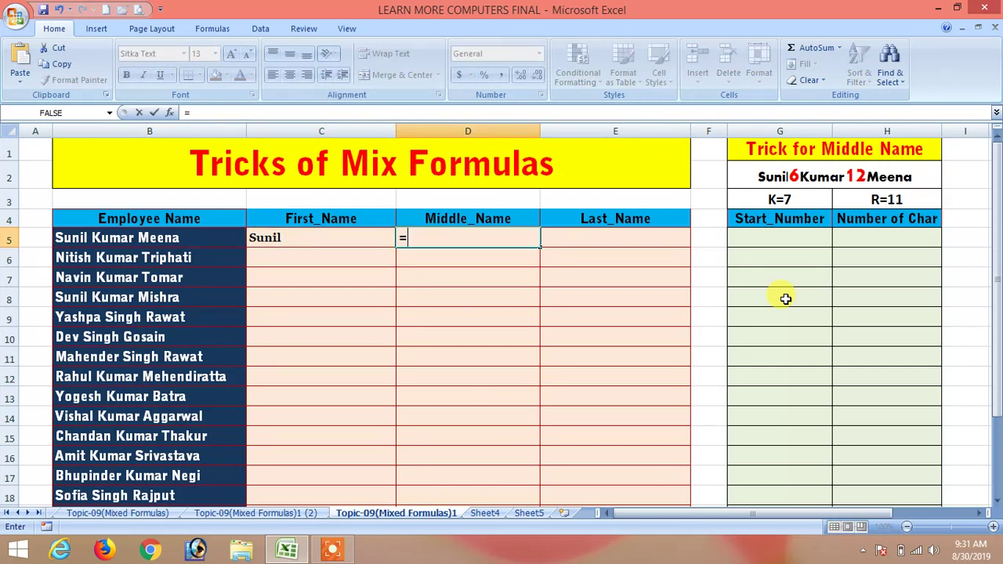
{"action": "type", "text": "mid("}
{"action": "key", "text": "Left"}
{"action": "key", "text": "Left"}
{"action": "type", "text": ",7"}
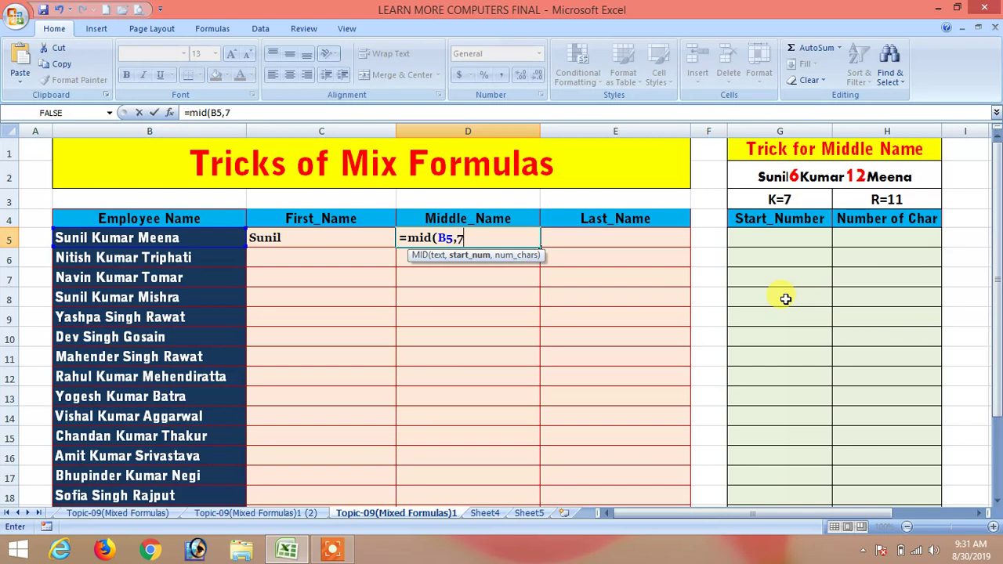
{"action": "type", "text": ",5"}
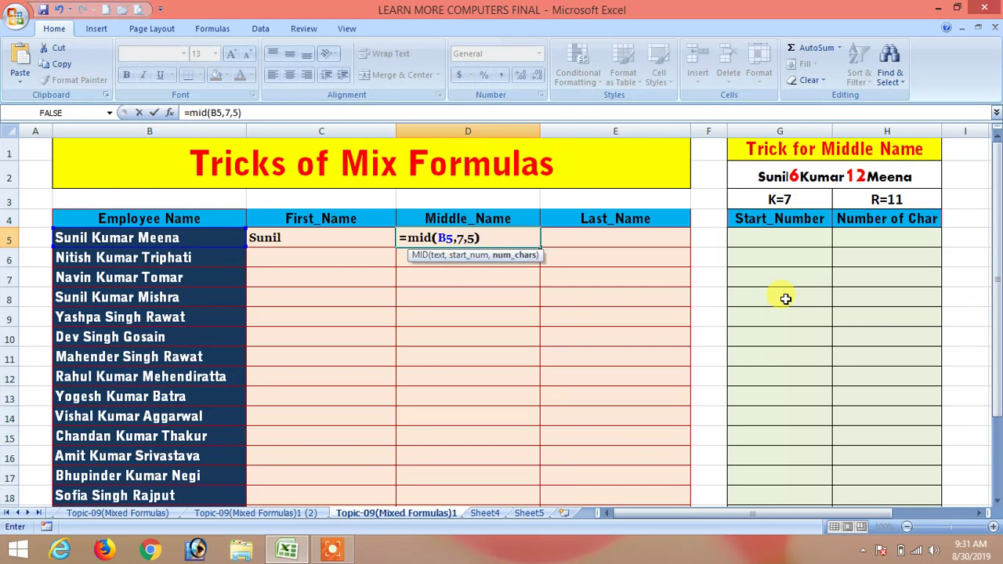
{"action": "key", "text": "Return"}
{"action": "key", "text": "Up"}
Enter =RIGHT(B5,5) in E5, fixing the #NAME? error, so it shows Meena
{"action": "key", "text": "Right"}
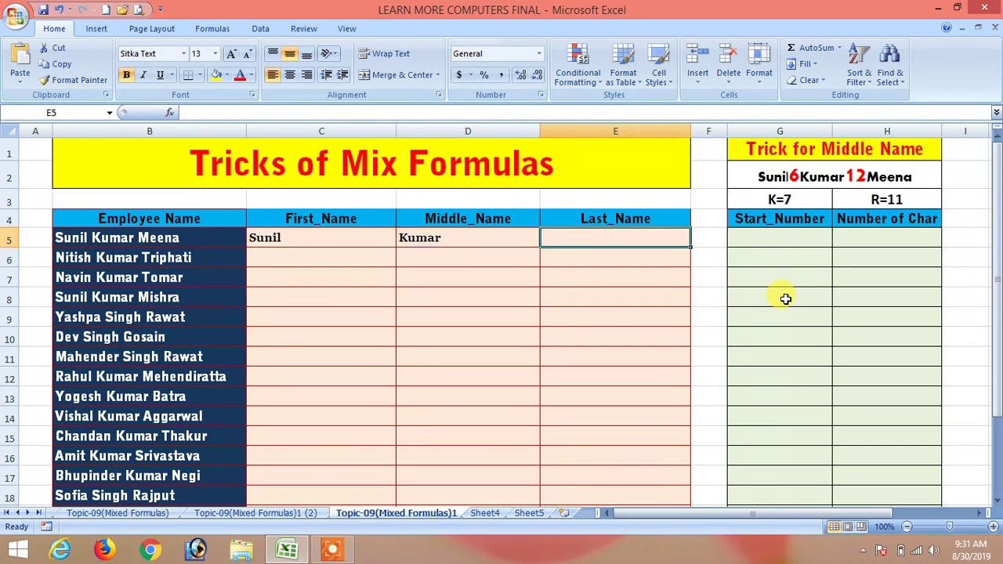
{"action": "type", "text": "="}
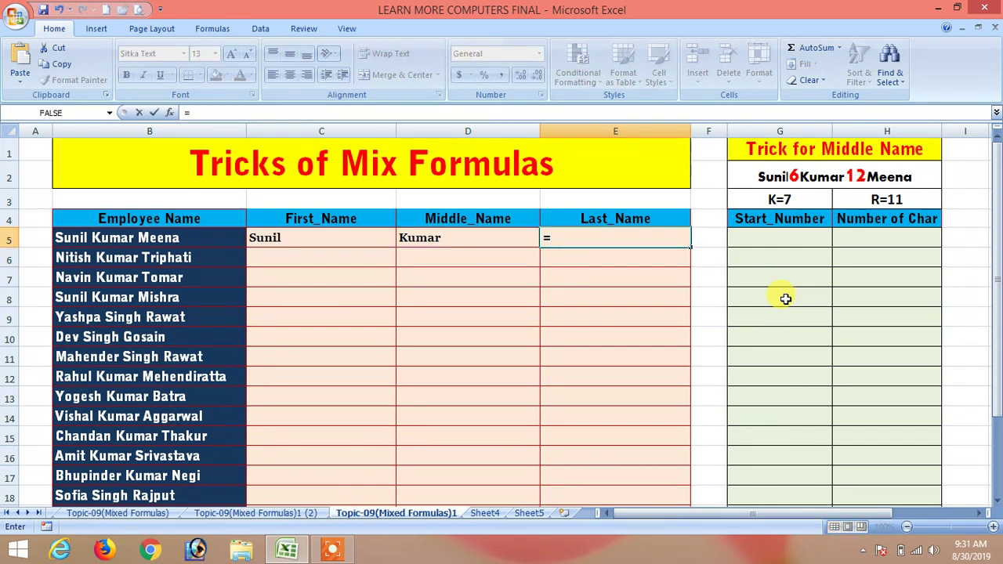
{"action": "type", "text": "r"}
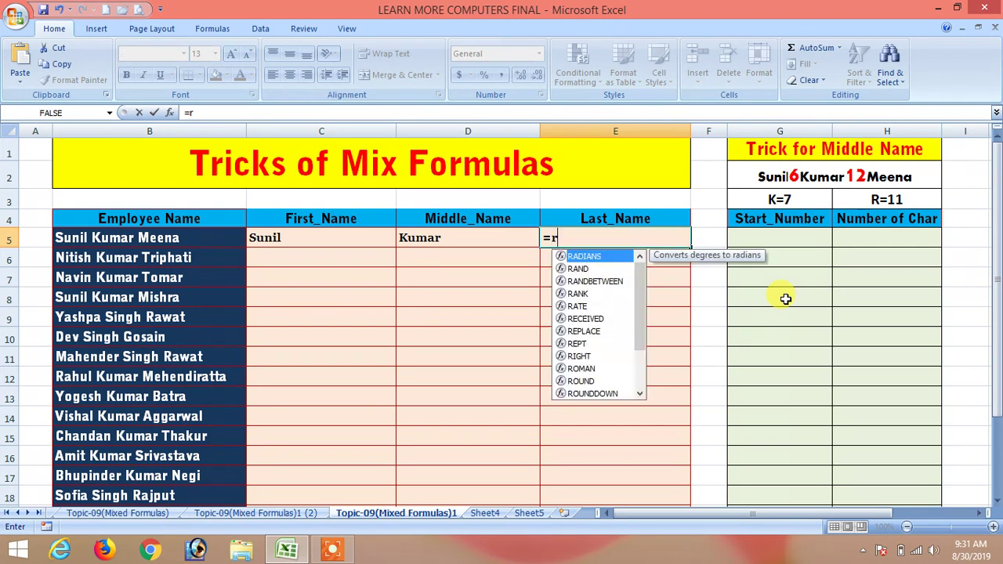
{"action": "type", "text": "ight("}
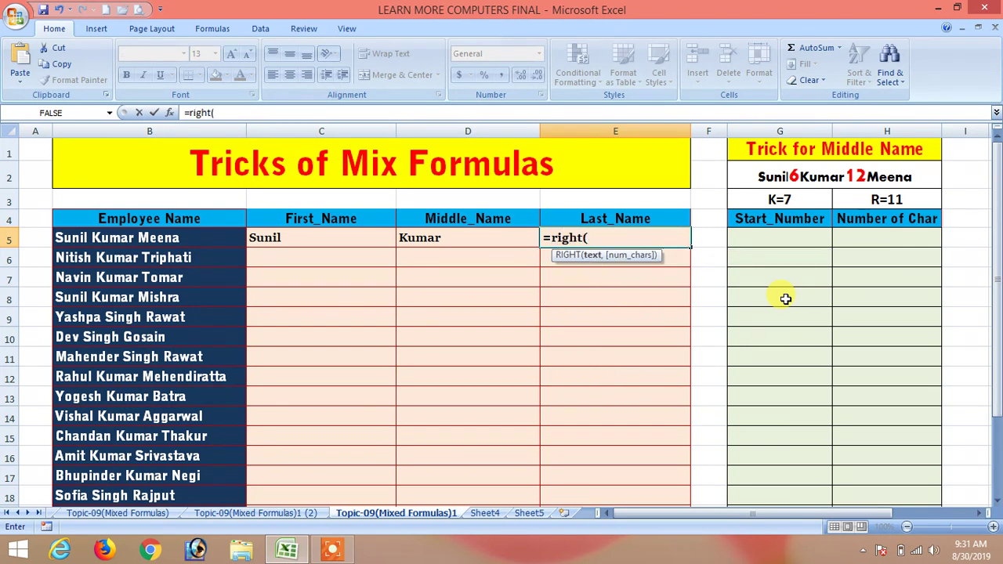
{"action": "key", "text": "Left"}
{"action": "key", "text": "Left"}
{"action": "key", "text": "Left"}
{"action": "type", "text": ","}
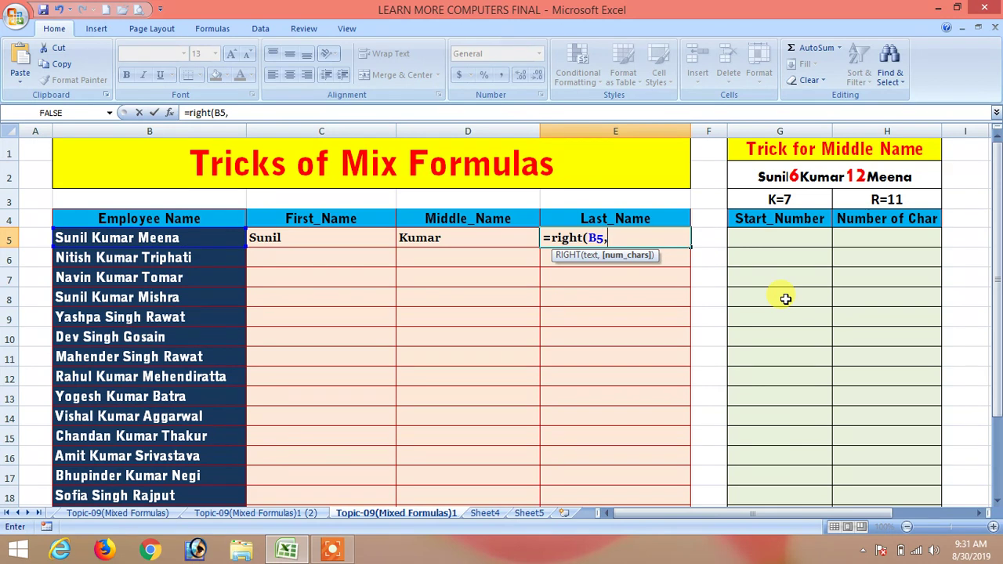
{"action": "type", "text": "m"}
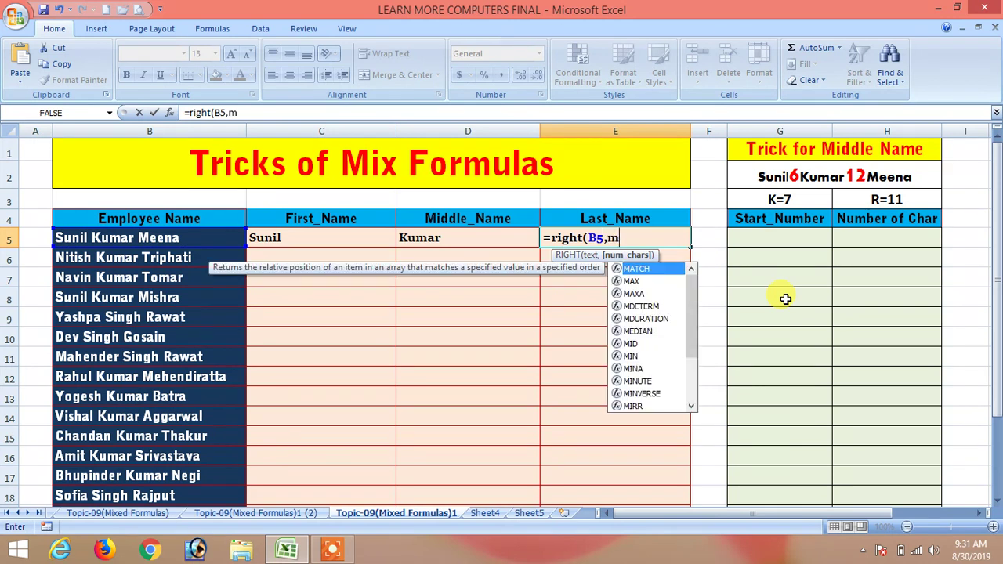
{"action": "key", "text": "Escape"}
{"action": "key", "text": "Return"}
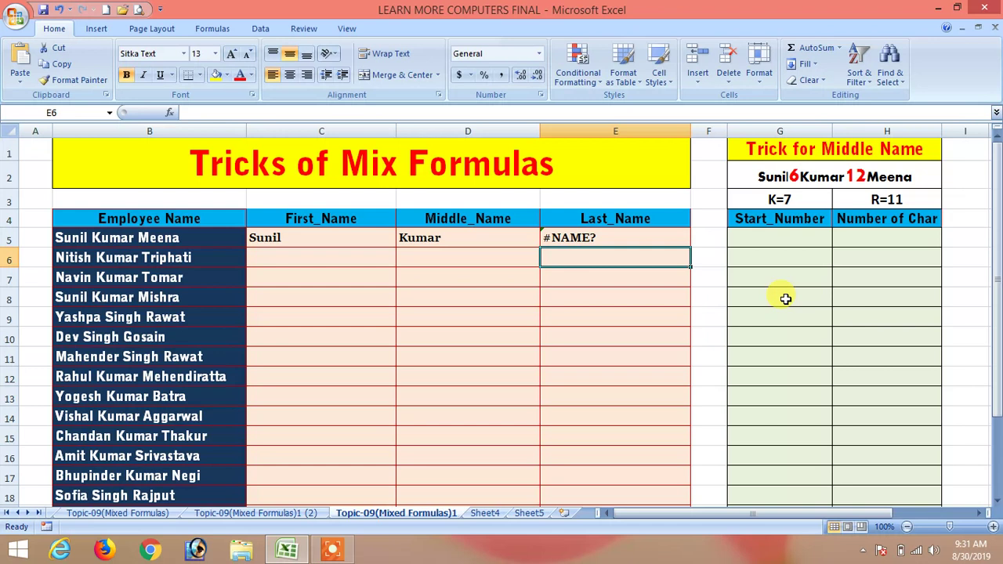
{"action": "key", "text": "Up"}
{"action": "key", "text": "F2"}
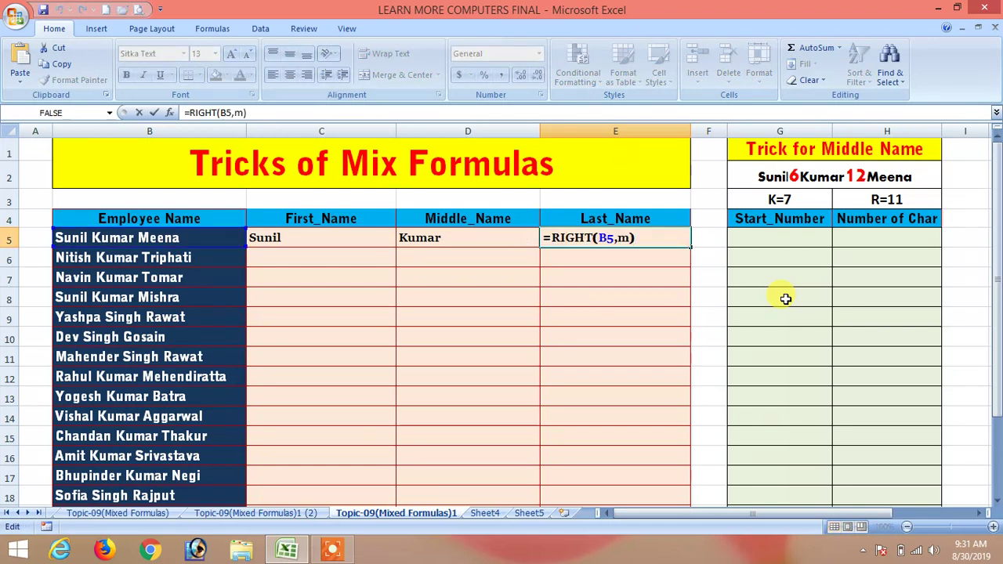
{"action": "key", "text": "Left"}
{"action": "key", "text": "shift+Left"}
{"action": "key", "text": "Return"}
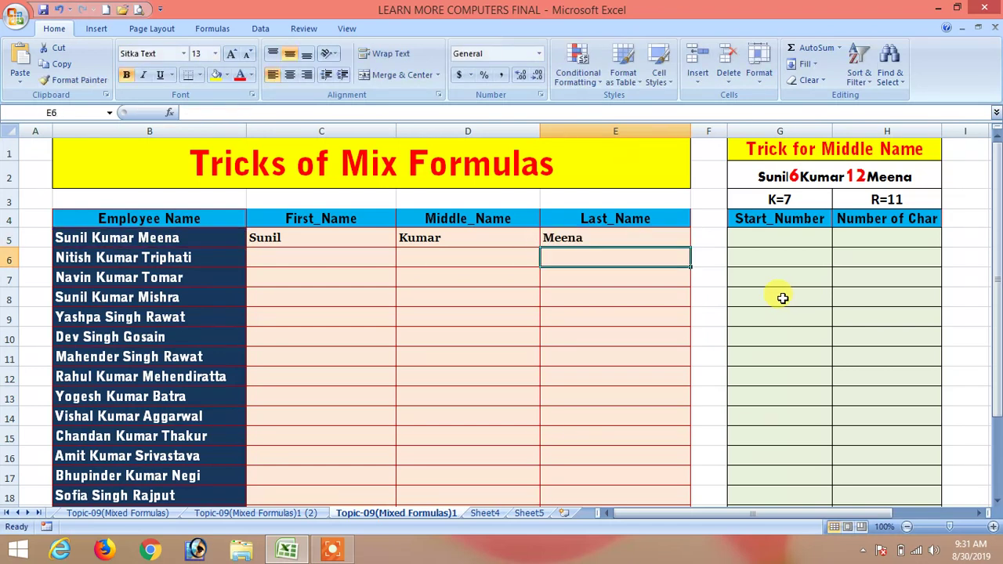
{"action": "left_click", "coordinate": [353, 237]}
{"action": "left_click_drag", "start_coordinate": [396, 246], "coordinate": [397, 443]}
{"action": "left_click", "coordinate": [464, 238]}
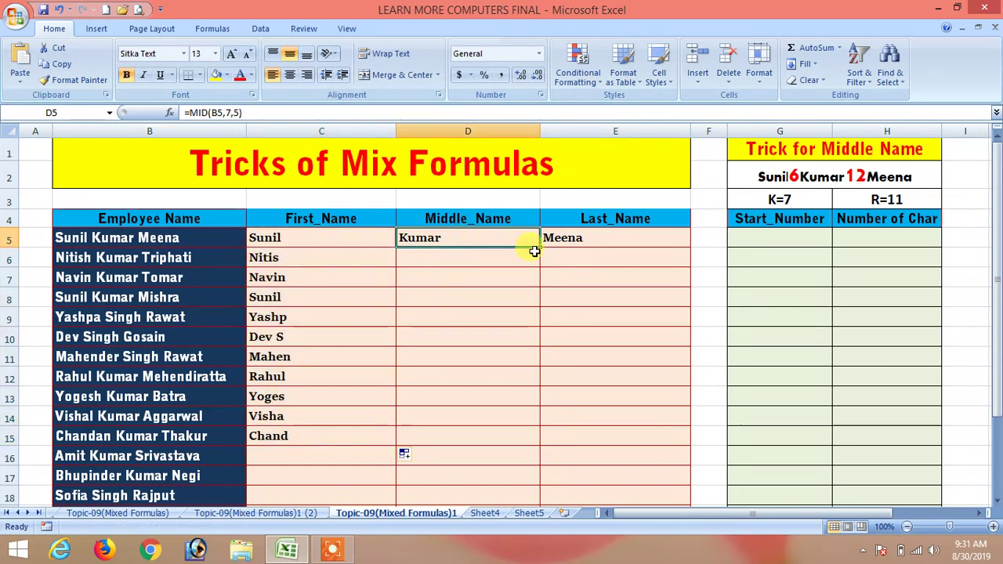
{"action": "left_click_drag", "start_coordinate": [541, 245], "coordinate": [541, 443]}
{"action": "left_click", "coordinate": [627, 240]}
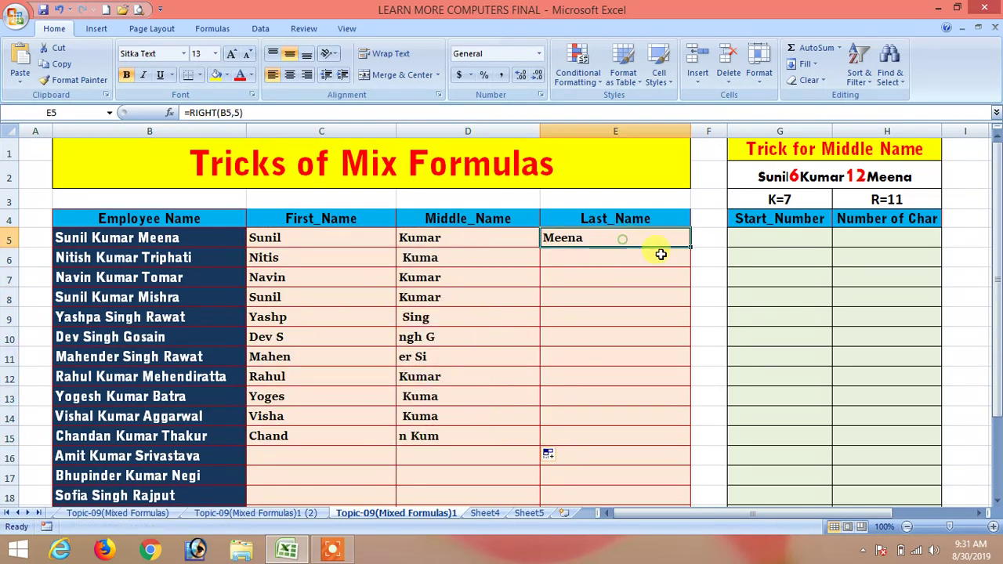
{"action": "left_click_drag", "start_coordinate": [692, 246], "coordinate": [693, 443]}
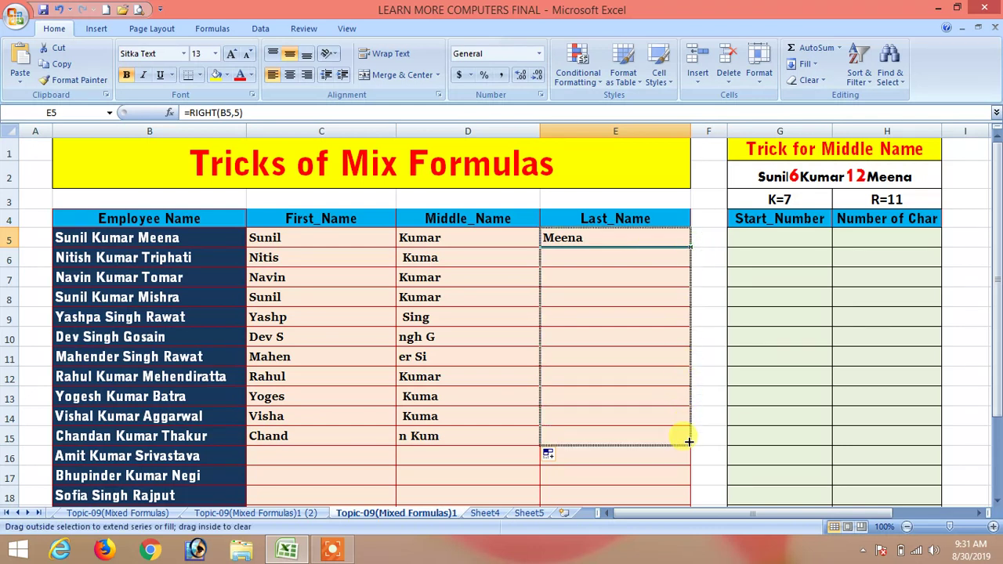
{"action": "left_click_drag", "start_coordinate": [288, 257], "coordinate": [585, 430]}
{"action": "key", "text": "Delete"}
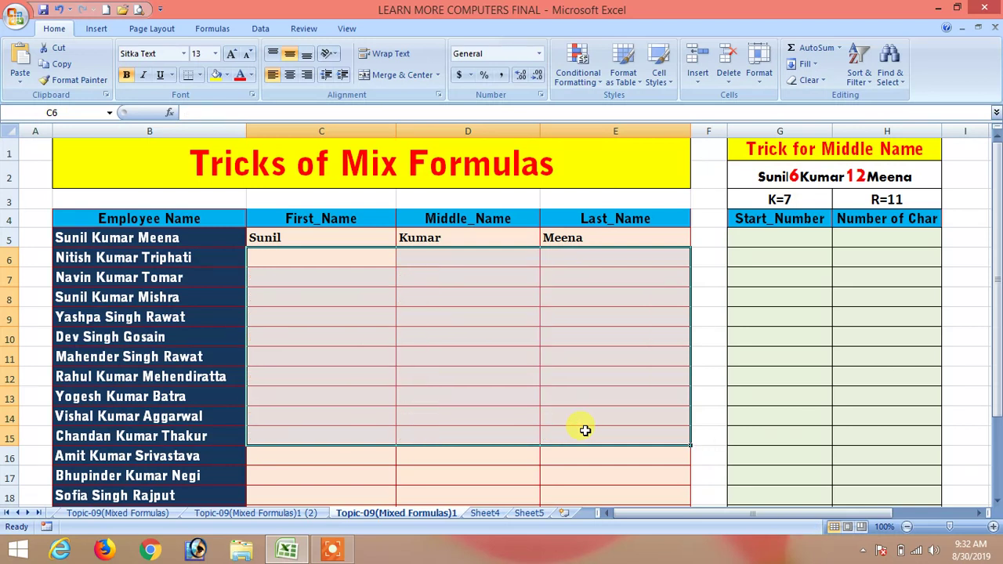
{"action": "left_click", "coordinate": [374, 321]}
{"action": "left_click", "coordinate": [297, 236]}
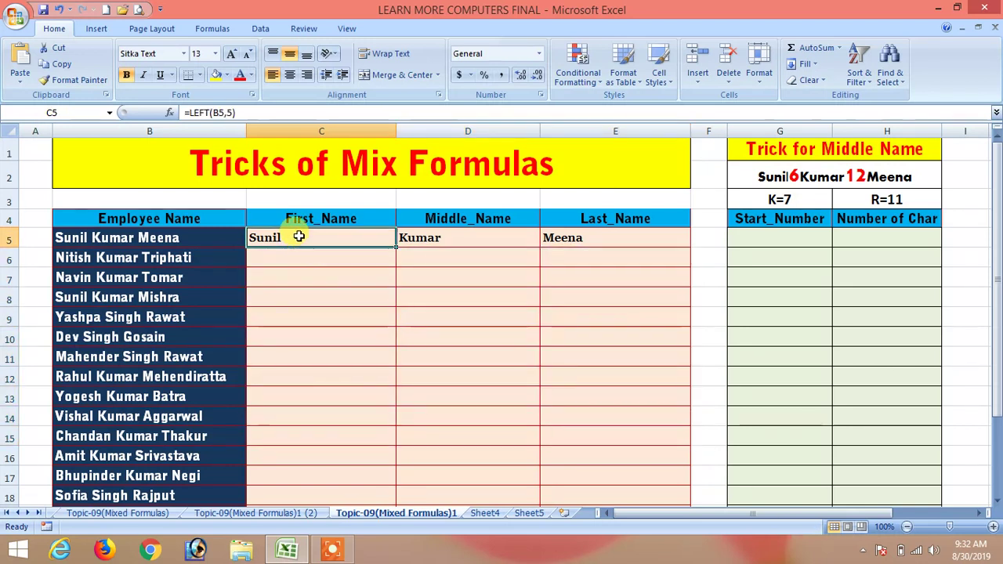
Change C5 to =LEFT(B5,FIND(" ",B5)-1), accepting Excel's proposed correction
{"action": "left_click", "coordinate": [234, 113]}
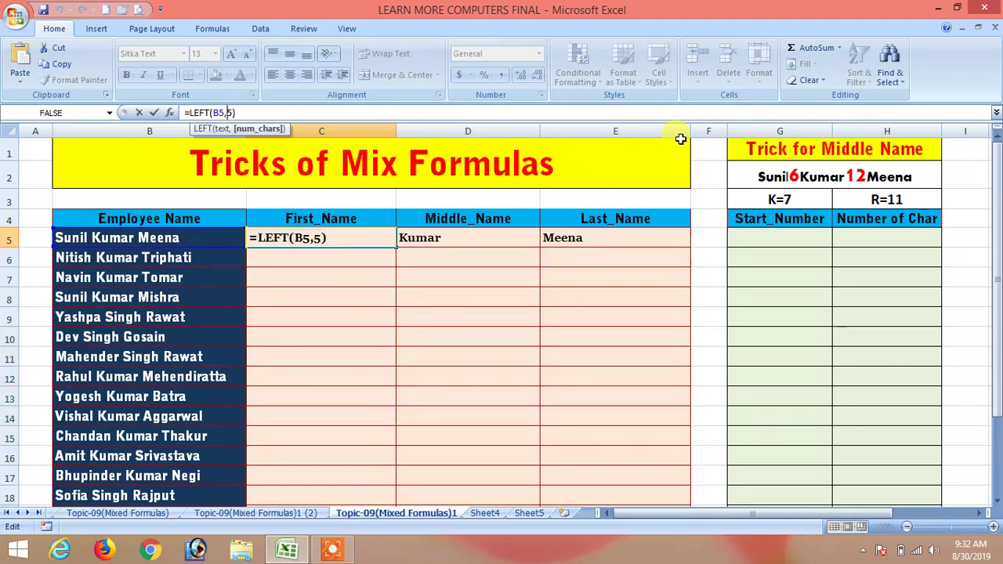
{"action": "type", "text": "find"}
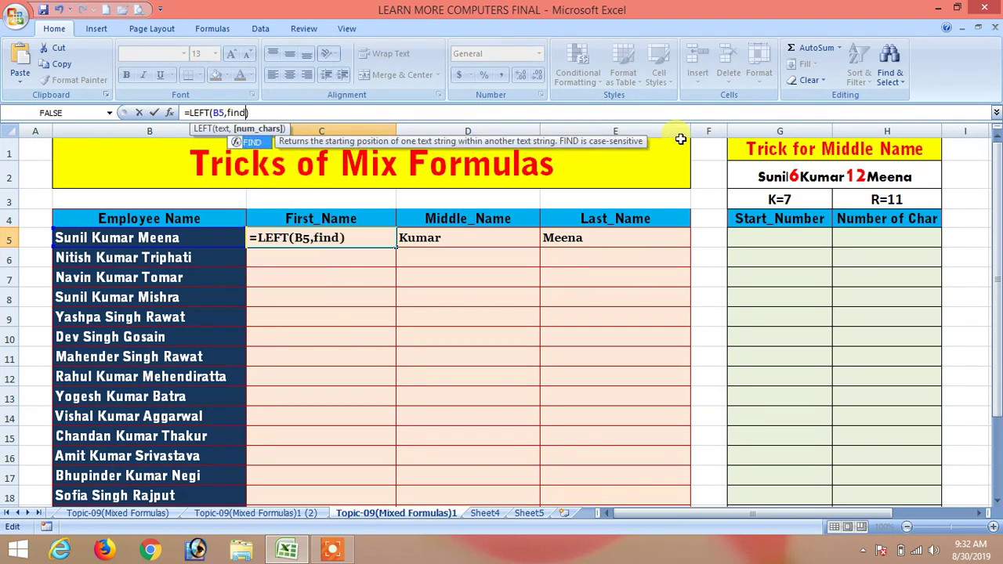
{"action": "key", "text": "Tab"}
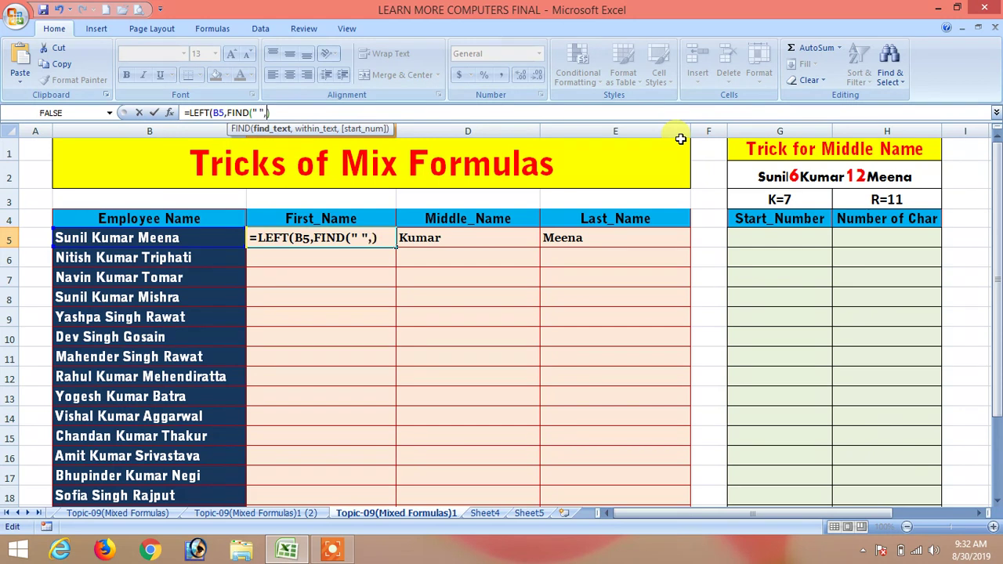
{"action": "left_click", "coordinate": [186, 235]}
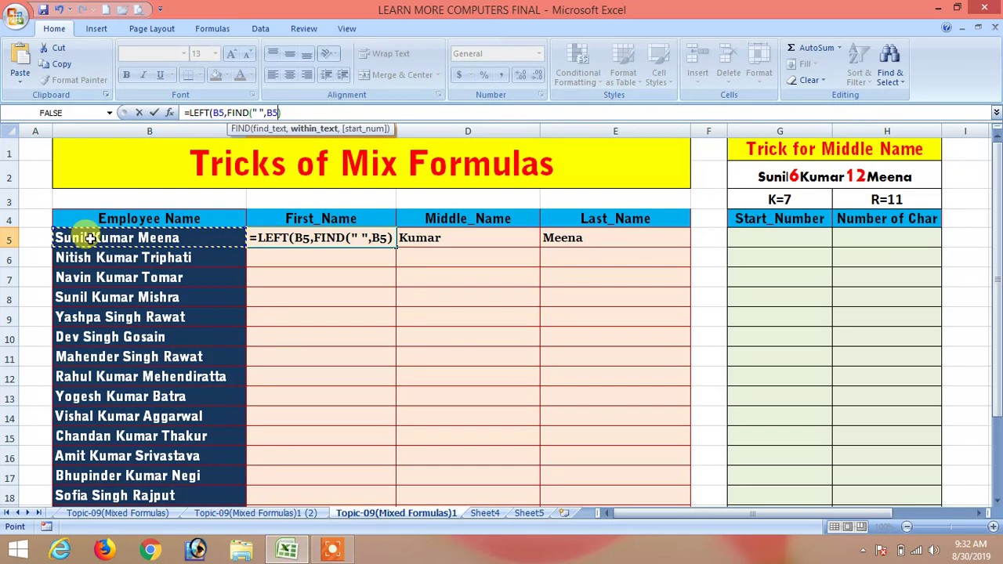
{"action": "left_click", "coordinate": [287, 111]}
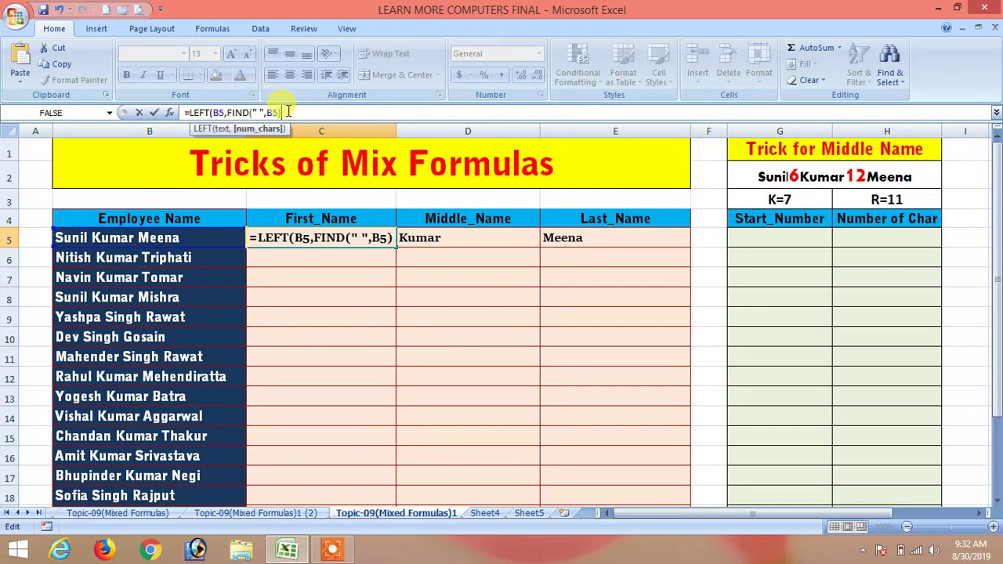
{"action": "type", "text": "-1"}
{"action": "key", "text": "Return"}
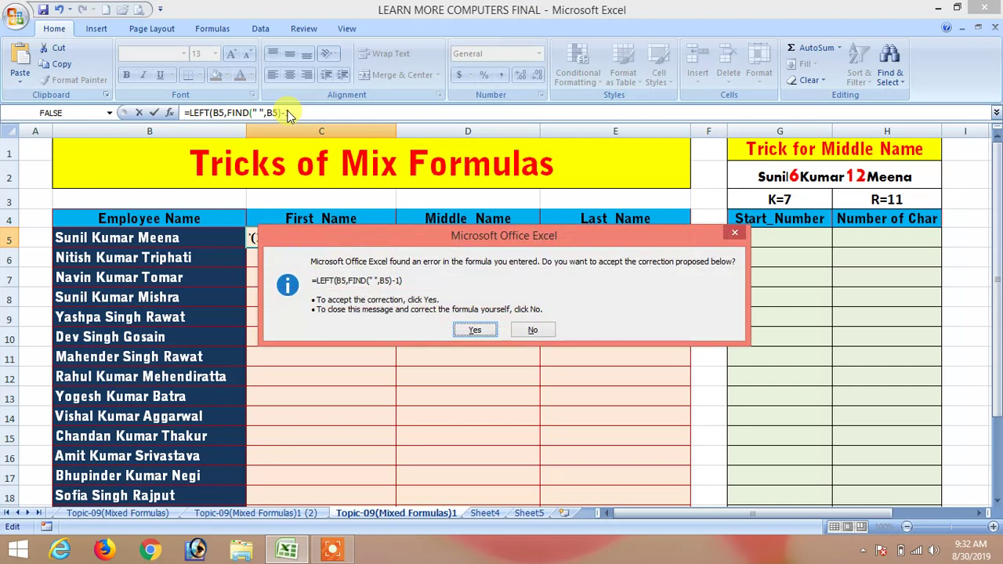
{"action": "key", "text": "Return"}
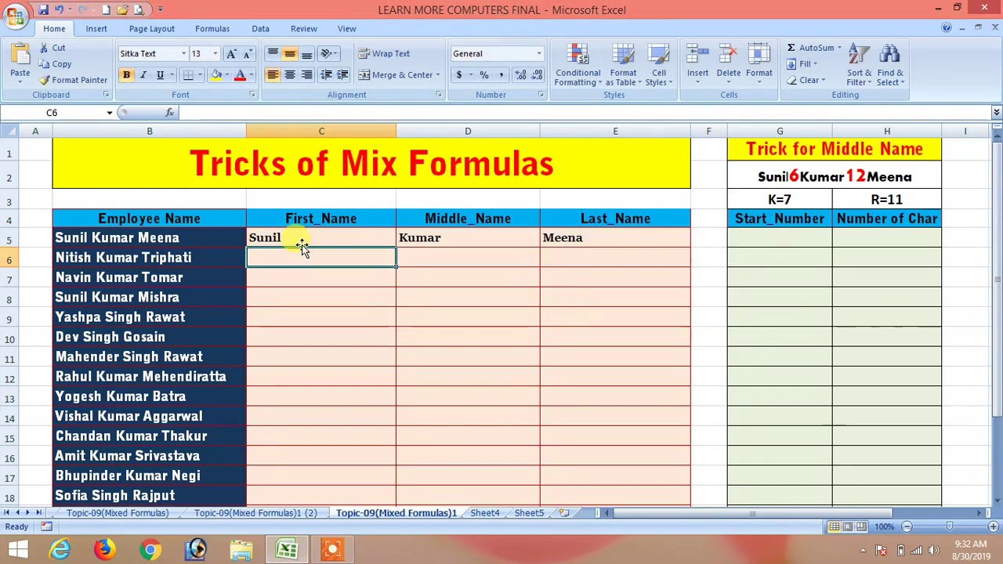
Fill the first-name formula from C5 down to C23
{"action": "left_click", "coordinate": [304, 239]}
{"action": "left_click_drag", "start_coordinate": [396, 247], "coordinate": [371, 468]}
{"action": "scroll", "coordinate": [959, 416], "scroll_direction": "up", "scroll_amount": 2}
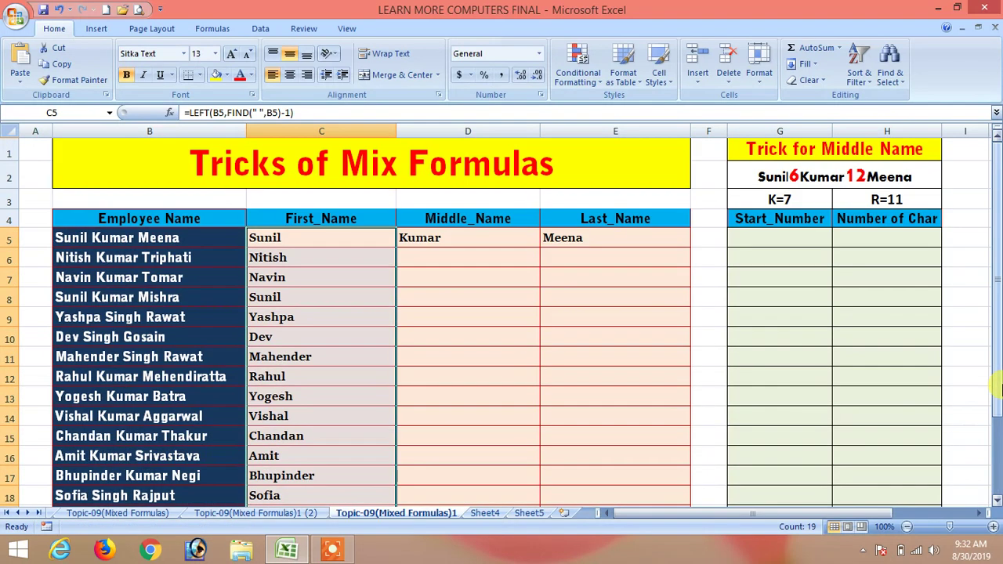
Review D5's =MID(B5,7,5) formula and its start number 7
{"action": "left_click", "coordinate": [437, 237]}
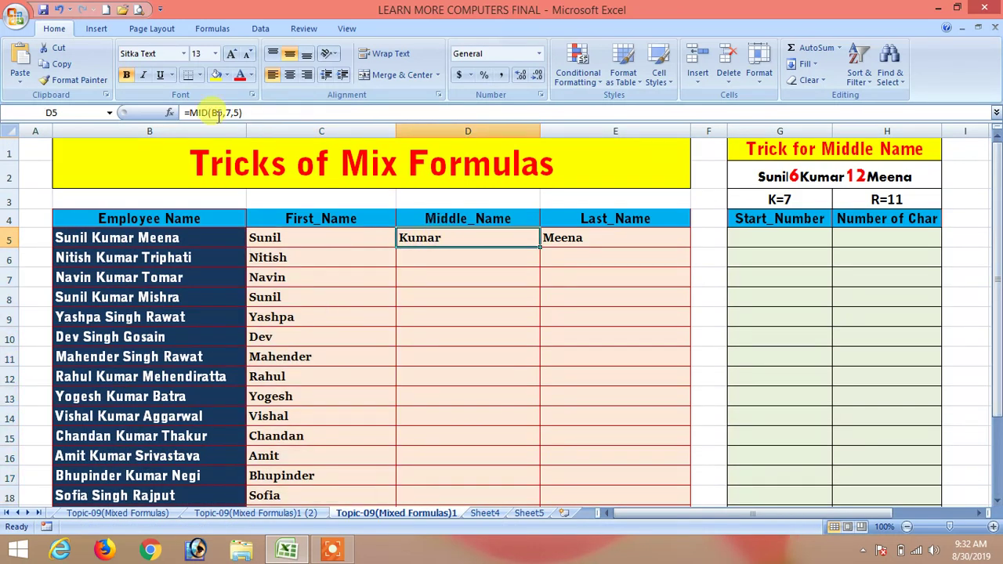
{"action": "double_click", "coordinate": [236, 112]}
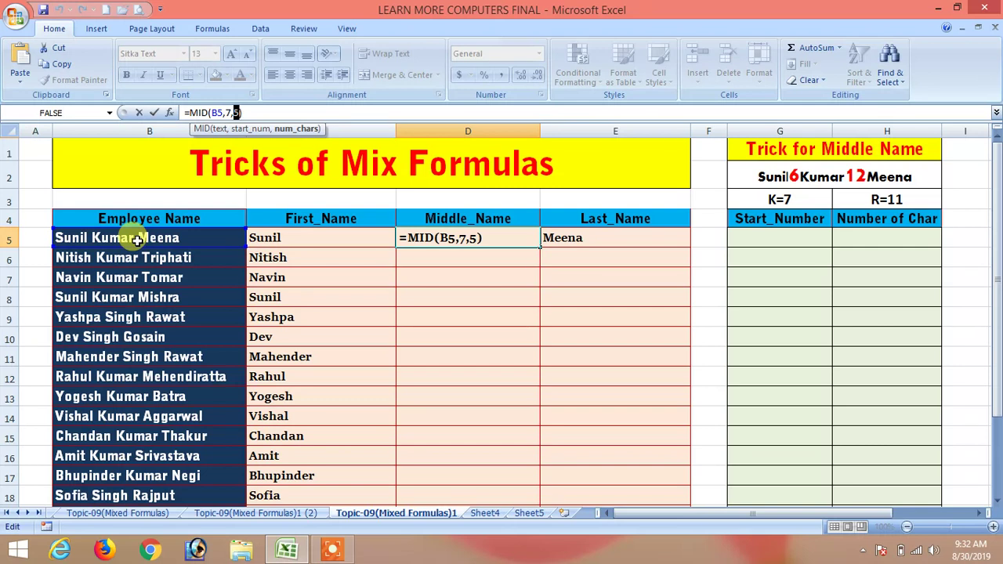
{"action": "key", "text": "ctrl+Return"}
{"action": "left_click", "coordinate": [764, 238]}
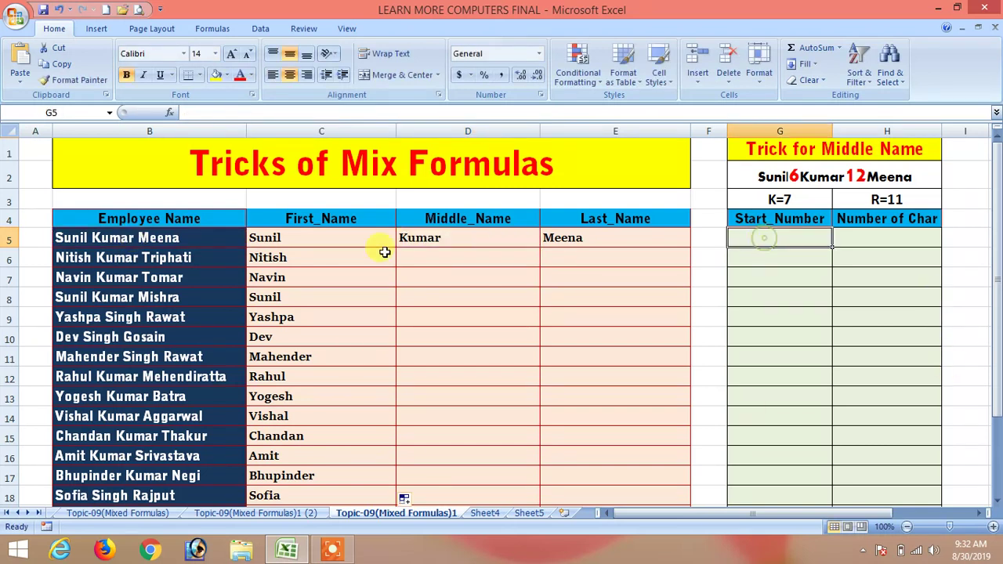
{"action": "left_click", "coordinate": [459, 237]}
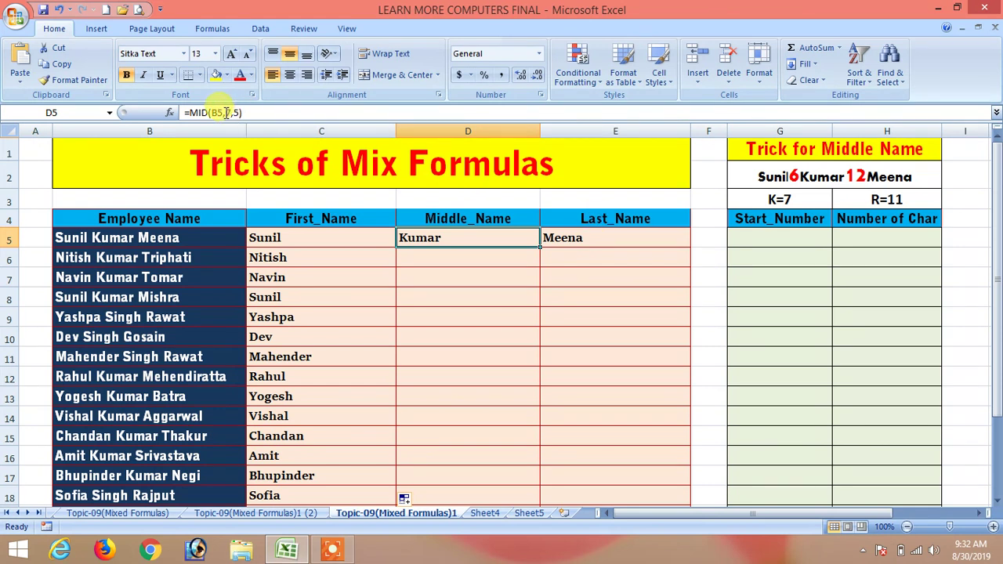
{"action": "left_click", "coordinate": [228, 113]}
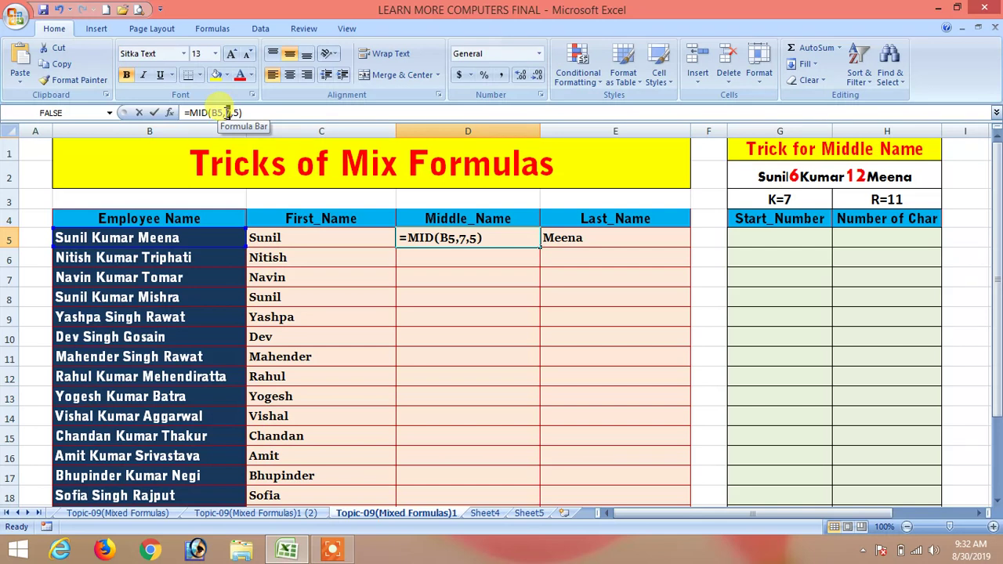
{"action": "double_click", "coordinate": [228, 112]}
{"action": "key", "text": "Return"}
In G5 enter =FIND(" ",B5)+1, giving the middle name's start position 7
{"action": "left_click", "coordinate": [796, 242]}
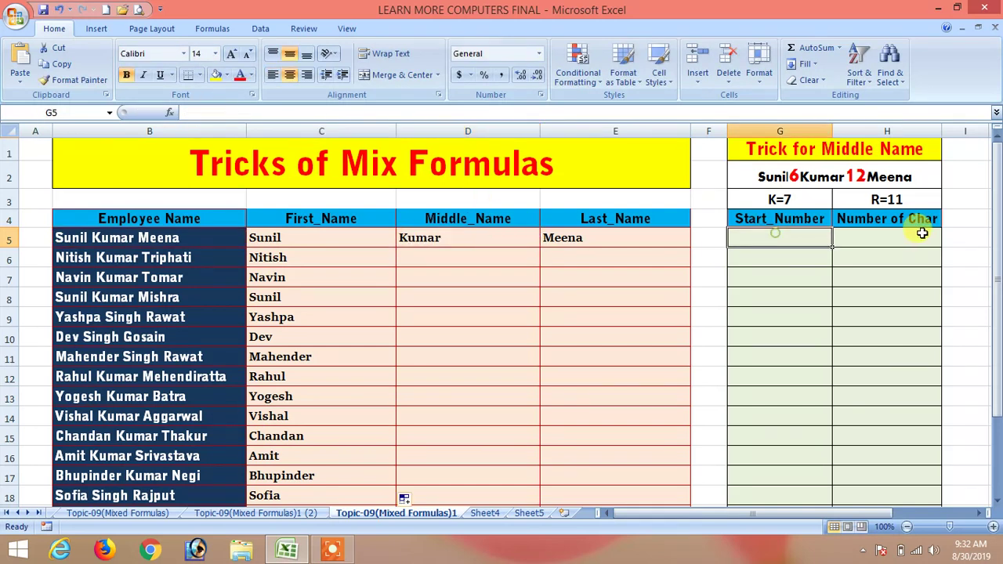
{"action": "type", "text": "=find"}
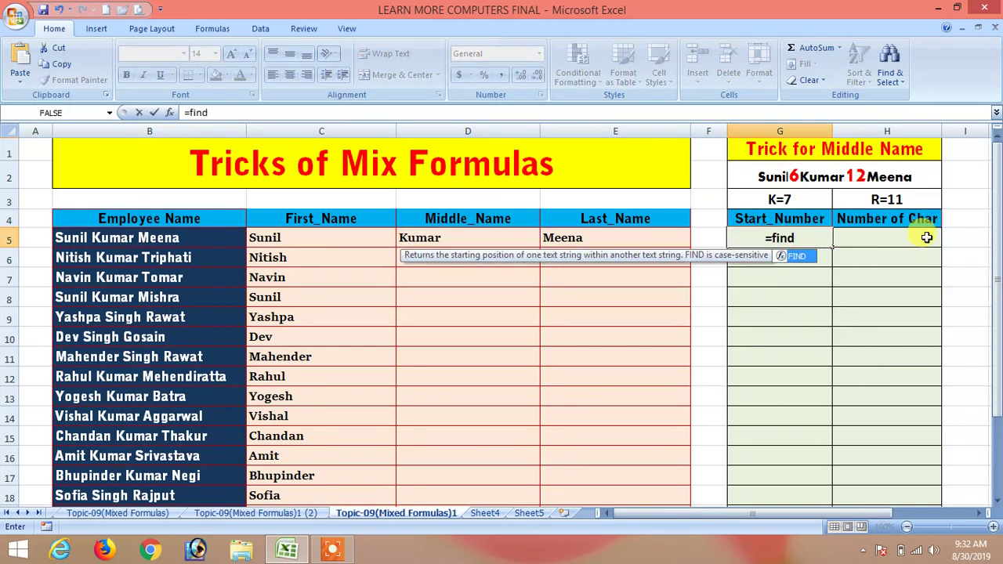
{"action": "key", "text": "Tab"}
{"action": "type", "text": "\" \","}
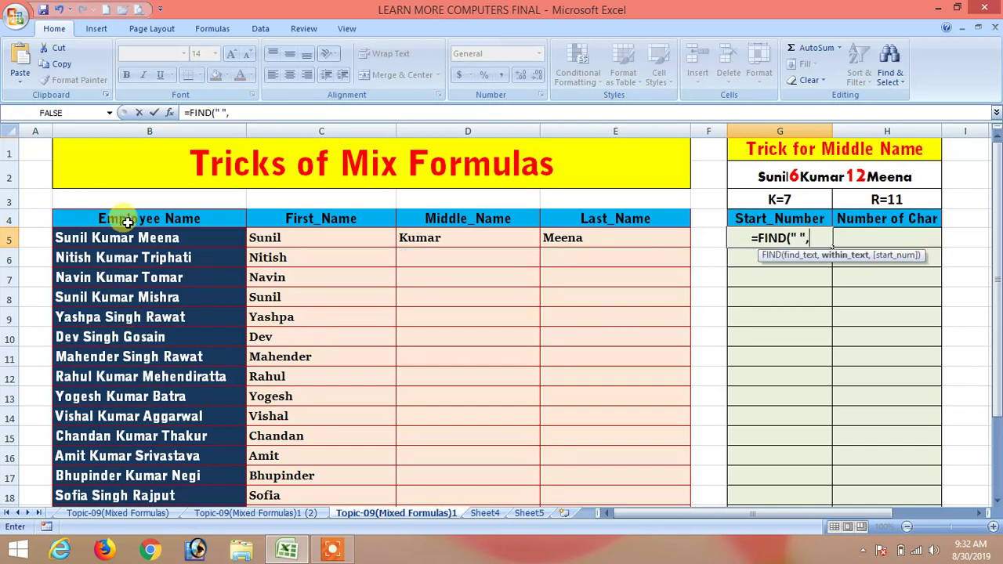
{"action": "left_click", "coordinate": [123, 235]}
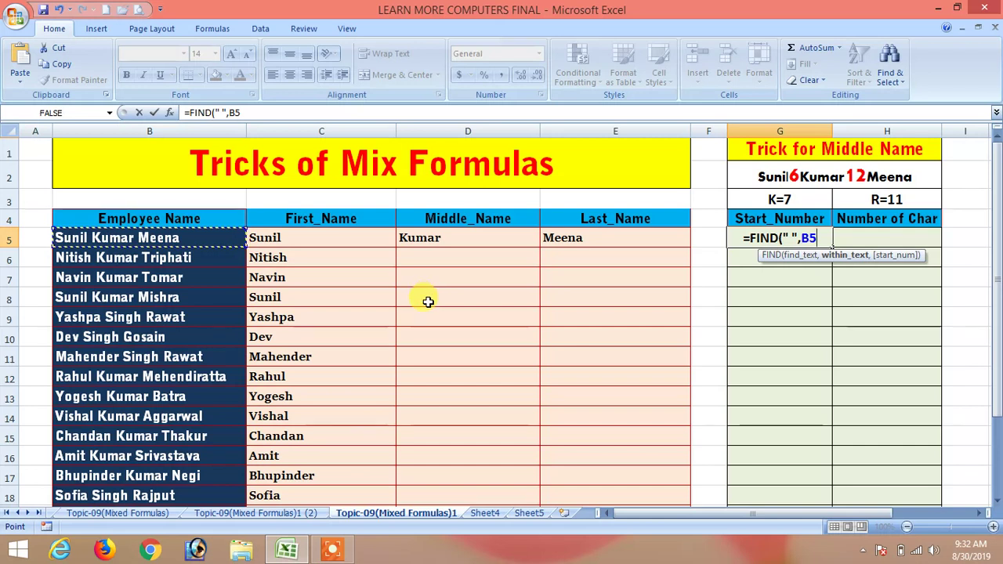
{"action": "type", "text": ")"}
{"action": "key", "text": "ctrl+Return"}
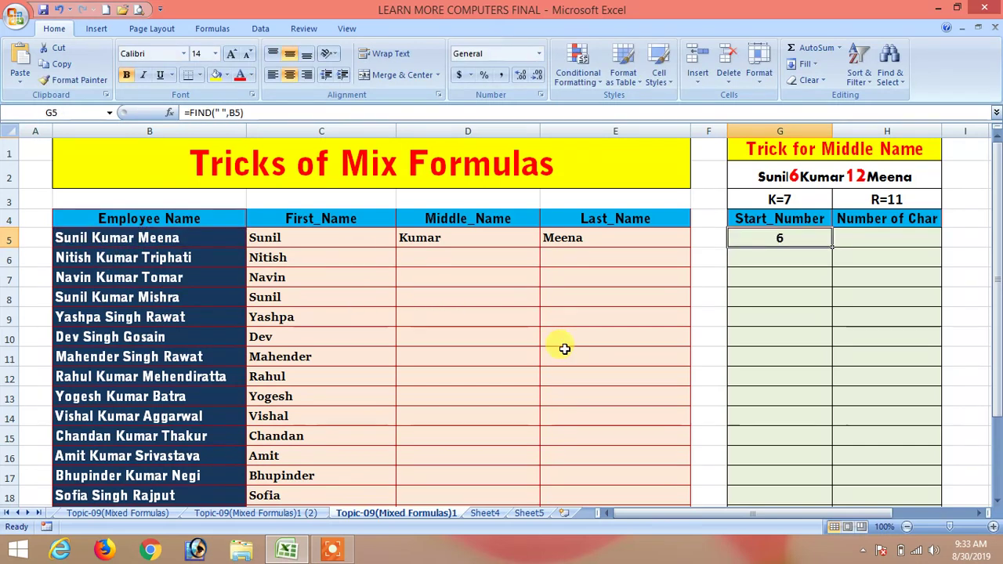
{"action": "left_click", "coordinate": [425, 237]}
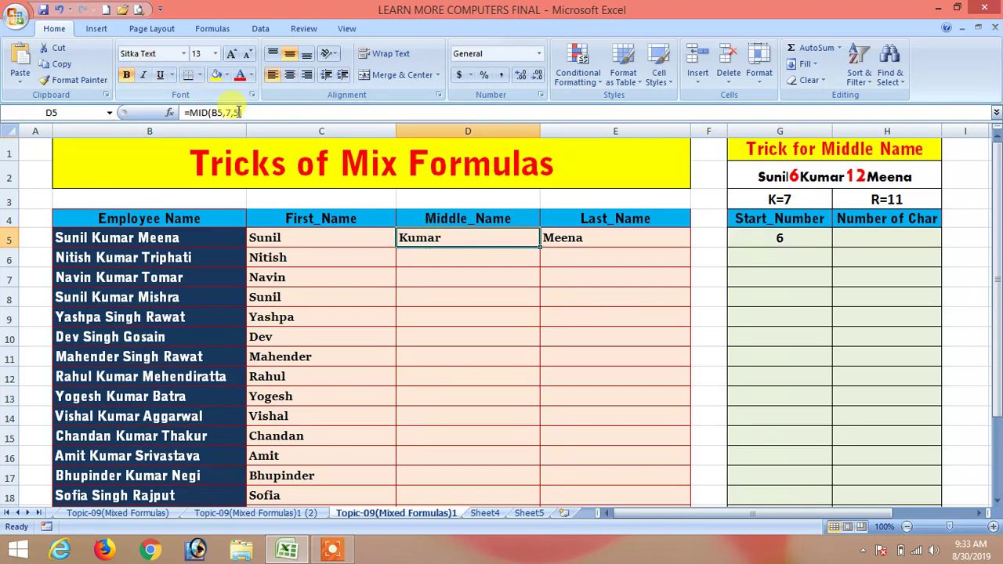
{"action": "left_click", "coordinate": [798, 238]}
{"action": "double_click", "coordinate": [818, 239]}
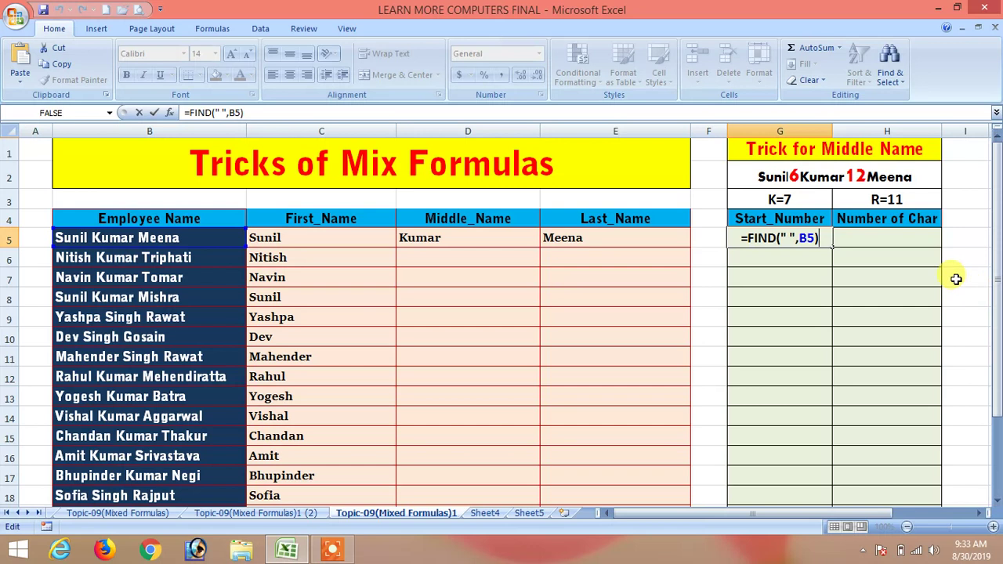
{"action": "type", "text": "+1"}
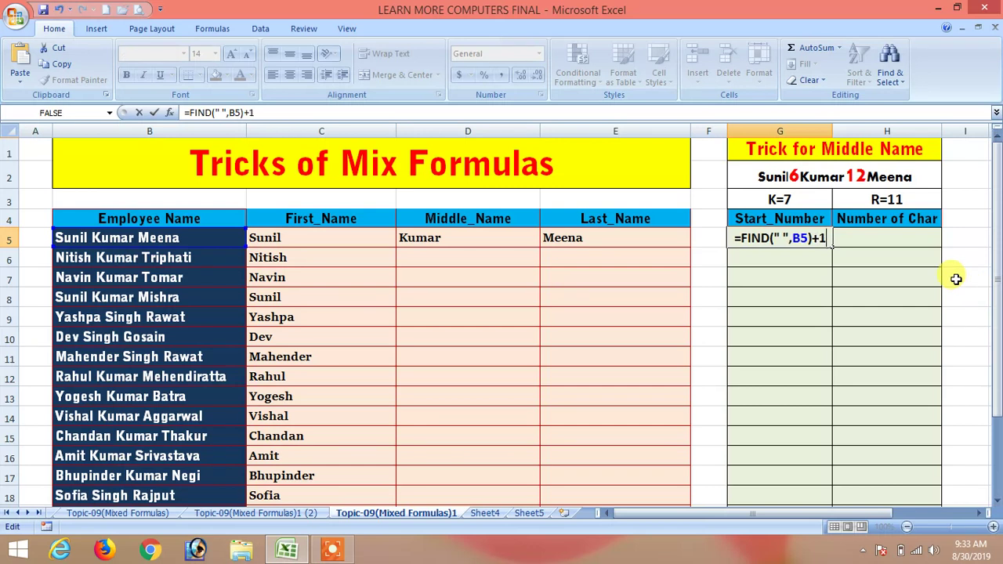
{"action": "key", "text": "Return"}
{"action": "left_click", "coordinate": [854, 246]}
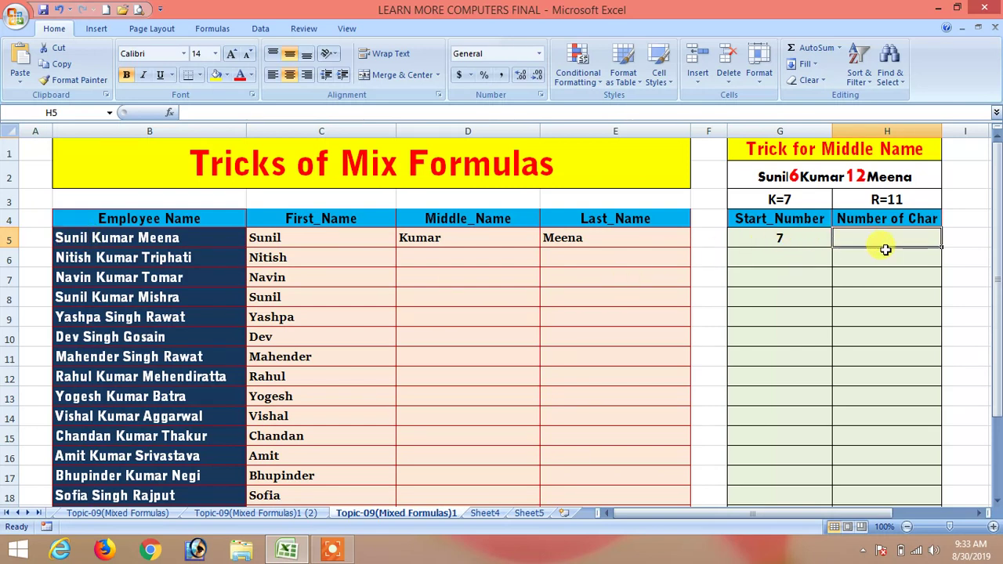
Enter =FIND(" ",B5,FIND(" ",B5)+1) in H5 to locate the second space at 12
{"action": "type", "text": "=find"}
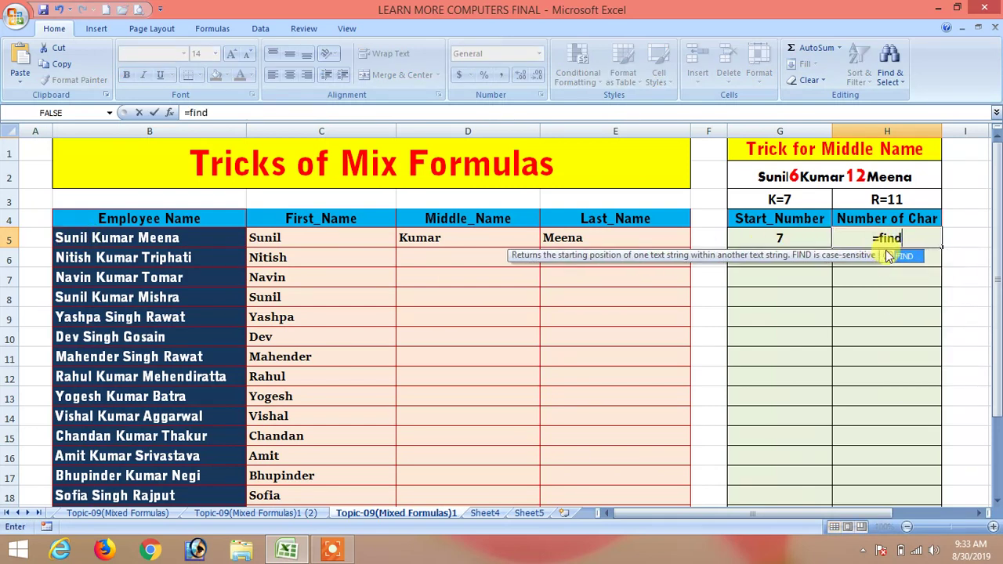
{"action": "key", "text": "Tab"}
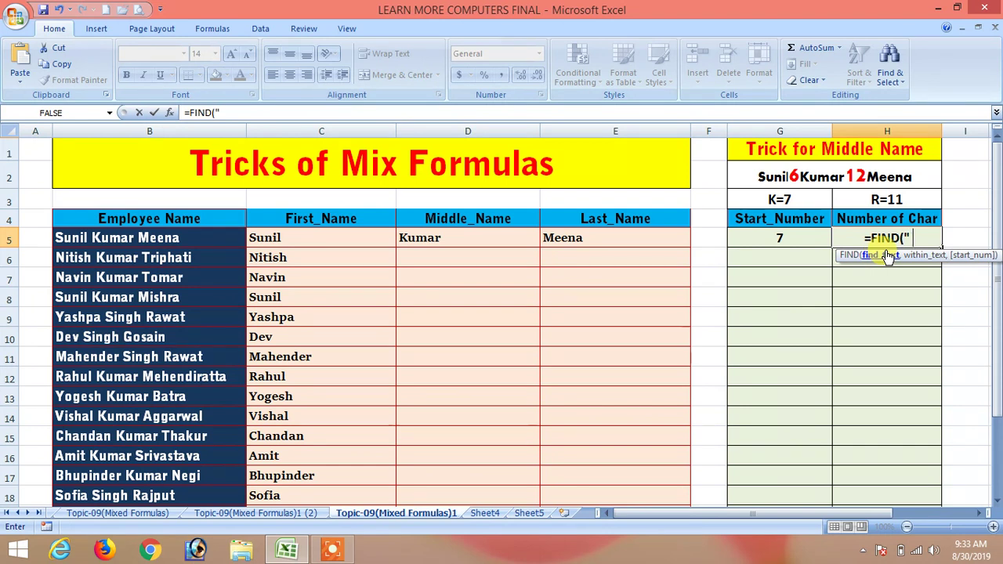
{"action": "type", "text": ","}
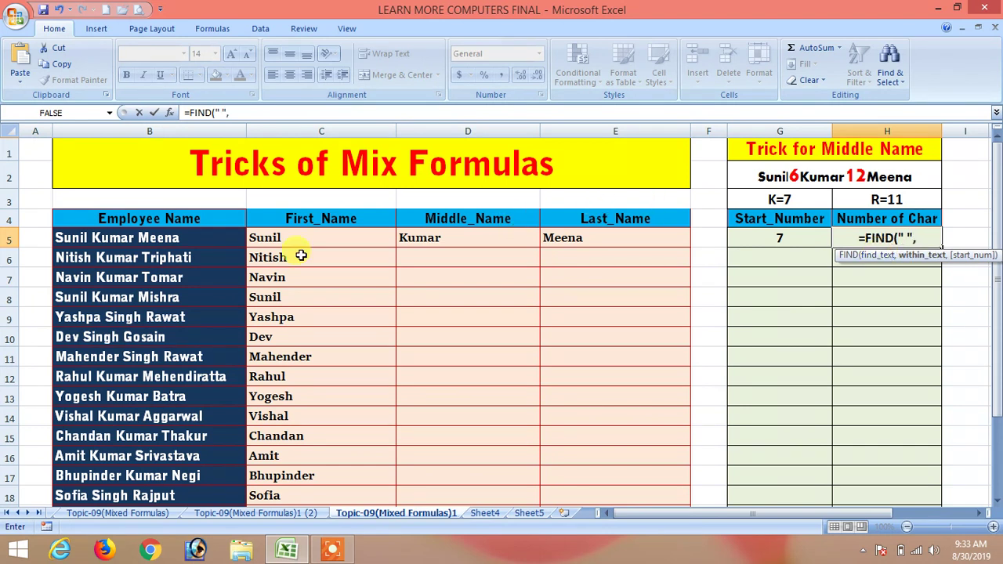
{"action": "left_click", "coordinate": [175, 238]}
{"action": "type", "text": ","}
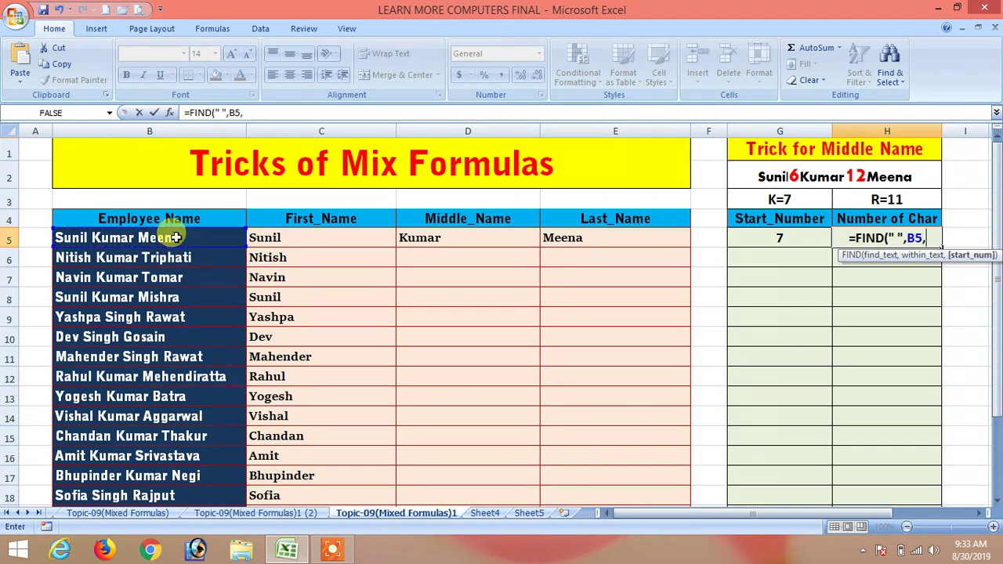
{"action": "type", "text": "find"}
{"action": "key", "text": "Tab"}
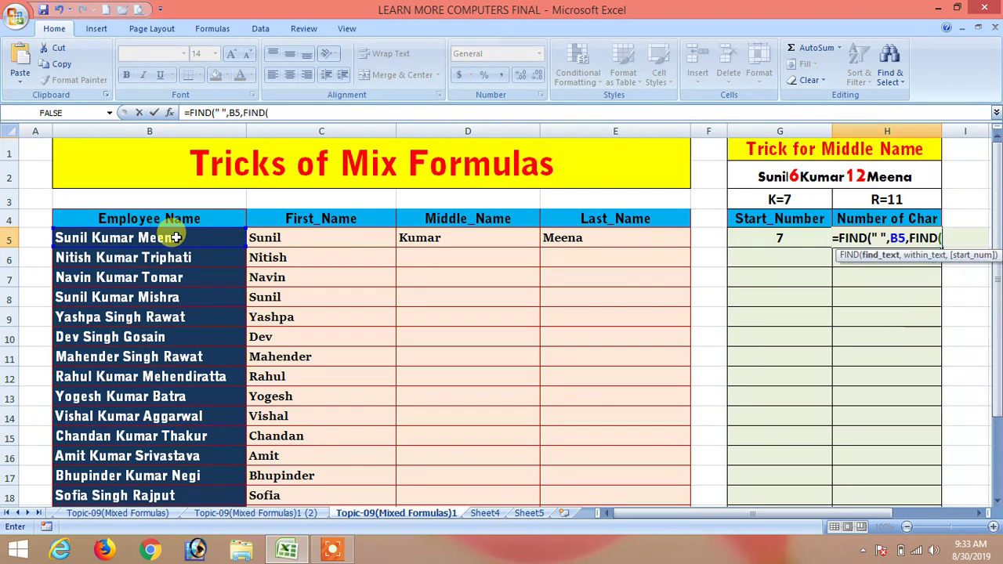
{"action": "type", "text": "(\""}
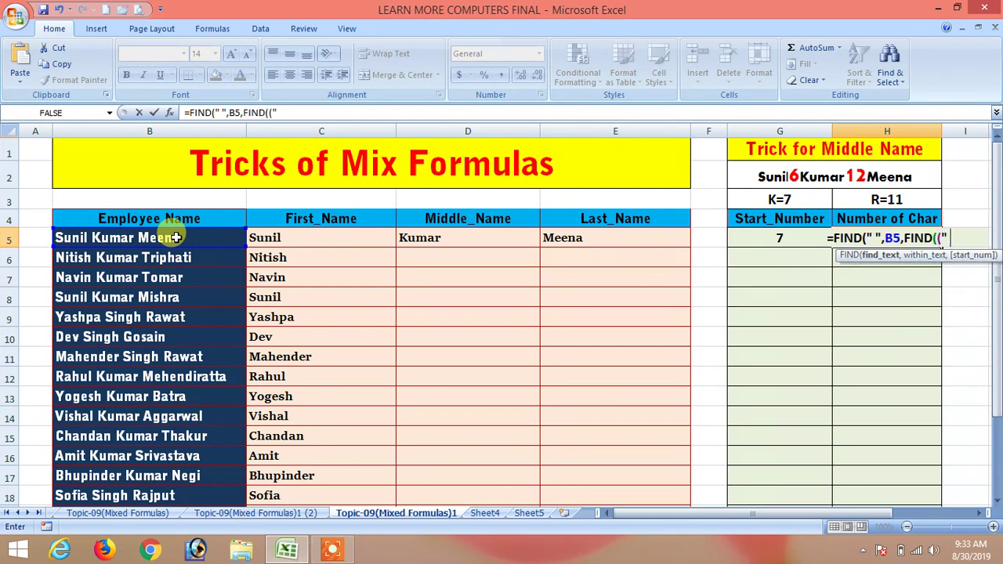
{"action": "key", "text": "BackSpace"}
{"action": "key", "text": "BackSpace"}
{"action": "type", "text": "\" \","}
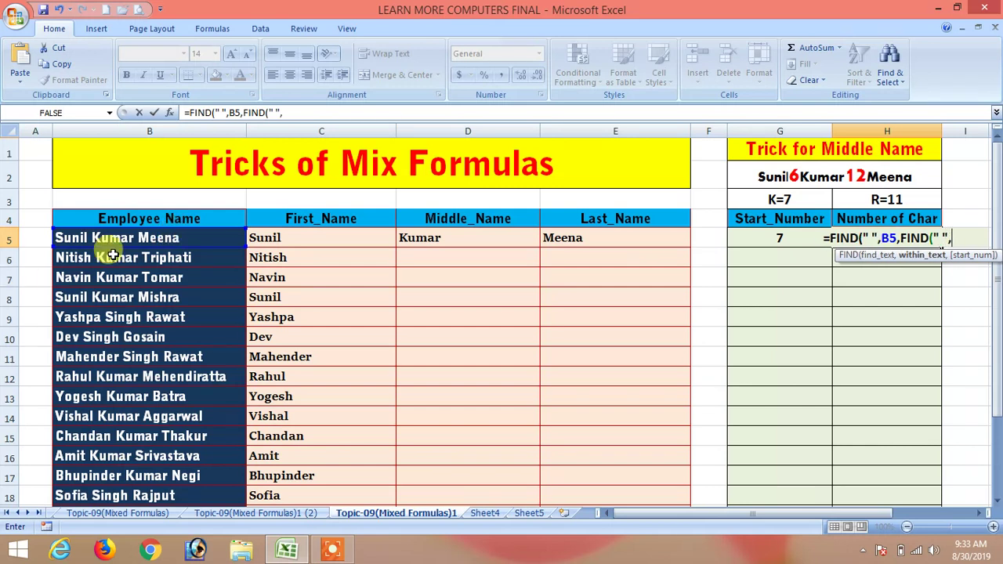
{"action": "left_click", "coordinate": [116, 237]}
{"action": "type", "text": ")"}
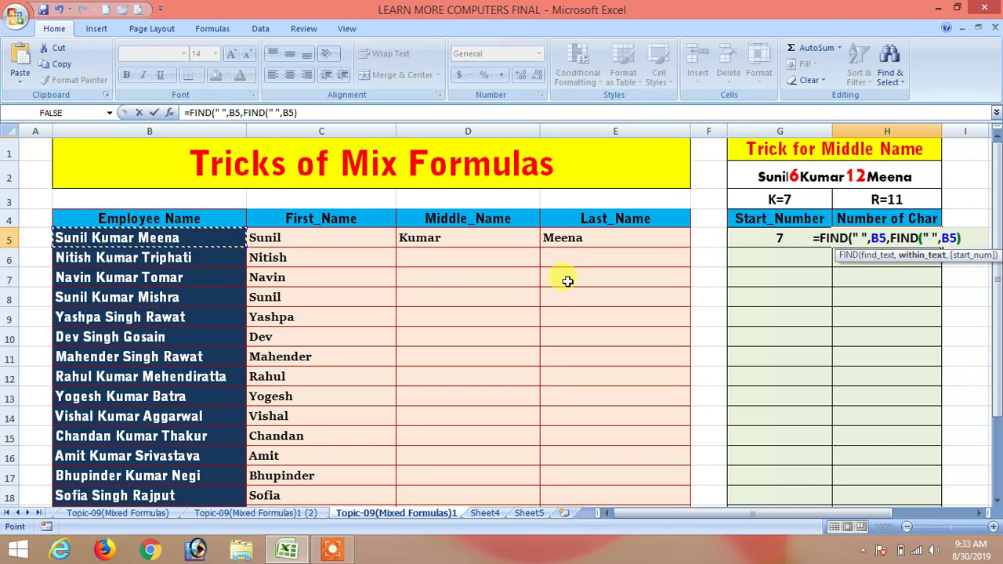
{"action": "type", "text": "+1"}
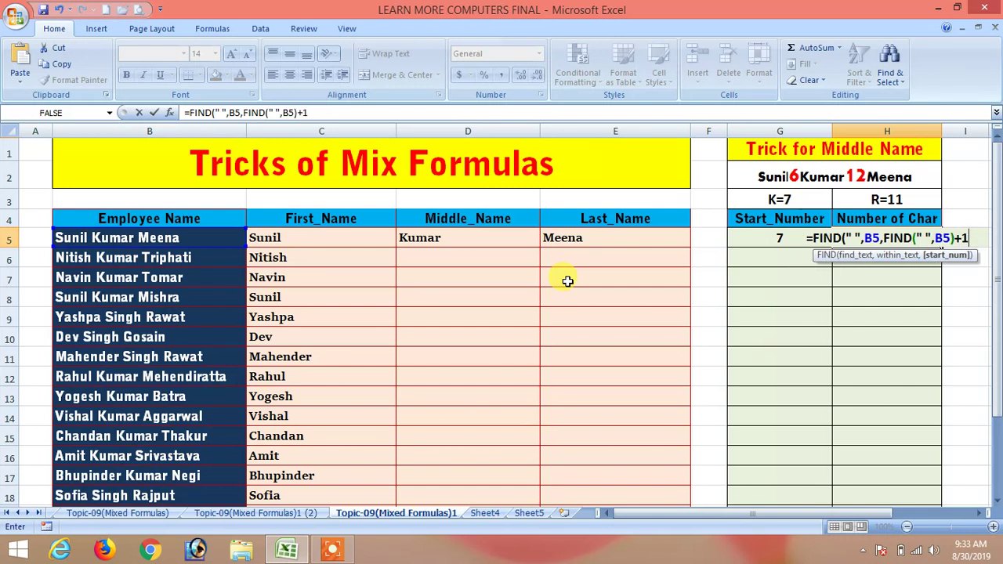
{"action": "key", "text": "Return"}
{"action": "key", "text": "Return"}
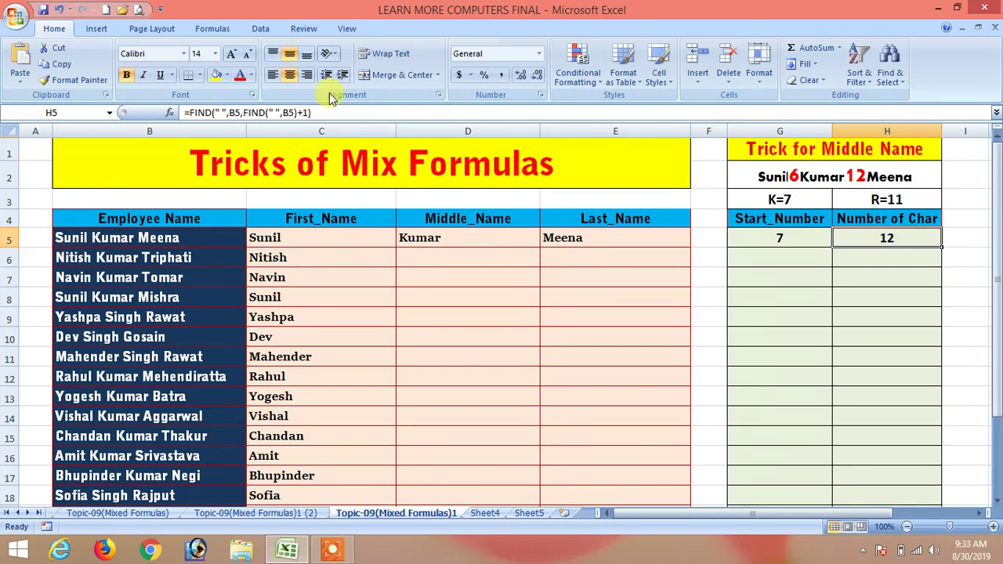
Experiment with edits to H5, keeping the =FIND(" ",B5,FIND(" ",B5)+1) version
{"action": "left_click", "coordinate": [304, 112]}
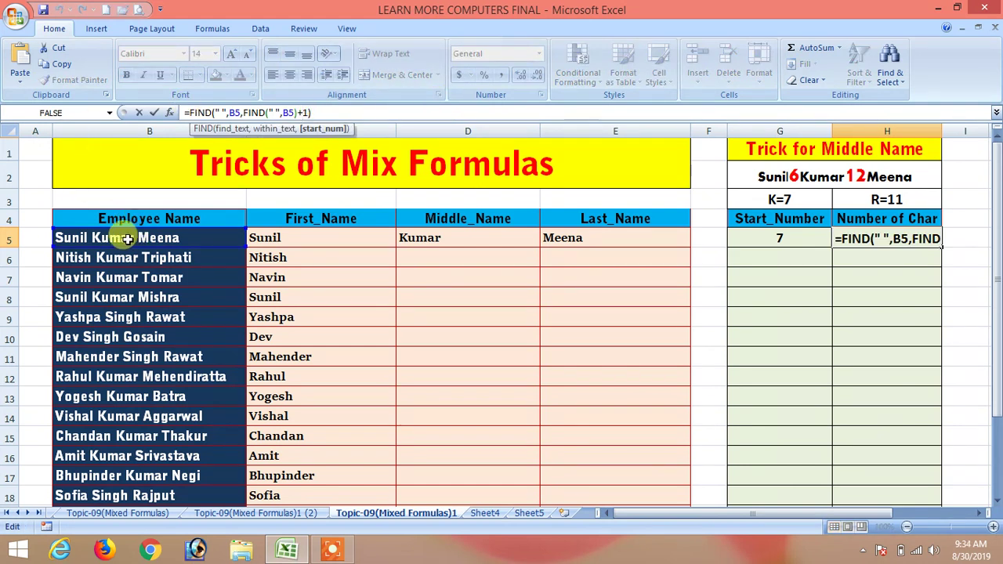
{"action": "key", "text": "End"}
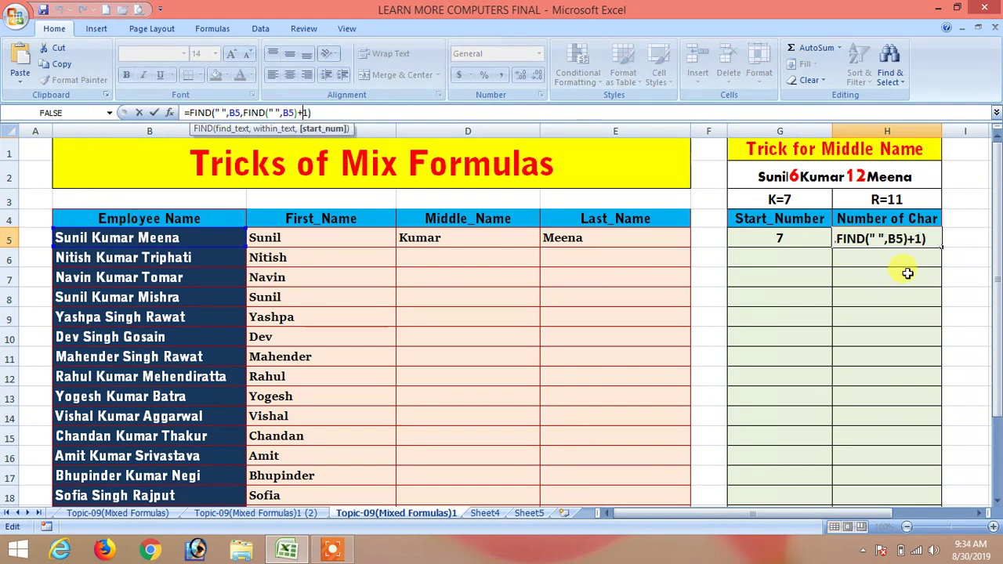
{"action": "key", "text": "Return"}
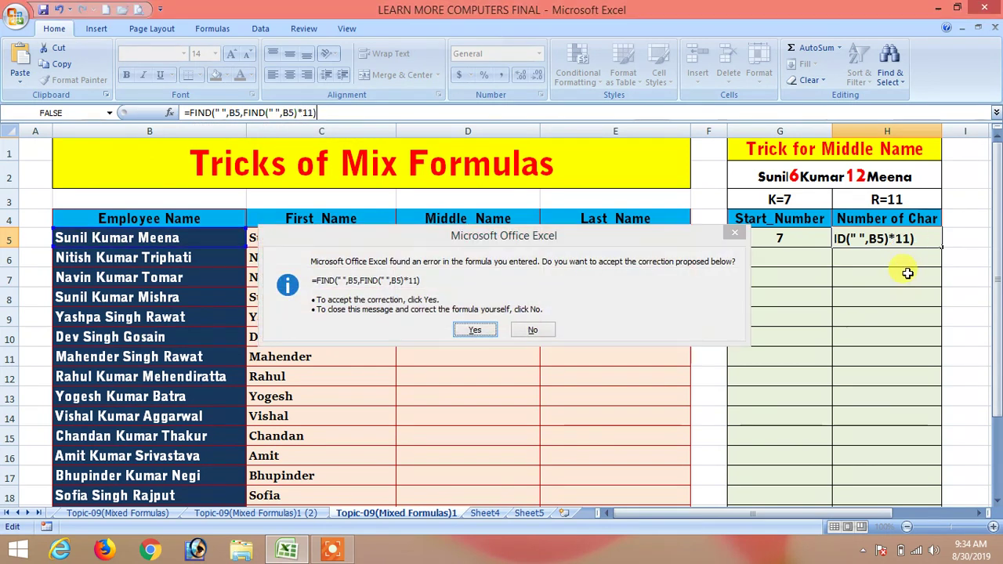
{"action": "key", "text": "Return"}
{"action": "left_click", "coordinate": [879, 238]}
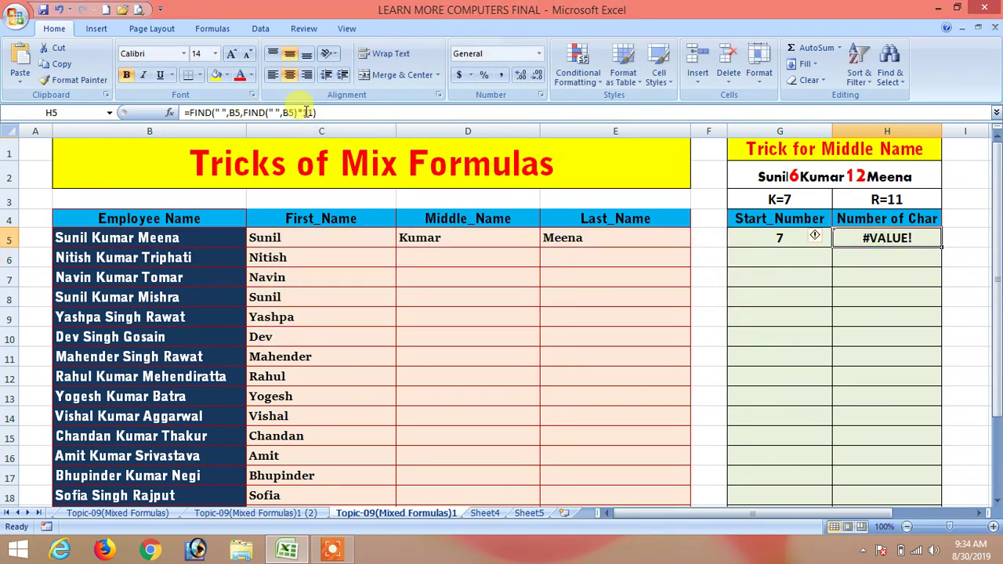
{"action": "left_click", "coordinate": [304, 113]}
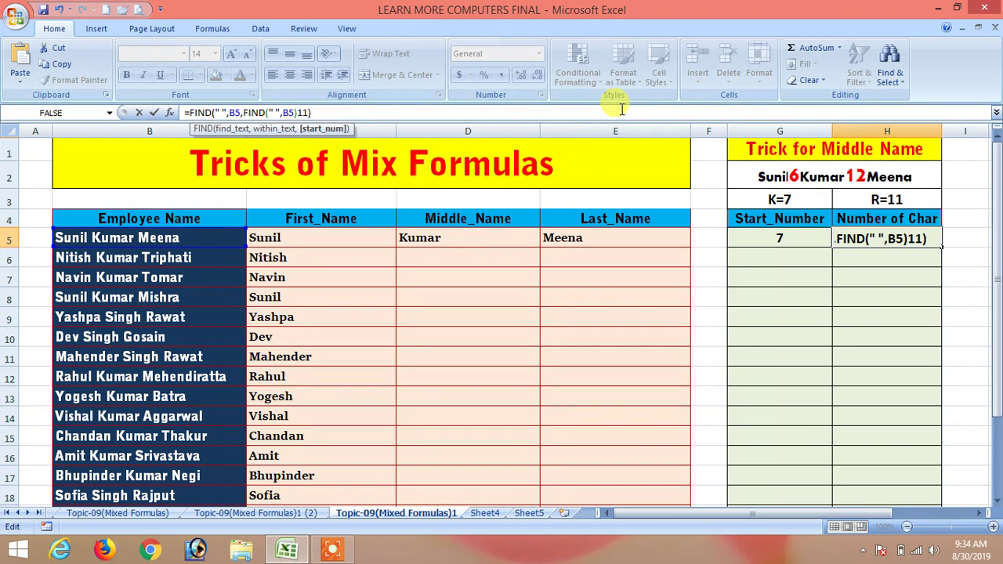
{"action": "type", "text": "-"}
{"action": "key", "text": "Return"}
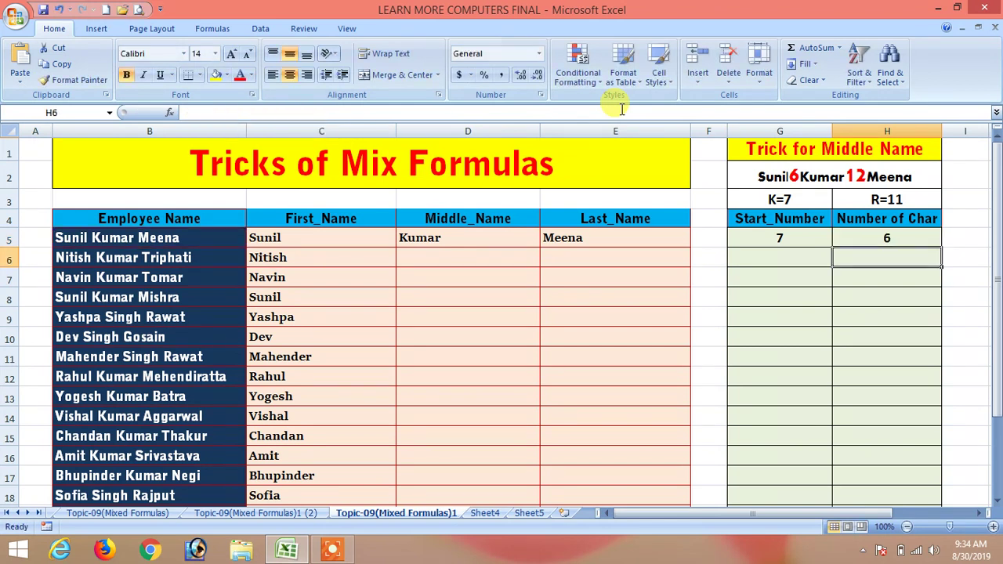
{"action": "left_click", "coordinate": [893, 220]}
{"action": "left_click", "coordinate": [878, 239]}
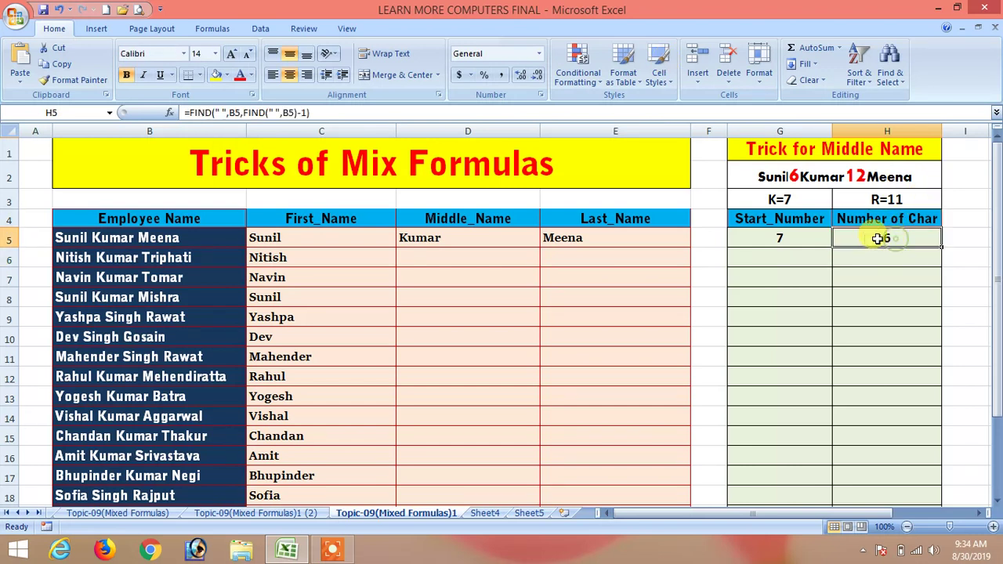
{"action": "left_click", "coordinate": [301, 112]}
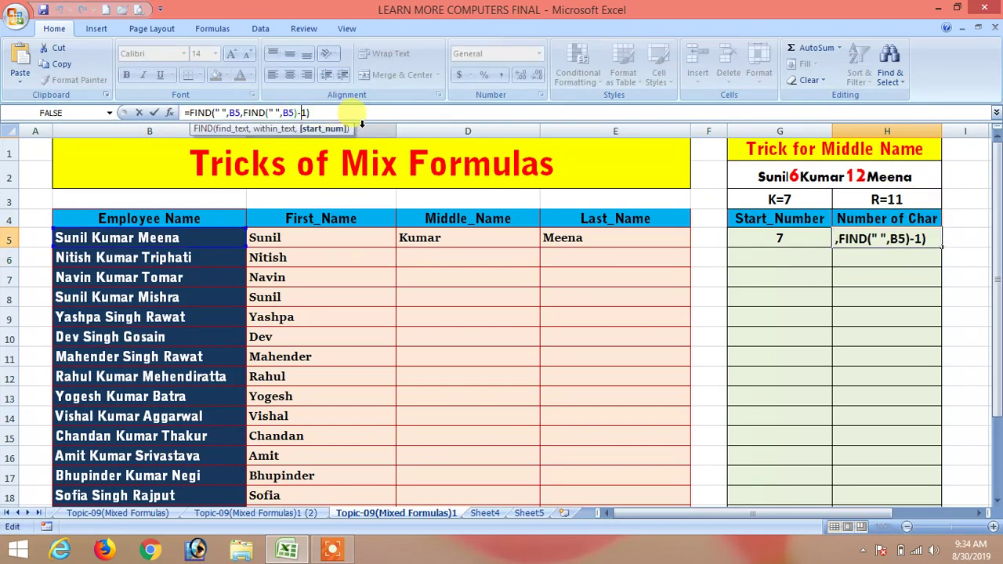
{"action": "type", "text": "+"}
{"action": "key", "text": "Return"}
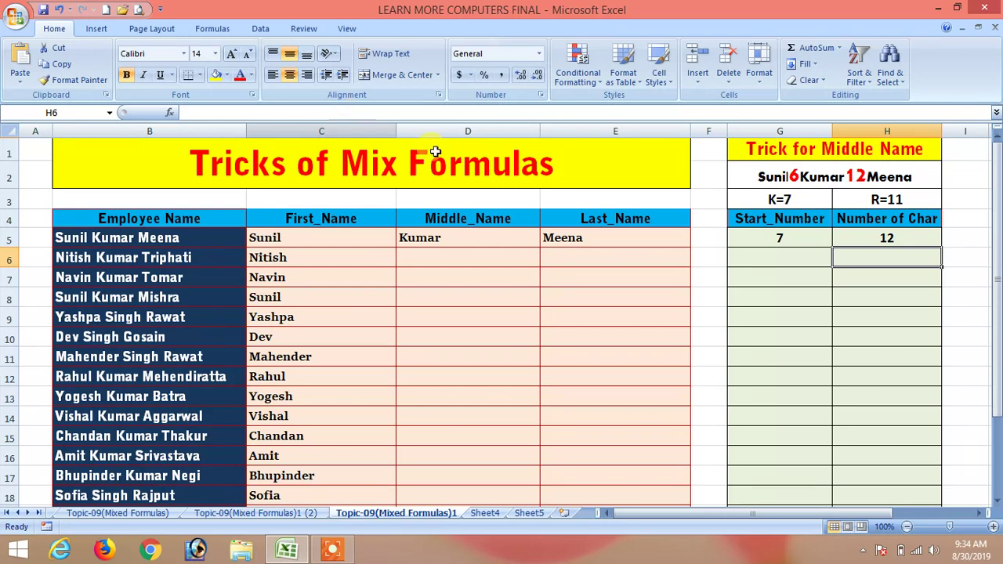
Extend H5 to =FIND(" ",B5,FIND(" ",B5)+1)-1-FIND(" ",B5), giving the middle-name length 5
{"action": "left_click", "coordinate": [885, 238]}
{"action": "left_click", "coordinate": [333, 112]}
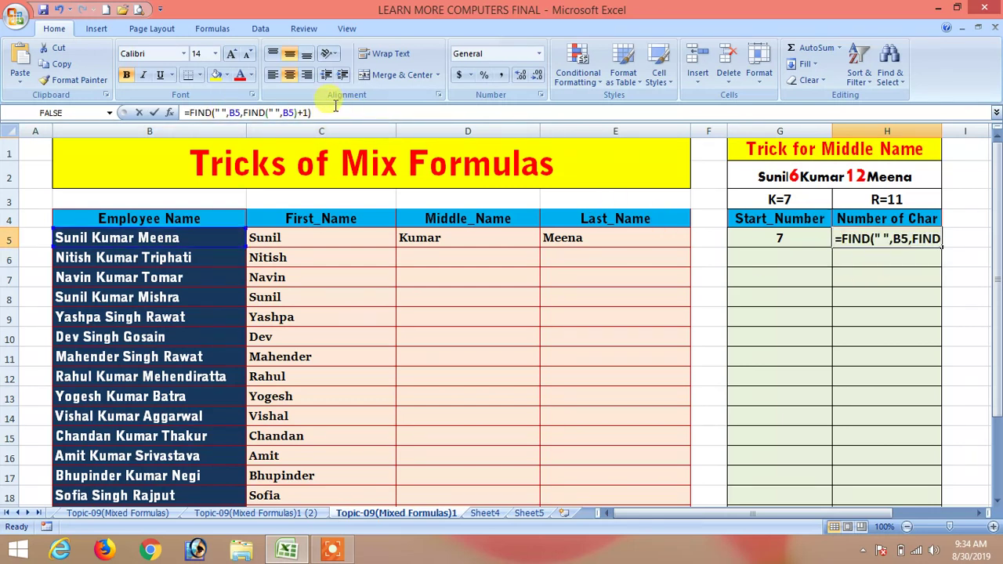
{"action": "type", "text": "-"}
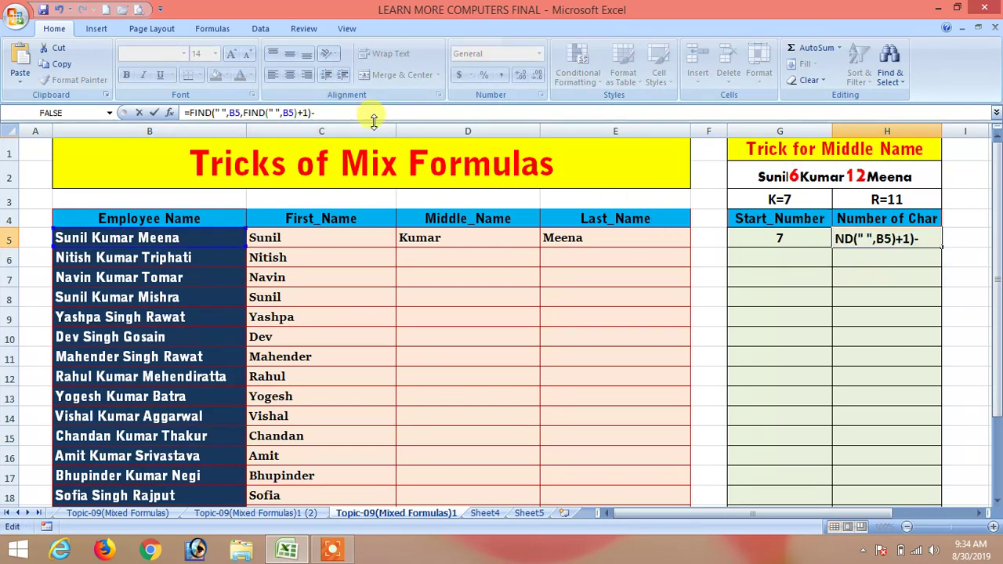
{"action": "key", "text": "BackSpace"}
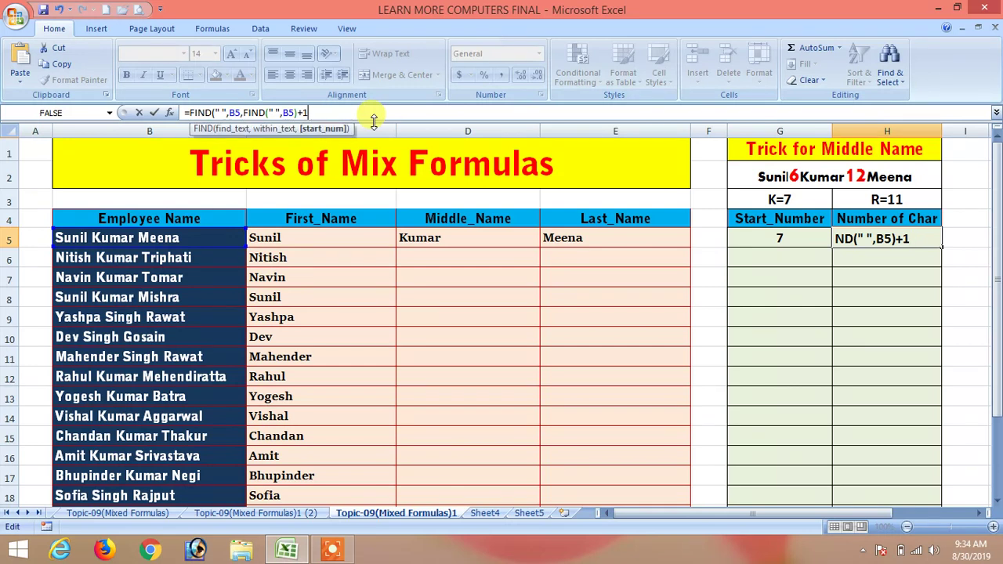
{"action": "type", "text": ")-1"}
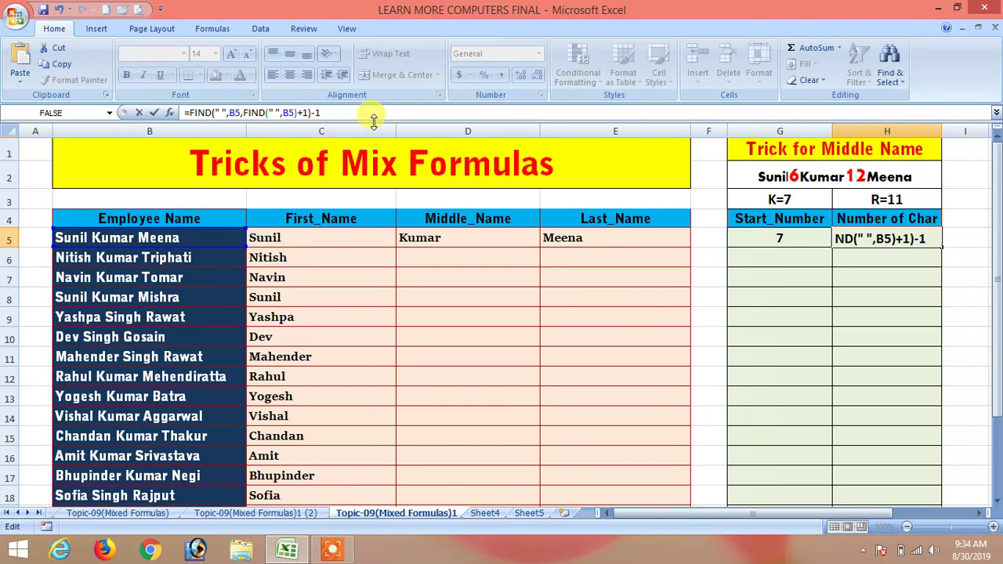
{"action": "type", "text": "-find(\" \""}
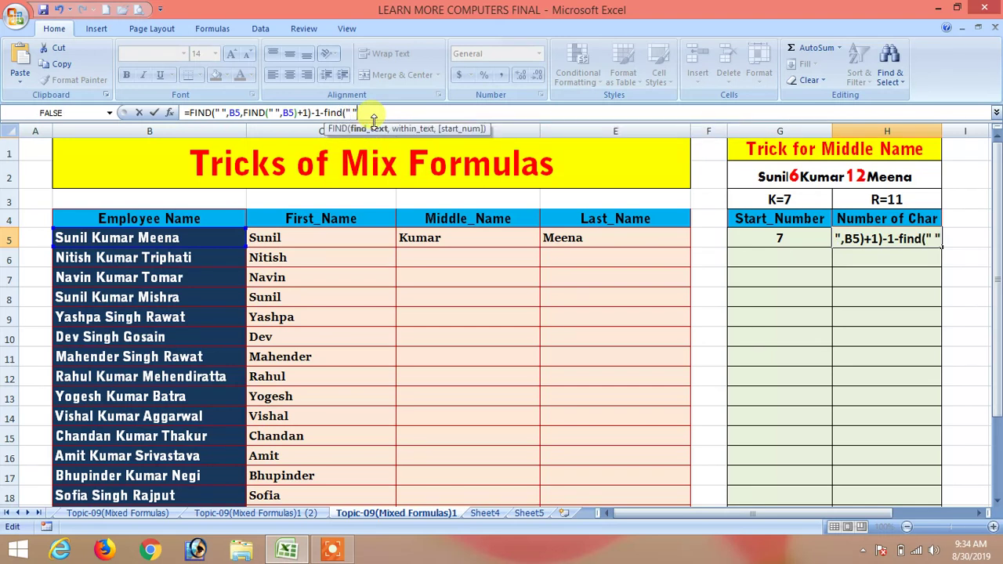
{"action": "type", "text": ","}
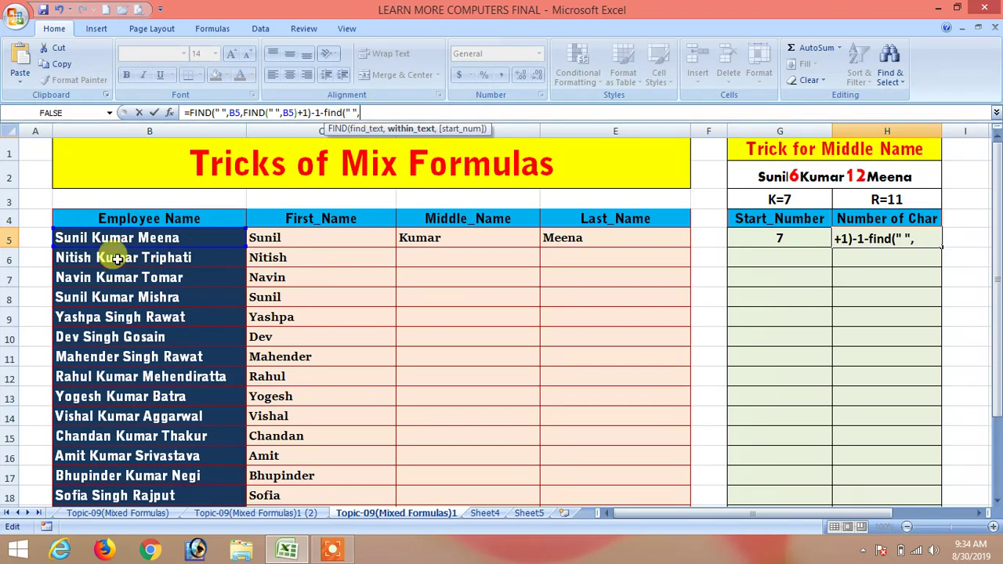
{"action": "left_click", "coordinate": [107, 239]}
{"action": "type", "text": ")"}
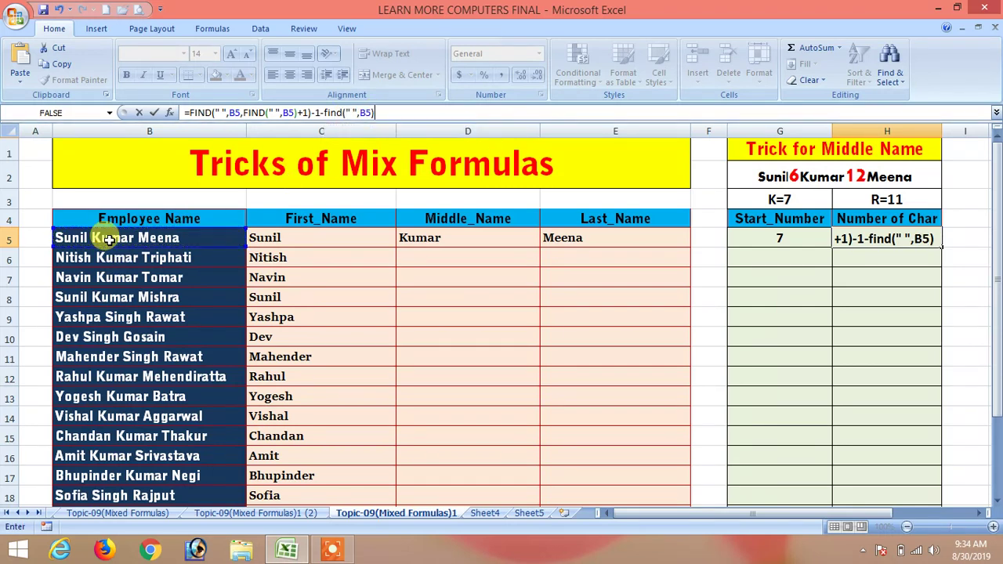
{"action": "key", "text": "Return"}
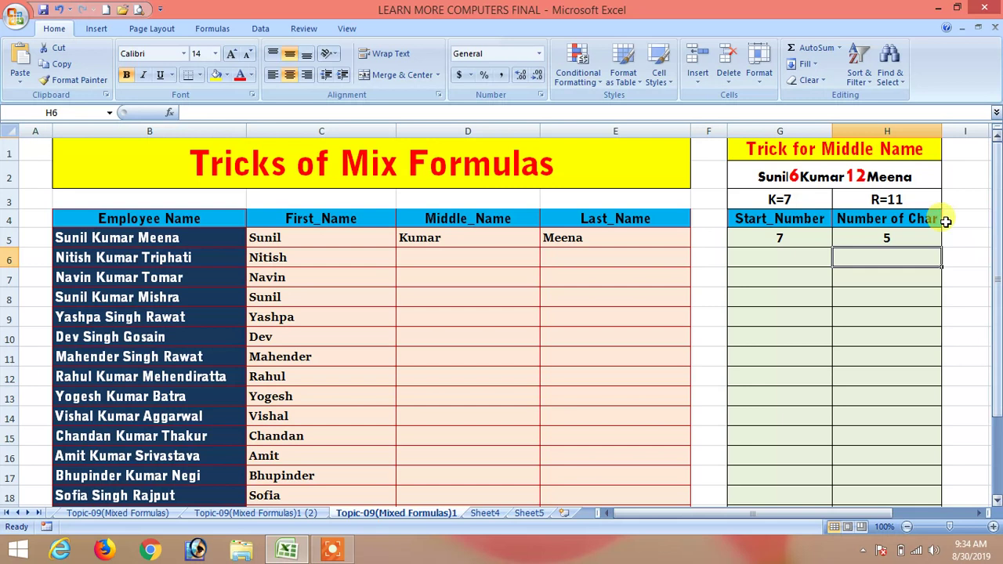
Inspect the G5 and H5 formulas and copy H5's middle-name length expression
{"action": "left_click", "coordinate": [896, 245]}
{"action": "left_click", "coordinate": [782, 233]}
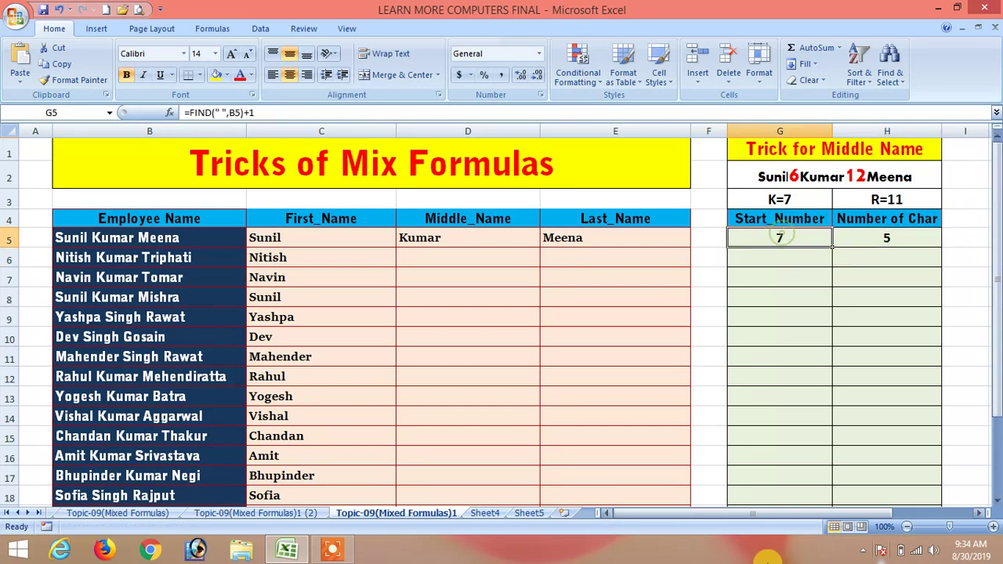
{"action": "left_click_drag", "start_coordinate": [257, 112], "coordinate": [202, 113]}
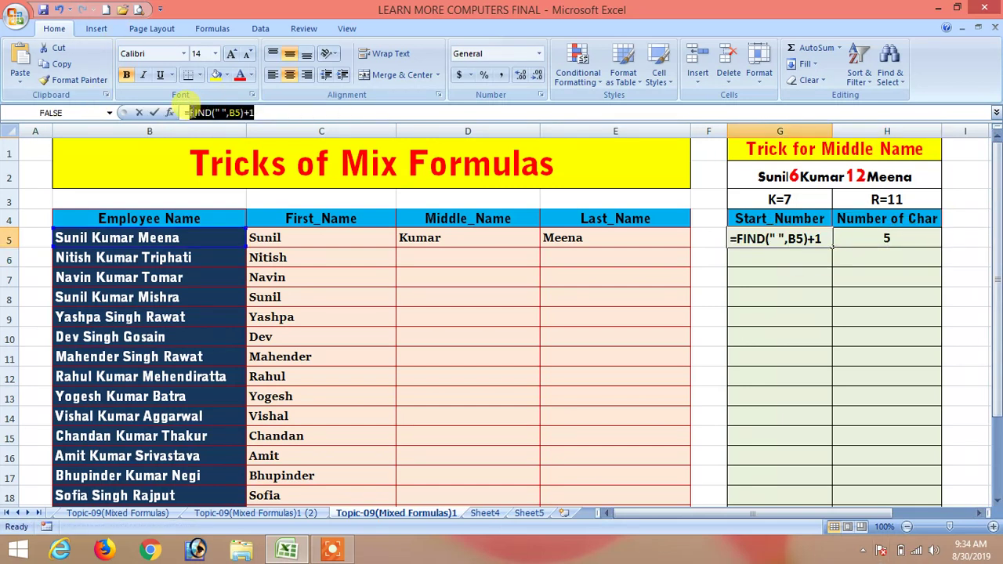
{"action": "key", "text": "Escape"}
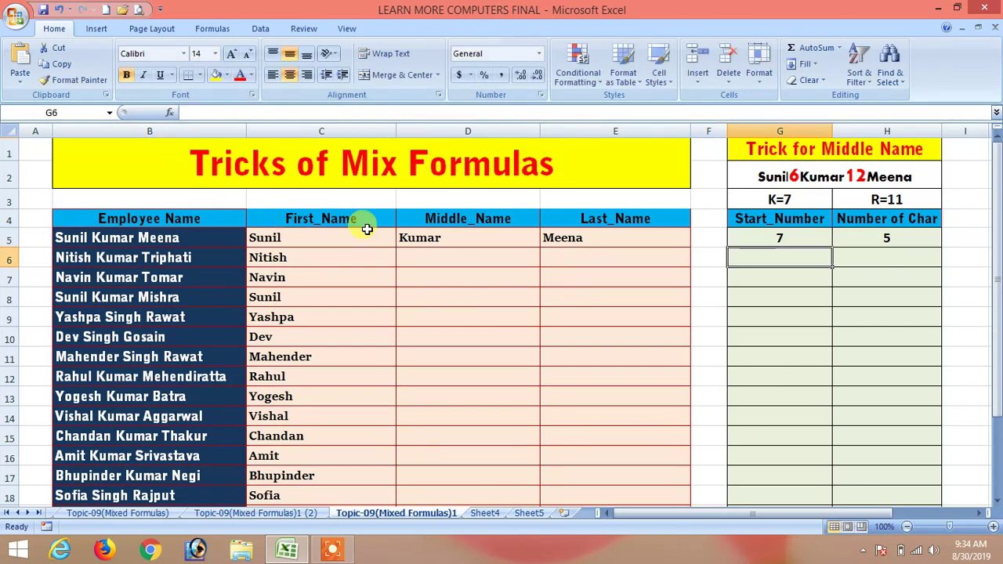
{"action": "left_click", "coordinate": [422, 235]}
{"action": "left_click", "coordinate": [227, 113]}
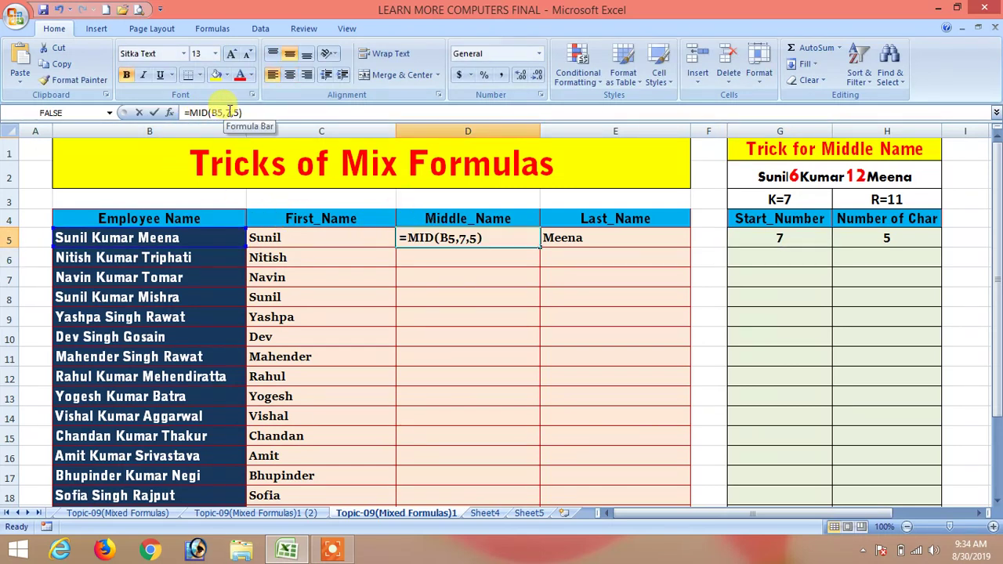
{"action": "left_click", "coordinate": [887, 235]}
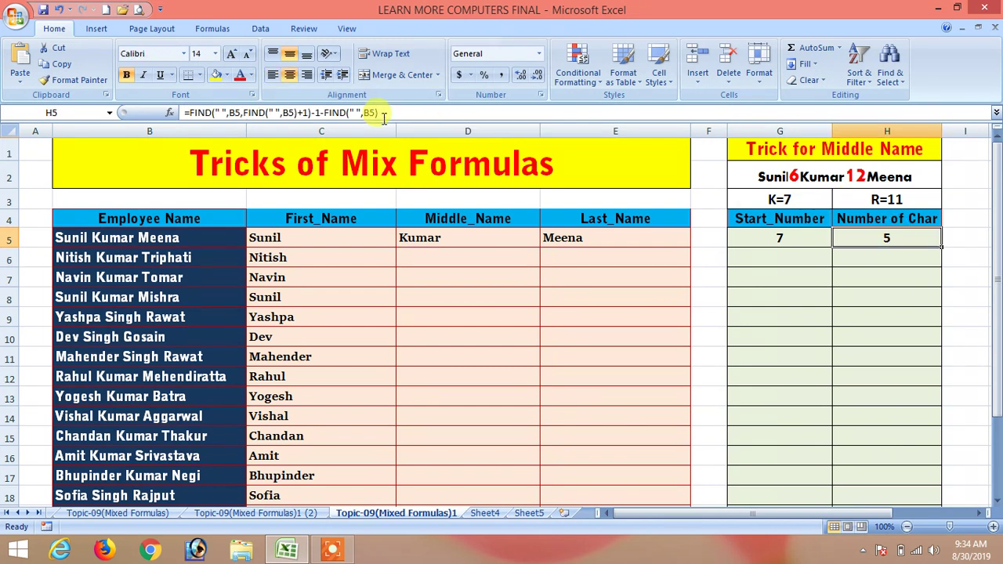
{"action": "left_click_drag", "start_coordinate": [384, 112], "coordinate": [189, 113]}
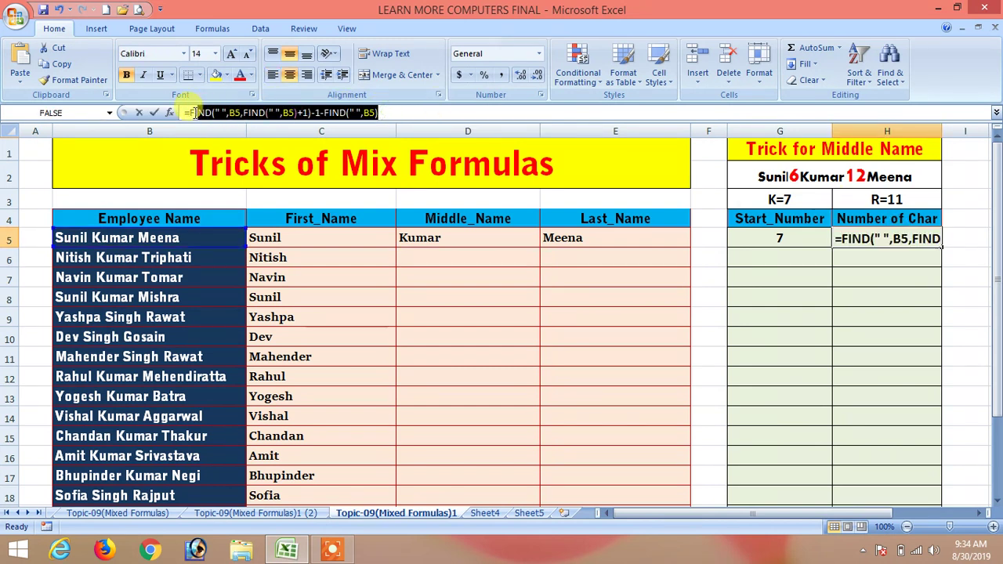
{"action": "key", "text": "Escape"}
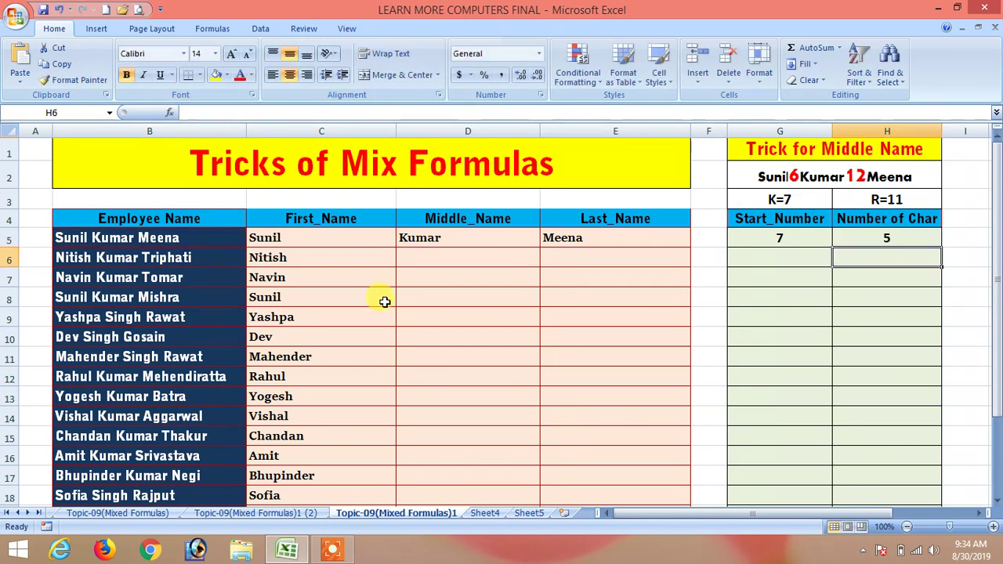
Replace D5's fixed count 5 with the copied FIND expression and fill it down Middle_Name
{"action": "left_click", "coordinate": [434, 235]}
{"action": "left_click_drag", "start_coordinate": [300, 112], "coordinate": [293, 112]}
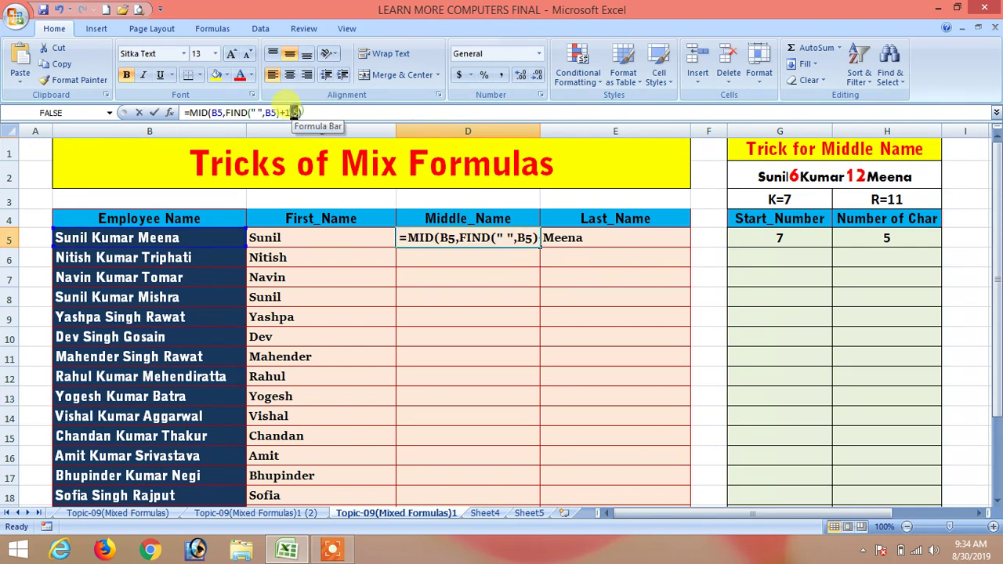
{"action": "key", "text": "ctrl+v"}
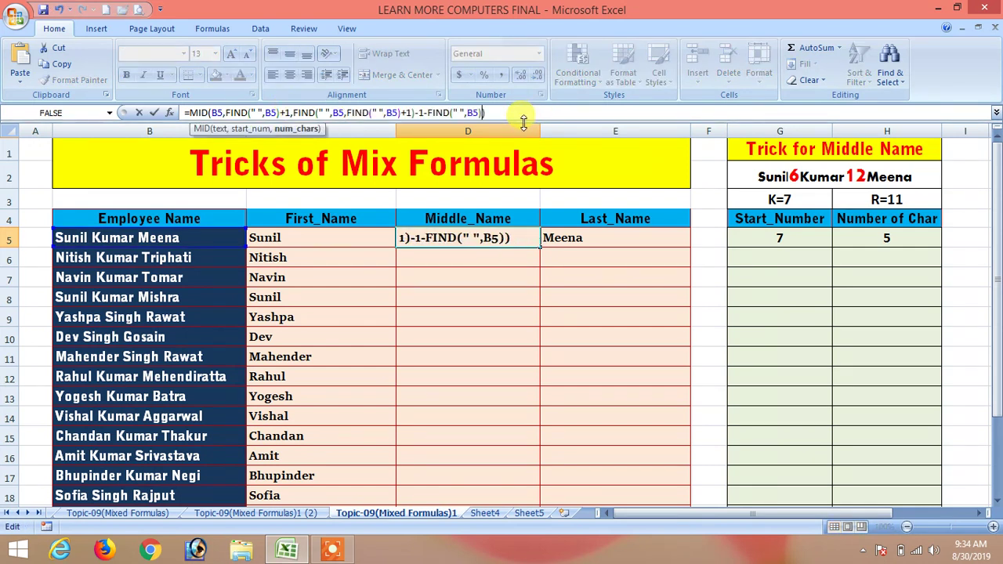
{"action": "key", "text": "Return"}
{"action": "left_click", "coordinate": [510, 237]}
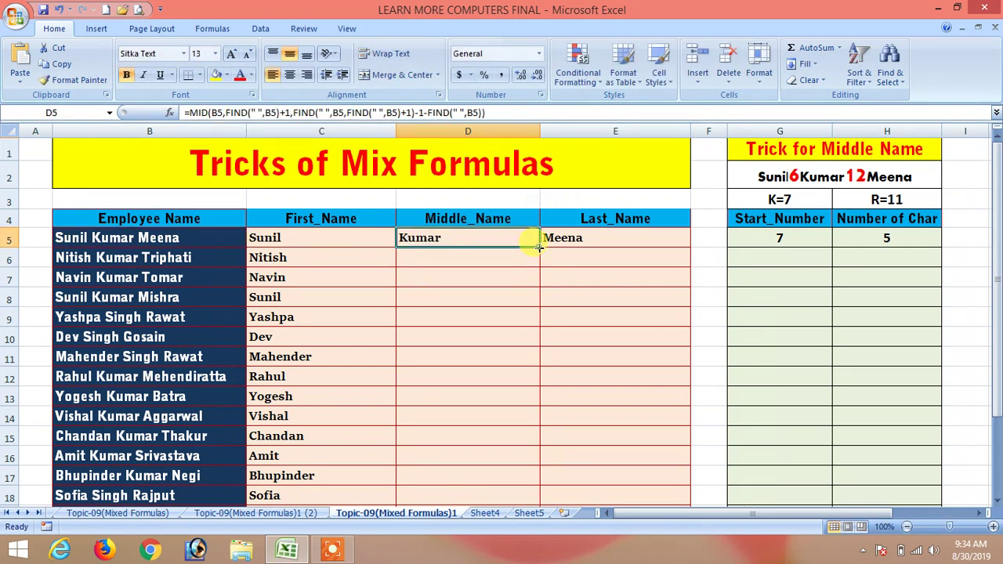
{"action": "double_click", "coordinate": [539, 248]}
Inspect the =RIGHT(B5,5) formula behind Meena in E5
{"action": "left_click_drag", "start_coordinate": [999, 239], "coordinate": [1000, 239]}
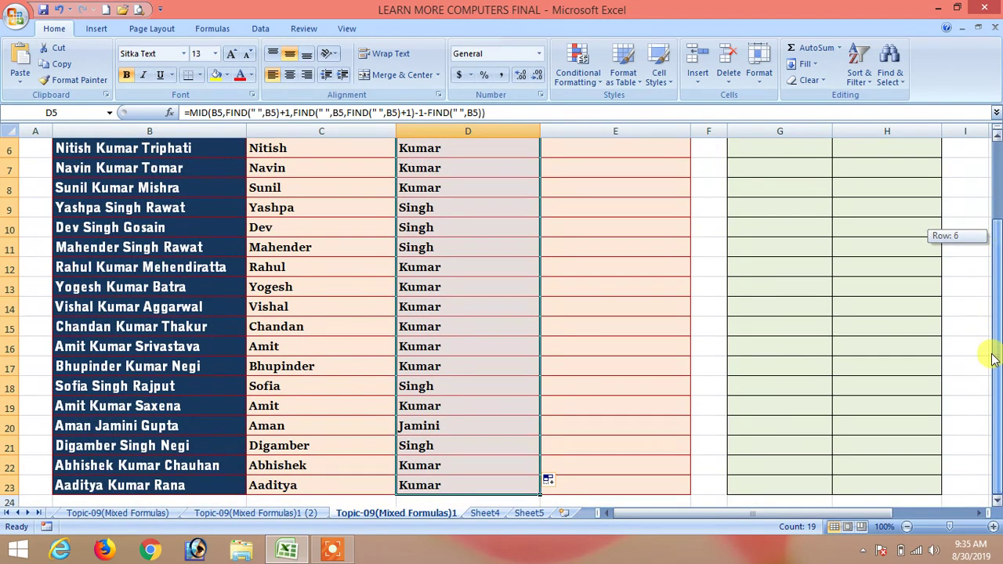
{"action": "left_click", "coordinate": [569, 243]}
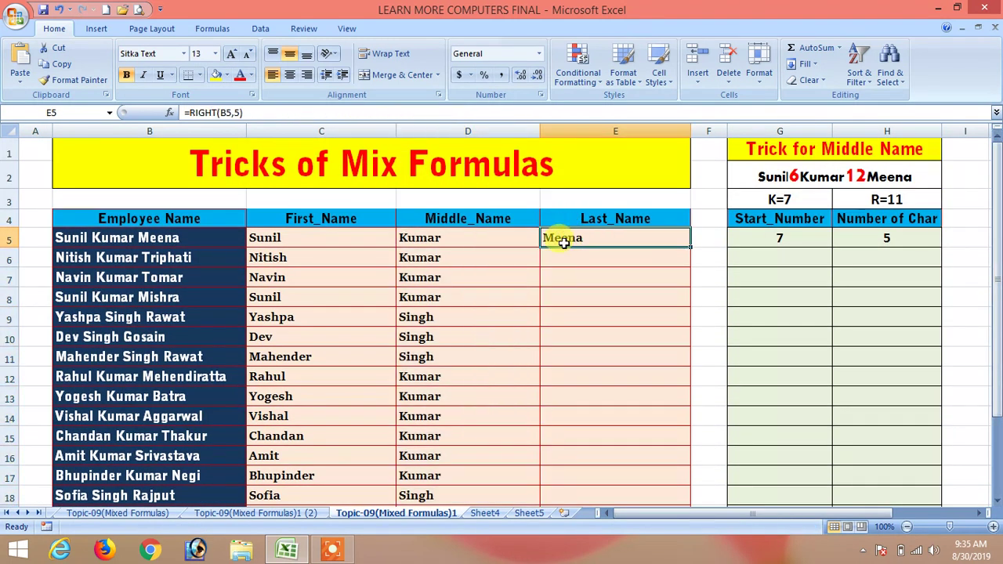
{"action": "double_click", "coordinate": [236, 112]}
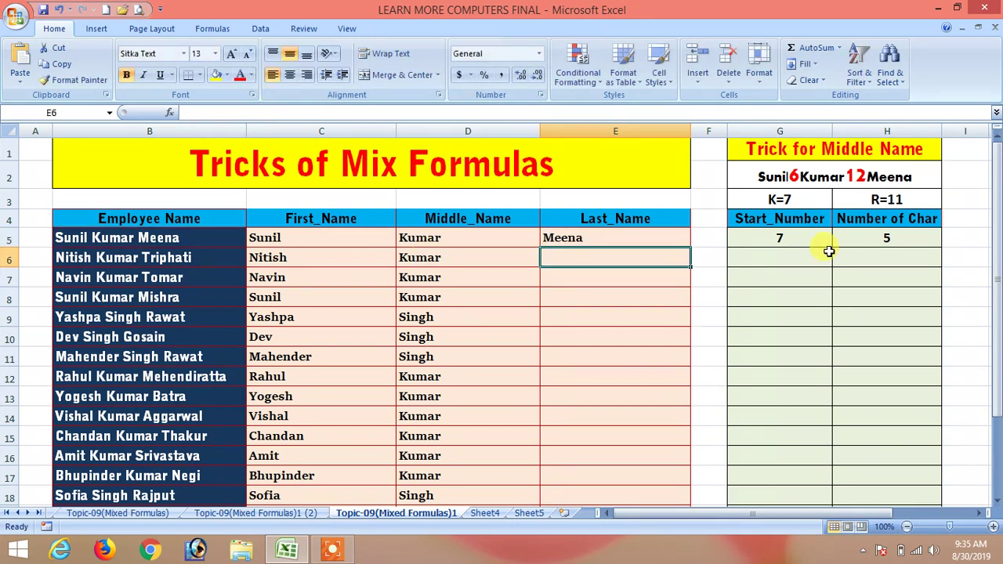
{"action": "left_click", "coordinate": [899, 237]}
Begin a =LEN( formula in G7 of the Start_Number column
{"action": "left_click", "coordinate": [878, 278]}
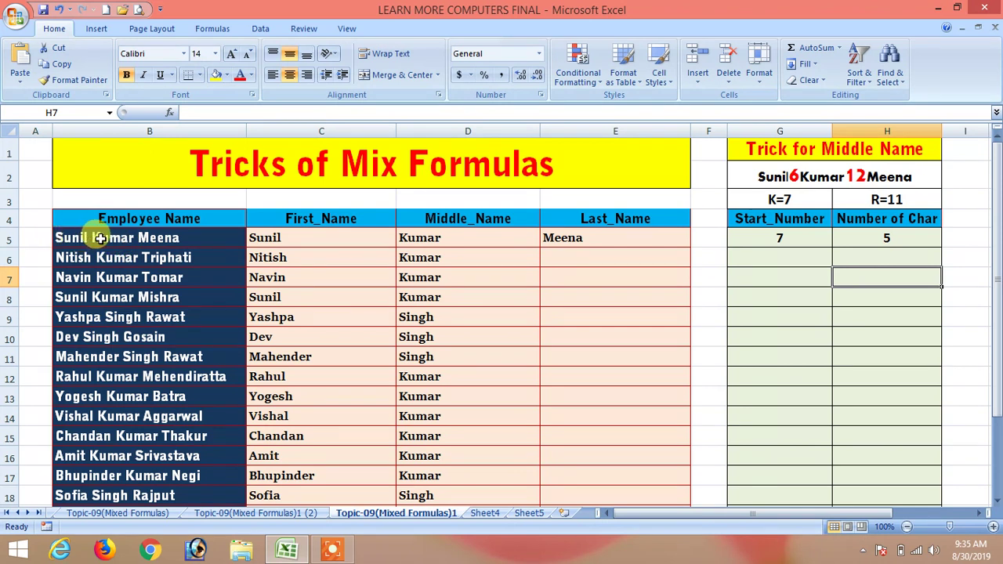
{"action": "left_click", "coordinate": [771, 262]}
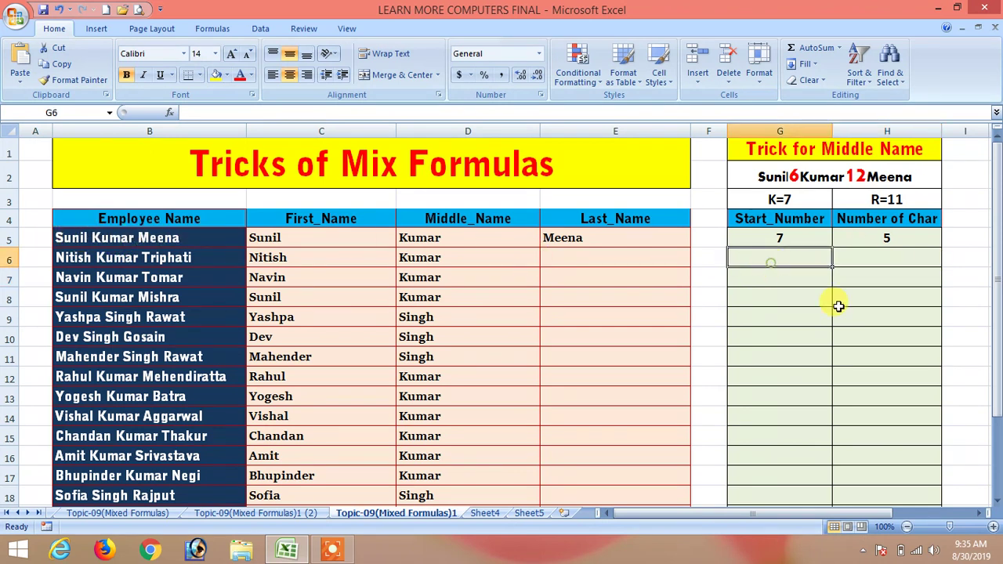
{"action": "left_click", "coordinate": [777, 278]}
{"action": "type", "text": "=len"}
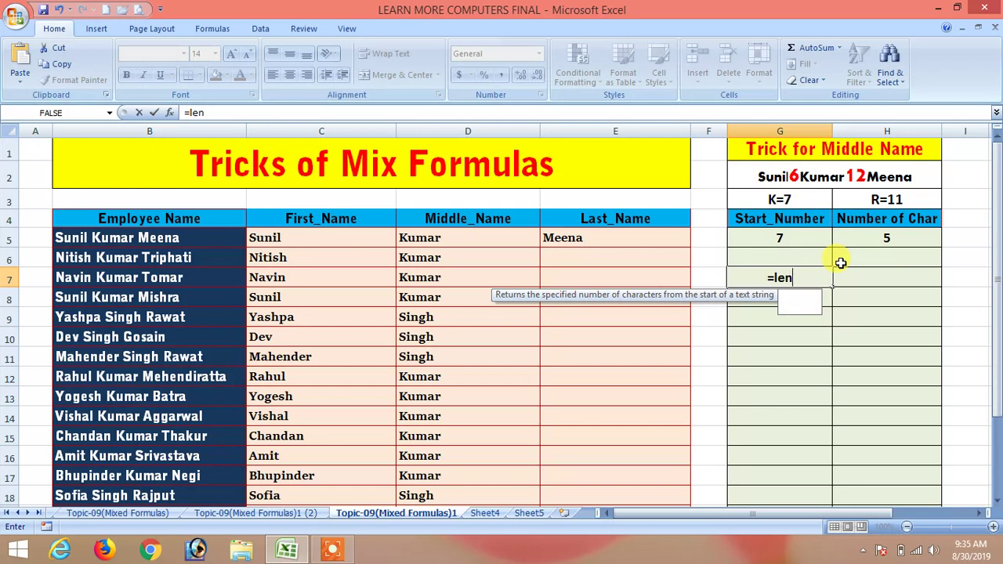
{"action": "type", "text": "("}
Complete G7 as =LEN(B5), returning 17, and start a FIND formula on B5 in H7
{"action": "left_click", "coordinate": [148, 236]}
{"action": "key", "text": "Return"}
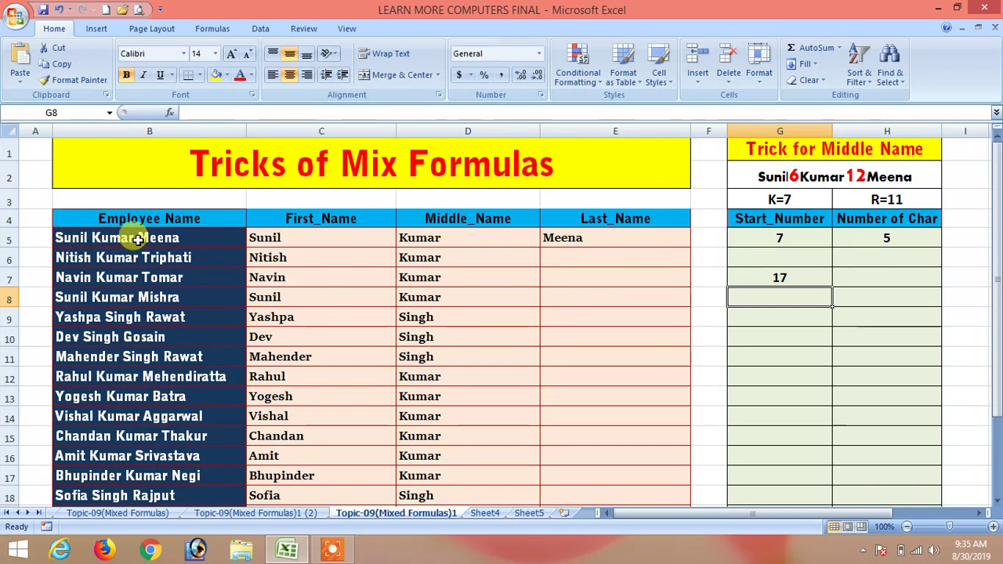
{"action": "left_click", "coordinate": [870, 278]}
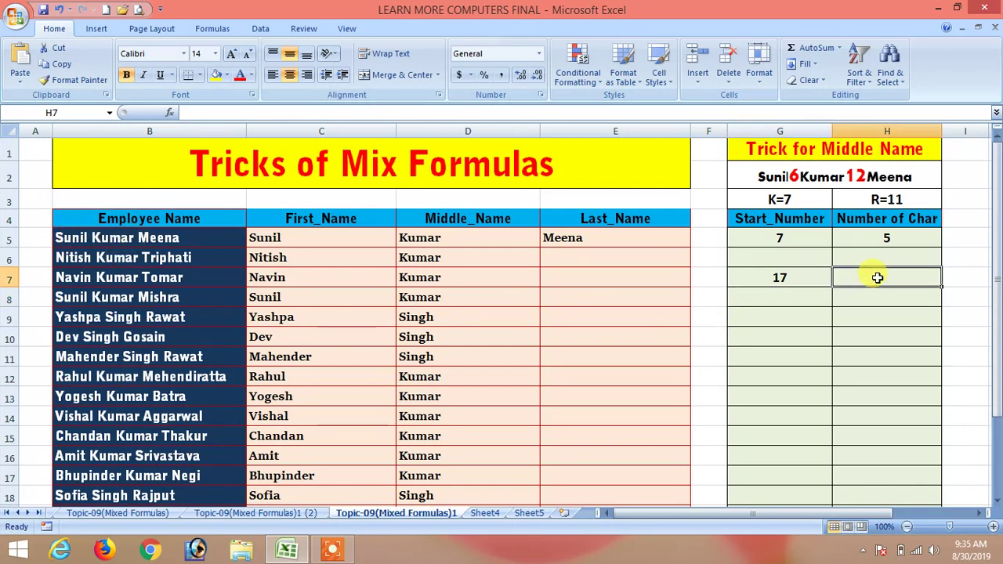
{"action": "type", "text": "=find"}
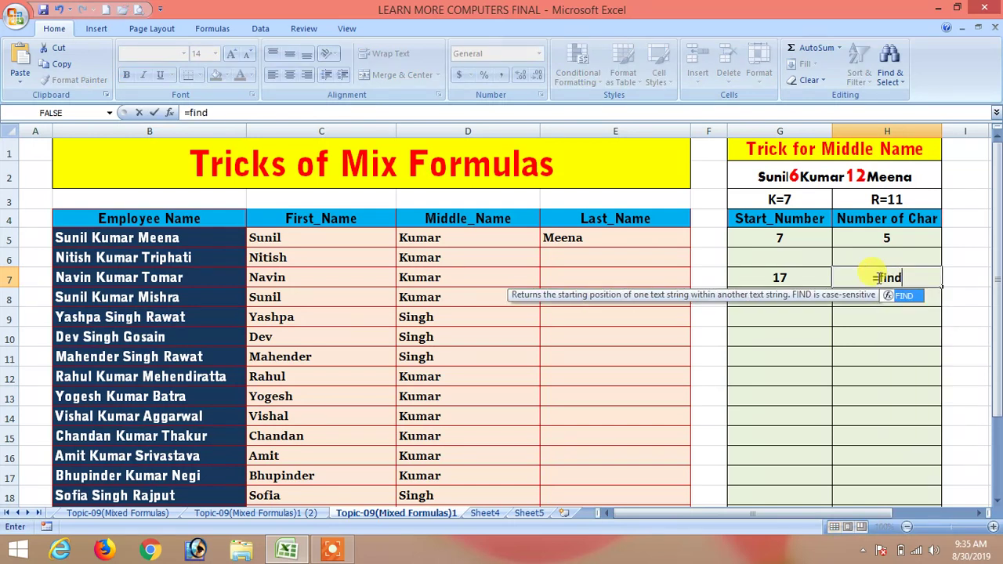
{"action": "key", "text": "Tab"}
{"action": "type", "text": "'"}
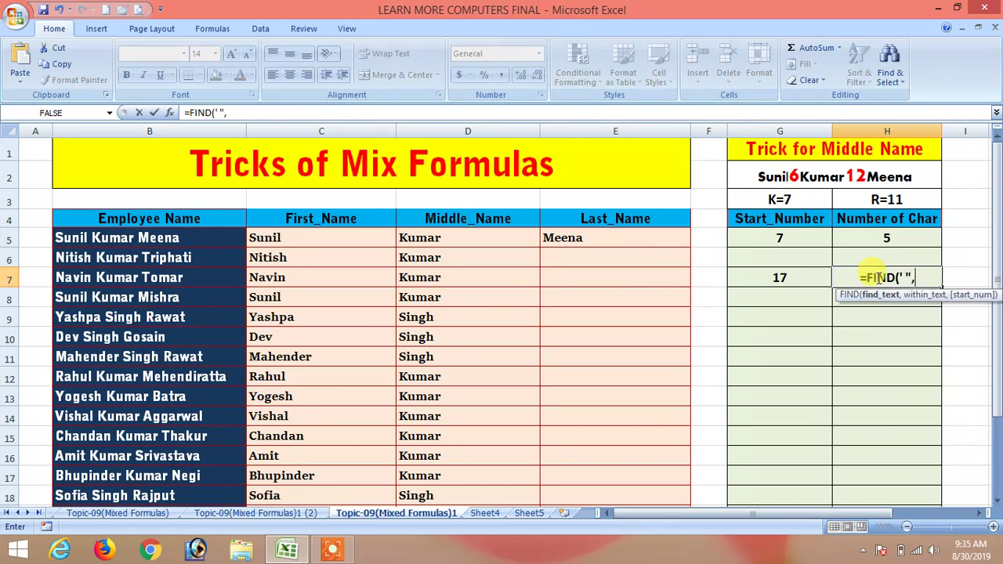
{"action": "left_click", "coordinate": [153, 237]}
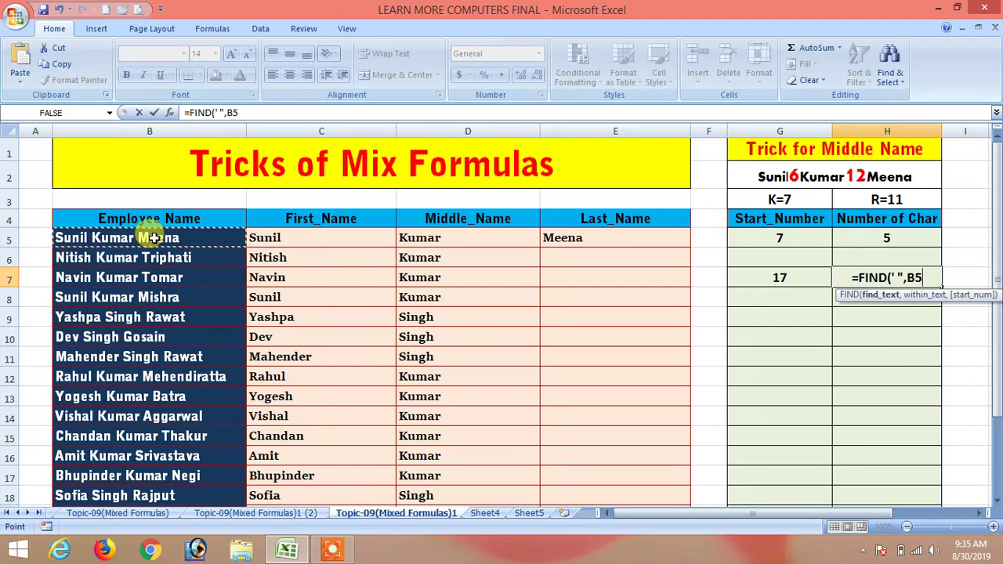
{"action": "type", "text": ",find"}
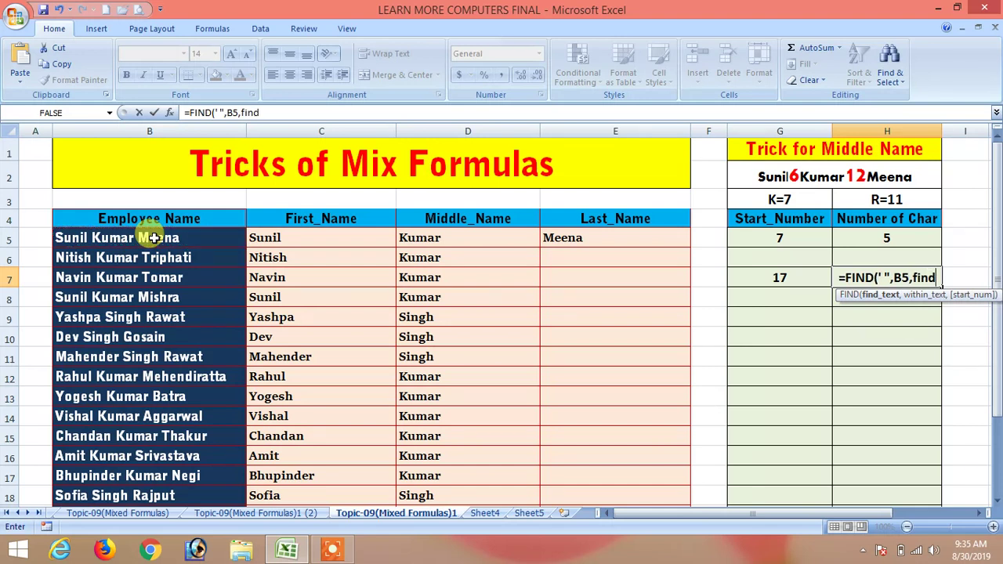
{"action": "left_click", "coordinate": [155, 239]}
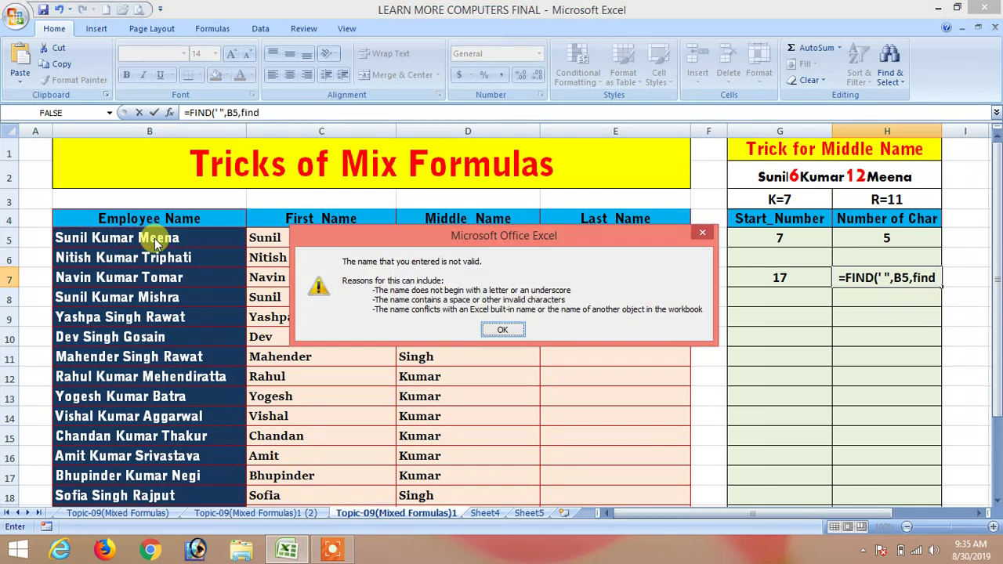
{"action": "key", "text": "Return"}
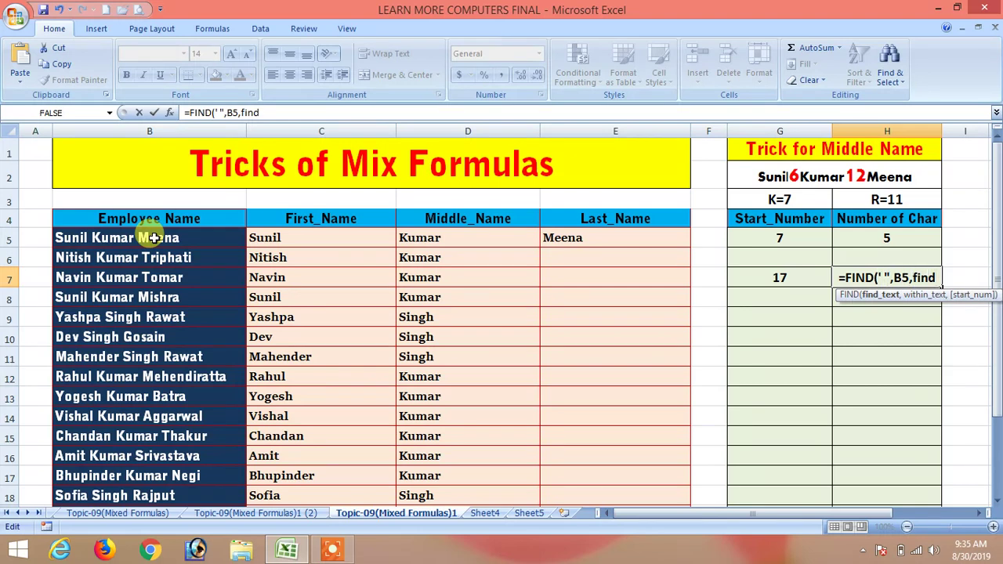
Attempt the nested FIND(" ",B5)+1 in H7, then cancel the invalid formula
{"action": "type", "text": "(\" \","}
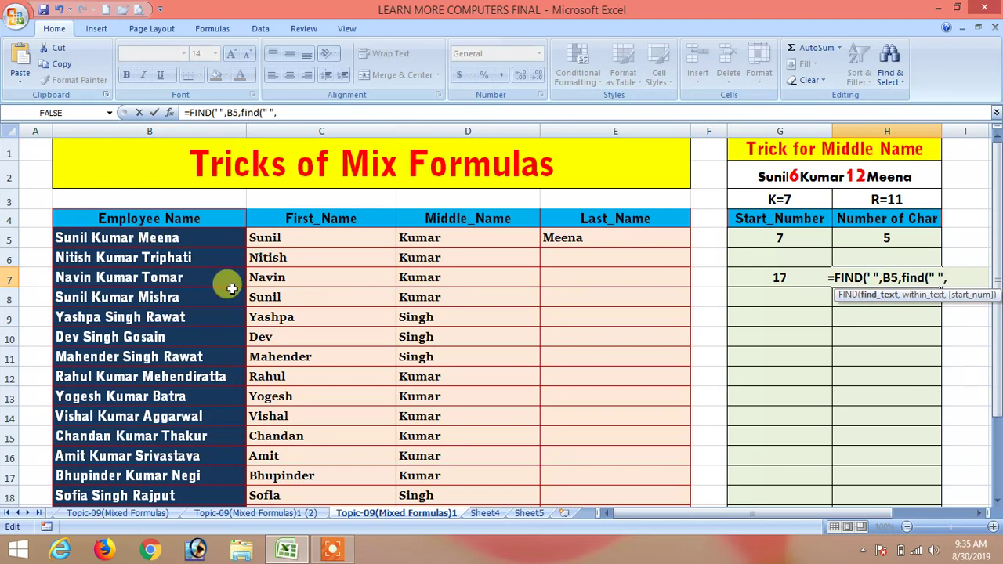
{"action": "left_click", "coordinate": [157, 238]}
{"action": "type", "text": ")"}
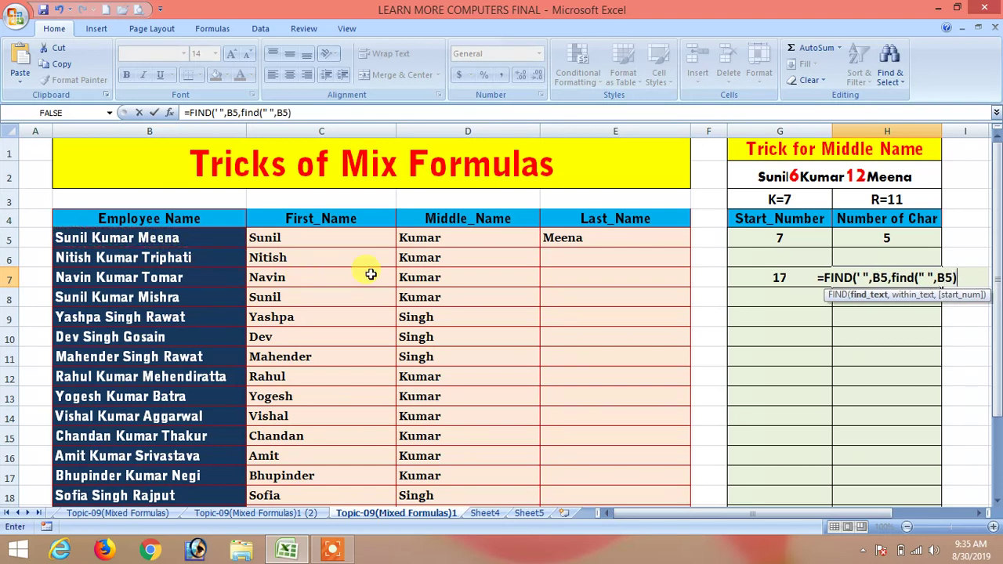
{"action": "type", "text": "+1"}
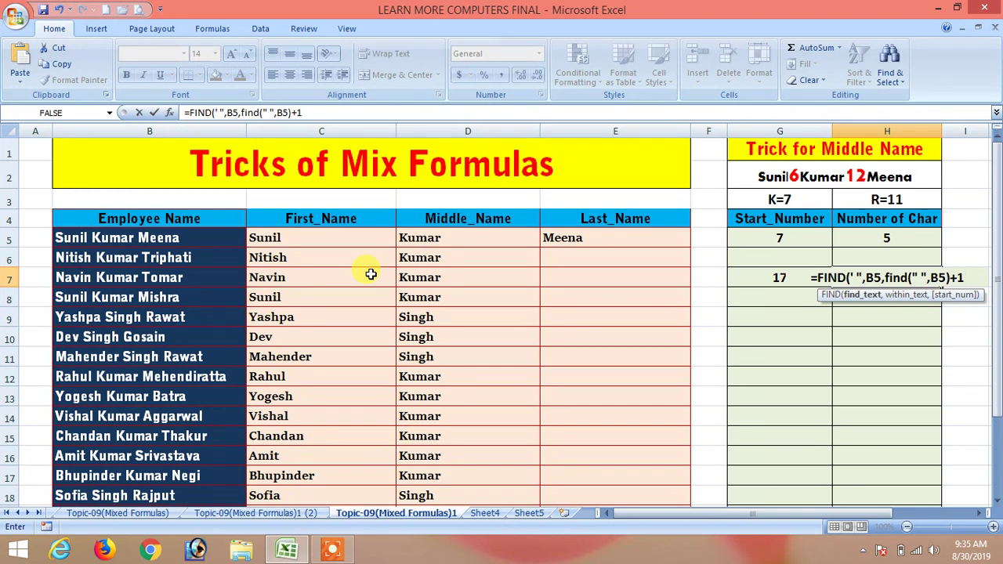
{"action": "key", "text": "BackSpace"}
{"action": "key", "text": "BackSpace"}
{"action": "key", "text": "Return"}
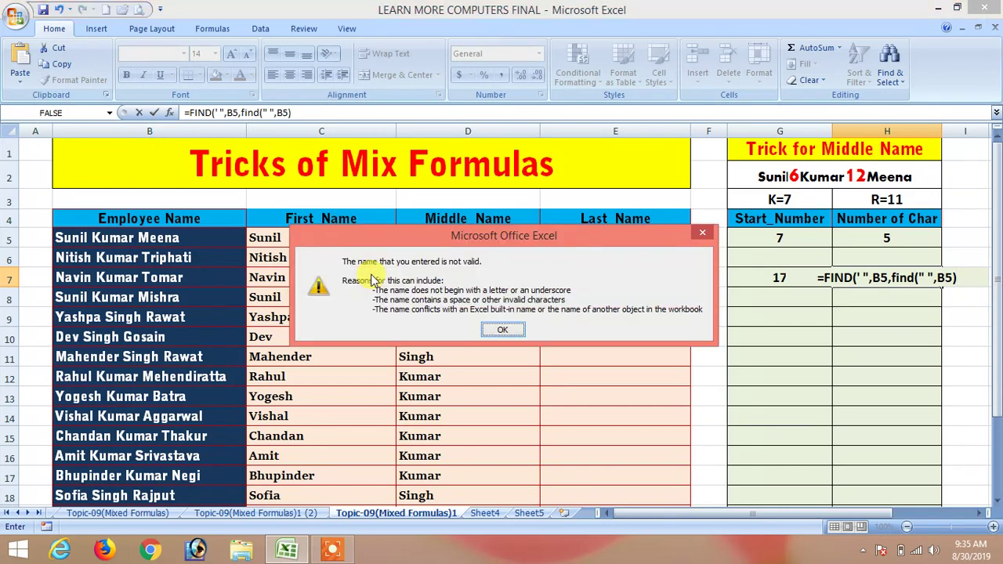
{"action": "key", "text": "Return"}
Rebuild H7 as a nested FIND of a space in B5, accepting Excel's bracket correction
{"action": "key", "text": "Escape"}
{"action": "type", "text": "=find(\" \""}
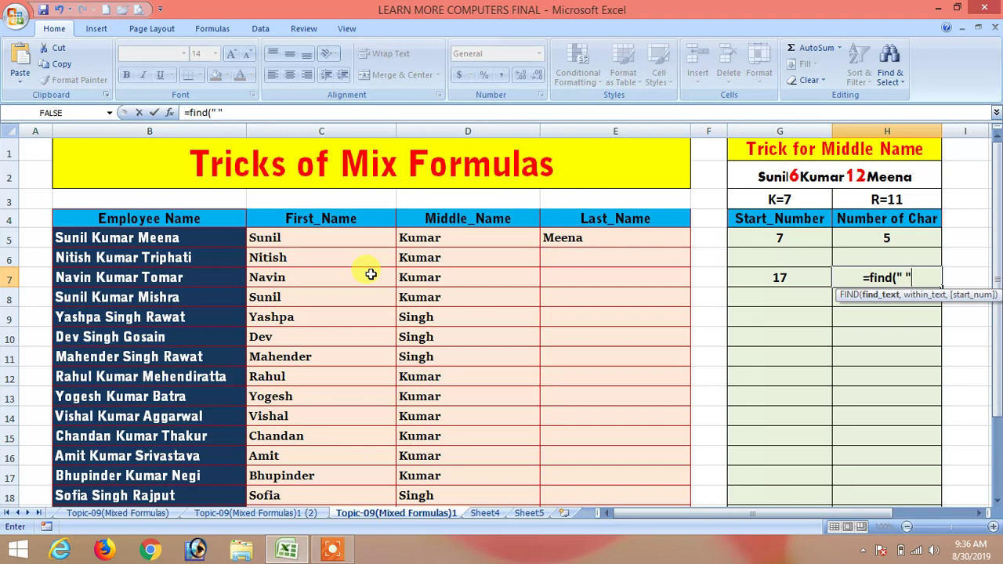
{"action": "type", "text": ","}
{"action": "left_click", "coordinate": [123, 239]}
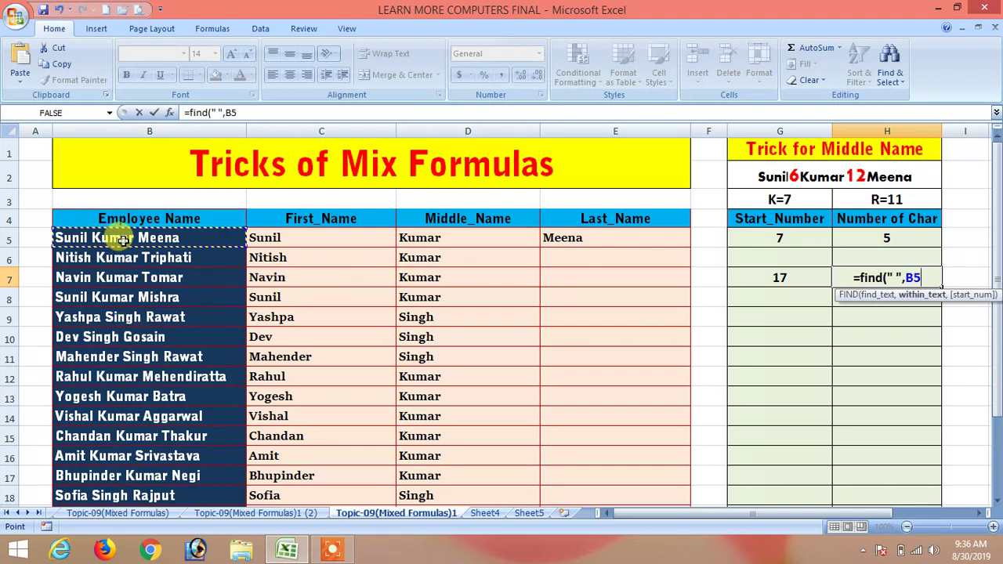
{"action": "type", "text": ",find"}
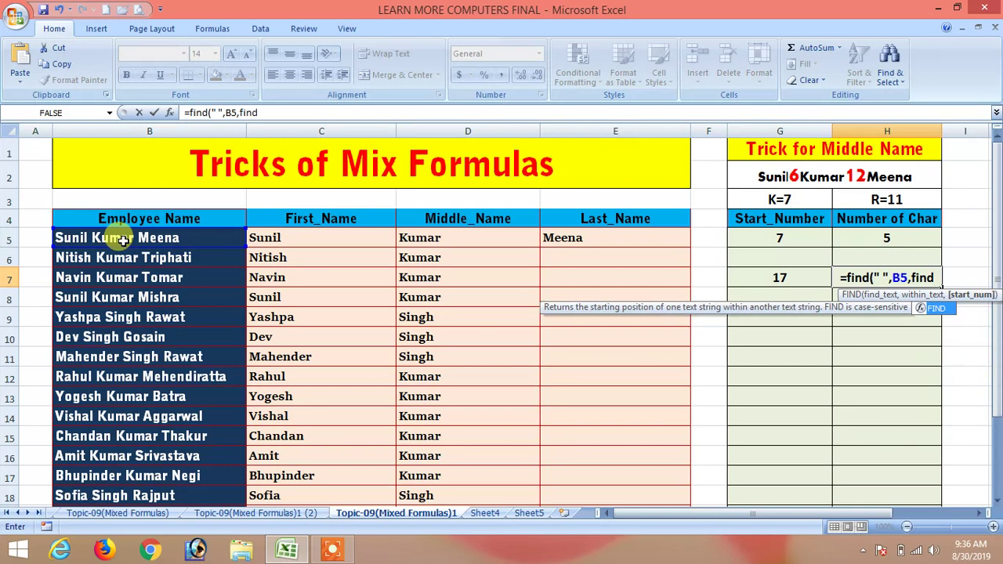
{"action": "type", "text": "(\""}
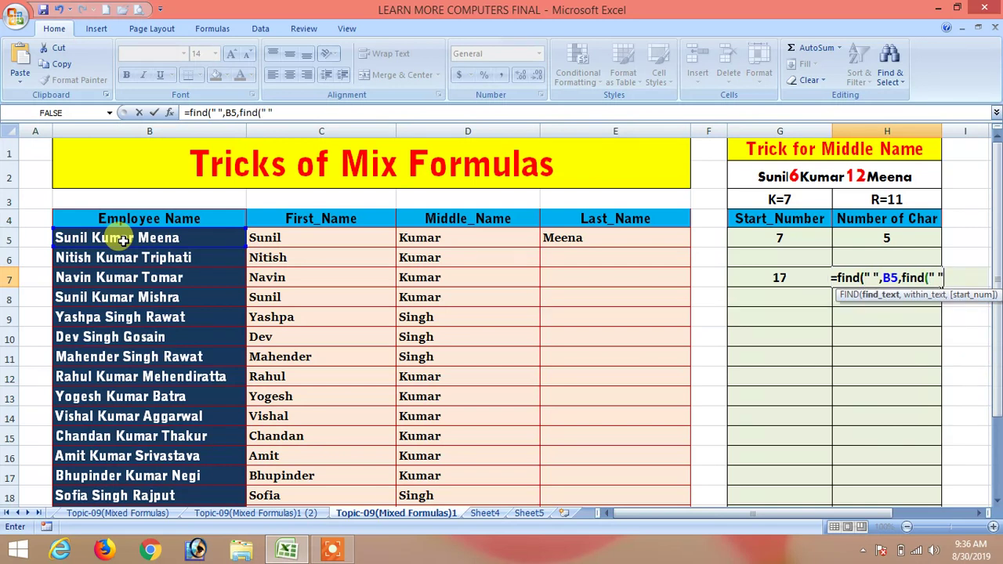
{"action": "type", "text": " \""}
{"action": "key", "text": "Return"}
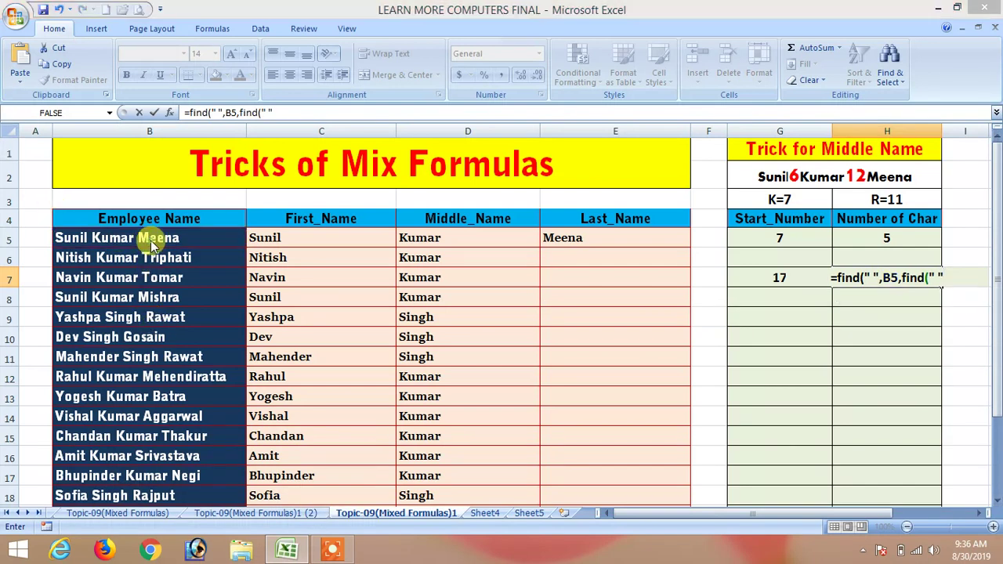
{"action": "left_click", "coordinate": [502, 311]}
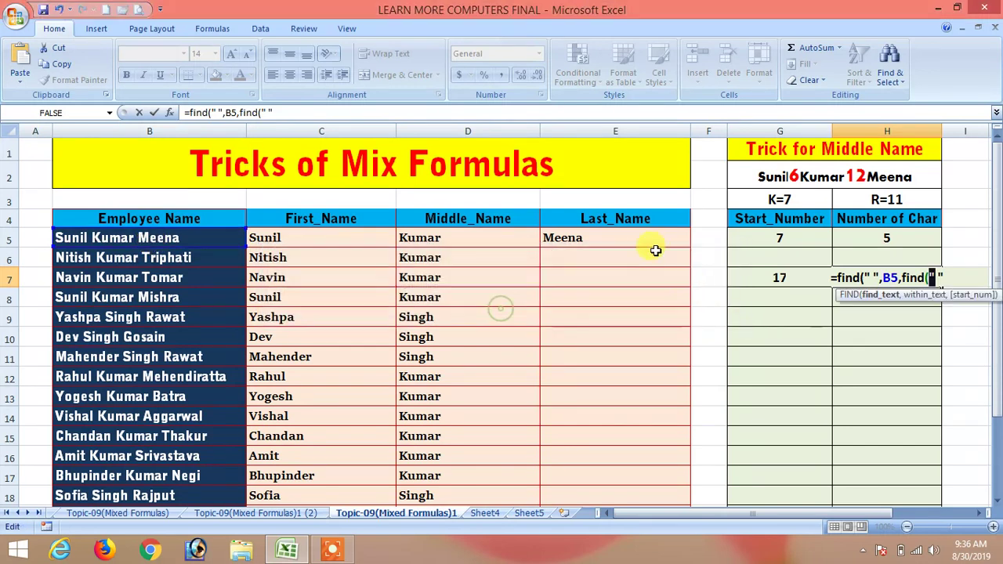
{"action": "type", "text": ","}
{"action": "left_click", "coordinate": [118, 237]}
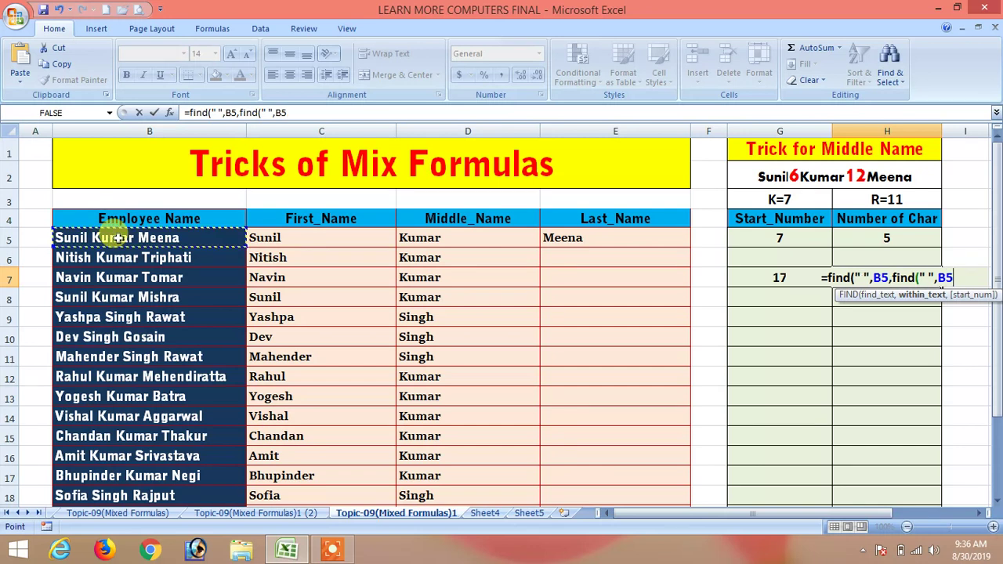
{"action": "type", "text": ")"}
{"action": "key", "text": "Return"}
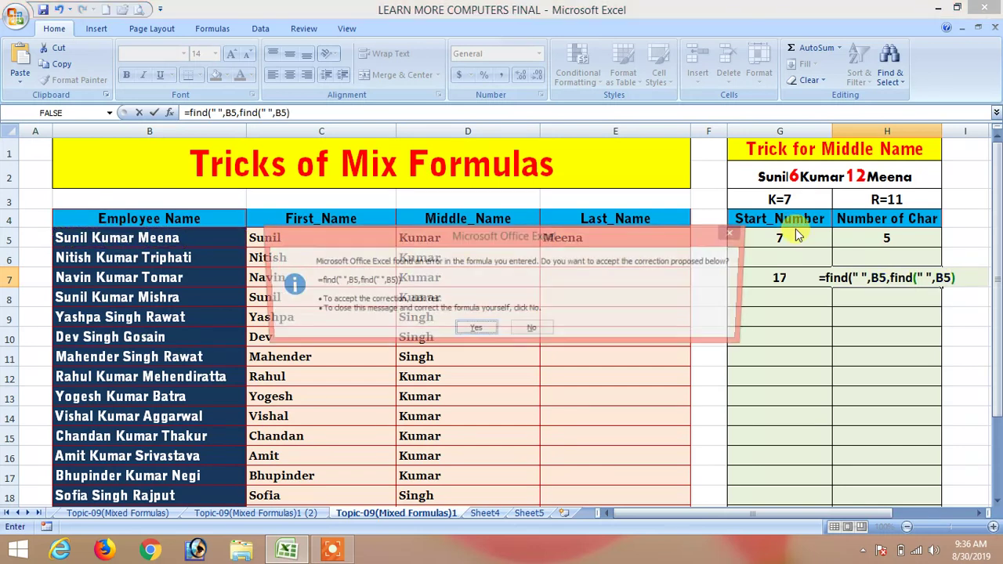
{"action": "key", "text": "Return"}
Add +1 after the inner FIND so H7 returns 12, the second space's position
{"action": "key", "text": "Up"}
{"action": "key", "text": "F2"}
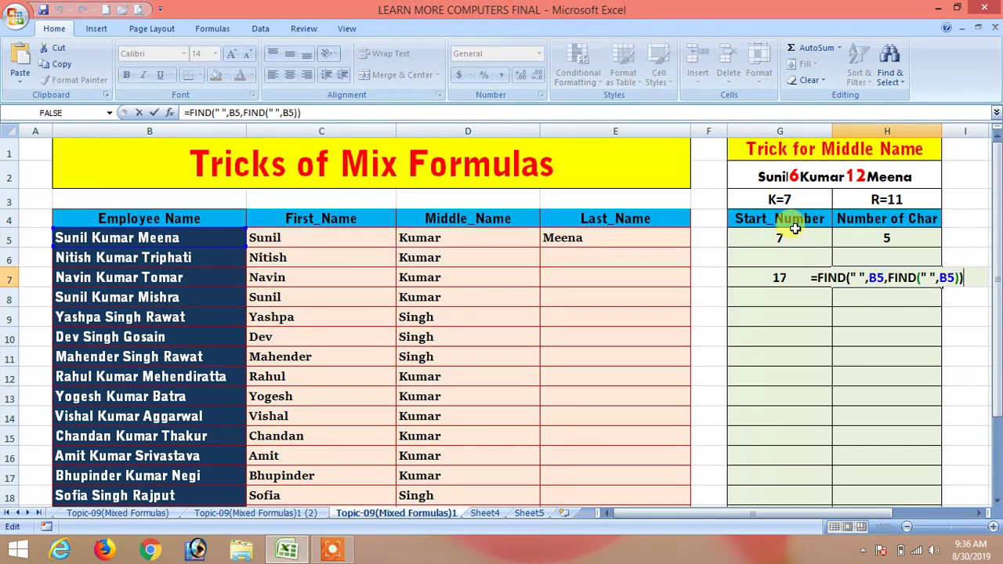
{"action": "key", "text": "Left"}
{"action": "type", "text": "+1"}
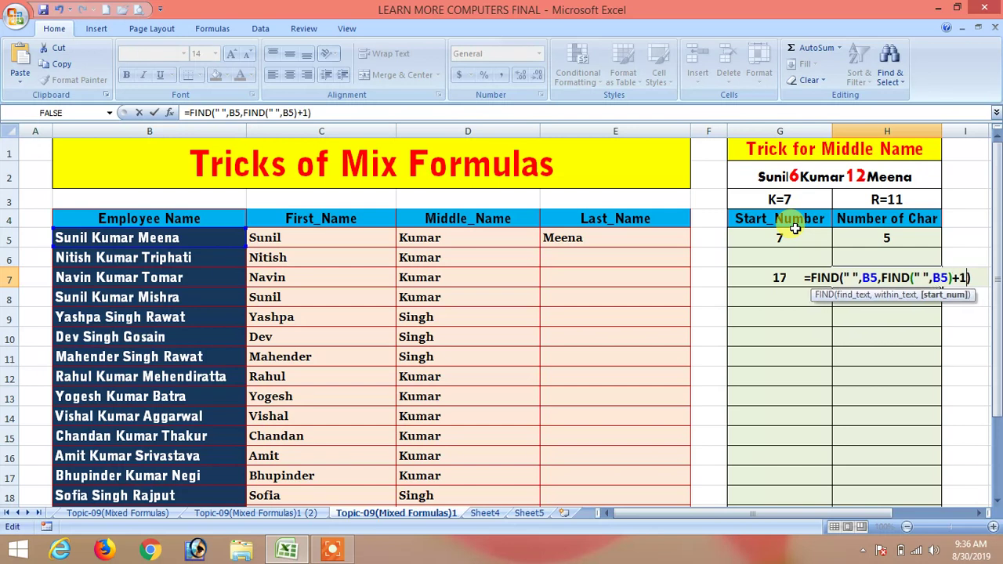
{"action": "key", "text": "Return"}
{"action": "left_click", "coordinate": [884, 279]}
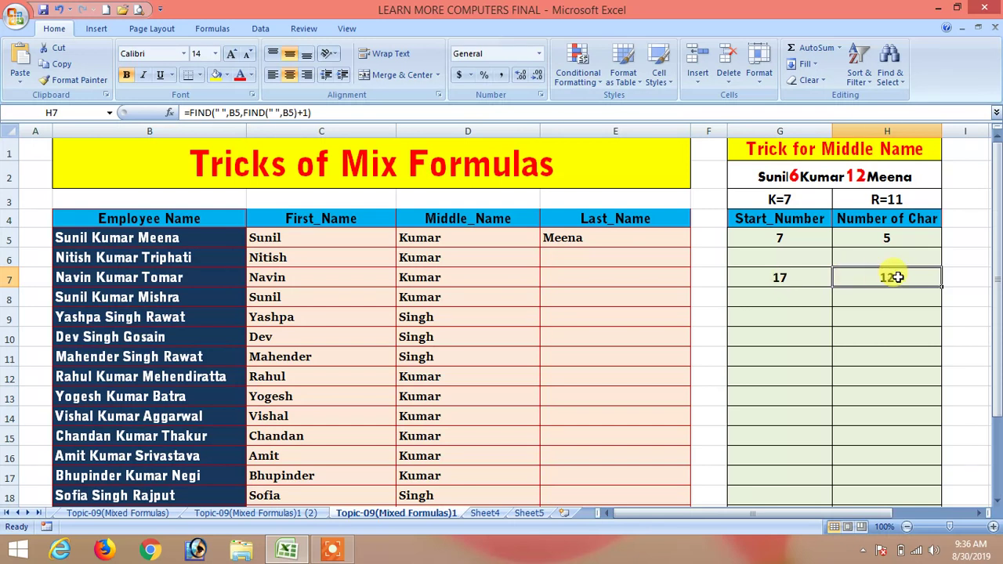
{"action": "left_click", "coordinate": [335, 111]}
Make G7 =LEN(B5)-FIND(" ",B5,FIND(" ",B5)+1) to get the last name's length
{"action": "left_click_drag", "start_coordinate": [334, 112], "coordinate": [202, 110]}
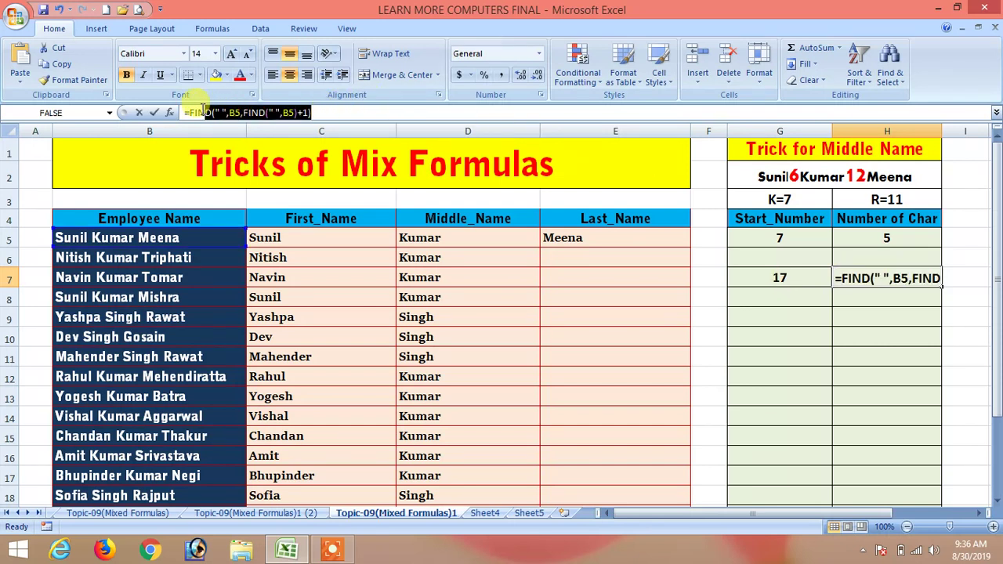
{"action": "key", "text": "Escape"}
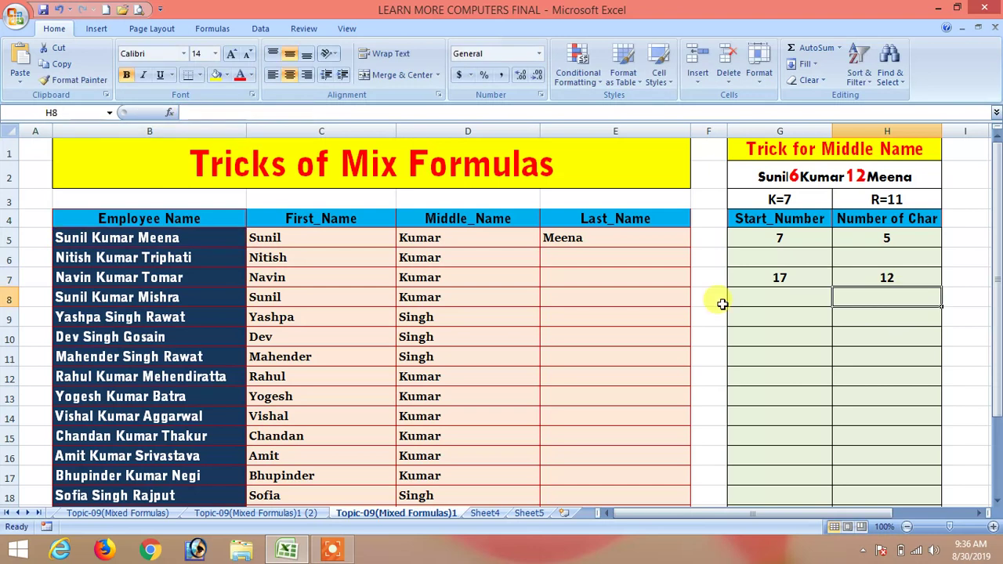
{"action": "left_click", "coordinate": [792, 275]}
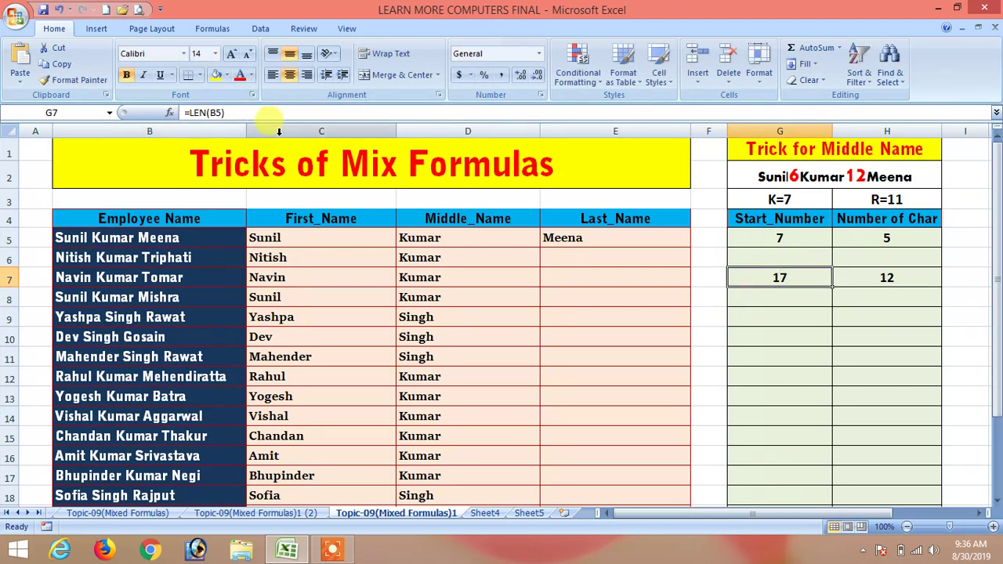
{"action": "left_click", "coordinate": [254, 113]}
{"action": "type", "text": "FIND(\" \",B5,FIND(\" \",B5)+1)"}
{"action": "key", "text": "Return"}
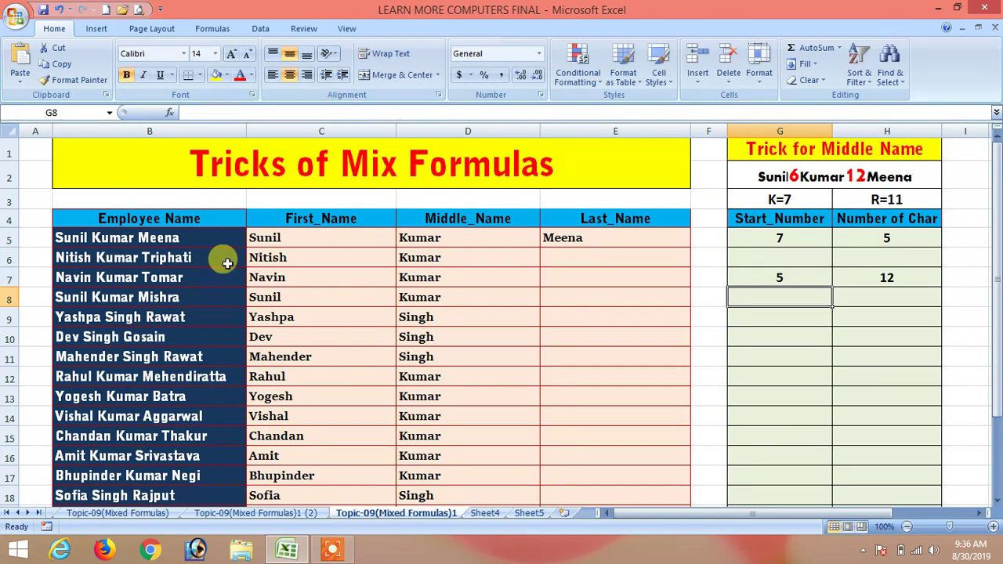
{"action": "left_click", "coordinate": [773, 277]}
Paste G7's length calculation into E5's RIGHT formula and fill it down the Last_Name column
{"action": "left_click", "coordinate": [587, 240]}
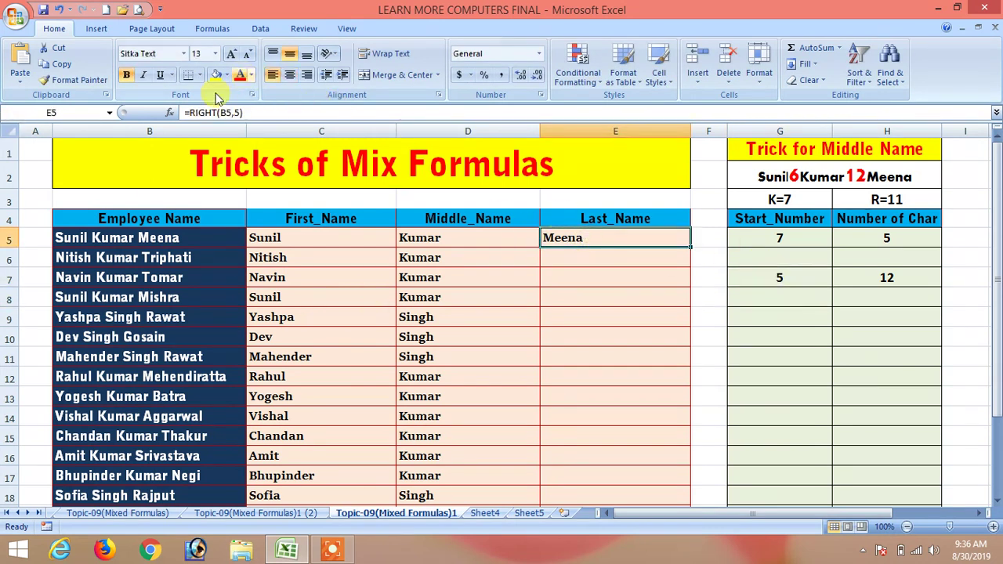
{"action": "left_click", "coordinate": [759, 277]}
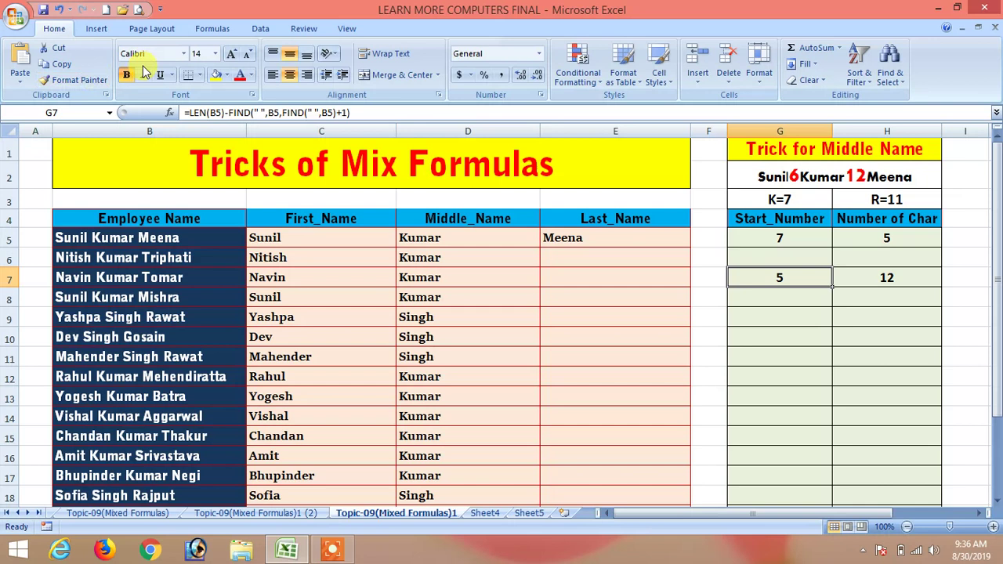
{"action": "left_click_drag", "start_coordinate": [368, 112], "coordinate": [191, 100]}
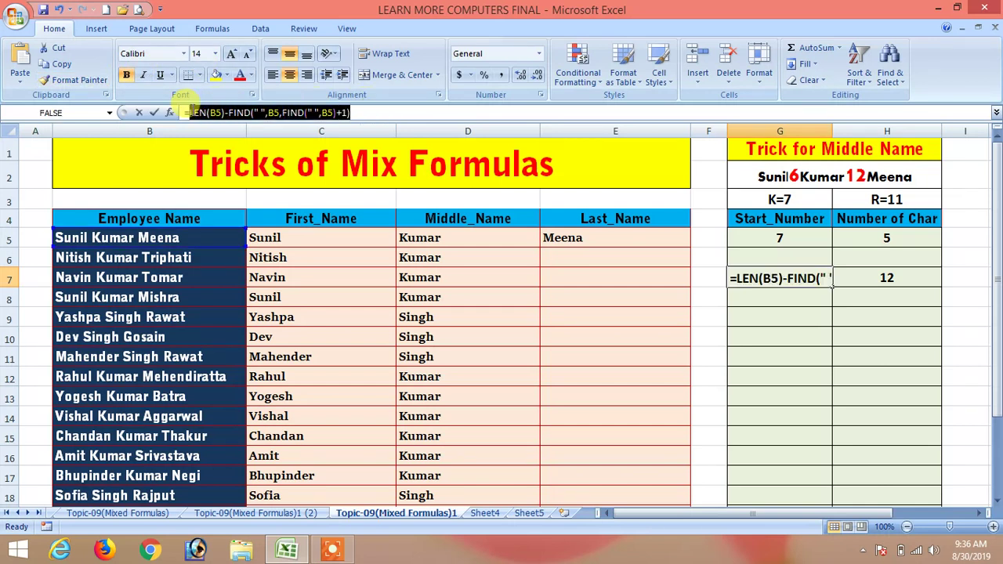
{"action": "key", "text": "Escape"}
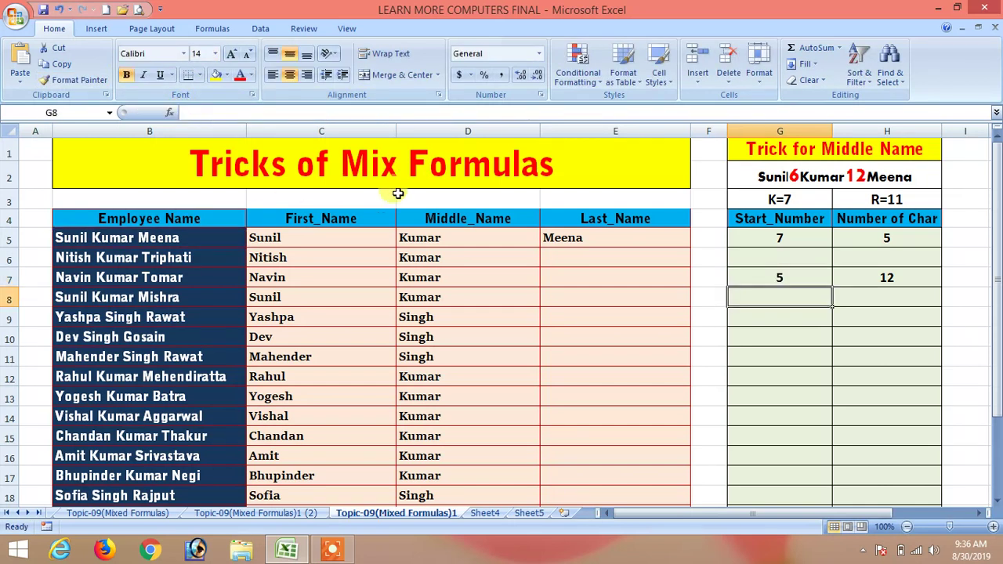
{"action": "left_click", "coordinate": [568, 238]}
{"action": "left_click", "coordinate": [236, 113]}
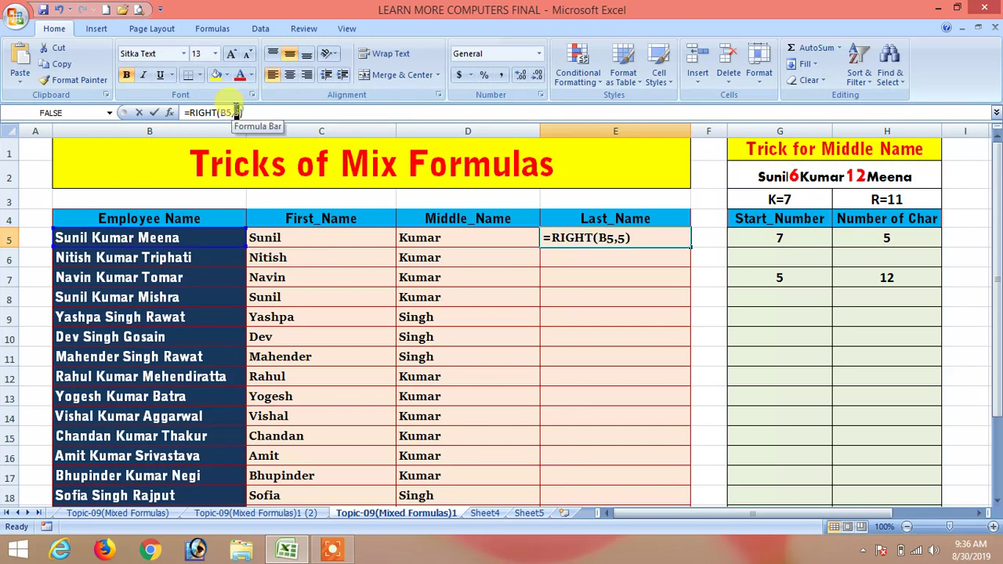
{"action": "key", "text": "ctrl+v"}
{"action": "key", "text": "ctrl+Return"}
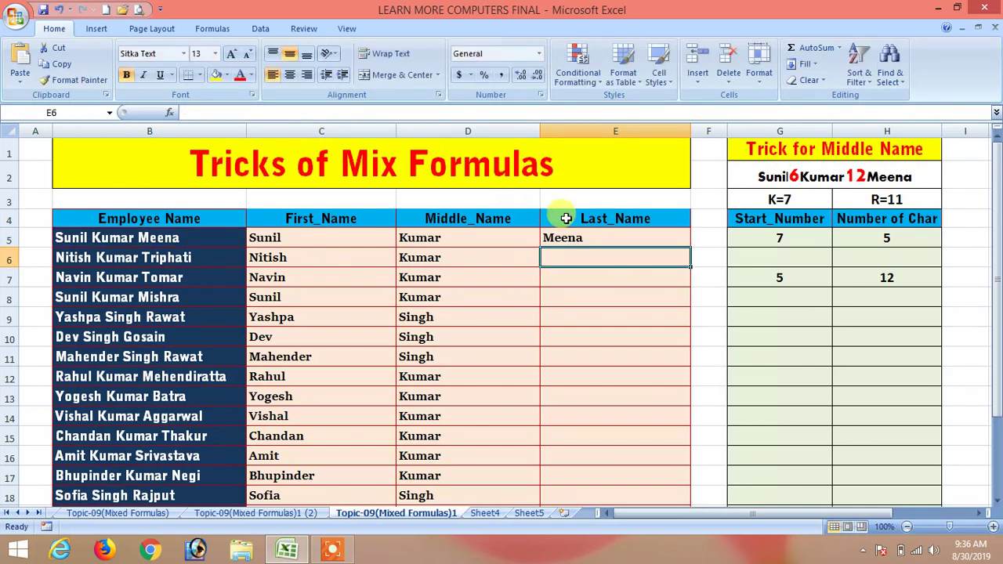
{"action": "double_click", "coordinate": [691, 246]}
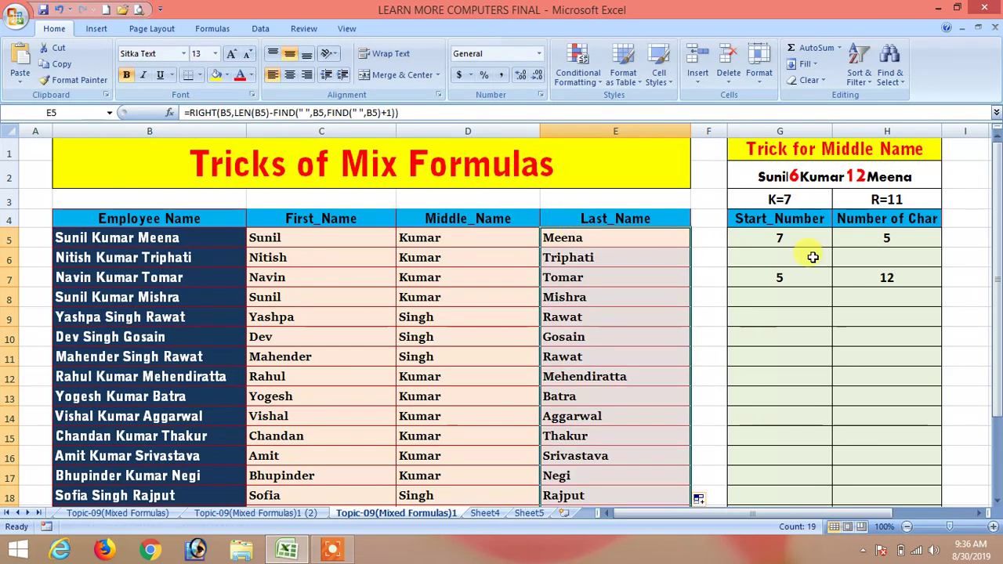
{"action": "mouse_move", "coordinate": [1000, 265]}
{"action": "left_mouse_down"}
{"action": "mouse_move", "coordinate": [997, 343]}
{"action": "mouse_move", "coordinate": [996, 235]}
{"action": "left_mouse_up"}
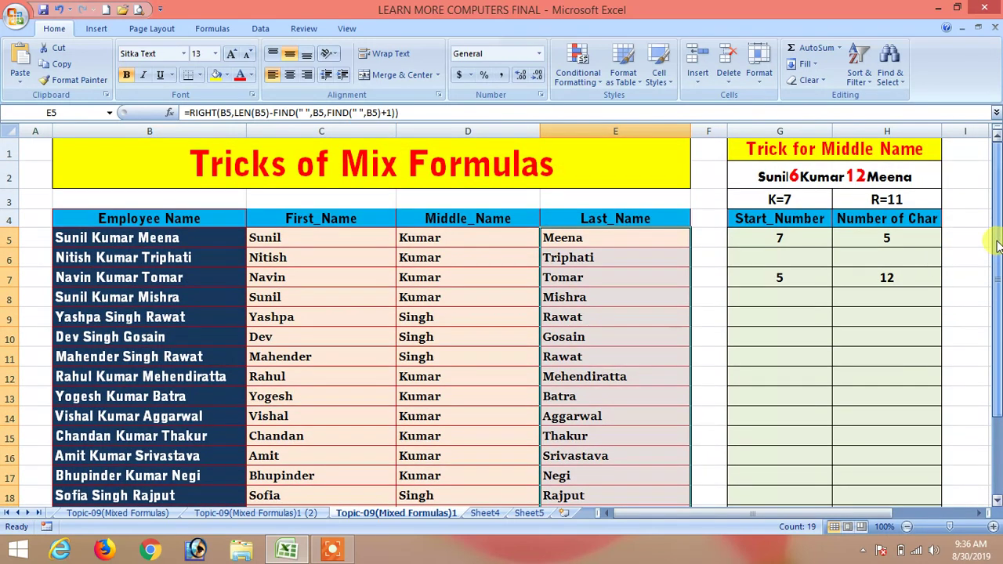
{"action": "left_click_drag", "start_coordinate": [769, 234], "coordinate": [875, 303]}
Delete the helper values in G5:H8, then check the LEFT, MID and RIGHT formulas
{"action": "key", "text": "Delete"}
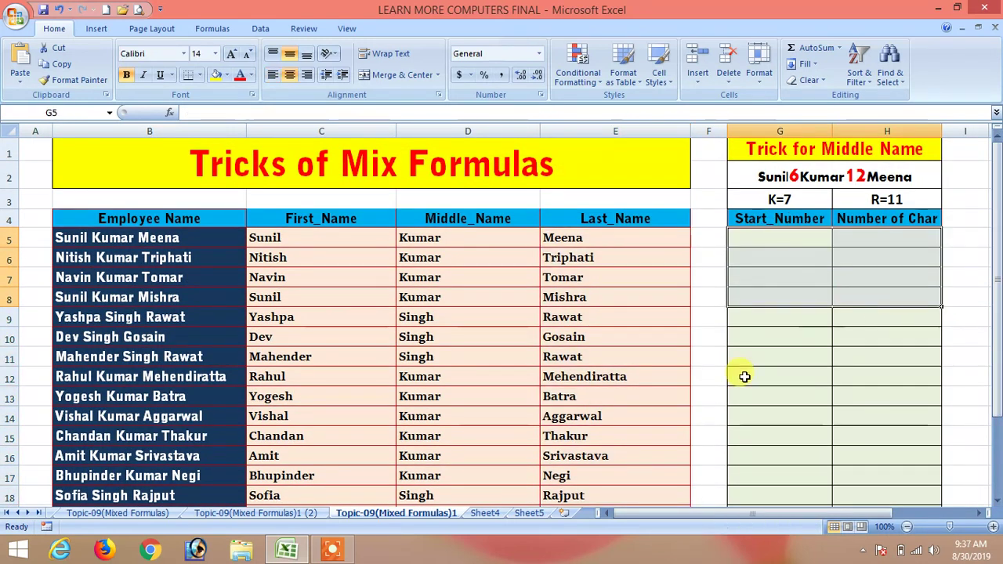
{"action": "left_click", "coordinate": [219, 258]}
{"action": "left_click", "coordinate": [372, 266]}
{"action": "left_click", "coordinate": [344, 239]}
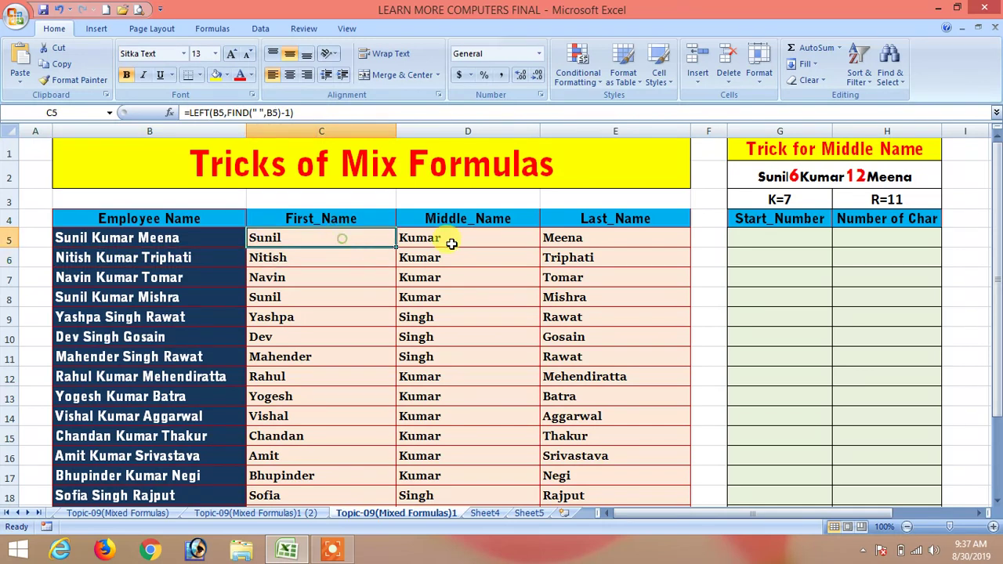
{"action": "left_click", "coordinate": [447, 240]}
{"action": "left_click", "coordinate": [636, 240]}
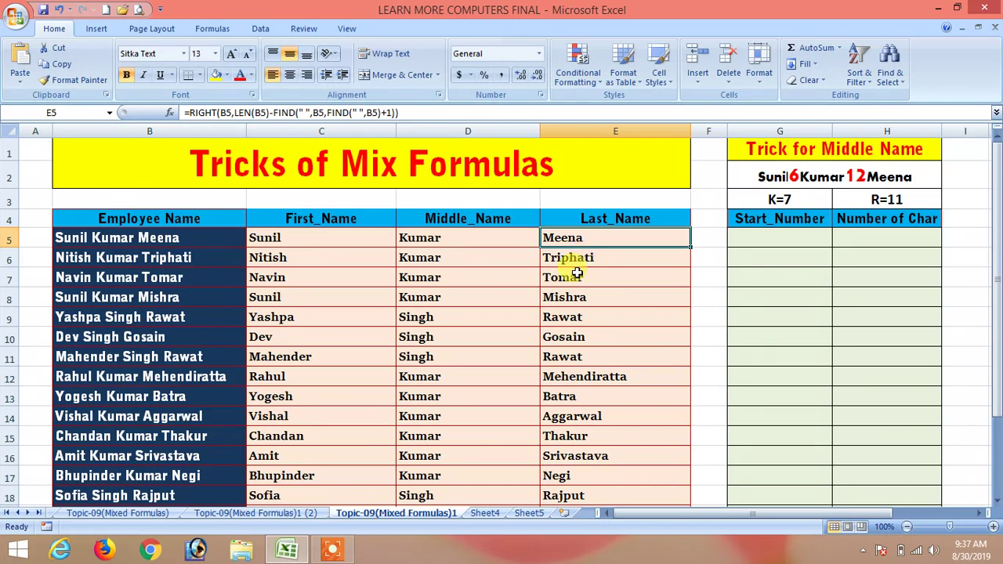
Cycle through C5, D5 and E5 again to compare the three name formulas
{"action": "left_click", "coordinate": [313, 242]}
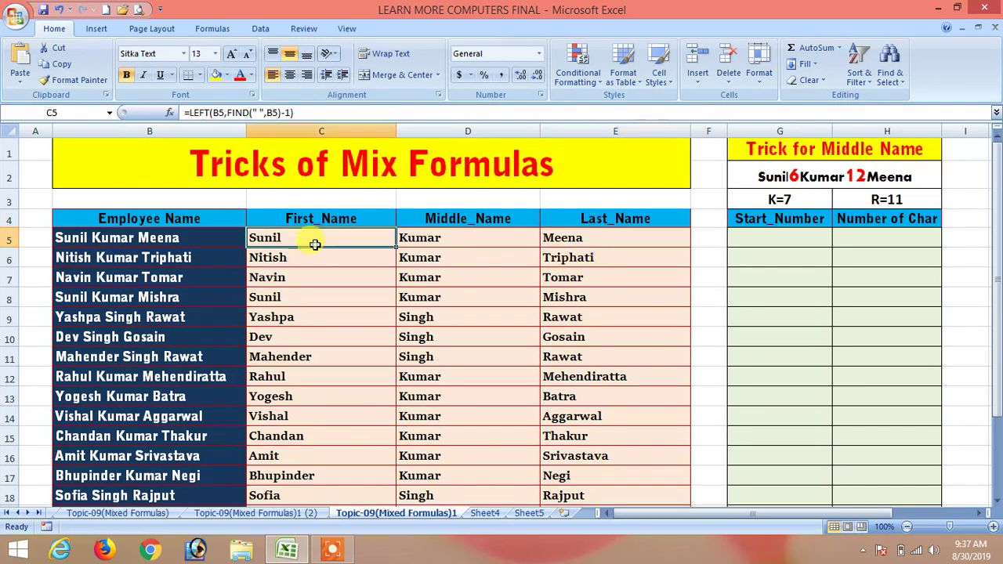
{"action": "left_click", "coordinate": [423, 239]}
{"action": "left_click", "coordinate": [575, 239]}
{"action": "left_click", "coordinate": [366, 244]}
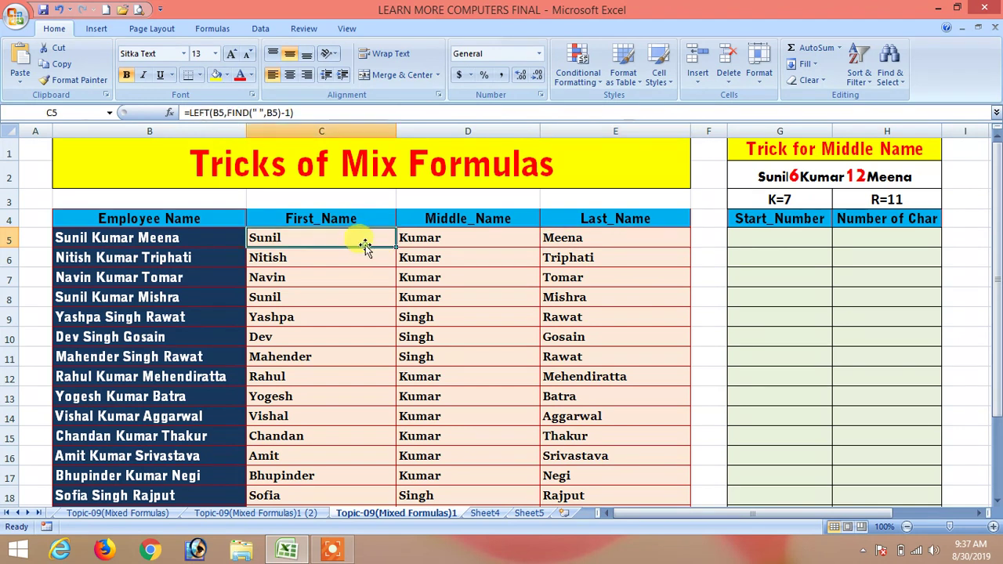
{"action": "left_click", "coordinate": [455, 242]}
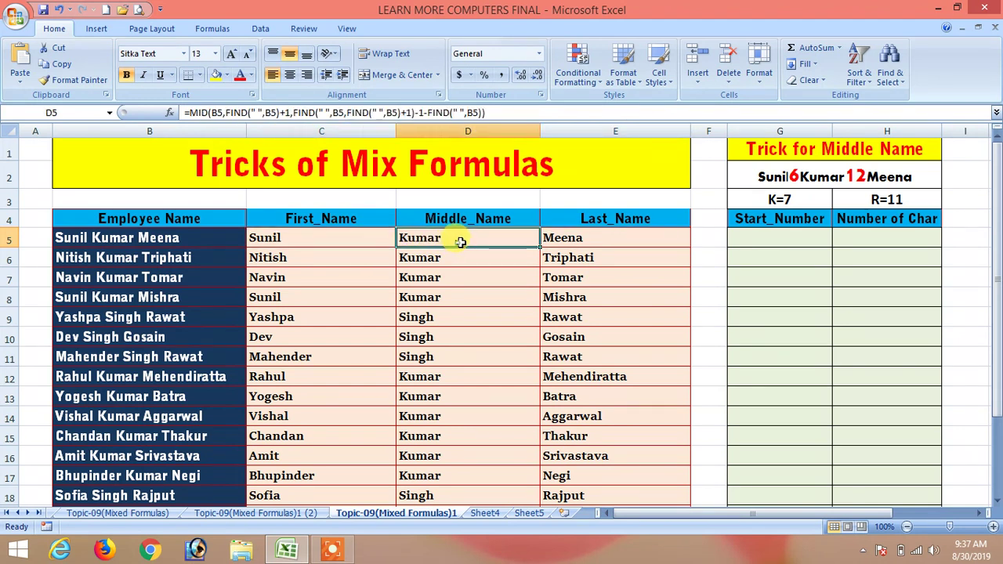
{"action": "left_click", "coordinate": [568, 242]}
{"action": "left_click", "coordinate": [350, 244]}
{"action": "left_click", "coordinate": [466, 238]}
{"action": "left_click", "coordinate": [584, 240]}
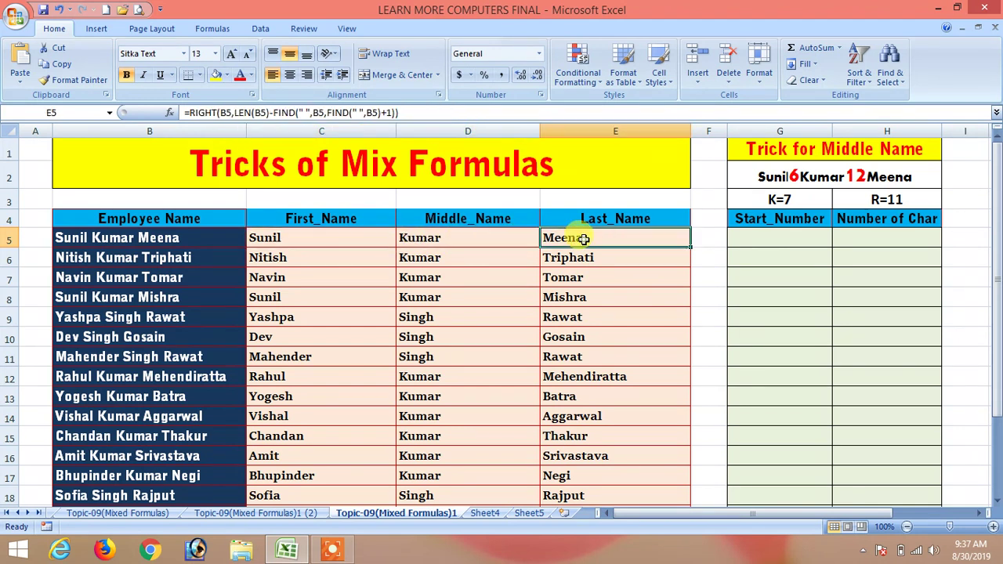